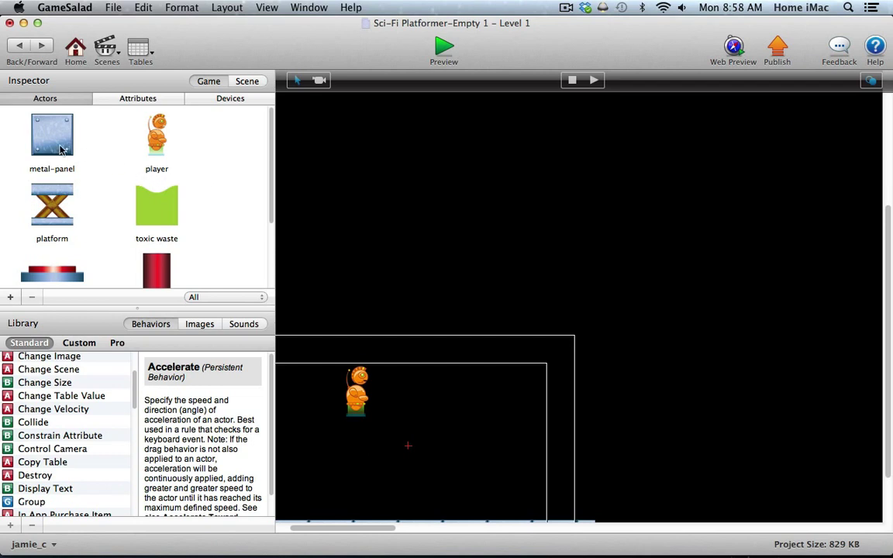
Create a new actor from the space-background image and name it "space background"
{"action": "left_click_drag", "start_coordinate": [271, 175], "coordinate": [272, 234]}
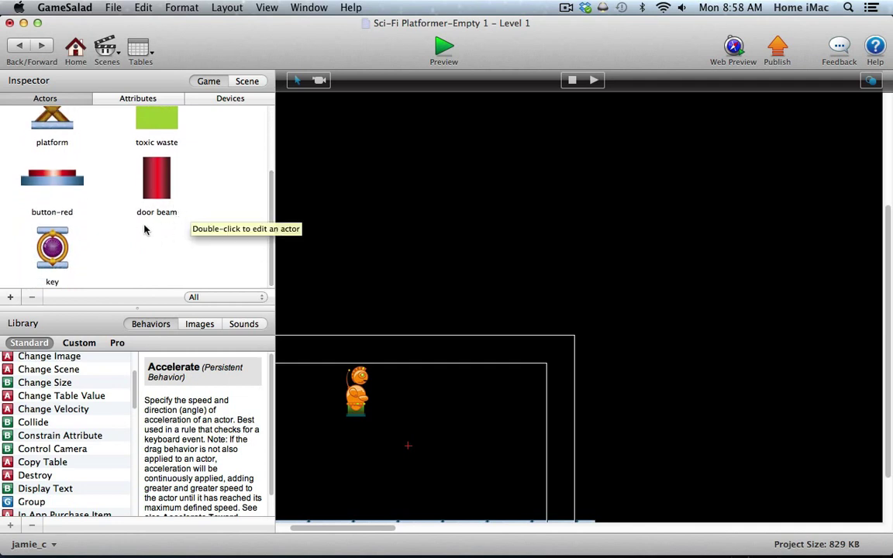
{"action": "left_click", "coordinate": [11, 298]}
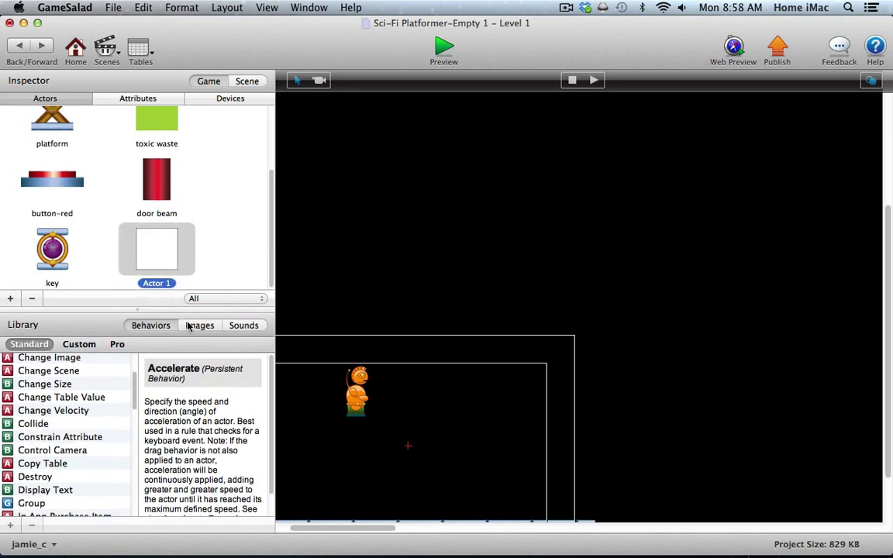
{"action": "left_click", "coordinate": [199, 325]}
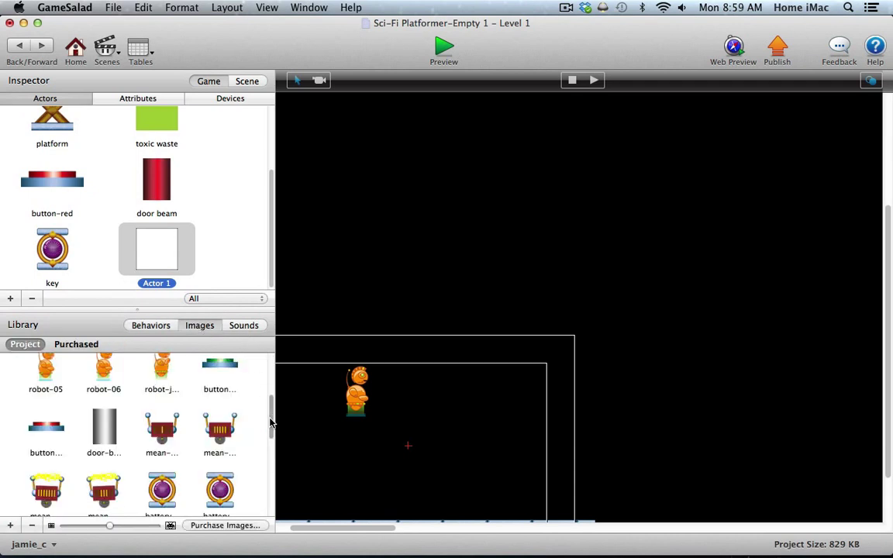
{"action": "left_click_drag", "start_coordinate": [273, 416], "coordinate": [273, 448]}
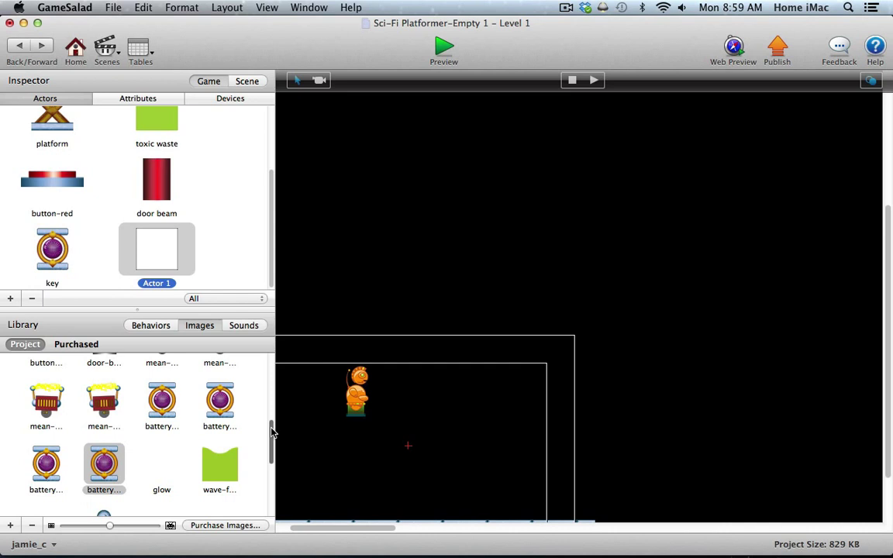
{"action": "left_click_drag", "start_coordinate": [272, 432], "coordinate": [260, 359]}
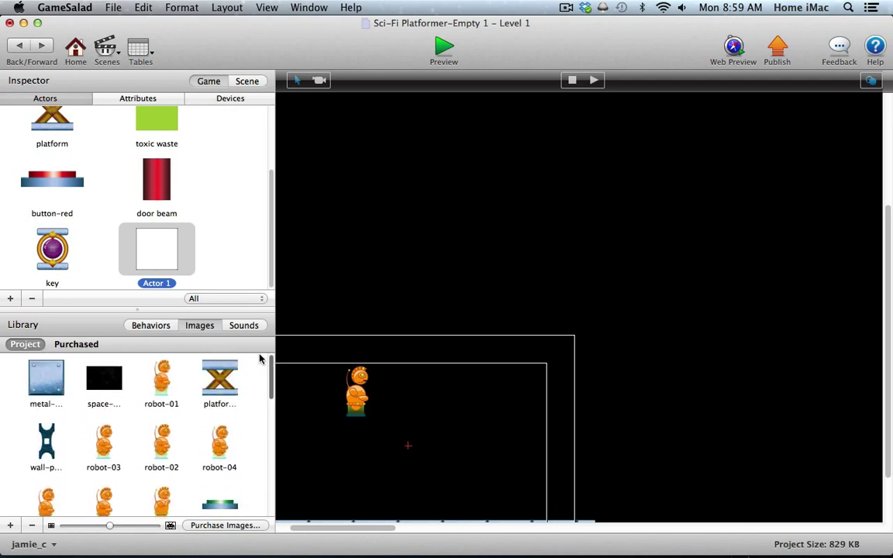
{"action": "left_click_drag", "start_coordinate": [104, 378], "coordinate": [153, 255]}
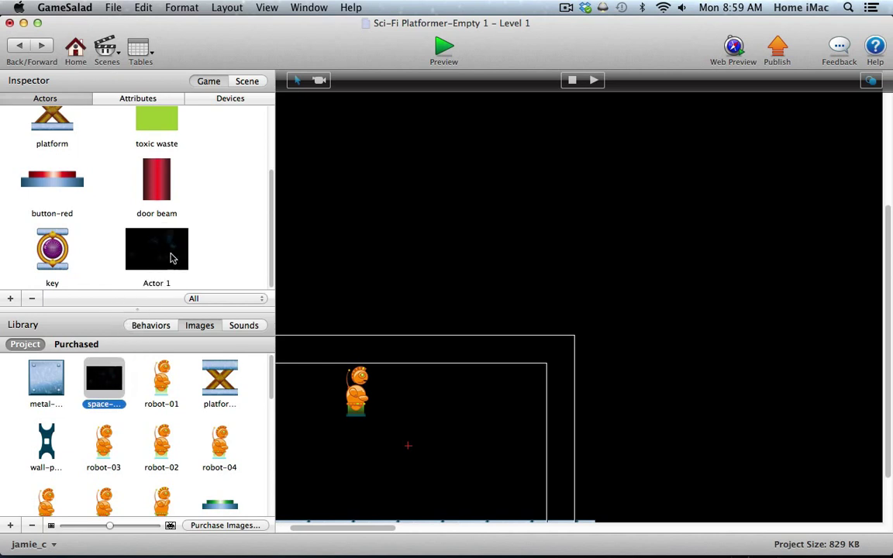
{"action": "left_click", "coordinate": [165, 284]}
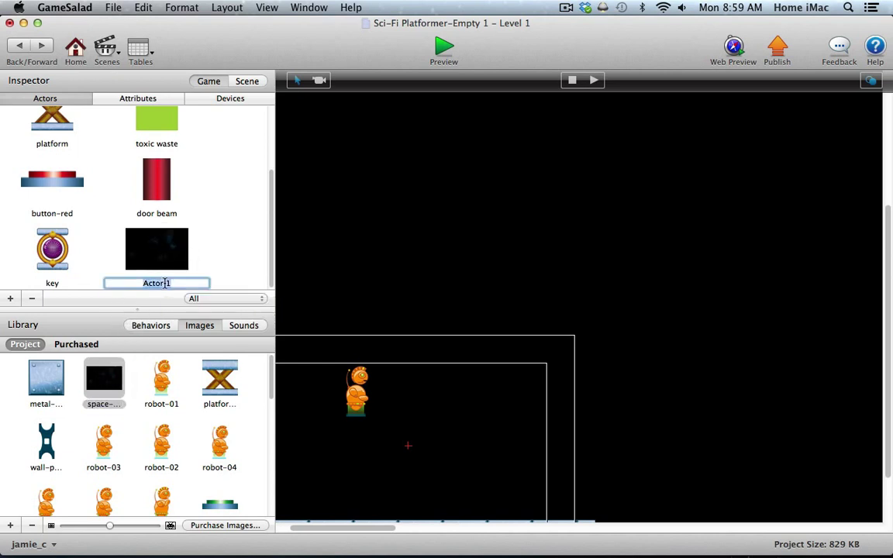
{"action": "type", "text": "p"}
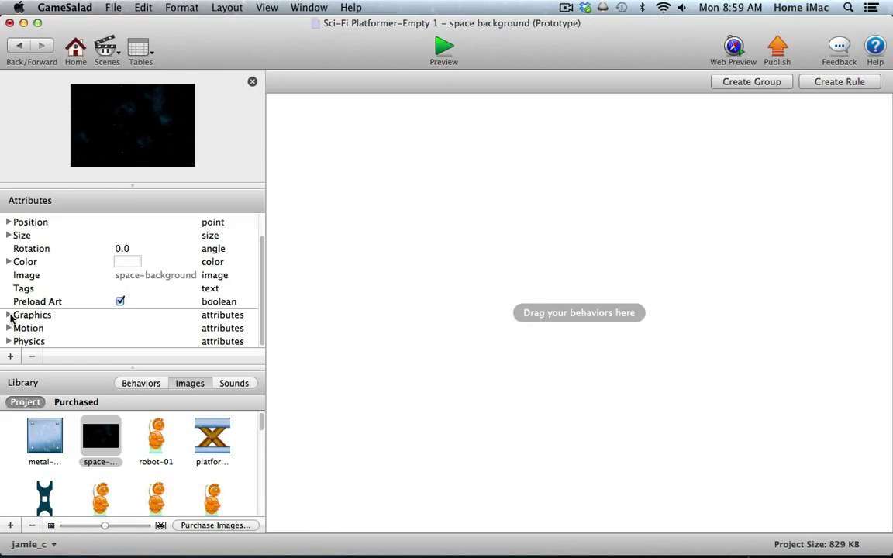
Set both the horizontal wrap and vertical wrap of the space background actor to Tile
{"action": "left_click", "coordinate": [8, 315]}
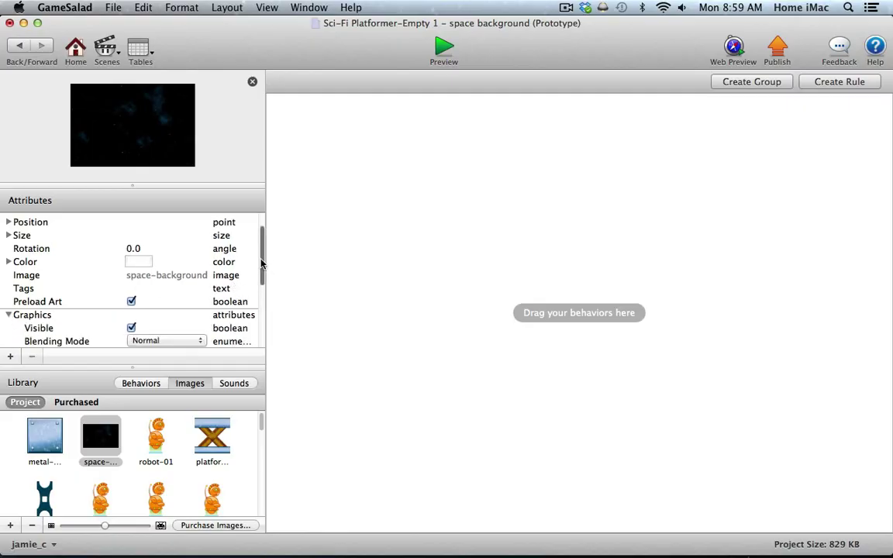
{"action": "scroll", "coordinate": [256, 263], "scroll_direction": "down", "scroll_amount": 5}
{"action": "left_click", "coordinate": [130, 291]}
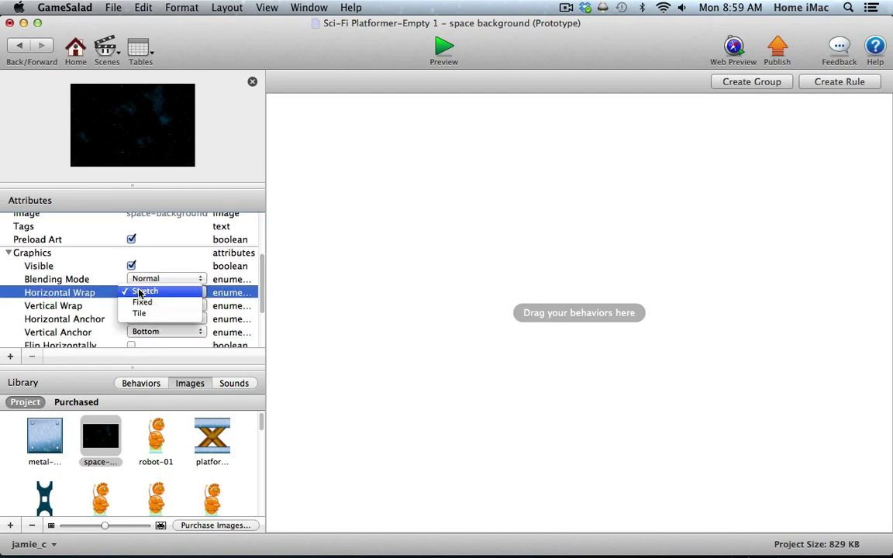
{"action": "left_click", "coordinate": [148, 313]}
{"action": "left_click", "coordinate": [150, 312]}
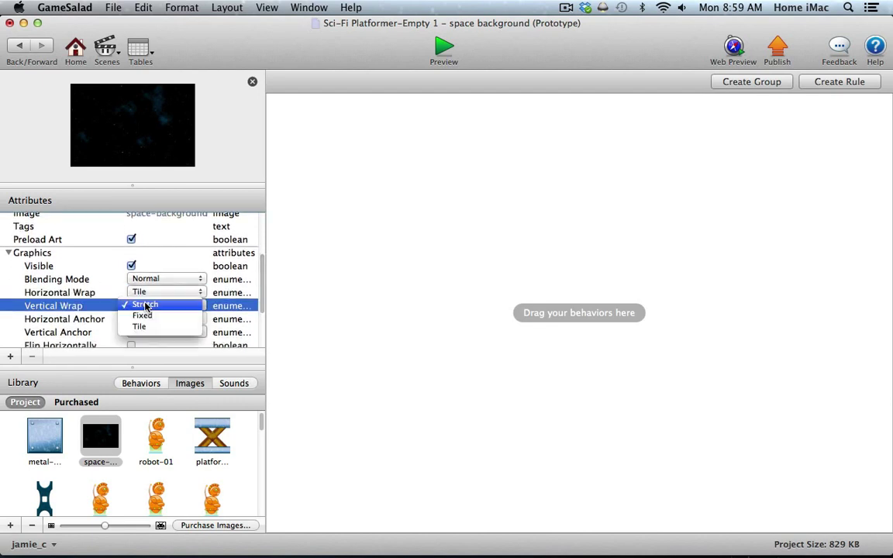
{"action": "left_click", "coordinate": [160, 327]}
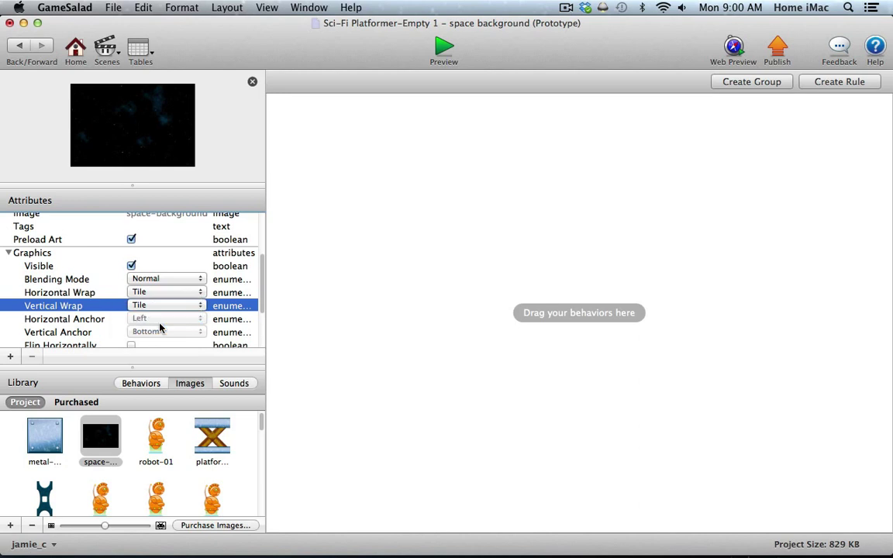
{"action": "left_click", "coordinate": [9, 253]}
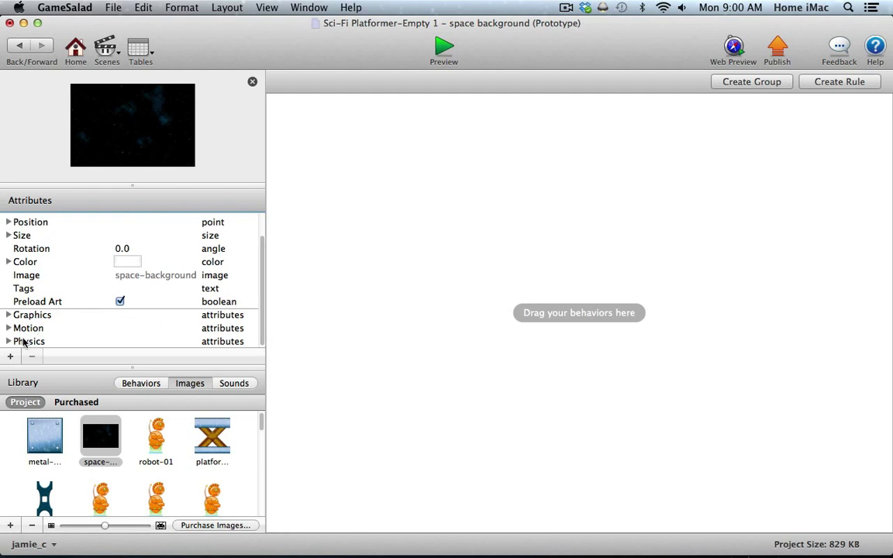
Set the space background actor's density, friction and bounciness to 0
{"action": "left_click", "coordinate": [9, 342]}
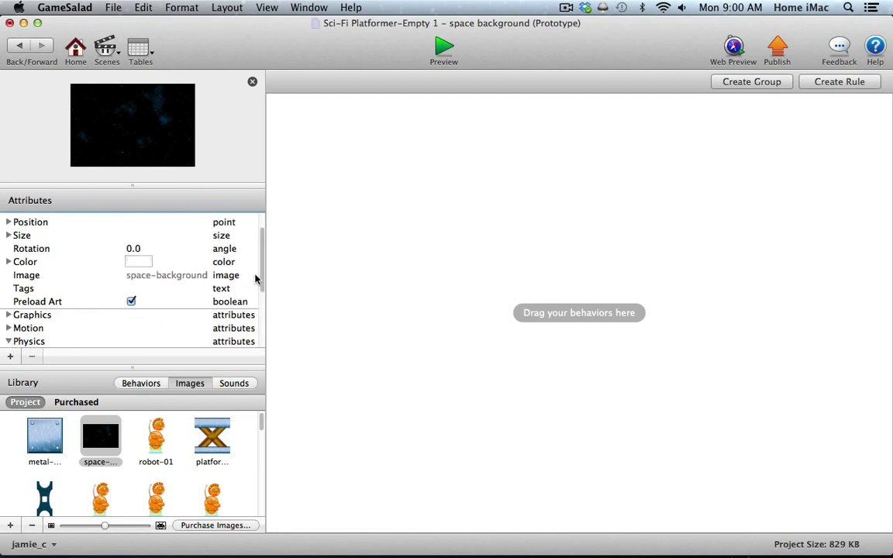
{"action": "scroll", "coordinate": [256, 279], "scroll_direction": "down", "scroll_amount": 5}
{"action": "left_click", "coordinate": [129, 261]}
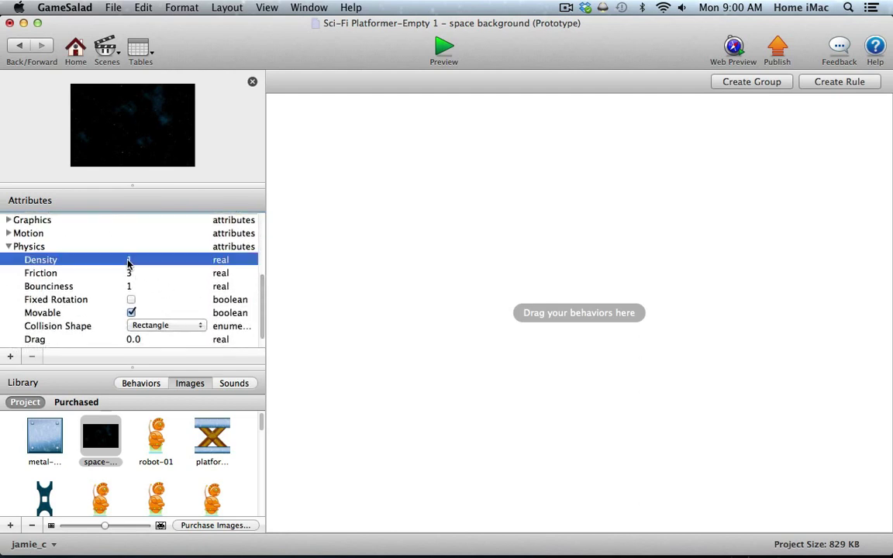
{"action": "left_click", "coordinate": [128, 260]}
{"action": "type", "text": "0"}
{"action": "key", "text": "Tab"}
{"action": "type", "text": "0"}
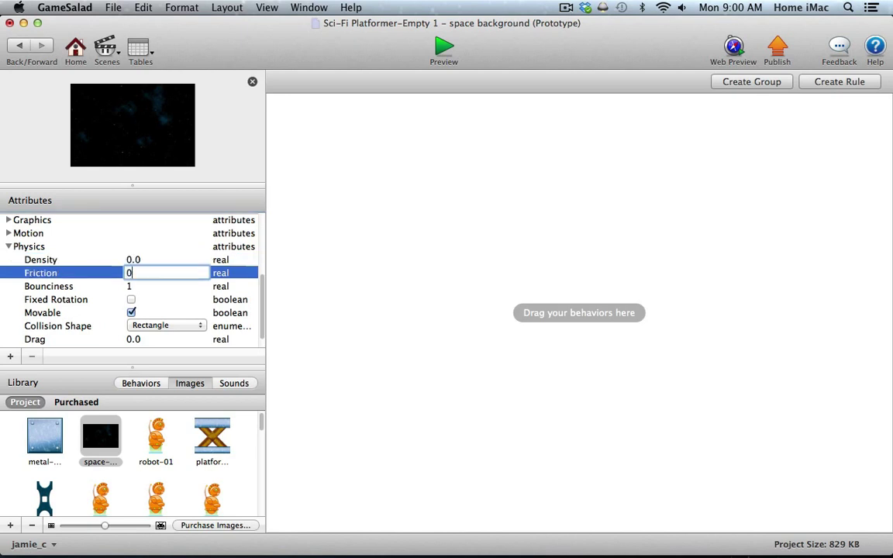
{"action": "key", "text": "Tab"}
{"action": "type", "text": "0"}
{"action": "key", "text": "Tab"}
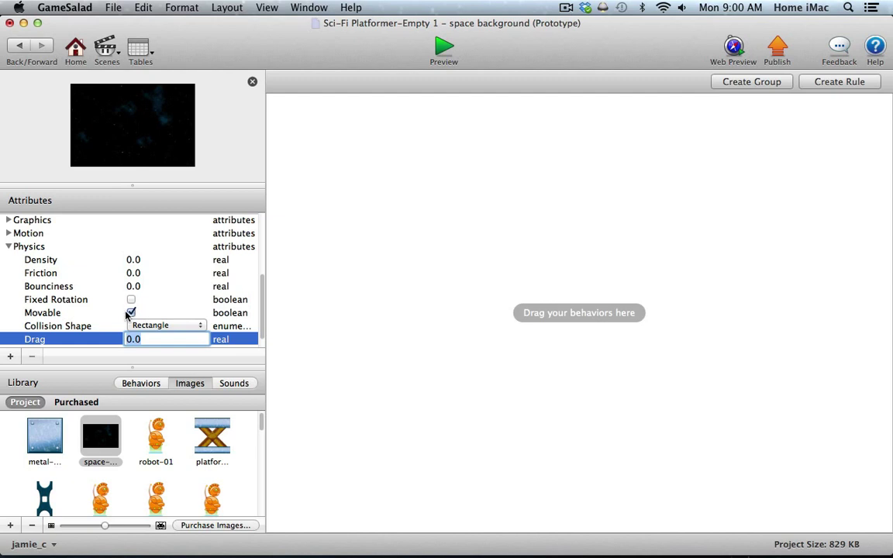
{"action": "left_click", "coordinate": [7, 246]}
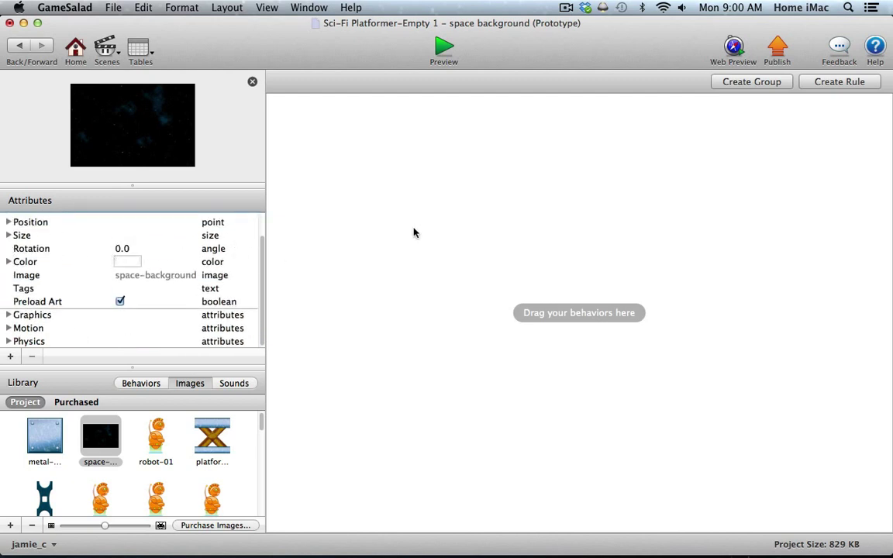
Create a rule on the space background actor with an attribute condition that checks game.direction
{"action": "left_click", "coordinate": [839, 82]}
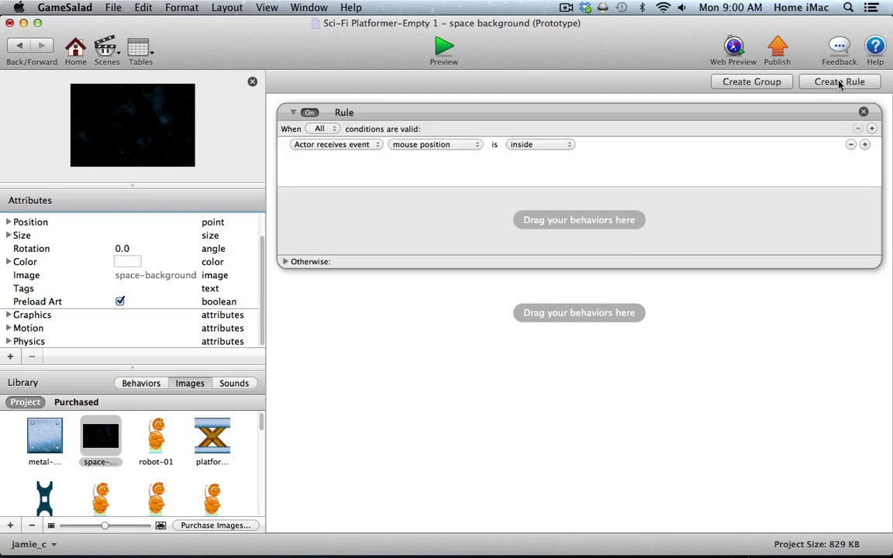
{"action": "left_click", "coordinate": [339, 145]}
{"action": "left_click", "coordinate": [341, 156]}
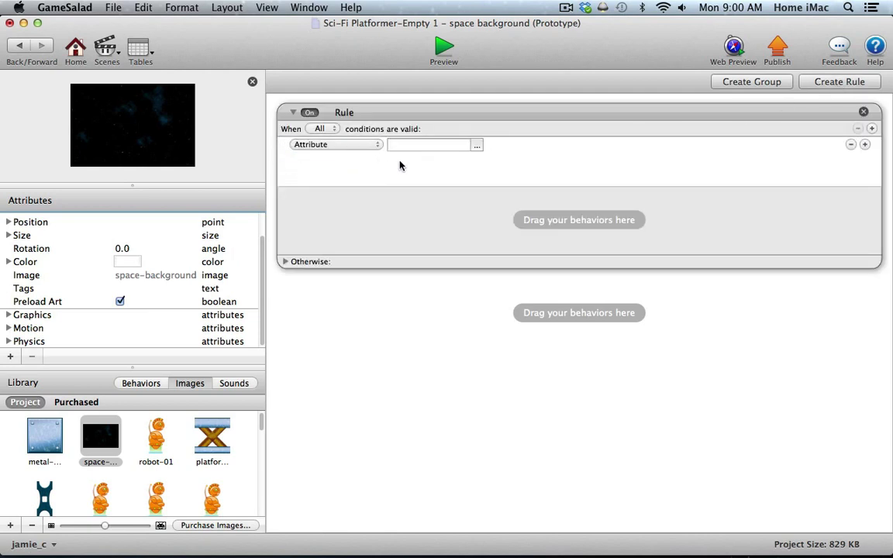
{"action": "left_click", "coordinate": [476, 146]}
{"action": "left_click", "coordinate": [483, 158]}
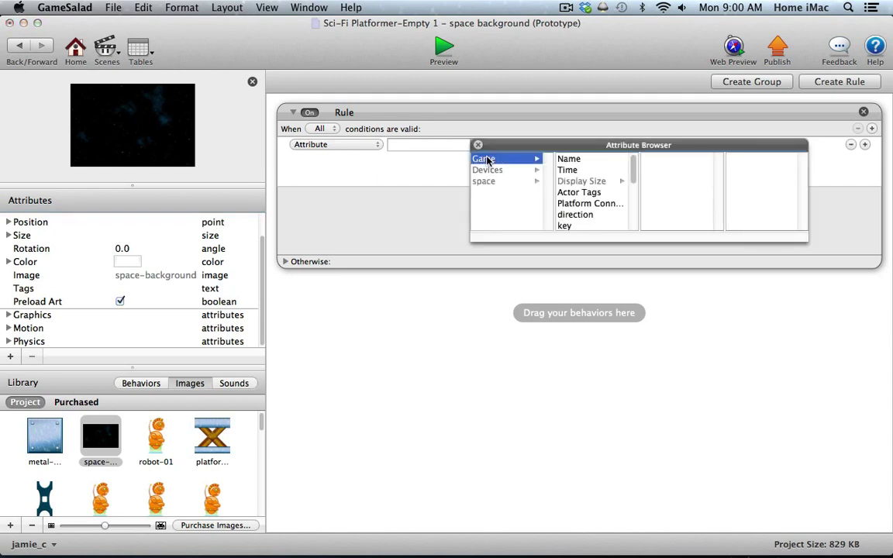
{"action": "scroll", "coordinate": [603, 182], "scroll_direction": "down", "scroll_amount": 3}
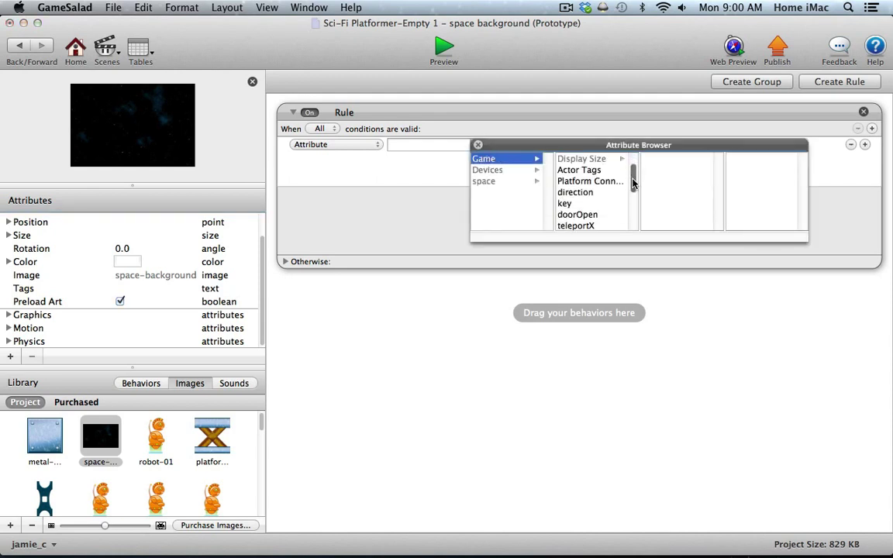
{"action": "left_click", "coordinate": [593, 192]}
{"action": "left_click", "coordinate": [593, 192]}
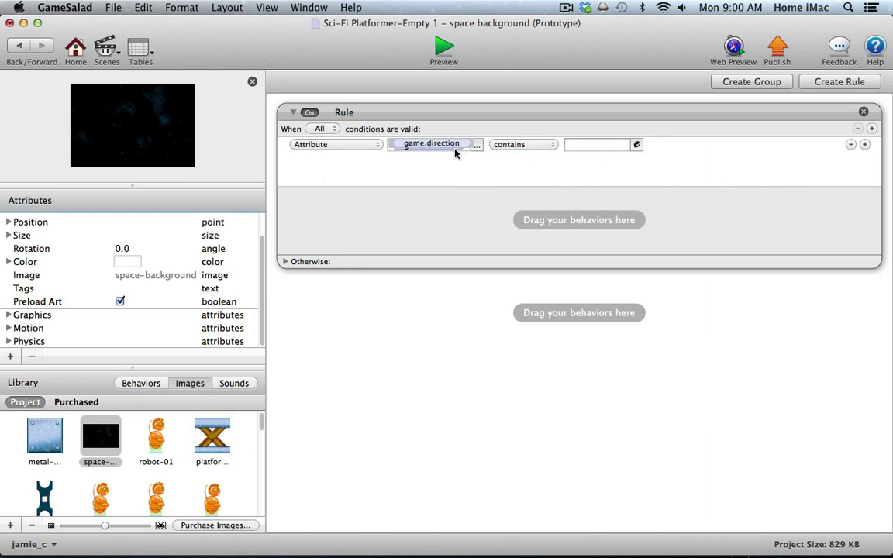
Complete the rule's condition so that it requires game.direction is "right"
{"action": "left_click", "coordinate": [512, 144]}
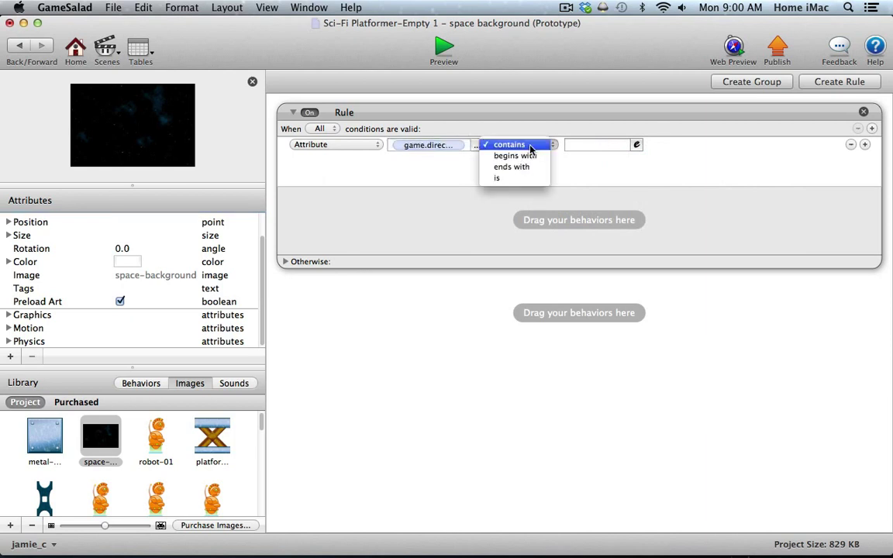
{"action": "left_click", "coordinate": [526, 177]}
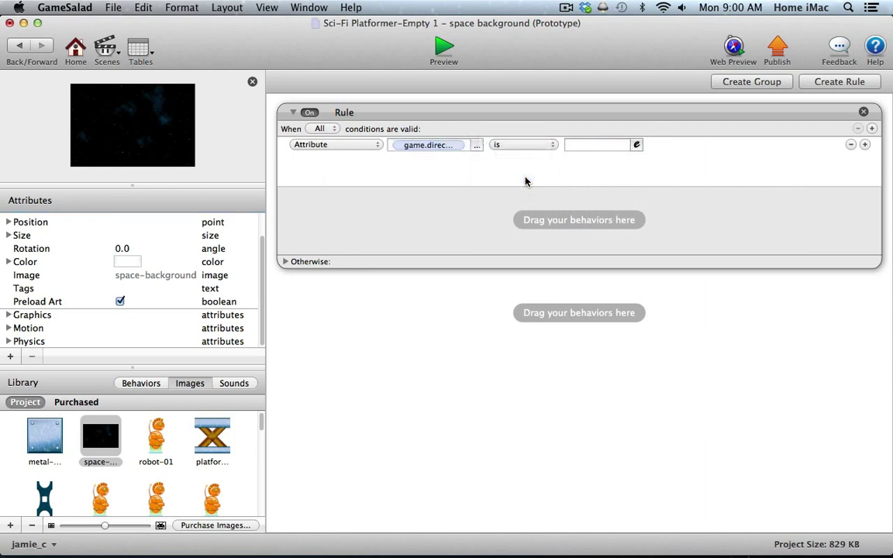
{"action": "left_click", "coordinate": [570, 144]}
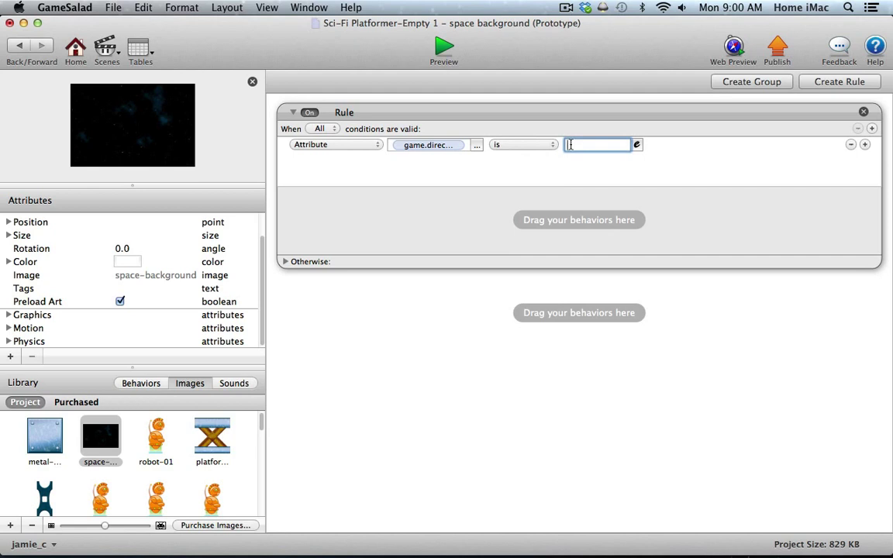
{"action": "type", "text": "right"}
{"action": "left_click", "coordinate": [547, 168]}
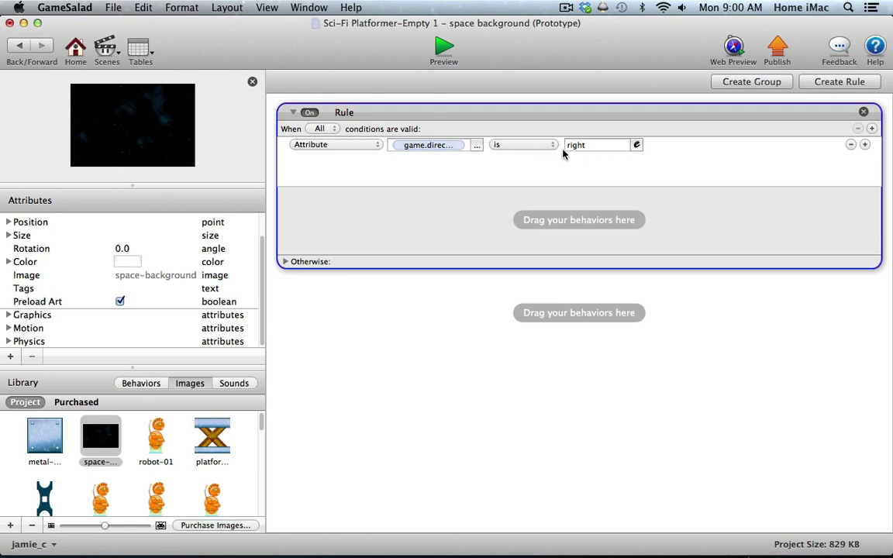
{"action": "left_click", "coordinate": [435, 147]}
Add a Move behavior inside the rule that checks for the right direction
{"action": "left_click_drag", "start_coordinate": [205, 368], "coordinate": [207, 284]}
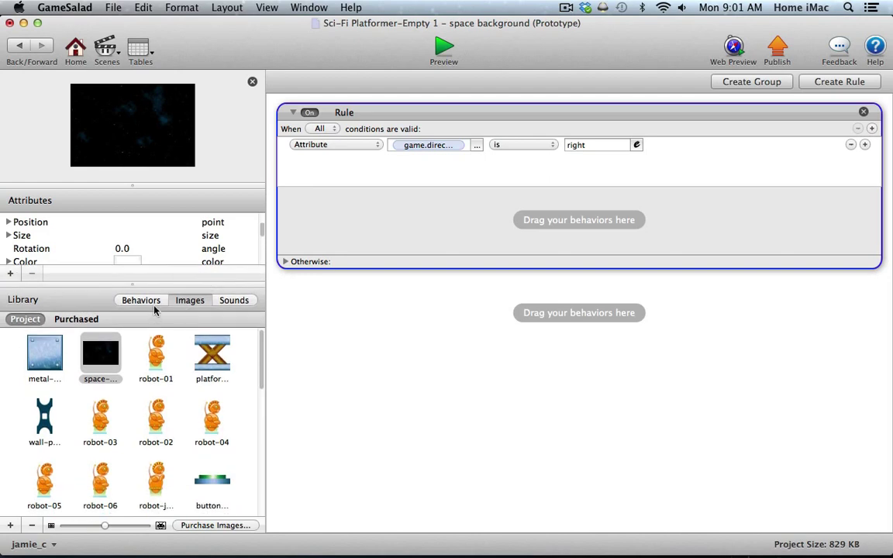
{"action": "left_click", "coordinate": [142, 300]}
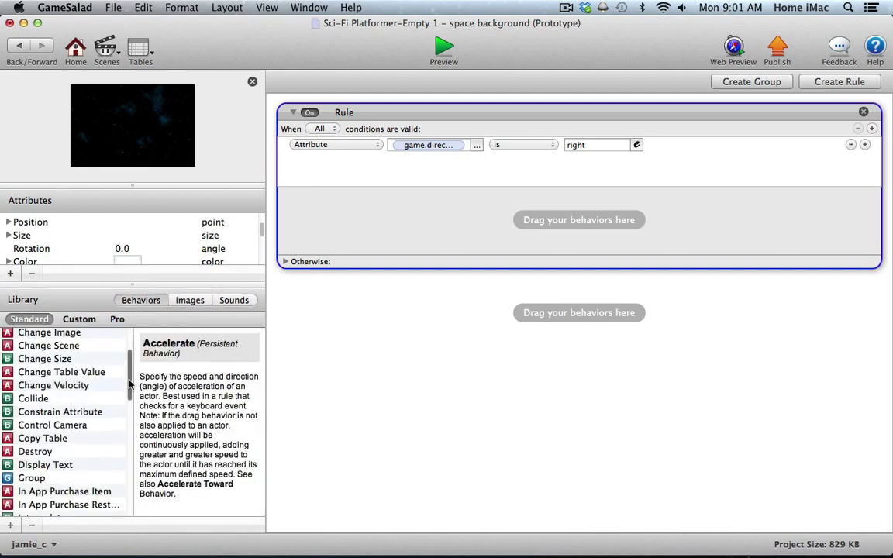
{"action": "left_click_drag", "start_coordinate": [128, 382], "coordinate": [127, 428]}
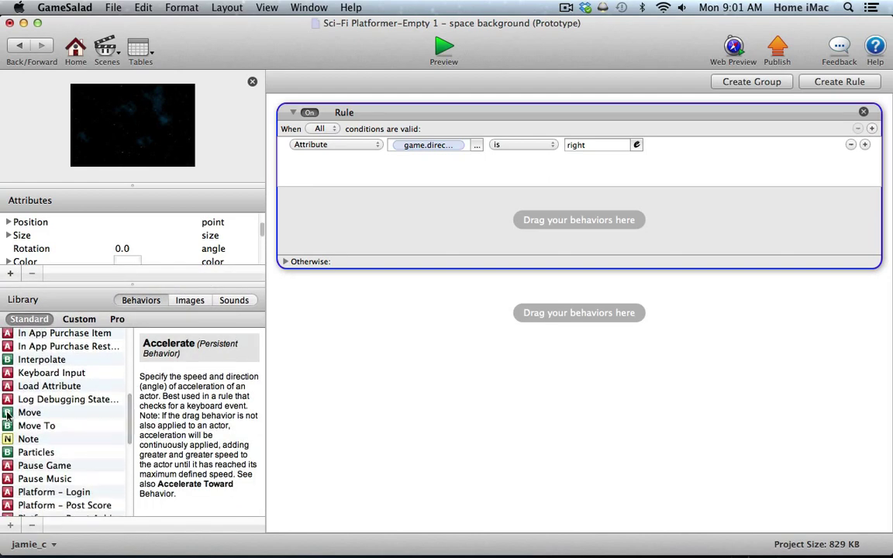
{"action": "left_click_drag", "start_coordinate": [35, 413], "coordinate": [348, 235]}
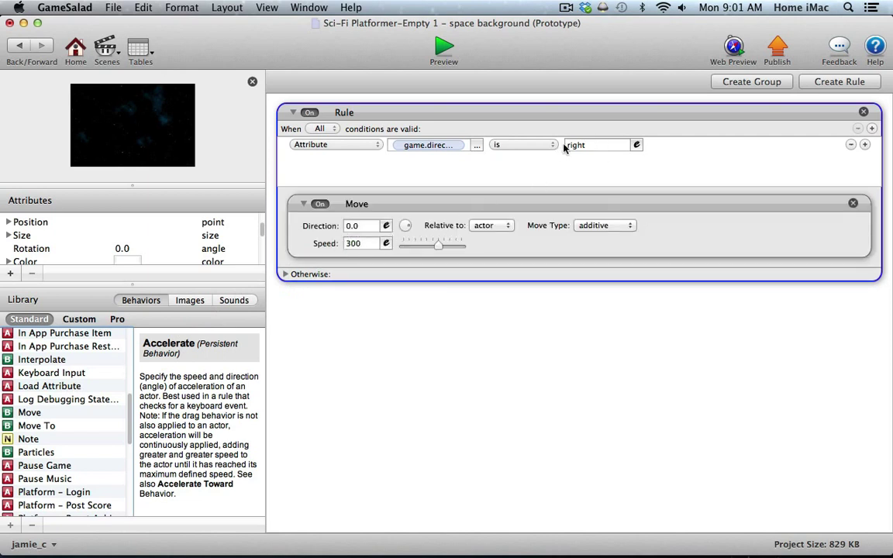
Set the Move behavior's direction to 190 and its speed to 20
{"action": "left_click", "coordinate": [407, 230]}
{"action": "left_click_drag", "start_coordinate": [407, 230], "coordinate": [381, 228]}
{"action": "double_click", "coordinate": [368, 226]}
{"action": "type", "text": "190"}
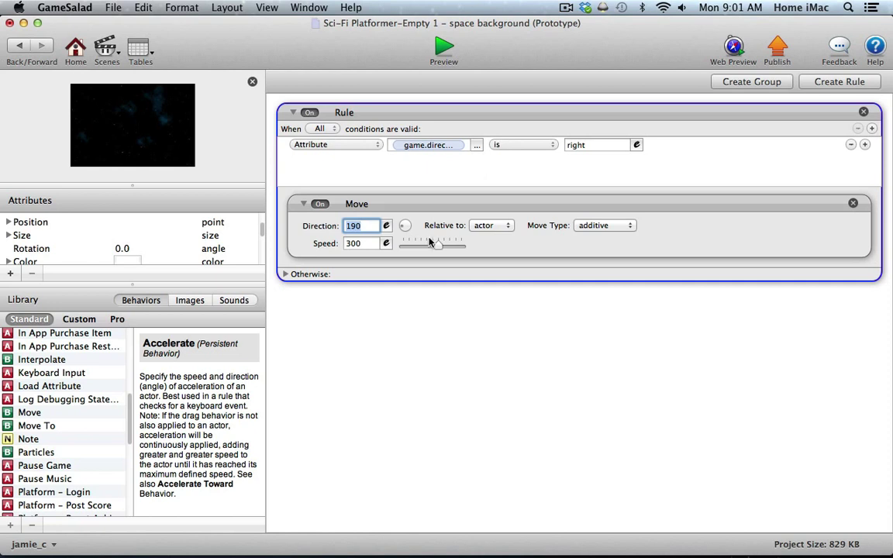
{"action": "double_click", "coordinate": [360, 243]}
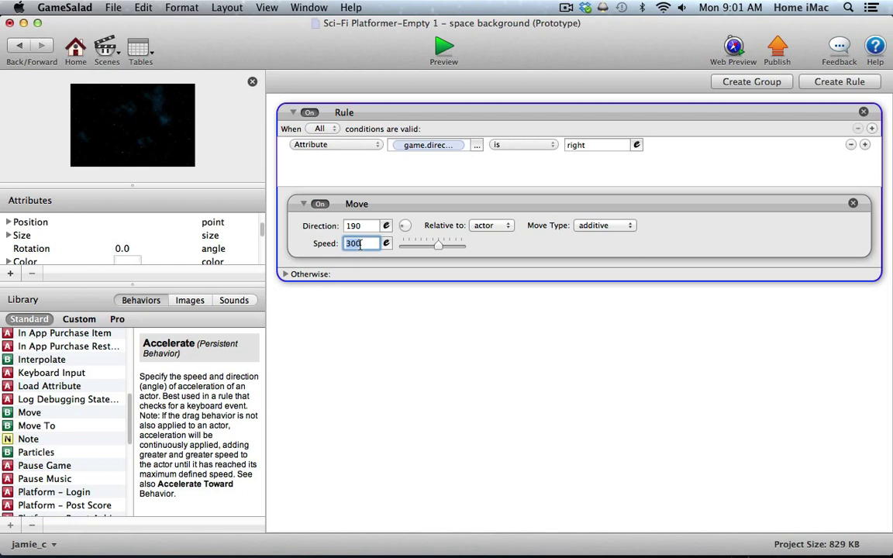
{"action": "type", "text": "20"}
{"action": "key", "text": "Return"}
Correct the Move behavior's direction to 180
{"action": "left_click", "coordinate": [352, 226]}
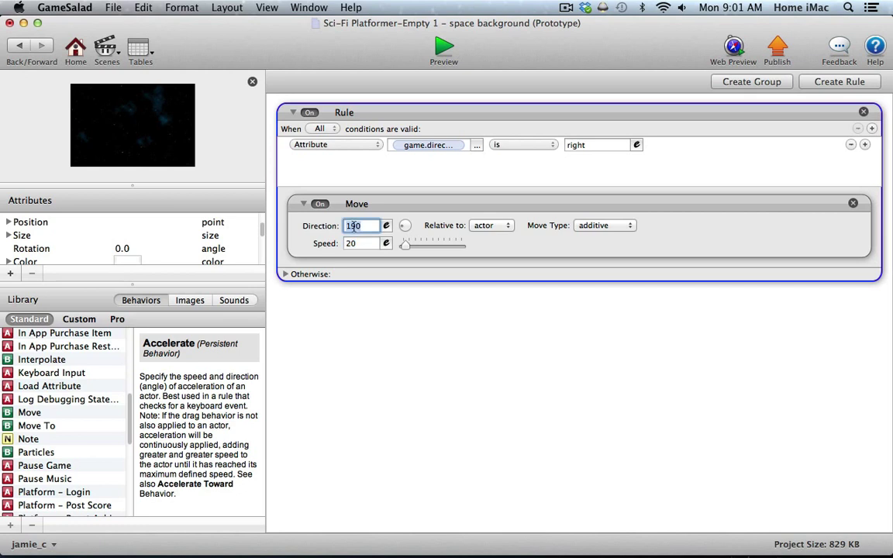
{"action": "type", "text": "18"}
{"action": "left_click", "coordinate": [384, 164]}
Duplicate the rule below the original and change the copy's condition so that it requires game.direction is "left"
{"action": "left_click_drag", "start_coordinate": [391, 115], "coordinate": [394, 313], "text": "alt"}
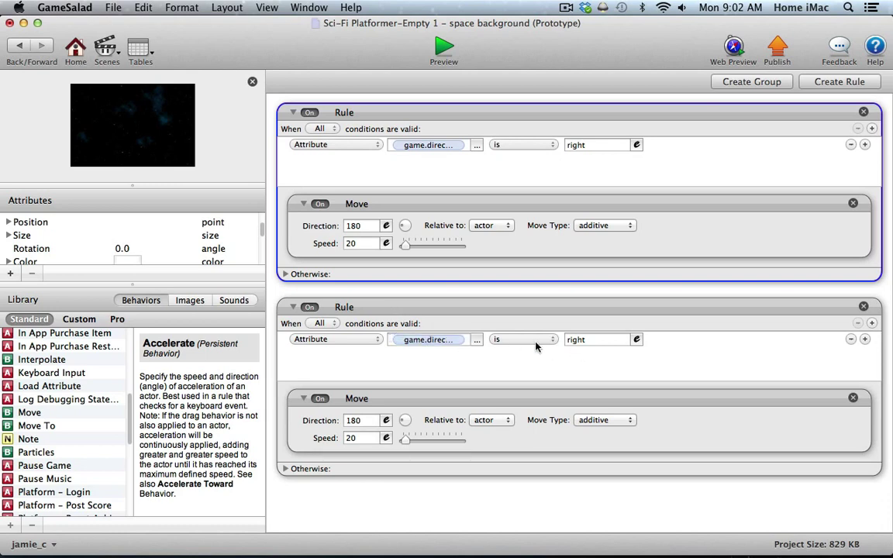
{"action": "double_click", "coordinate": [575, 340]}
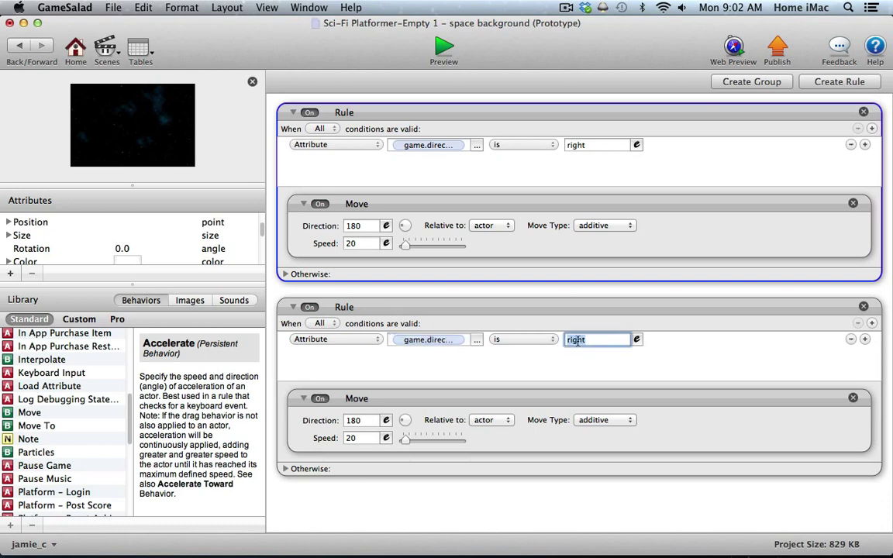
{"action": "type", "text": "left"}
{"action": "key", "text": "Return"}
Set the direction of the Move behavior in the duplicated rule to 0
{"action": "left_click", "coordinate": [360, 421]}
{"action": "type", "text": "0"}
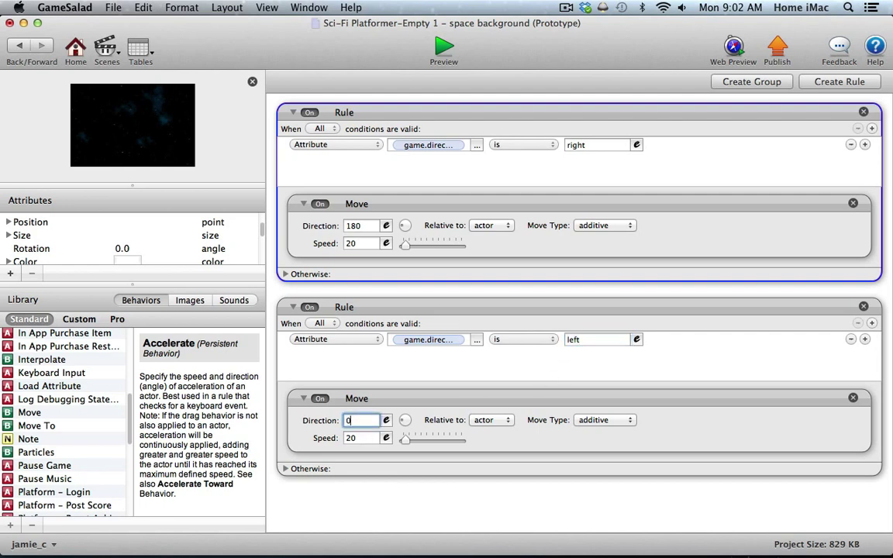
{"action": "key", "text": "Return"}
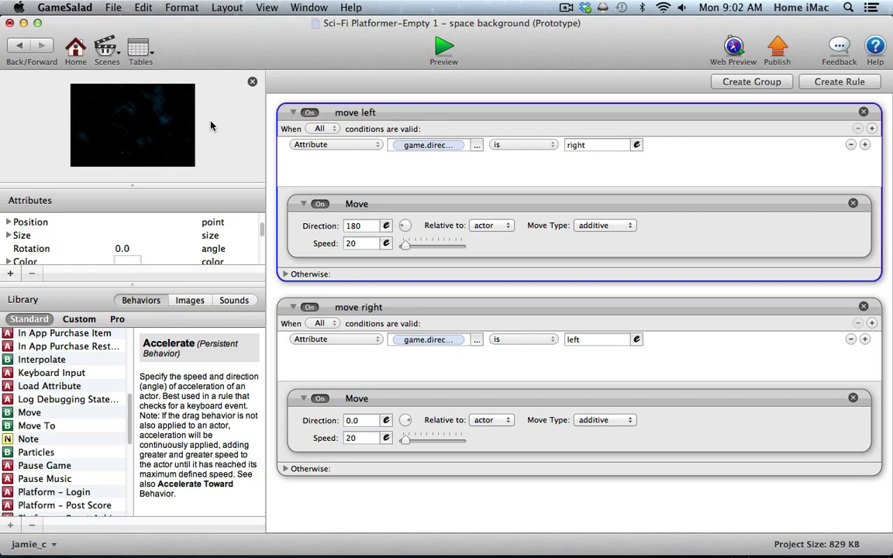
Return to the Level 1 scene, duplicate the space background actor and name the copy "wall background"
{"action": "left_click", "coordinate": [20, 45]}
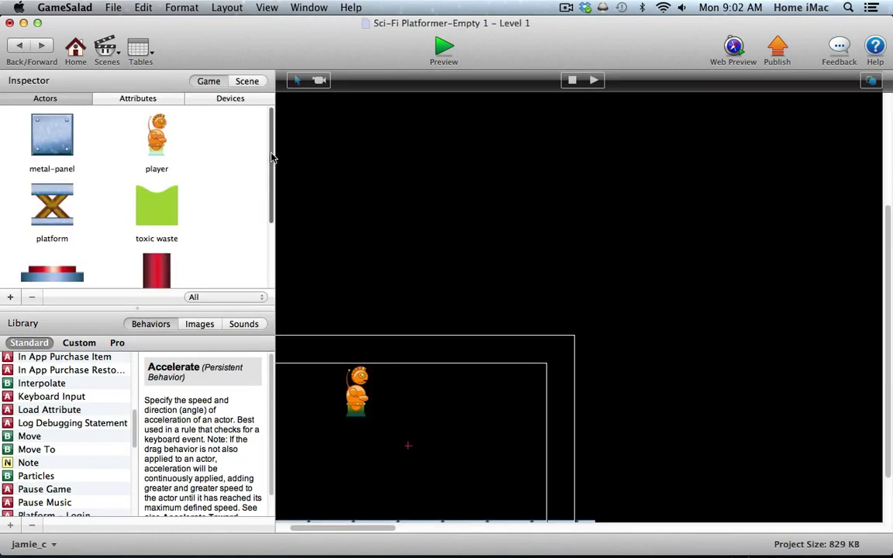
{"action": "scroll", "coordinate": [245, 206], "scroll_direction": "down", "scroll_amount": 4}
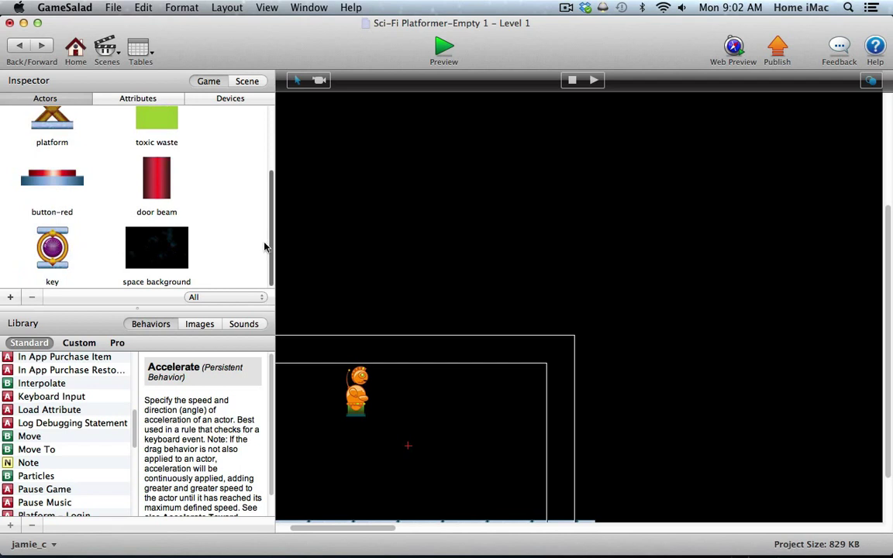
{"action": "left_click", "coordinate": [160, 258]}
{"action": "left_click_drag", "start_coordinate": [160, 257], "coordinate": [217, 261]}
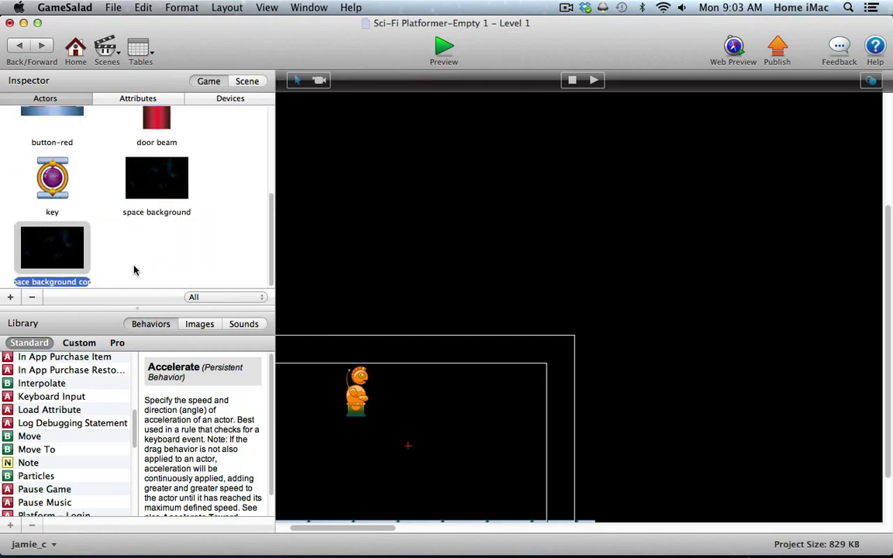
{"action": "left_click", "coordinate": [43, 282]}
{"action": "key", "text": "super+a"}
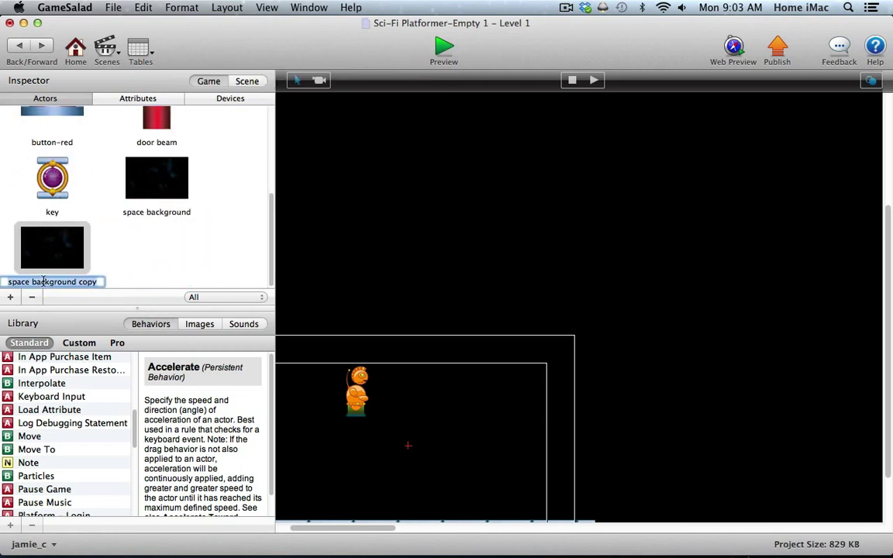
{"action": "type", "text": "wall back"}
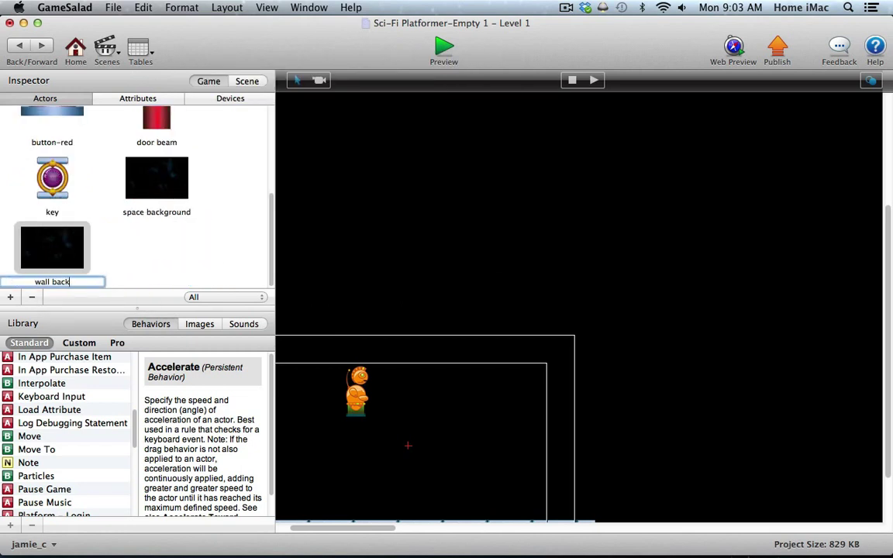
{"action": "type", "text": "ground"}
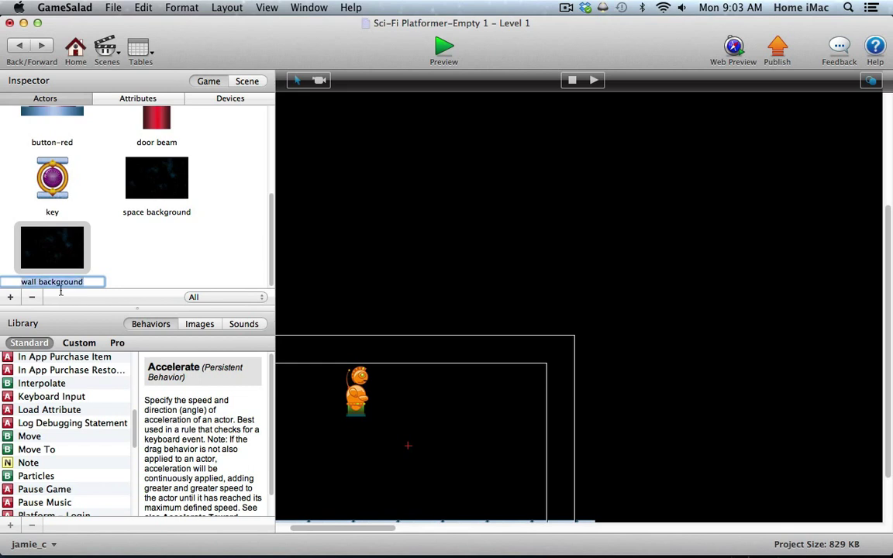
Assign the wall-panel image from the project's images to the wall background actor
{"action": "left_click", "coordinate": [199, 324]}
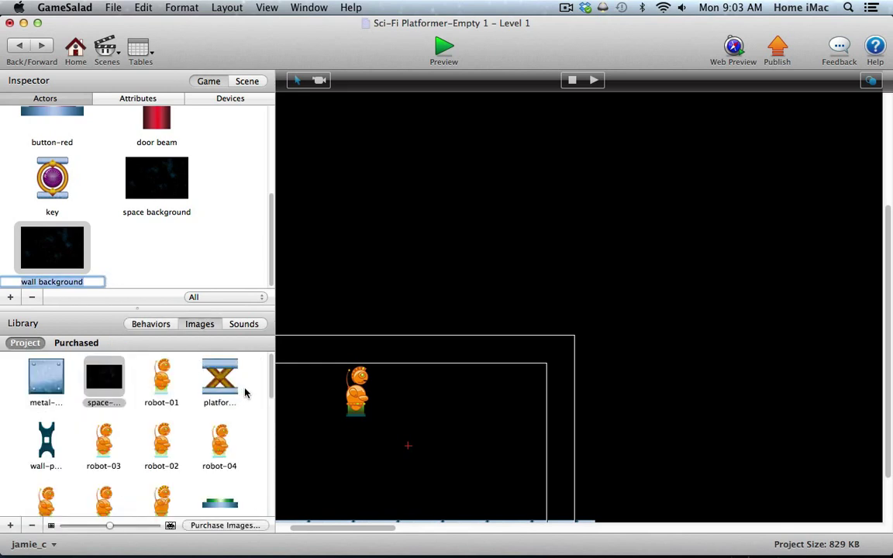
{"action": "scroll", "coordinate": [245, 393], "scroll_direction": "down", "scroll_amount": 2}
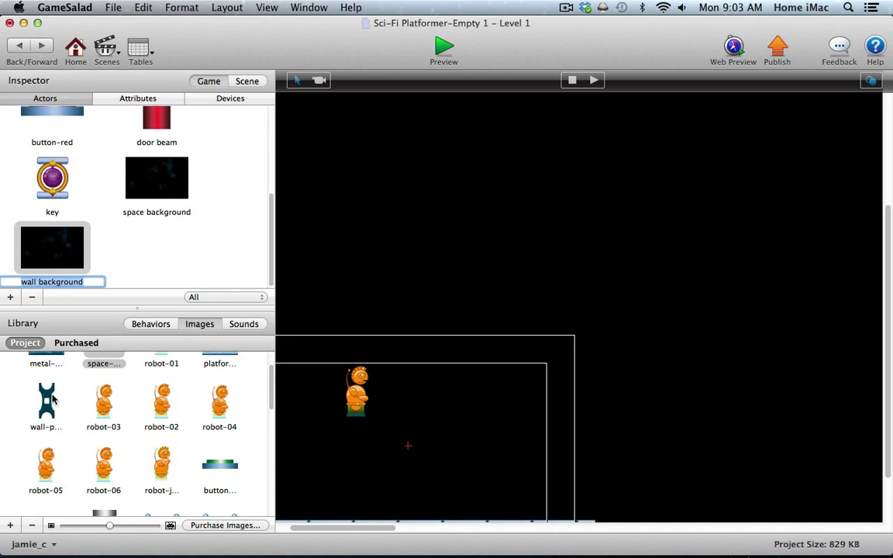
{"action": "left_click_drag", "start_coordinate": [51, 399], "coordinate": [54, 252]}
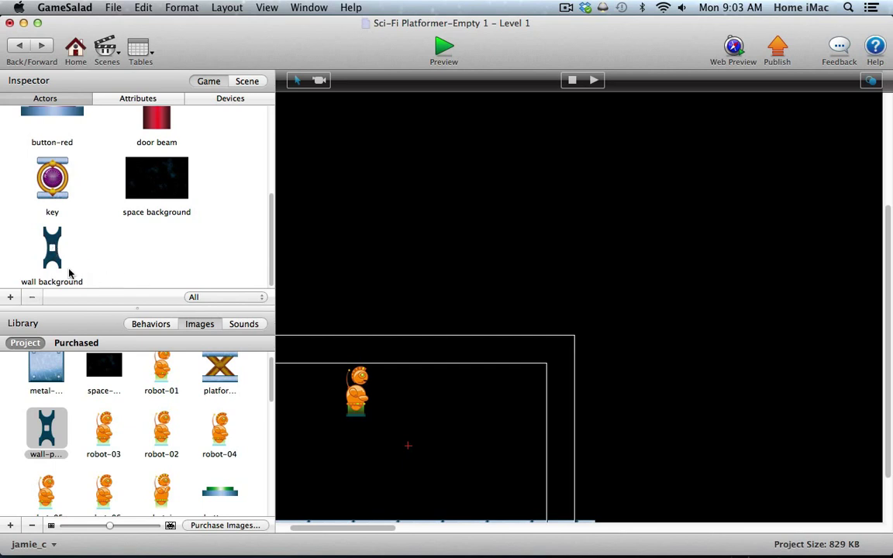
Open the wall background actor and check the horizontal and vertical wrap settings in its graphics attributes
{"action": "double_click", "coordinate": [56, 264]}
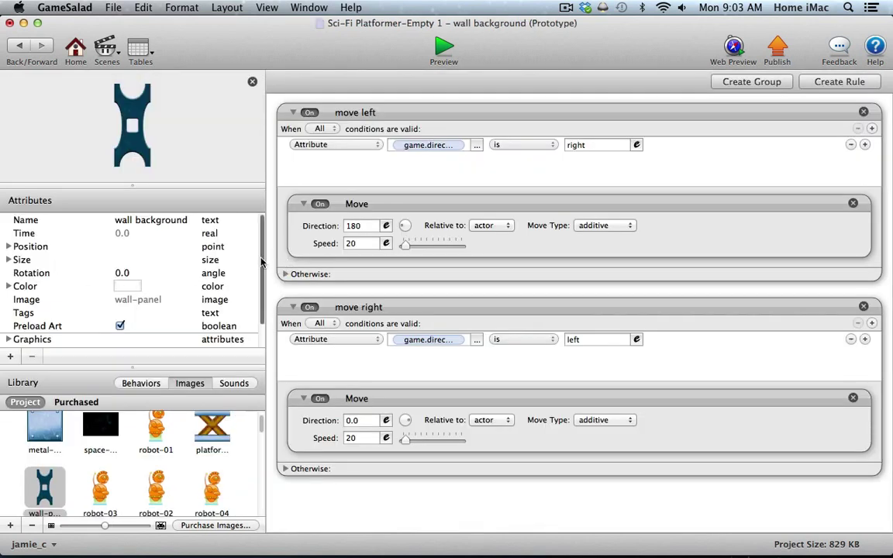
{"action": "scroll", "coordinate": [261, 271], "scroll_direction": "down", "scroll_amount": 2}
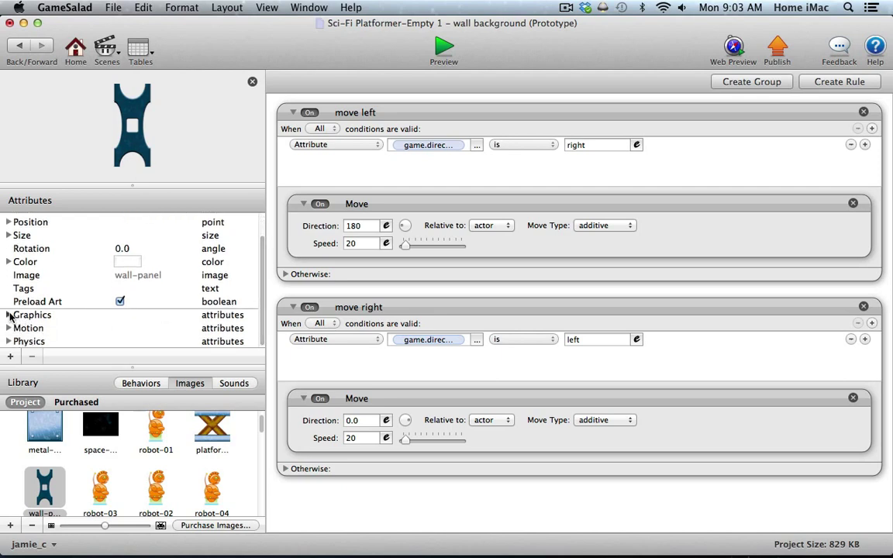
{"action": "left_click", "coordinate": [8, 314]}
{"action": "scroll", "coordinate": [155, 287], "scroll_direction": "down", "scroll_amount": 3}
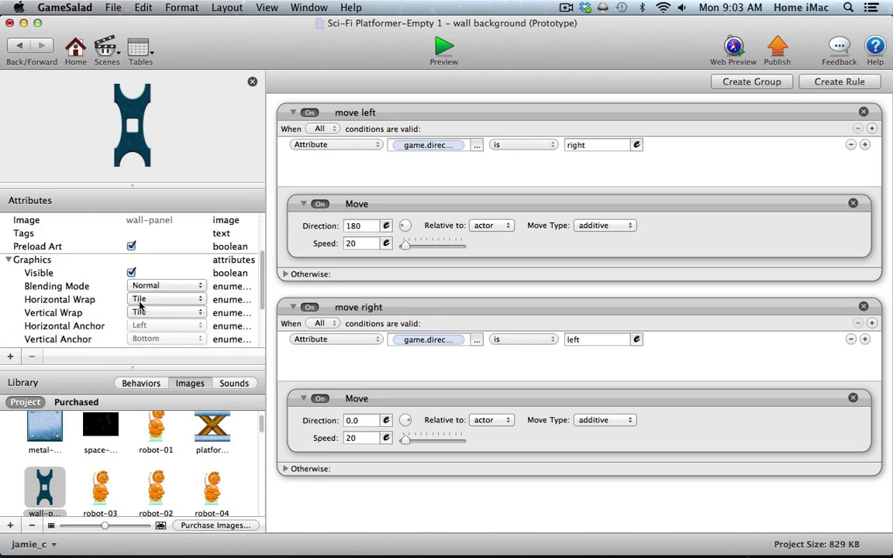
{"action": "left_click", "coordinate": [10, 261]}
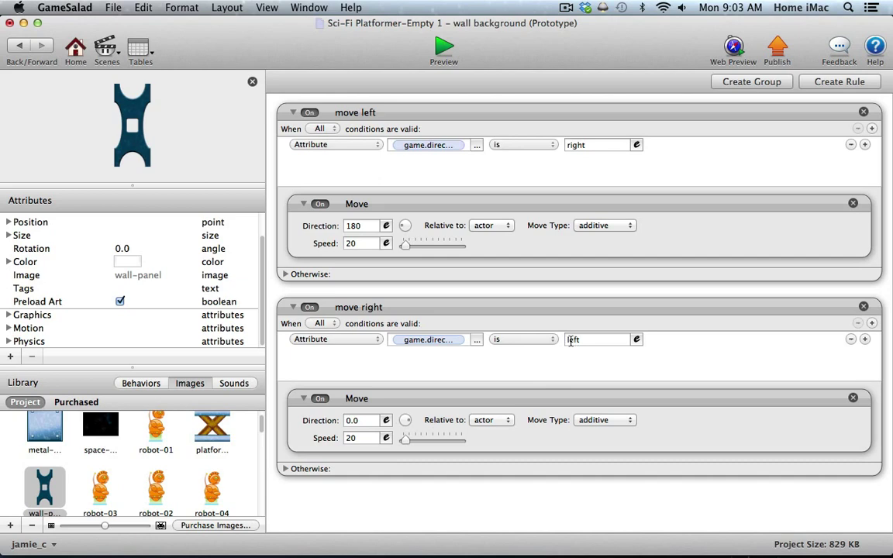
Set the speed of the Move behaviors in both the "move left" and "move right" rules to 40
{"action": "double_click", "coordinate": [358, 245]}
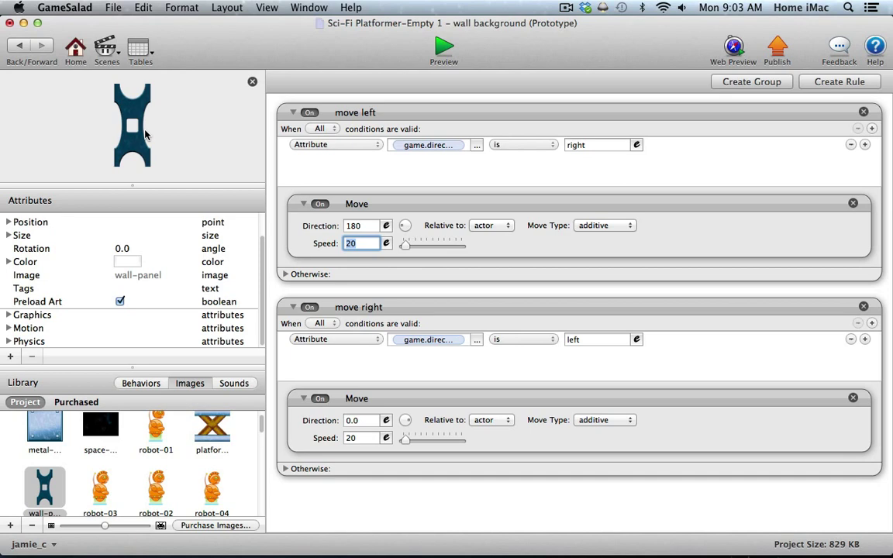
{"action": "double_click", "coordinate": [352, 244]}
{"action": "type", "text": "4"}
{"action": "key", "text": "Return"}
{"action": "double_click", "coordinate": [357, 437]}
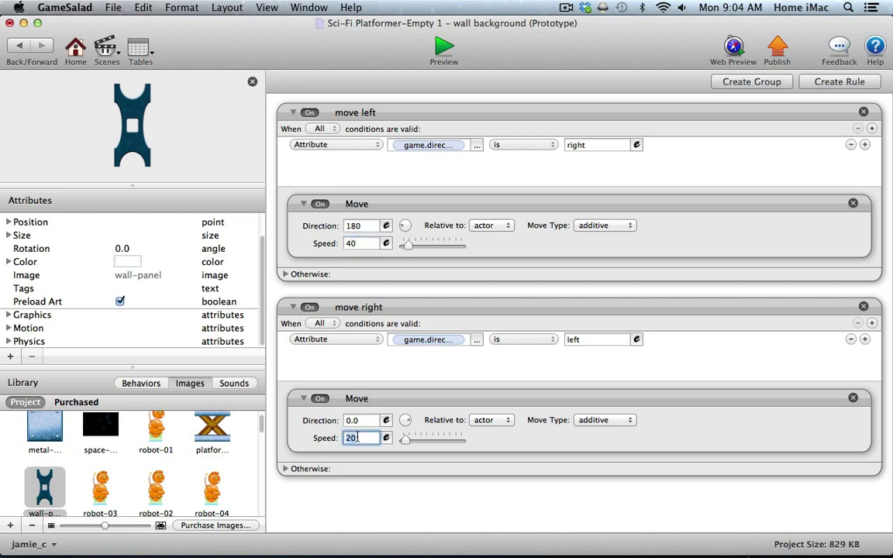
{"action": "type", "text": "40"}
{"action": "left_click", "coordinate": [346, 454]}
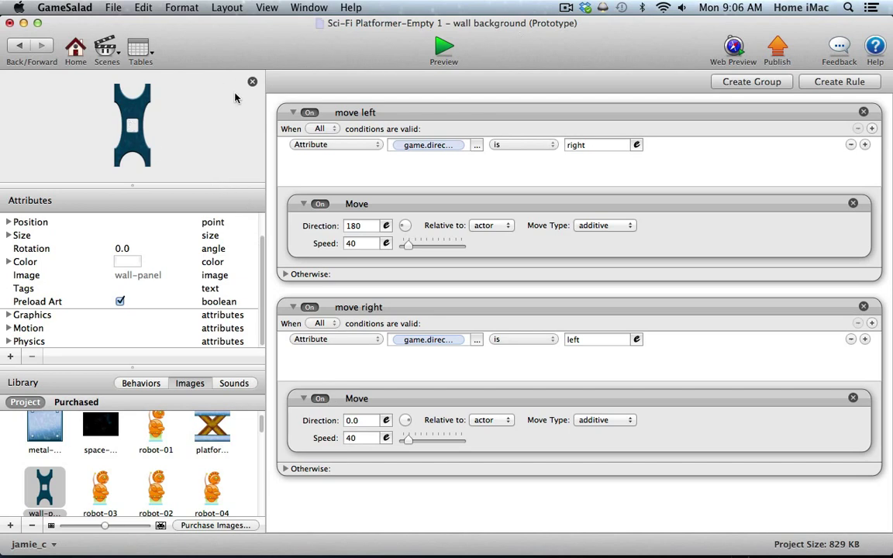
Go back to the Level 1 scene and place the space background actor in it
{"action": "left_click", "coordinate": [106, 50]}
{"action": "left_click", "coordinate": [129, 66]}
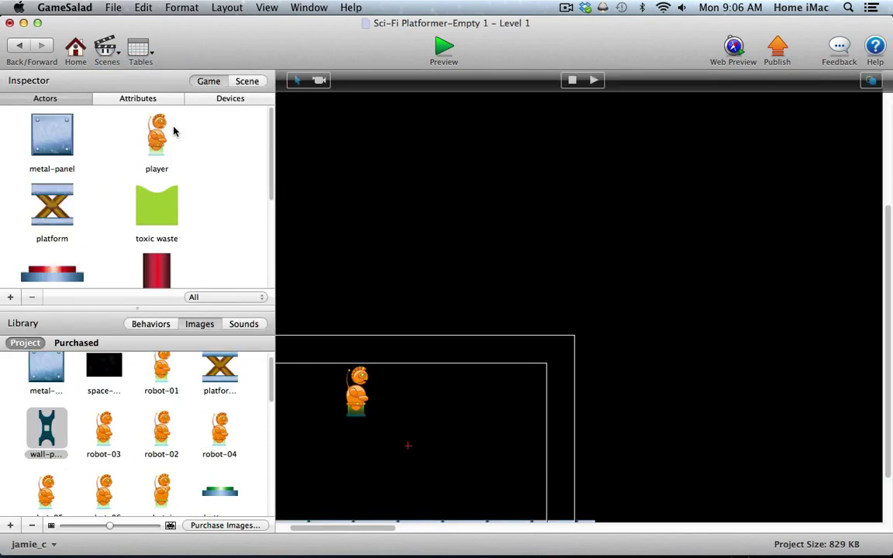
{"action": "scroll", "coordinate": [269, 208], "scroll_direction": "down", "scroll_amount": 1}
{"action": "scroll", "coordinate": [269, 207], "scroll_direction": "down", "scroll_amount": 3}
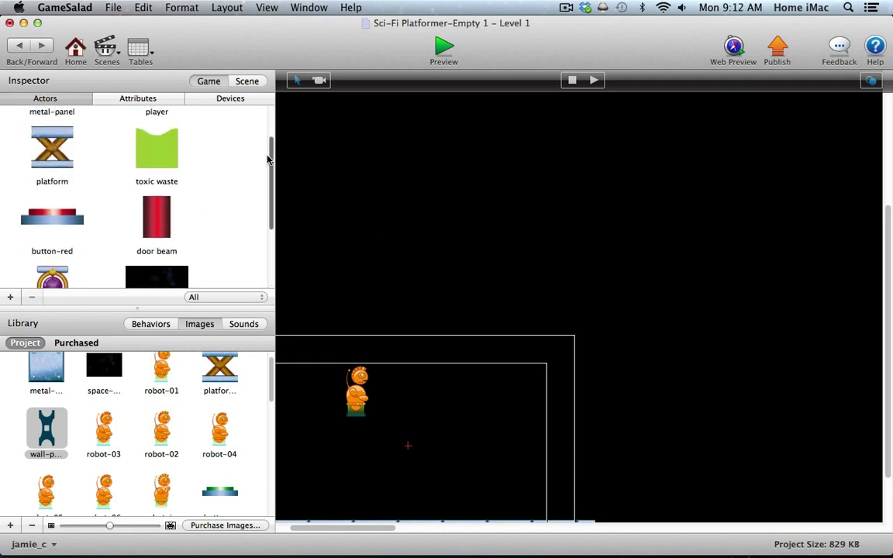
{"action": "scroll", "coordinate": [269, 155], "scroll_direction": "down", "scroll_amount": 5}
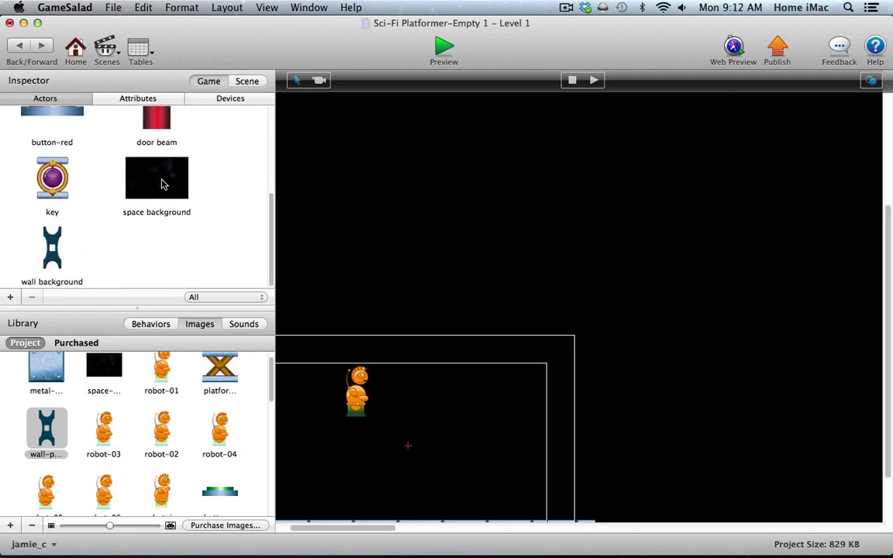
{"action": "left_click_drag", "start_coordinate": [162, 181], "coordinate": [496, 365]}
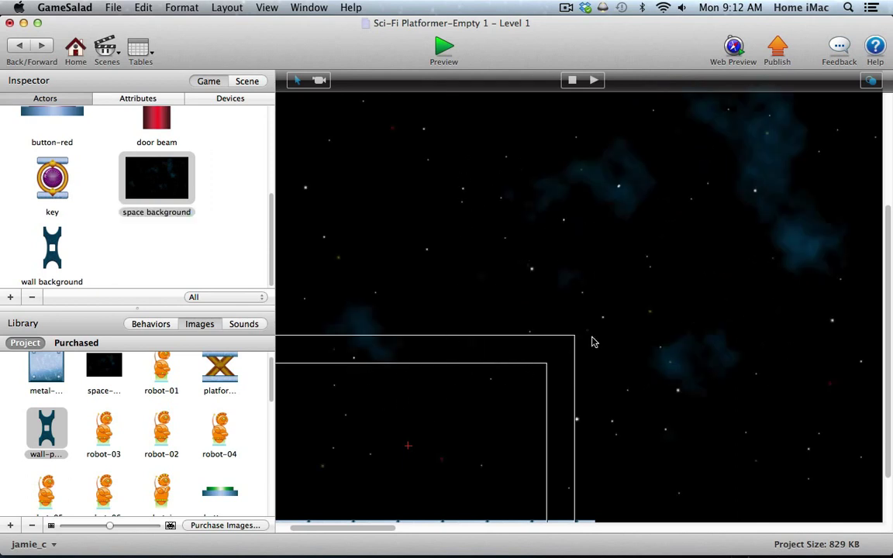
{"action": "left_click_drag", "start_coordinate": [885, 249], "coordinate": [883, 310]}
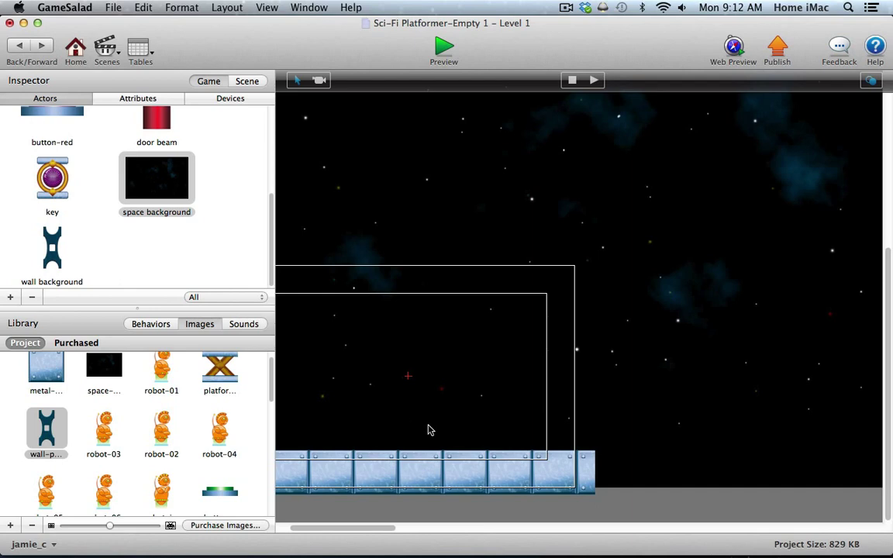
{"action": "left_click", "coordinate": [526, 201]}
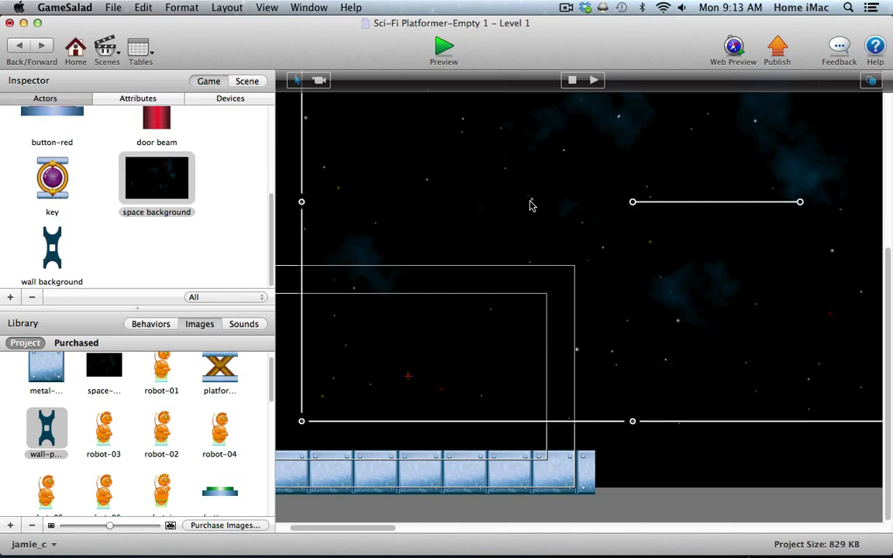
{"action": "double_click", "coordinate": [530, 203]}
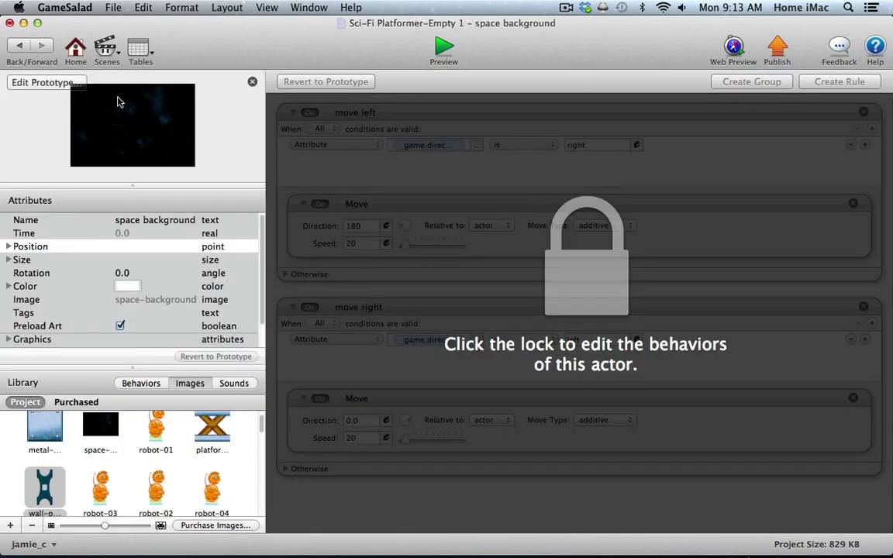
{"action": "left_click", "coordinate": [21, 45]}
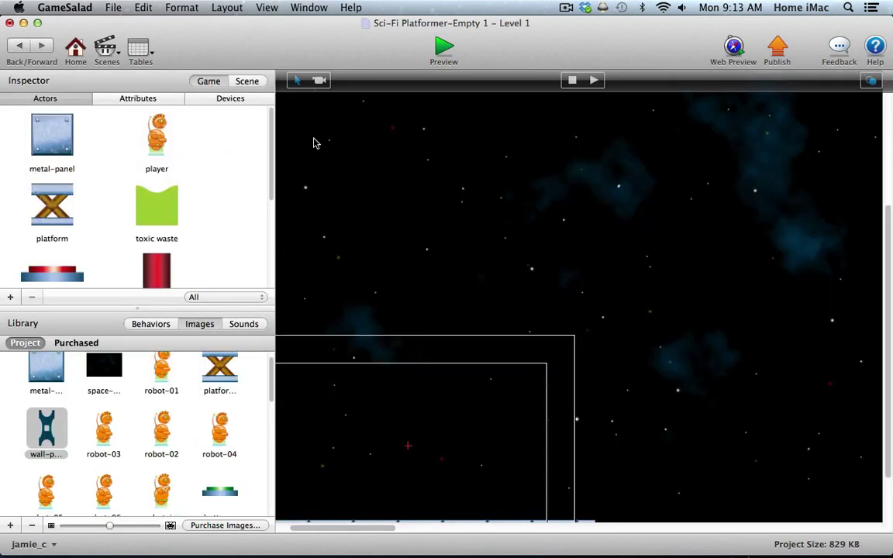
{"action": "left_click", "coordinate": [523, 233]}
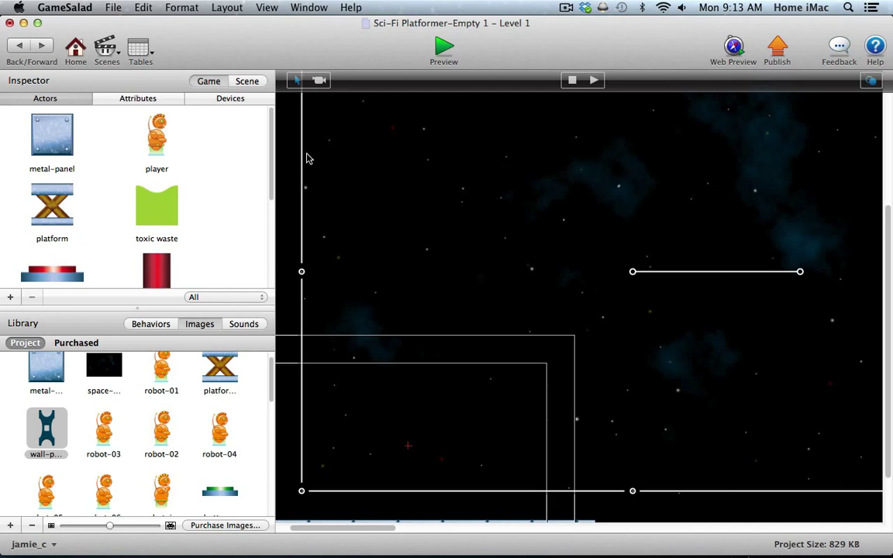
{"action": "scroll", "coordinate": [259, 233], "scroll_direction": "down", "scroll_amount": 5}
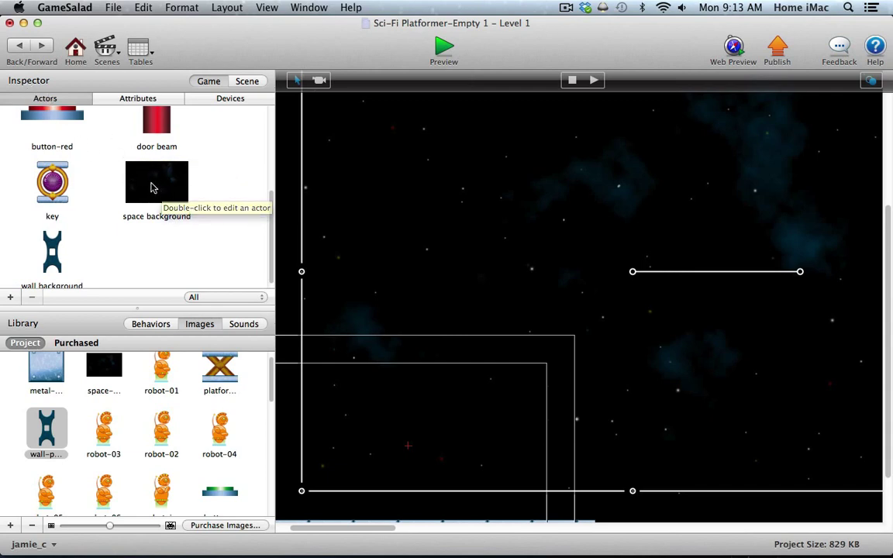
Open the space background instance placed in the scene and set its width to 5384
{"action": "double_click", "coordinate": [435, 245]}
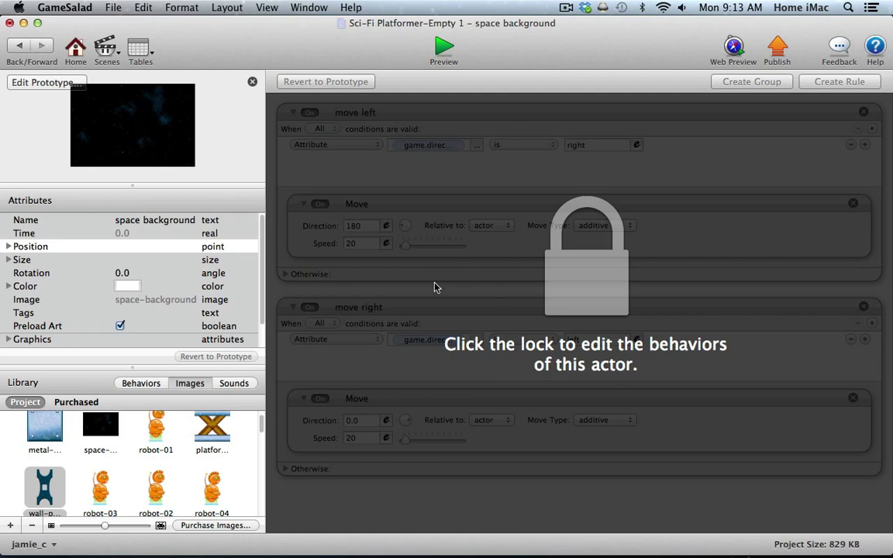
{"action": "left_click", "coordinate": [9, 261]}
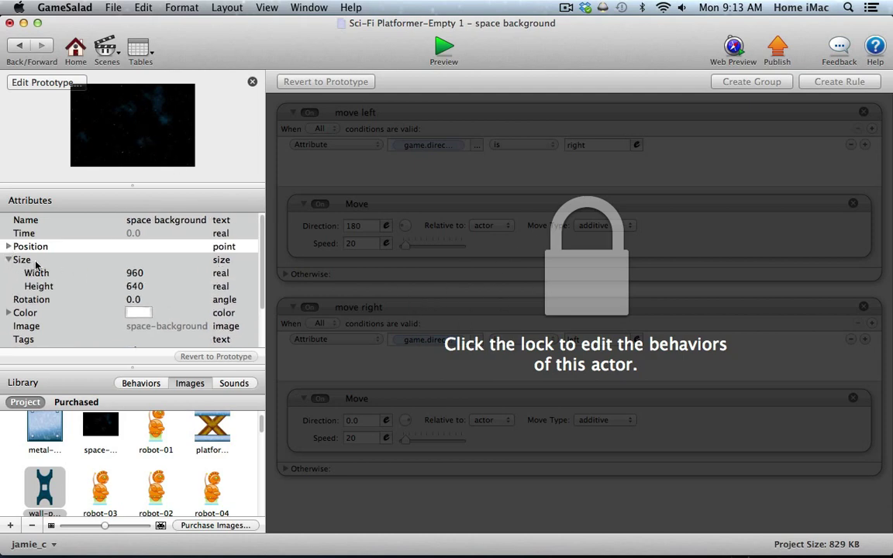
{"action": "left_click", "coordinate": [9, 246]}
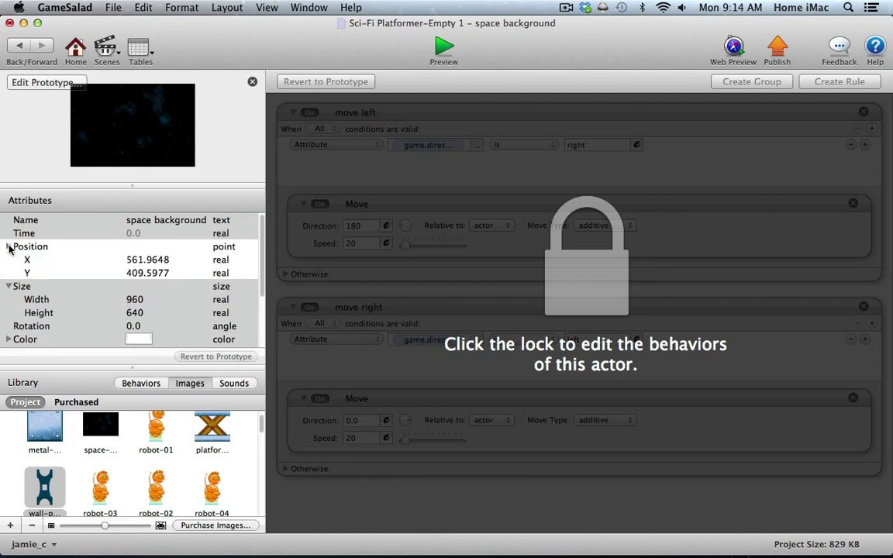
{"action": "left_click", "coordinate": [9, 246]}
{"action": "double_click", "coordinate": [134, 274]}
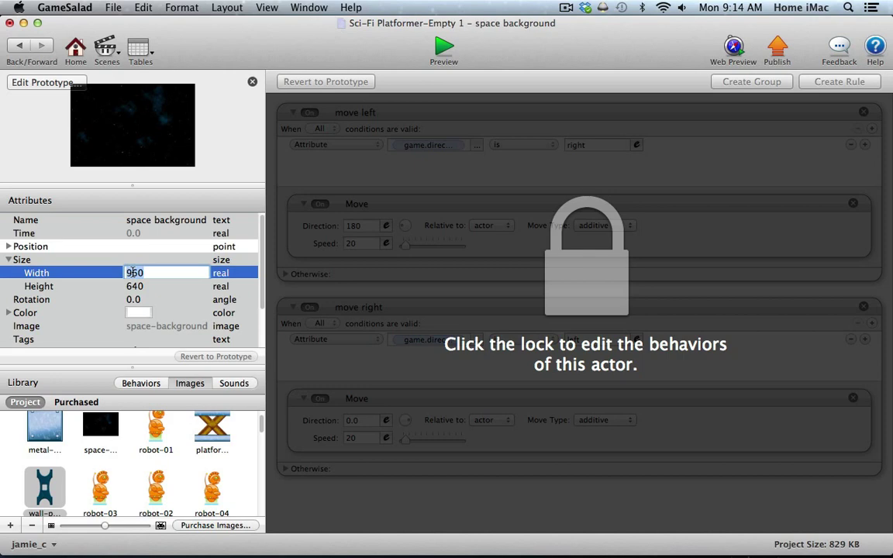
{"action": "type", "text": "5384"}
{"action": "key", "text": "Tab"}
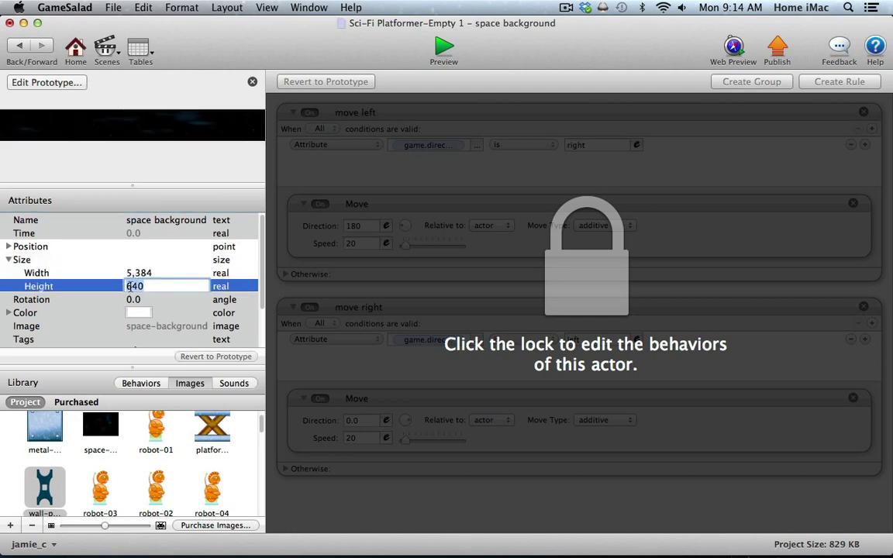
Set the height of the space background instance to 813
{"action": "type", "text": "813"}
{"action": "key", "text": "Tab"}
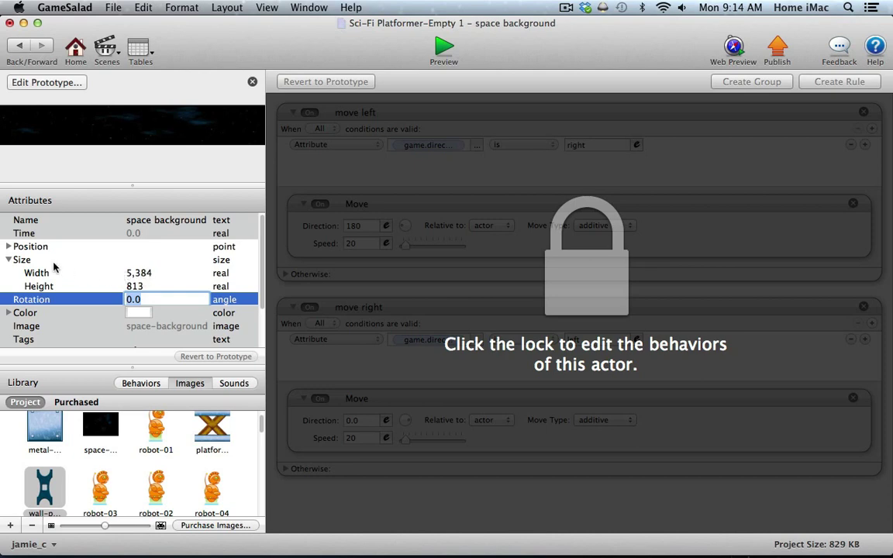
{"action": "left_click", "coordinate": [10, 261]}
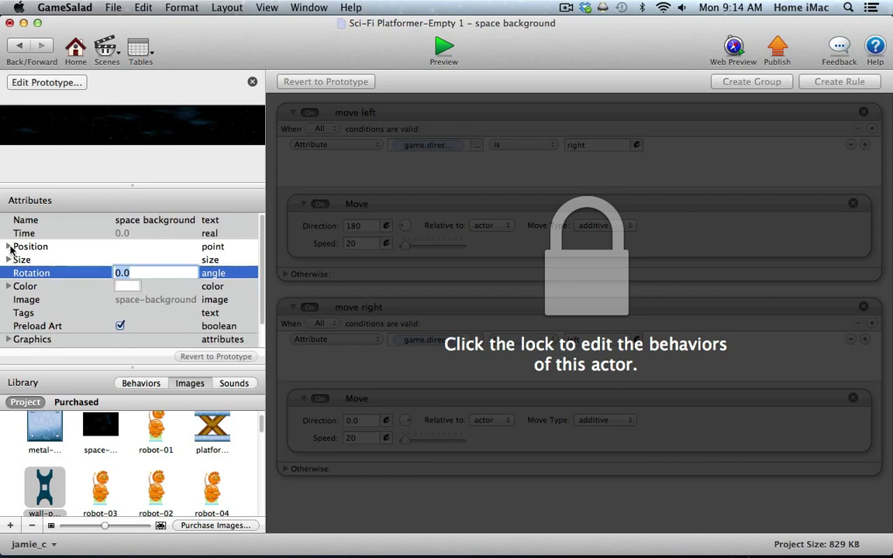
Set the space background instance's position to X 1972 and Y 505
{"action": "left_click", "coordinate": [8, 247]}
{"action": "left_click", "coordinate": [133, 261]}
{"action": "left_click", "coordinate": [133, 261]}
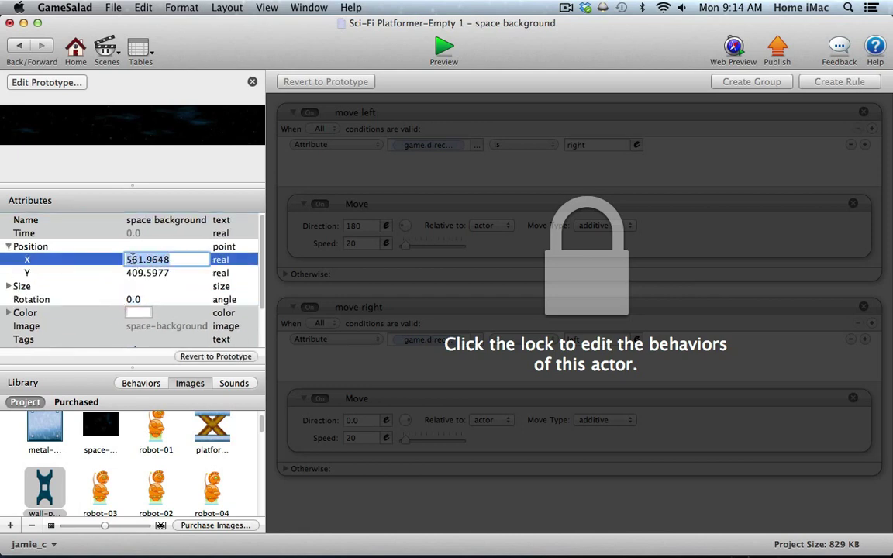
{"action": "type", "text": "1972"}
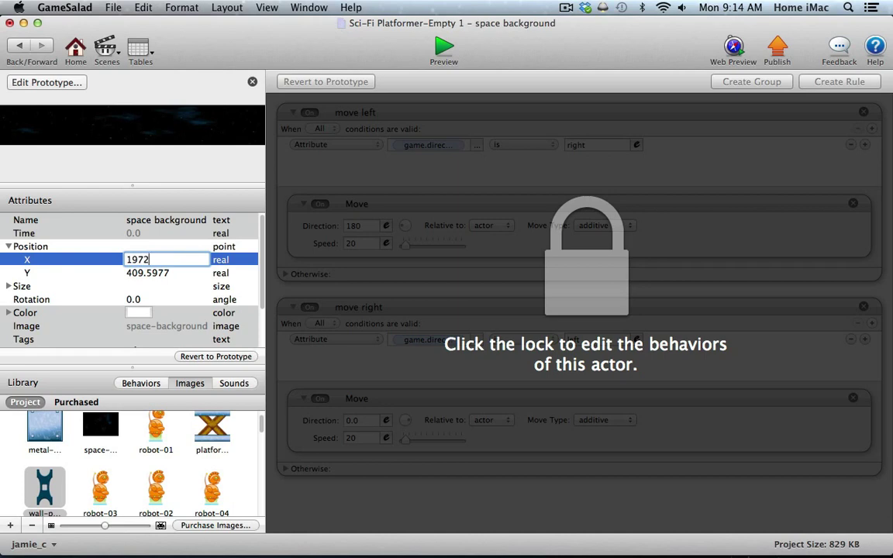
{"action": "key", "text": "Return"}
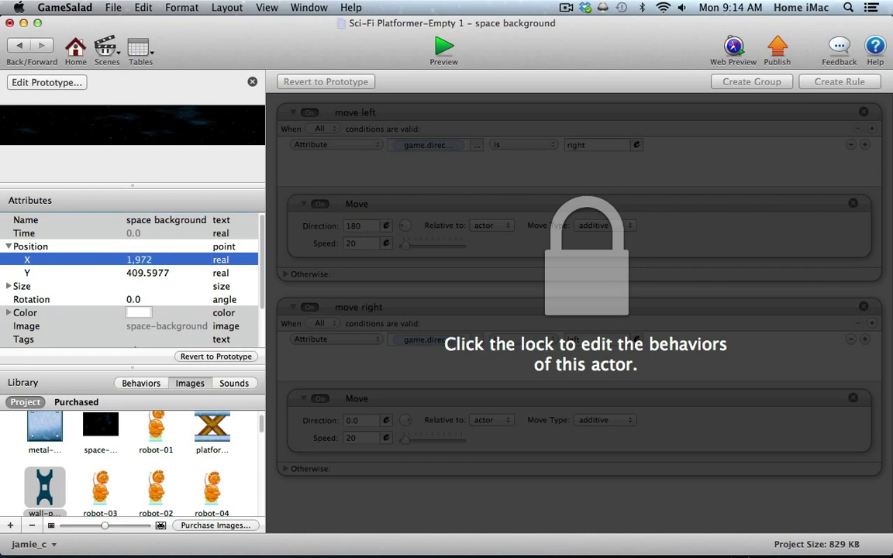
{"action": "key", "text": "Tab"}
{"action": "type", "text": "50"}
{"action": "key", "text": "Return"}
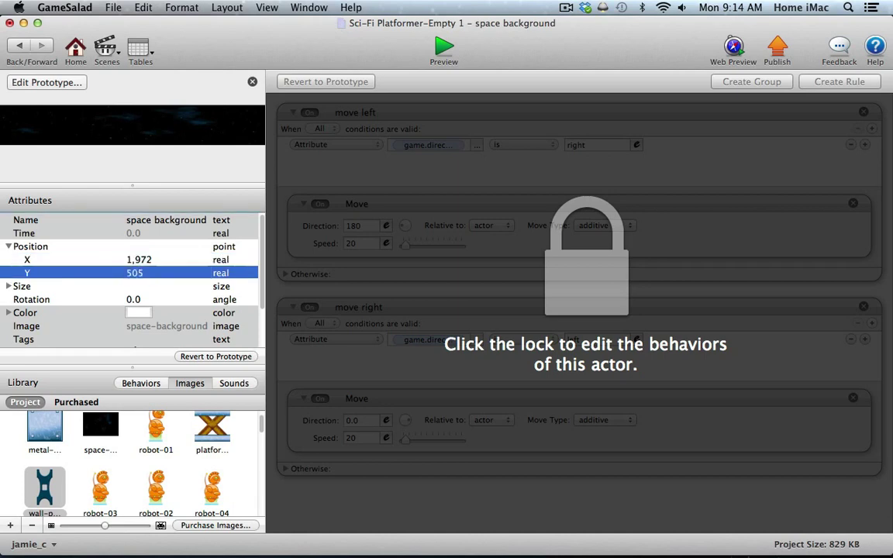
{"action": "key", "text": "Tab"}
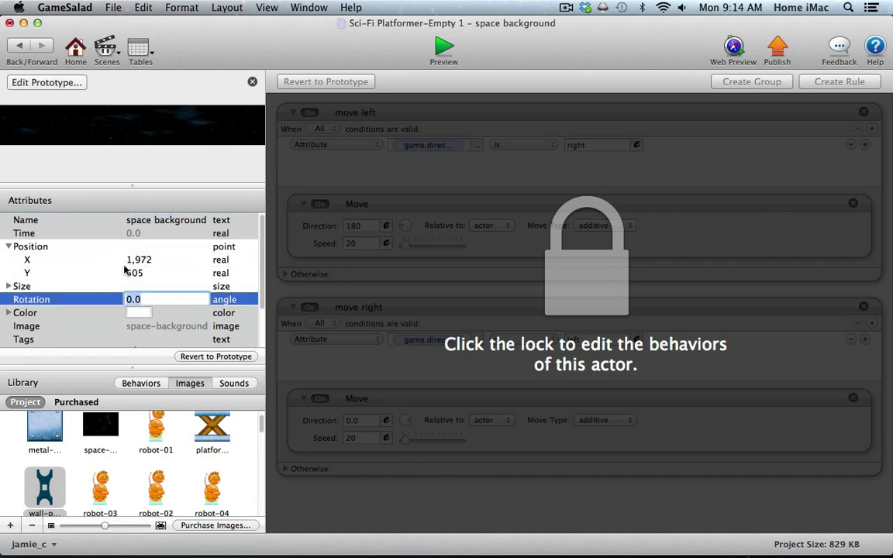
{"action": "left_click", "coordinate": [9, 247]}
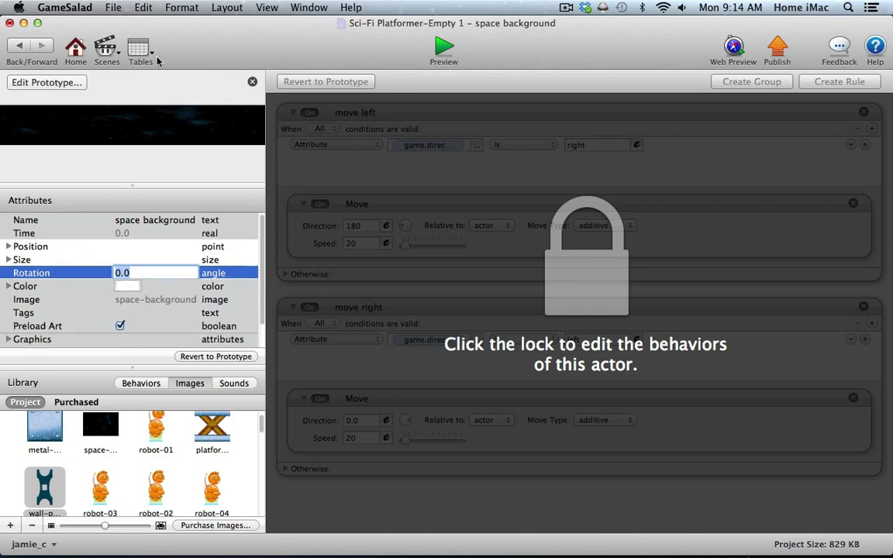
Return to the Level 1 scene and check how far the space background extends towards the edges of the level
{"action": "left_click", "coordinate": [113, 51]}
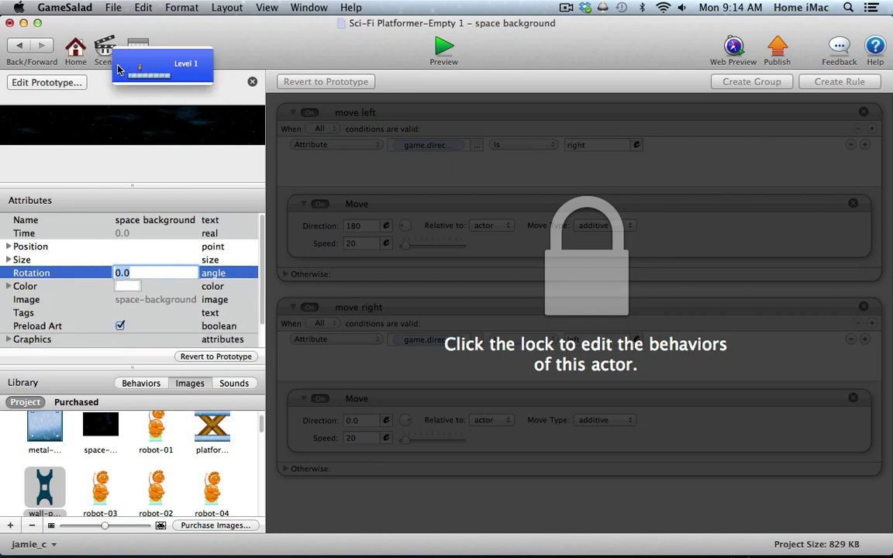
{"action": "left_click", "coordinate": [132, 66]}
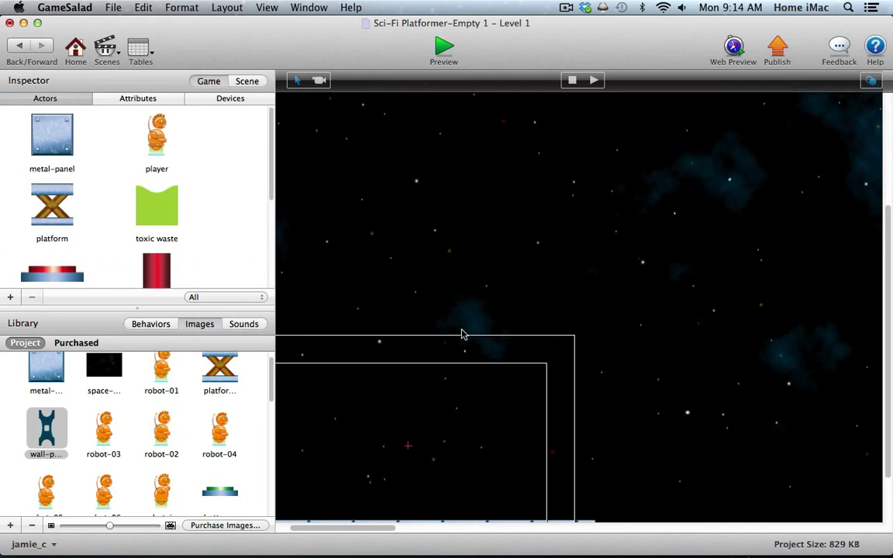
{"action": "left_click_drag", "start_coordinate": [355, 528], "coordinate": [333, 529]}
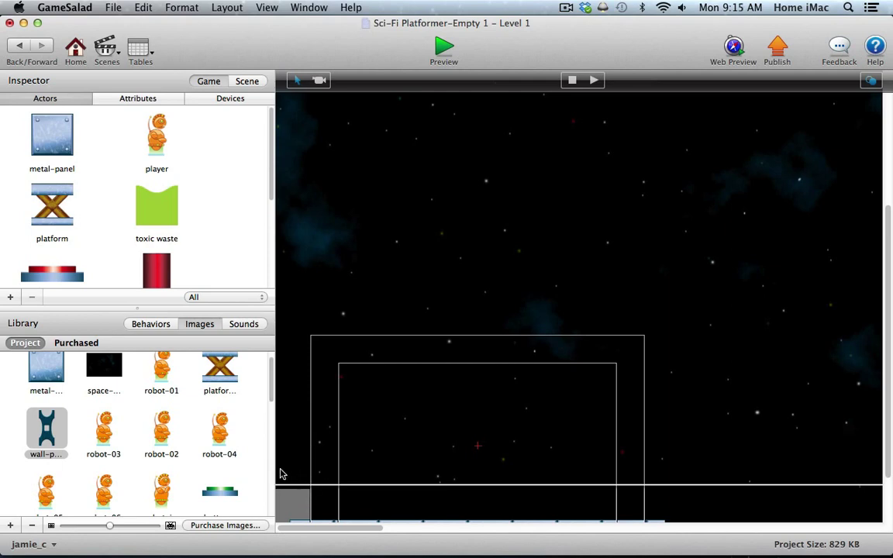
{"action": "left_click_drag", "start_coordinate": [324, 528], "coordinate": [833, 552]}
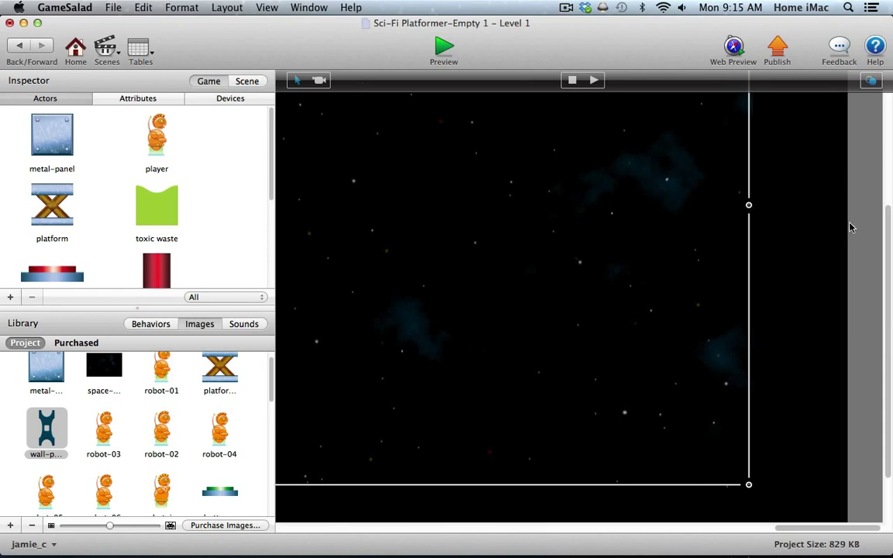
{"action": "left_click_drag", "start_coordinate": [884, 180], "coordinate": [848, 64]}
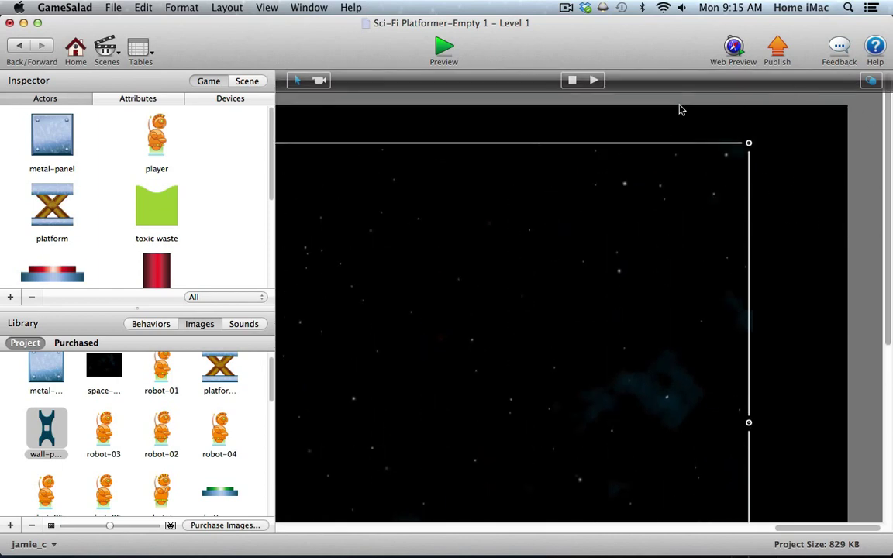
{"action": "scroll", "coordinate": [876, 397], "scroll_direction": "down", "scroll_amount": 5}
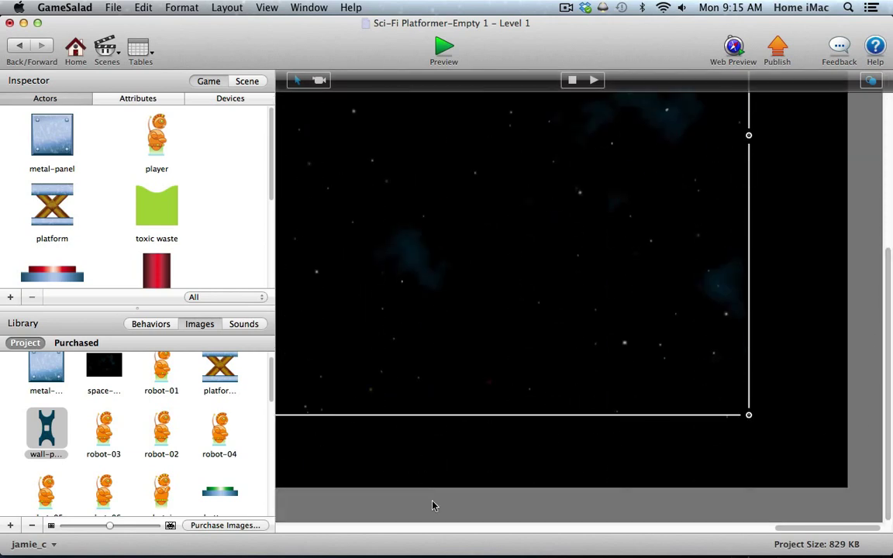
{"action": "left_click_drag", "start_coordinate": [794, 527], "coordinate": [297, 528]}
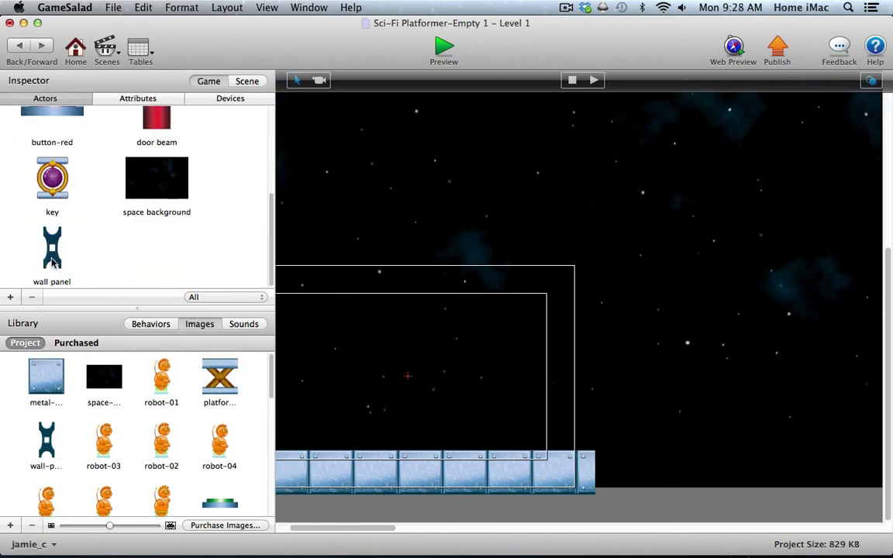
Place a wall panel actor in the Level 1 scene above the end of the metal floor
{"action": "left_click_drag", "start_coordinate": [52, 247], "coordinate": [509, 417]}
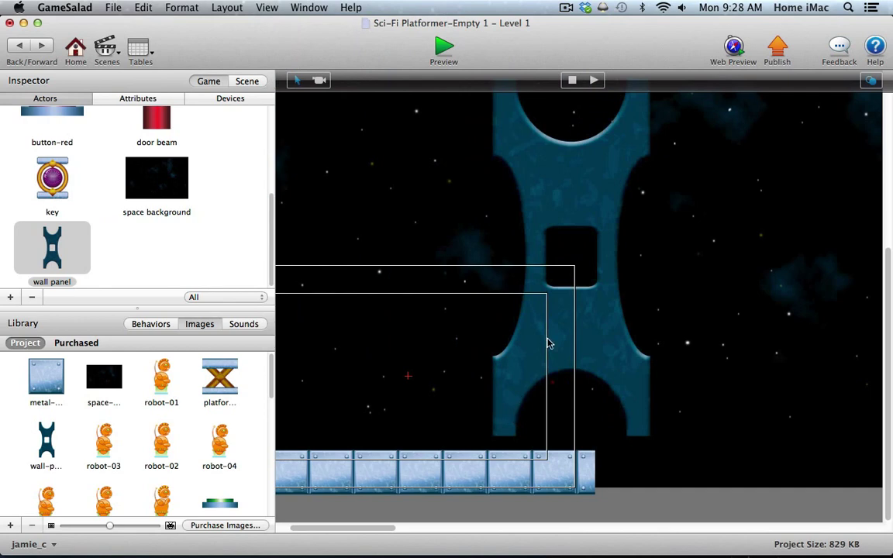
{"action": "left_click", "coordinate": [177, 234]}
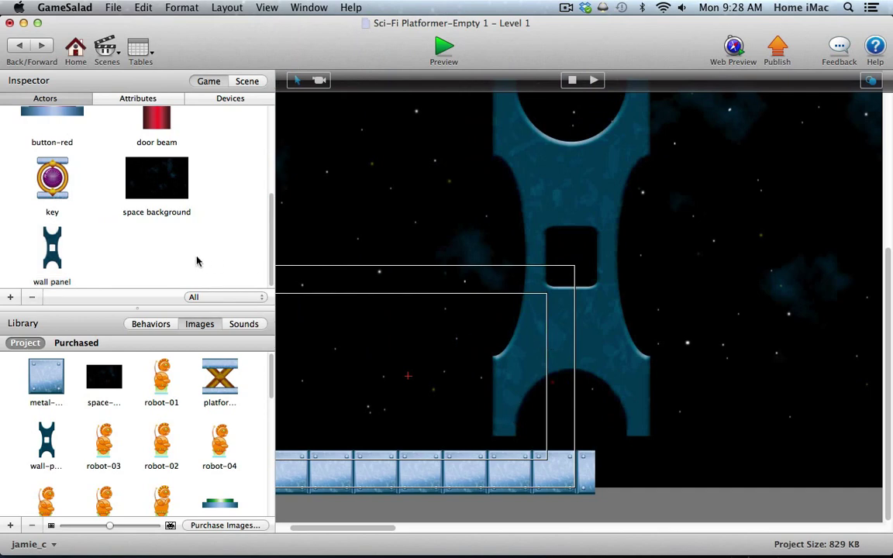
In the wall panel prototype's graphics attributes, set the tile width to 128 and the tile height to 256
{"action": "double_click", "coordinate": [53, 256]}
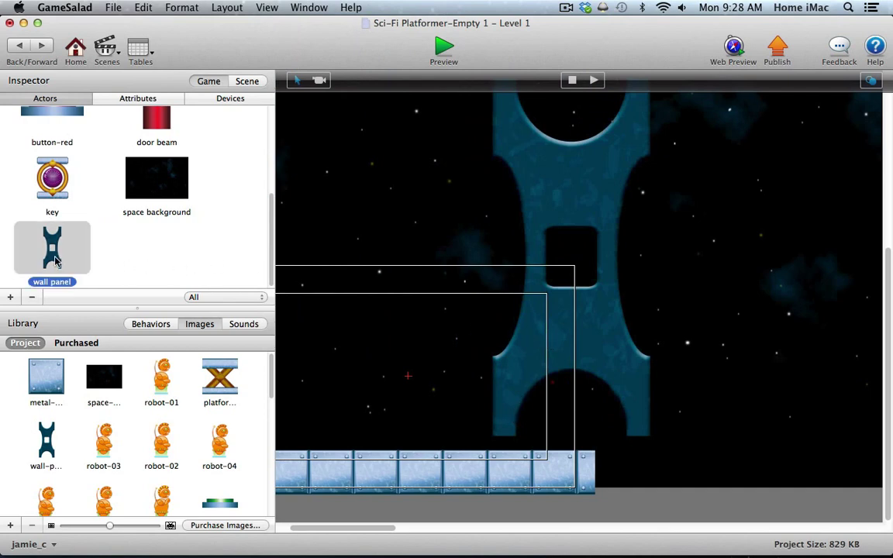
{"action": "scroll", "coordinate": [252, 270], "scroll_direction": "down", "scroll_amount": 5}
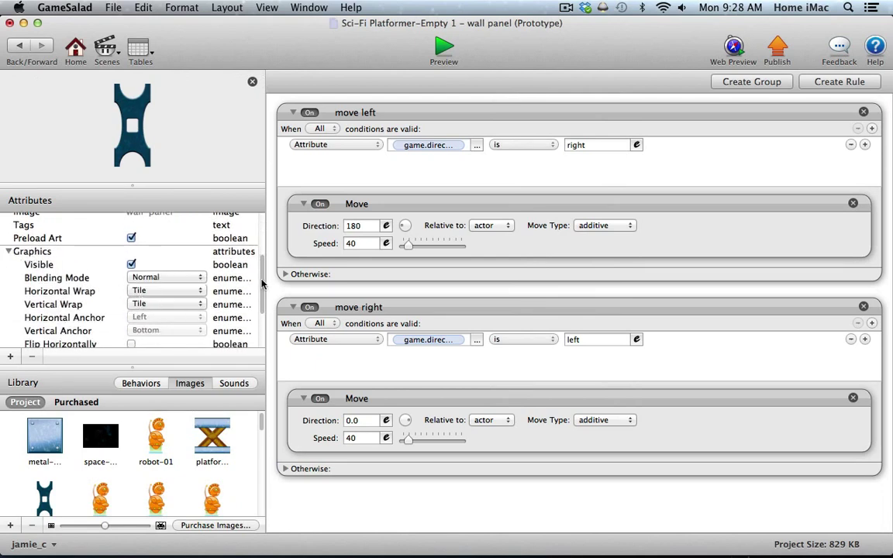
{"action": "scroll", "coordinate": [259, 279], "scroll_direction": "down", "scroll_amount": 3}
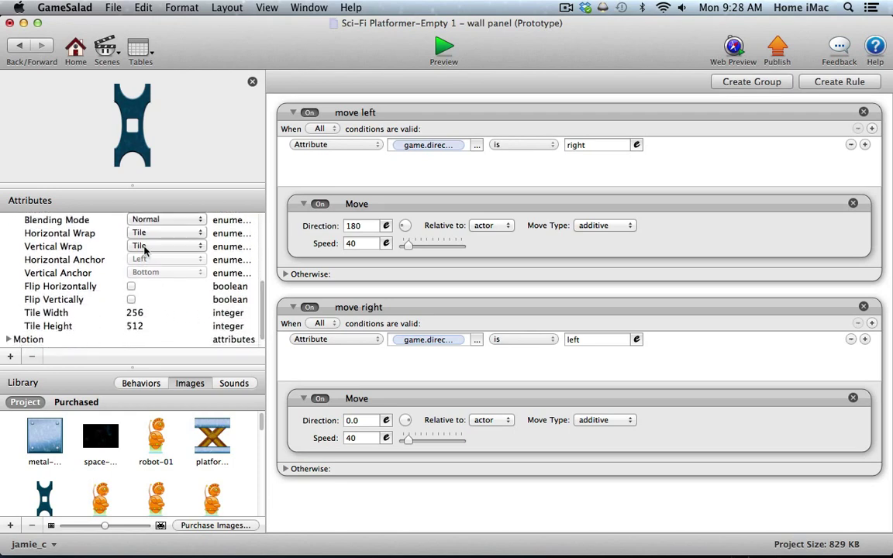
{"action": "double_click", "coordinate": [131, 313]}
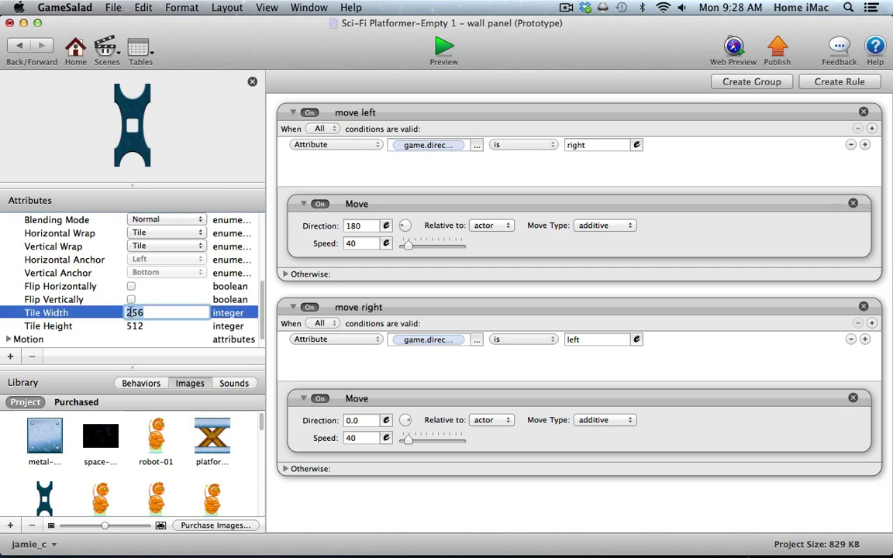
{"action": "type", "text": "128"}
{"action": "double_click", "coordinate": [130, 321]}
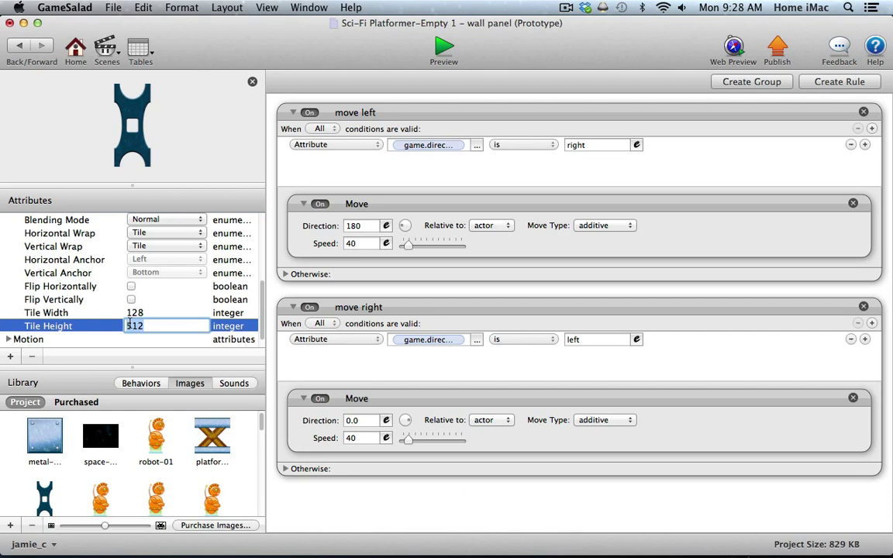
{"action": "type", "text": "256"}
{"action": "key", "text": "Return"}
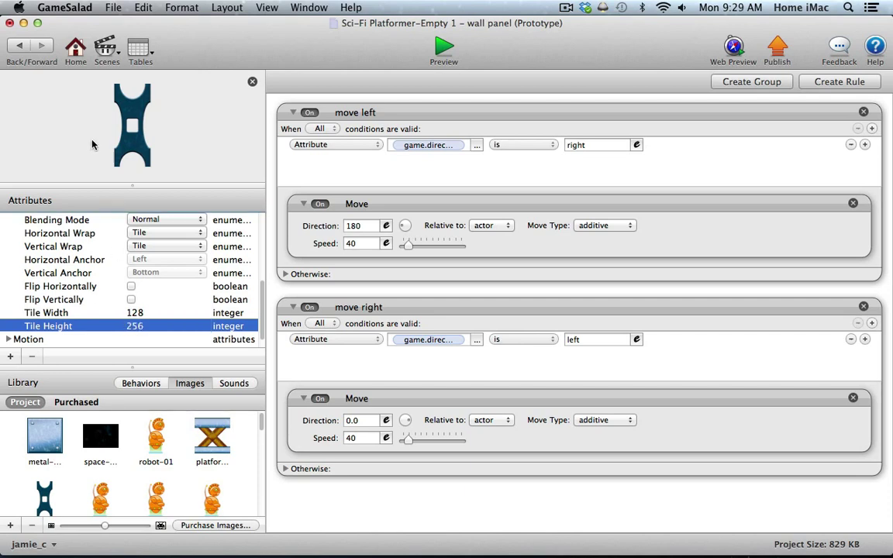
Go back to the Level 1 scene and delete the large wall panel placed there
{"action": "left_click", "coordinate": [21, 45]}
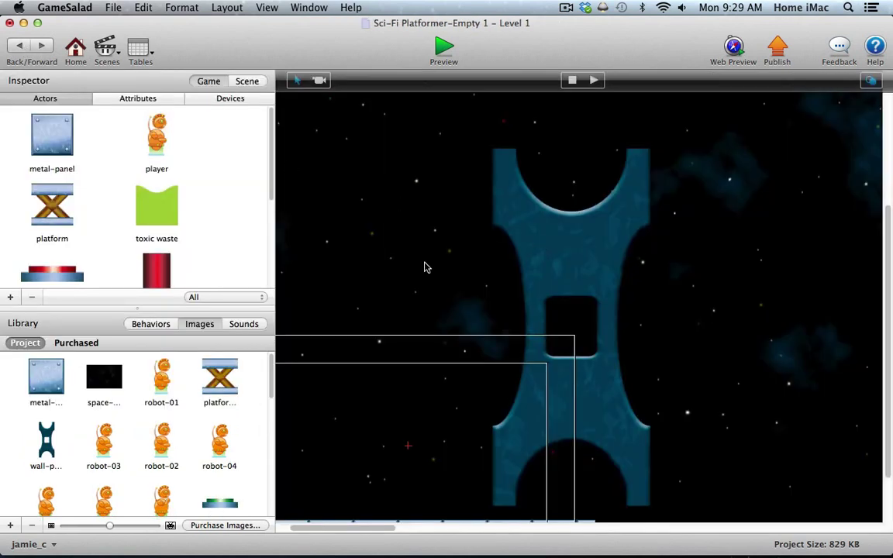
{"action": "scroll", "coordinate": [245, 167], "scroll_direction": "down", "scroll_amount": 5}
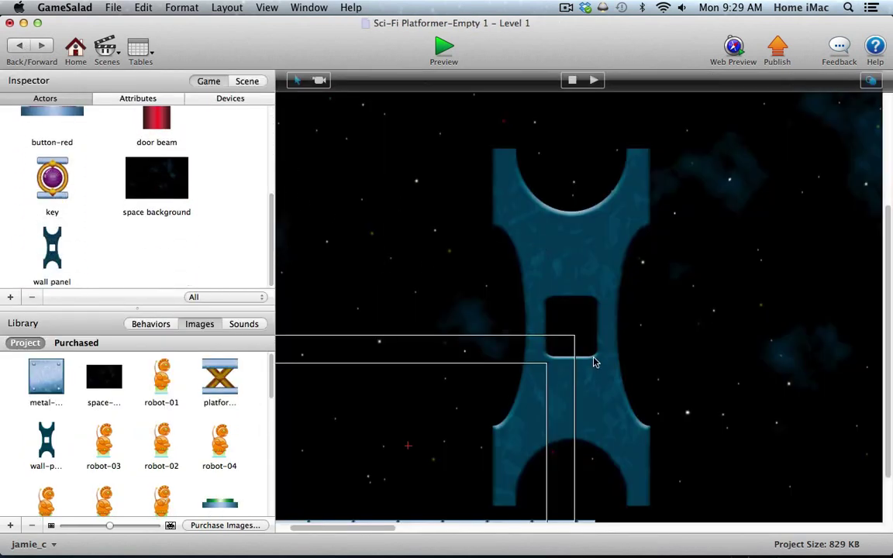
{"action": "left_click", "coordinate": [591, 385]}
{"action": "key", "text": "Delete"}
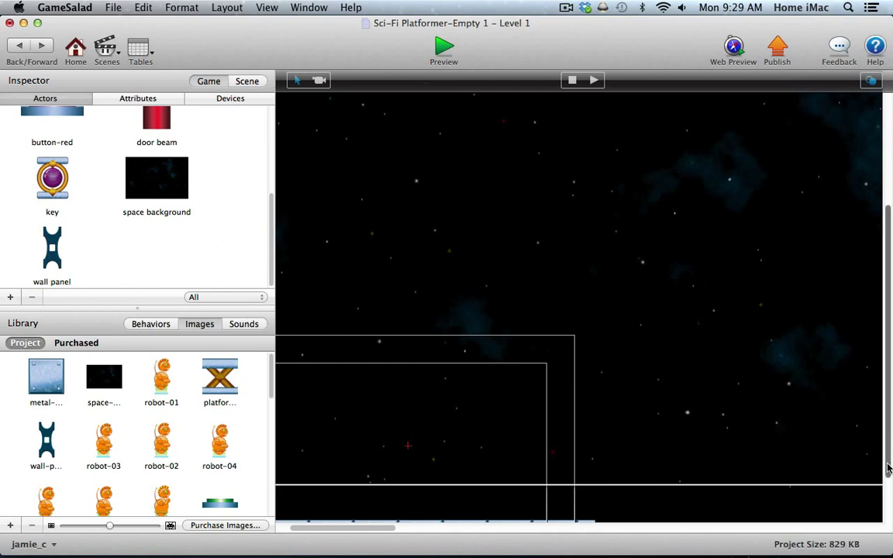
Place a new tiled wall panel in Level 1 and position it just above the end of the metal floor
{"action": "left_click_drag", "start_coordinate": [888, 468], "coordinate": [888, 508]}
{"action": "left_click", "coordinate": [52, 256]}
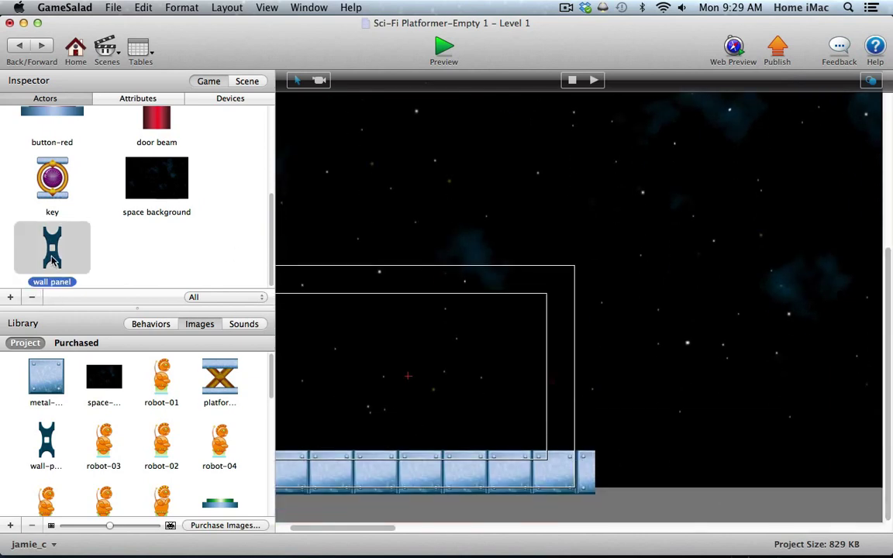
{"action": "left_click_drag", "start_coordinate": [52, 260], "coordinate": [575, 380]}
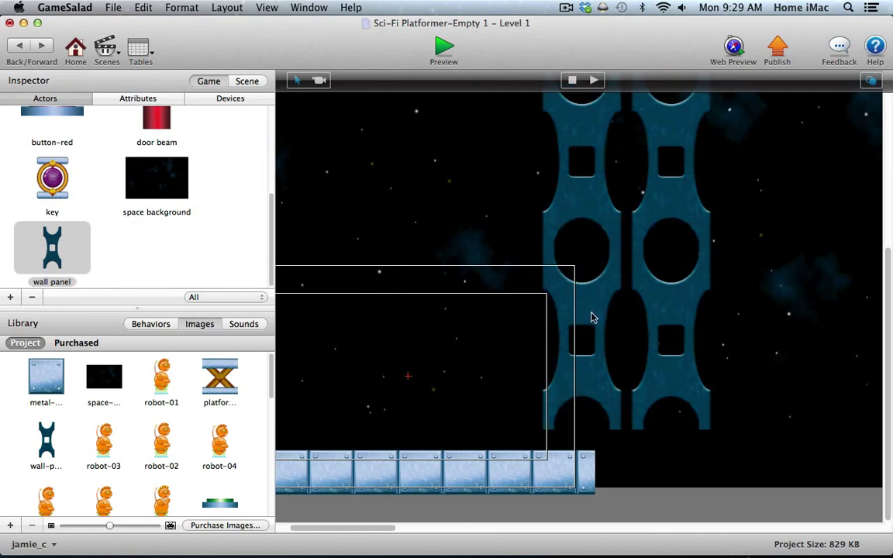
{"action": "mouse_move", "coordinate": [584, 342]}
{"action": "left_mouse_down"}
{"action": "mouse_move", "coordinate": [583, 358]}
{"action": "mouse_move", "coordinate": [577, 332]}
{"action": "left_mouse_up"}
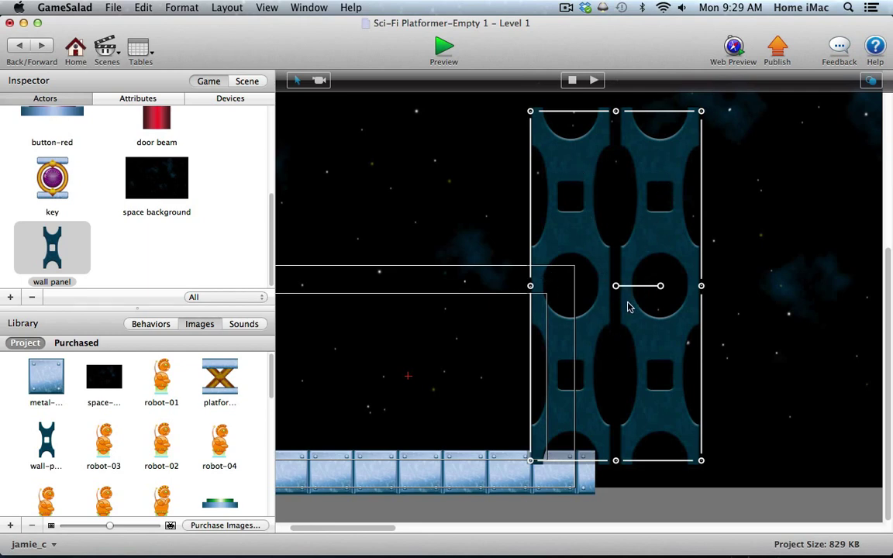
{"action": "left_click_drag", "start_coordinate": [592, 335], "coordinate": [600, 304]}
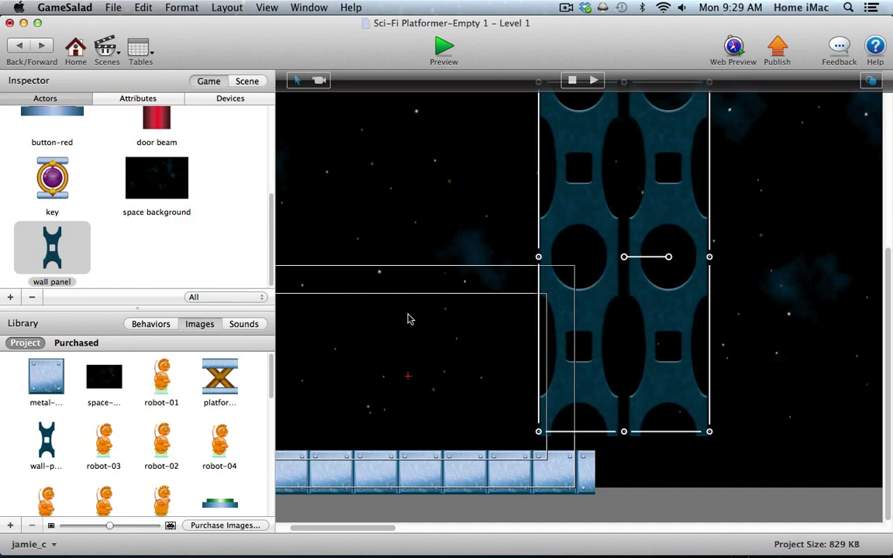
Open the wall panel instance placed in the scene and set its width to 5384 and height to 640
{"action": "double_click", "coordinate": [590, 309]}
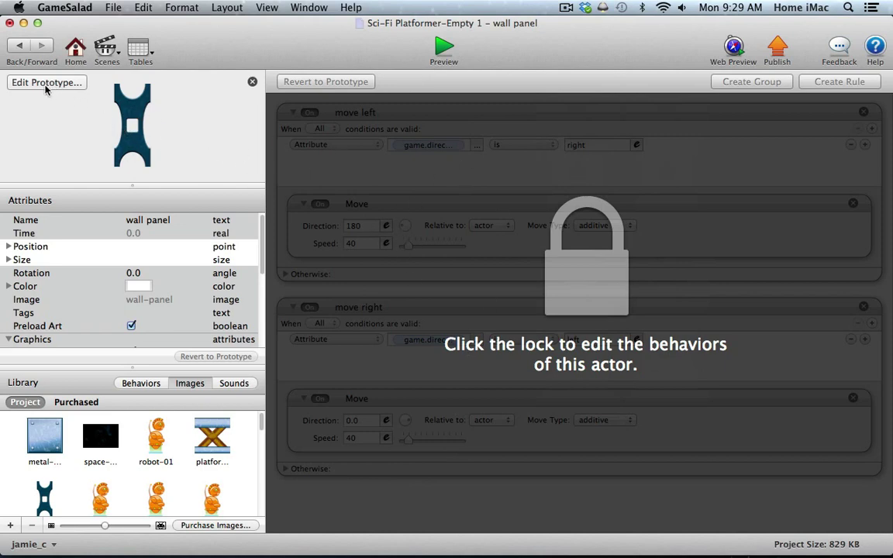
{"action": "left_click", "coordinate": [9, 259]}
{"action": "left_click", "coordinate": [135, 273]}
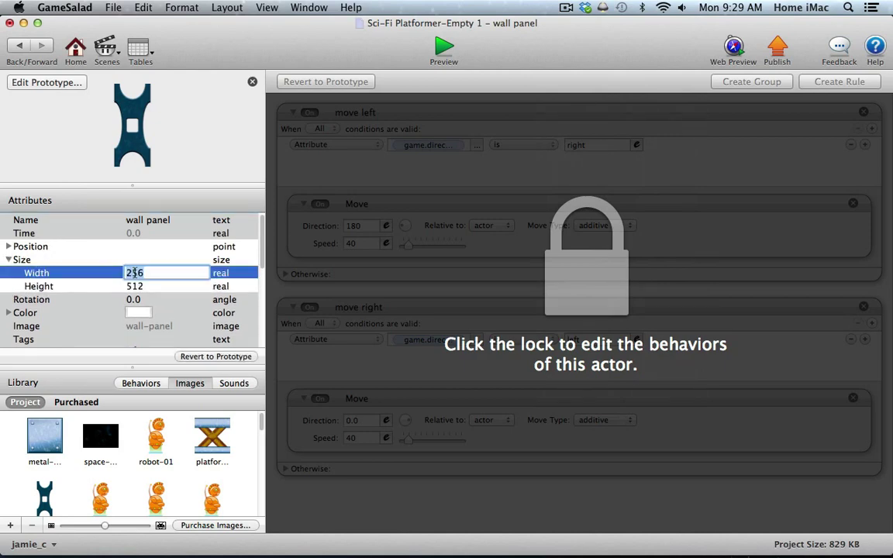
{"action": "type", "text": "5384"}
{"action": "key", "text": "Tab"}
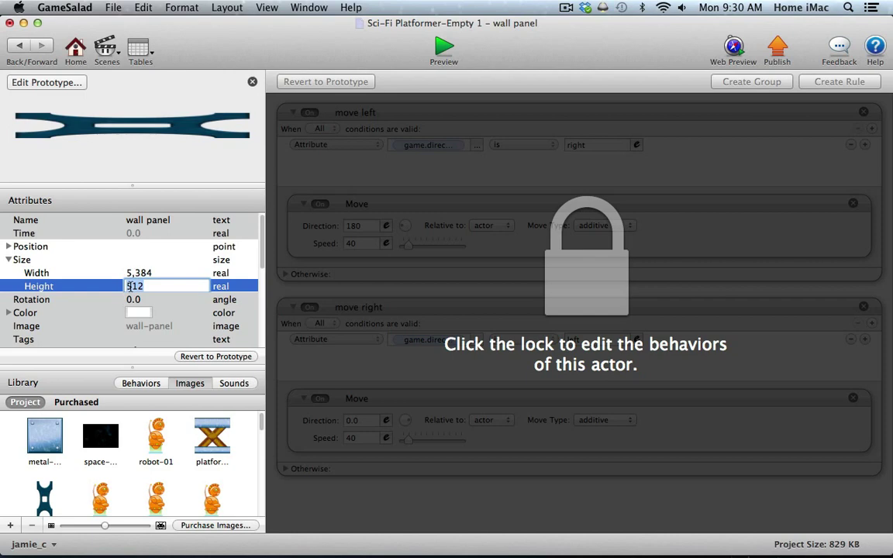
{"action": "type", "text": "640"}
{"action": "key", "text": "Tab"}
Set the wall panel instance's position to X 1970 and Y 480
{"action": "left_click", "coordinate": [7, 246]}
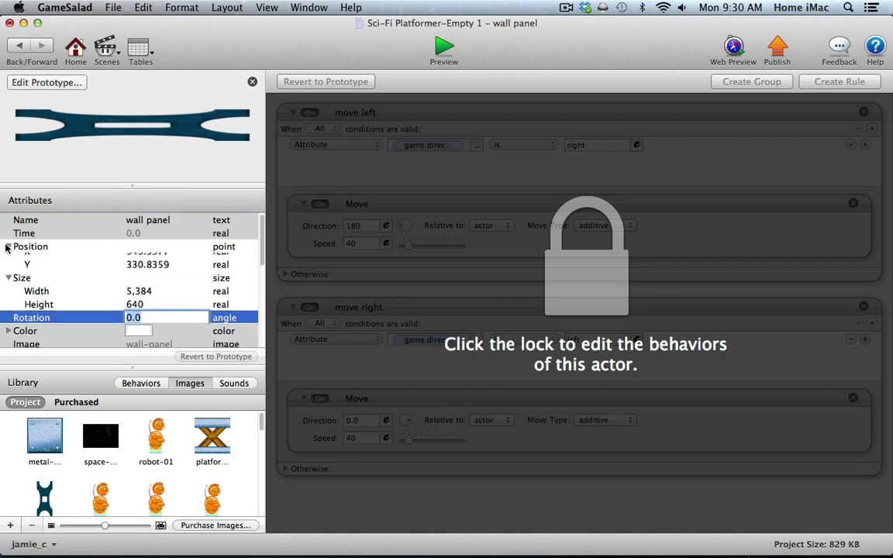
{"action": "left_click", "coordinate": [132, 260]}
{"action": "left_click", "coordinate": [132, 259]}
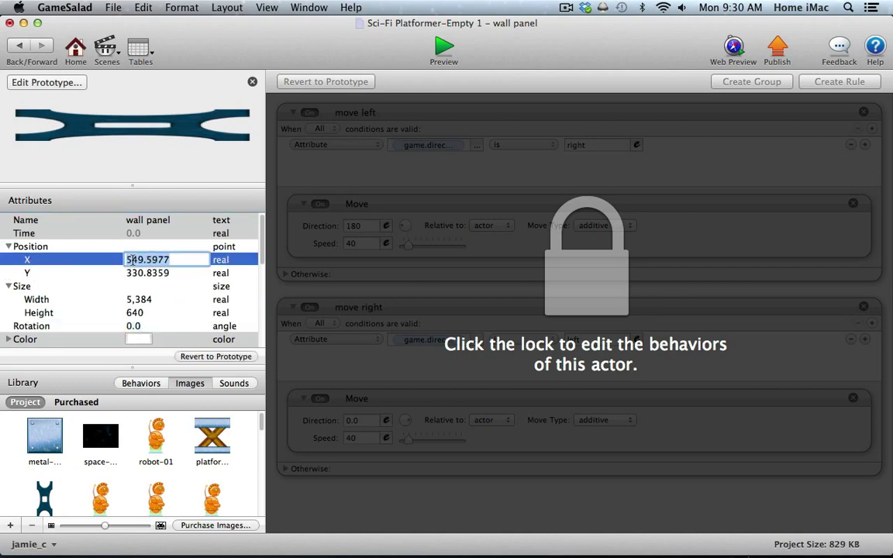
{"action": "type", "text": "1,"}
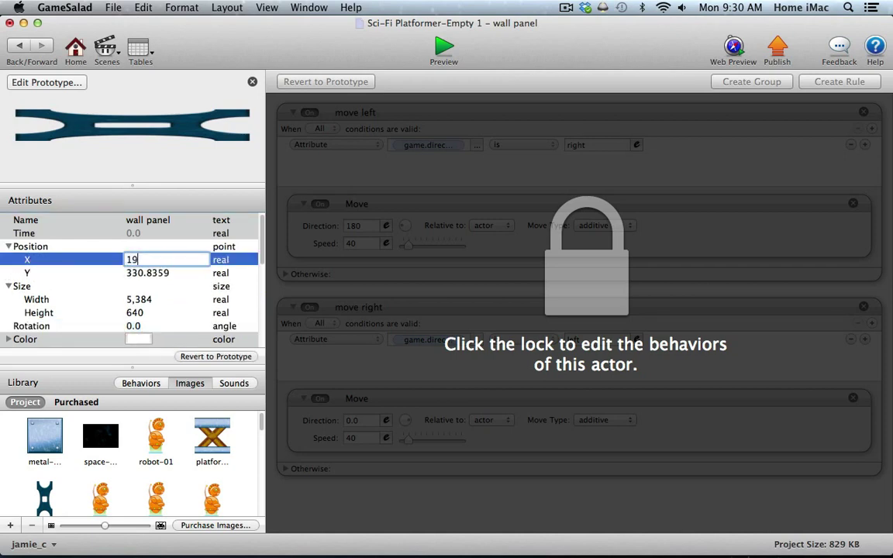
{"action": "type", "text": "970"}
{"action": "key", "text": "Tab"}
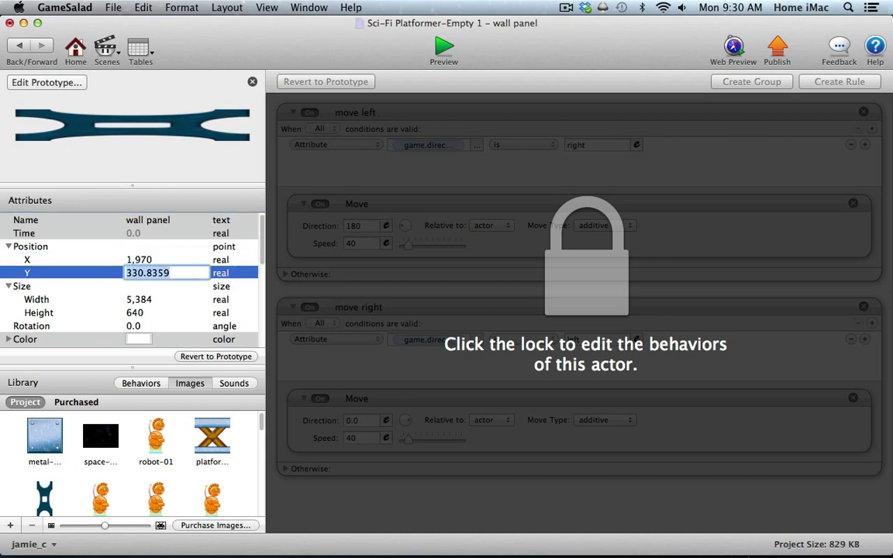
{"action": "type", "text": "480"}
{"action": "key", "text": "Tab"}
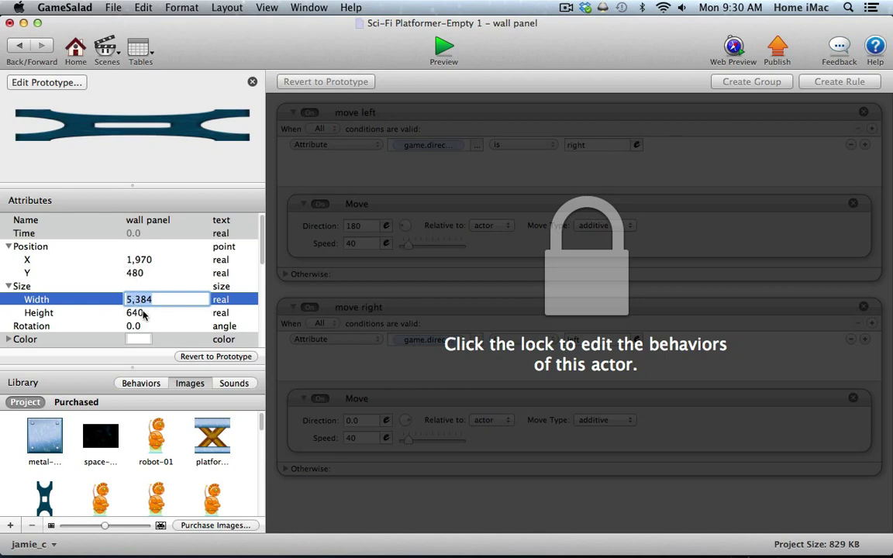
{"action": "left_click", "coordinate": [135, 273]}
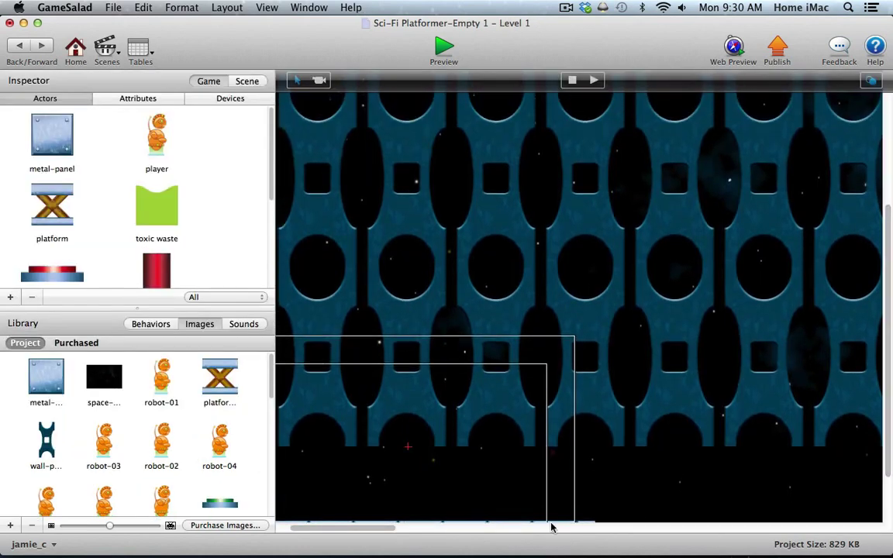
Examine the wall panel's coverage of Level 1 from the start of the level to its far end
{"action": "left_click_drag", "start_coordinate": [375, 531], "coordinate": [335, 532]}
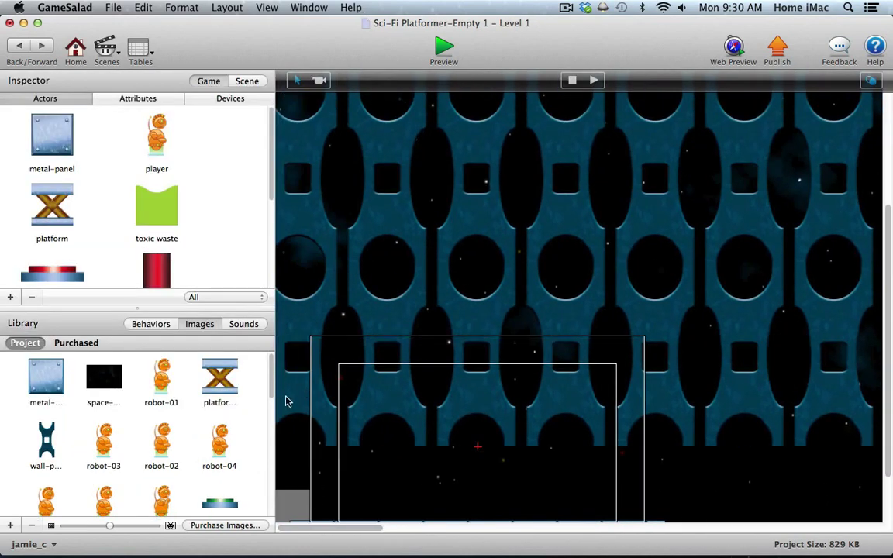
{"action": "left_click_drag", "start_coordinate": [318, 524], "coordinate": [823, 546]}
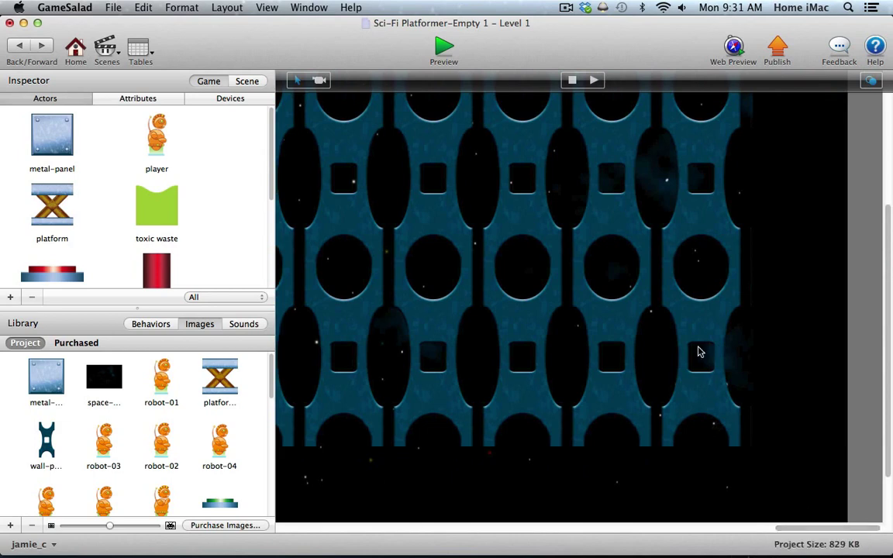
{"action": "scroll", "coordinate": [586, 425], "scroll_direction": "up", "scroll_amount": 10}
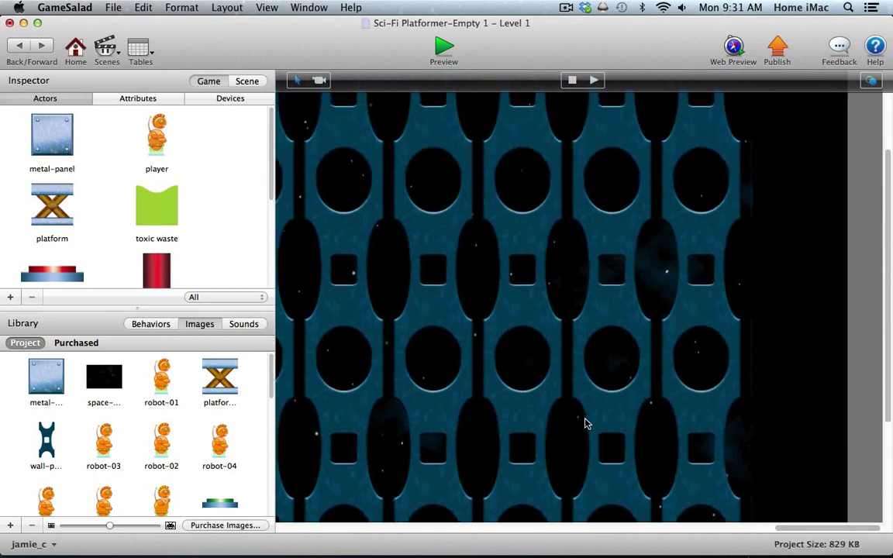
{"action": "scroll", "coordinate": [678, 230], "scroll_direction": "left", "scroll_amount": 15}
{"action": "scroll", "coordinate": [678, 230], "scroll_direction": "down", "scroll_amount": 5}
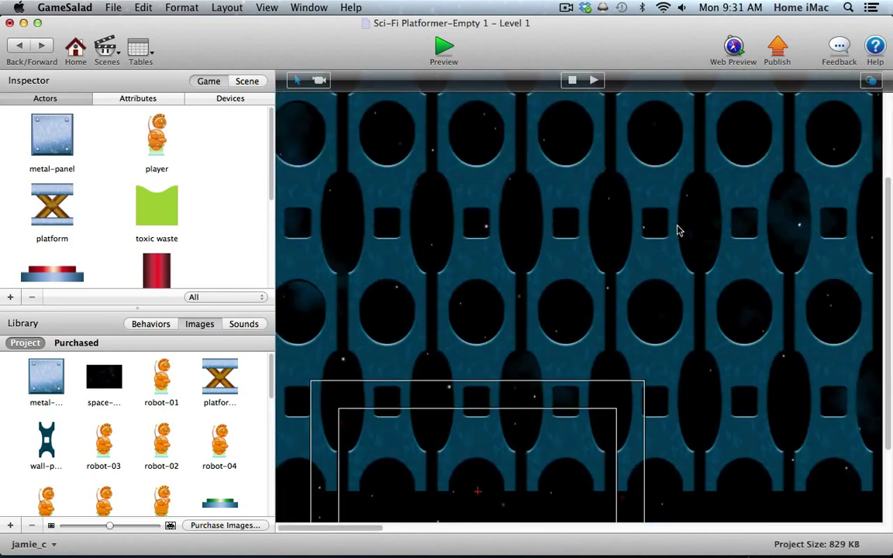
{"action": "scroll", "coordinate": [882, 252], "scroll_direction": "down", "scroll_amount": 5}
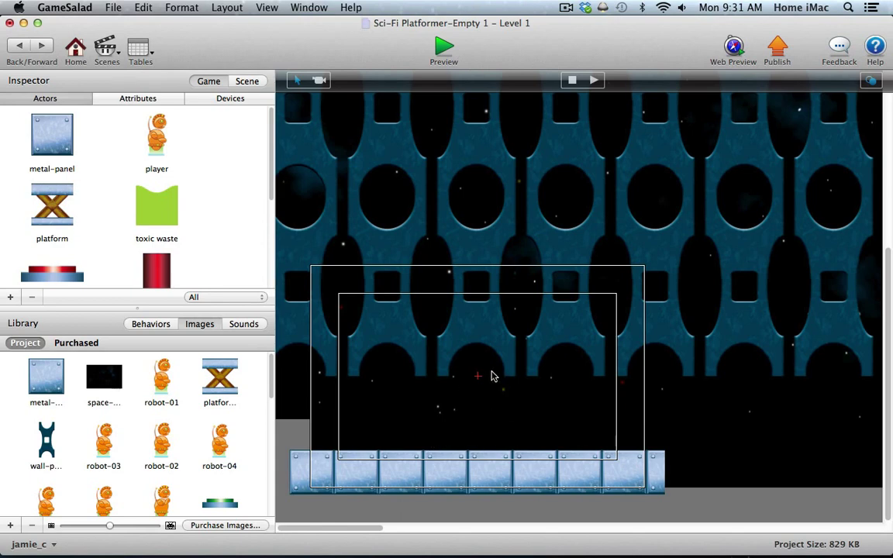
In Level 1's Background layer, move the player to the top of the order and the metal-panel directly beneath it, above the wall panel
{"action": "left_click", "coordinate": [232, 78]}
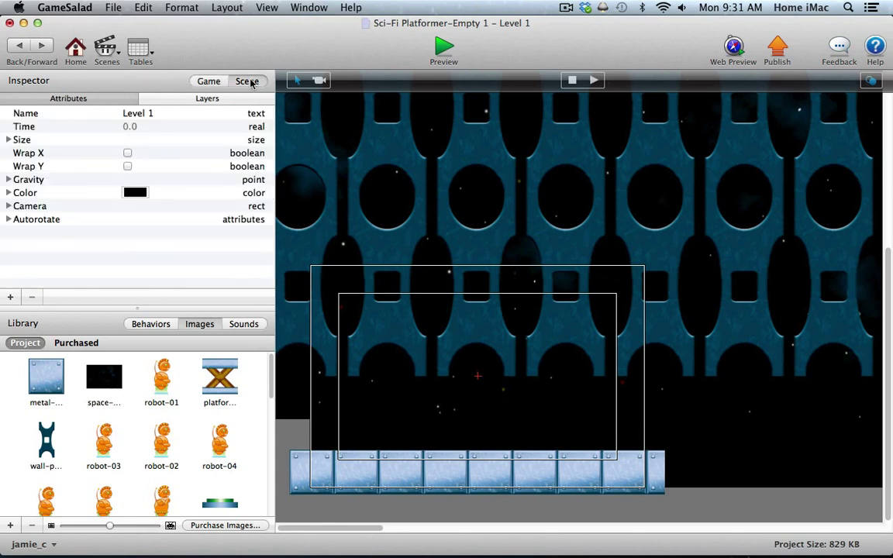
{"action": "left_click", "coordinate": [228, 101]}
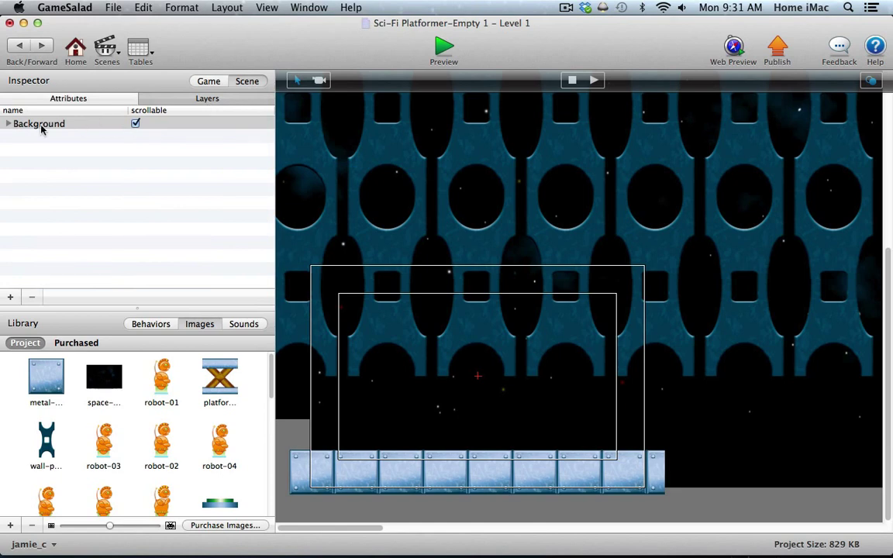
{"action": "left_click", "coordinate": [8, 124]}
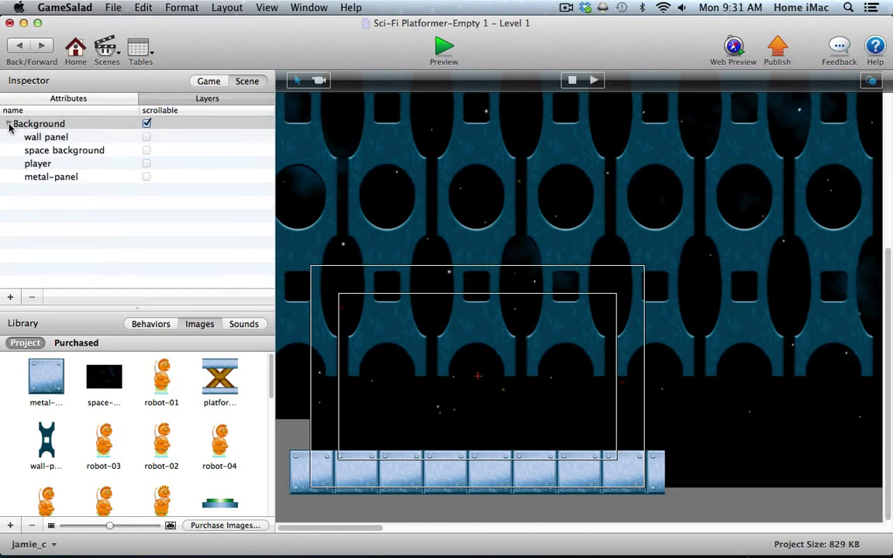
{"action": "left_click_drag", "start_coordinate": [35, 163], "coordinate": [42, 134]}
{"action": "left_click", "coordinate": [36, 178]}
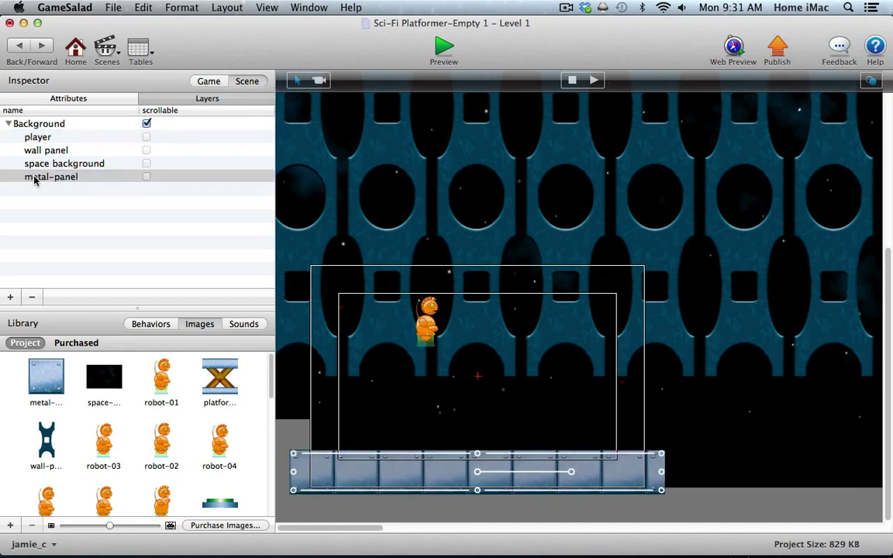
{"action": "left_click_drag", "start_coordinate": [34, 180], "coordinate": [37, 150]}
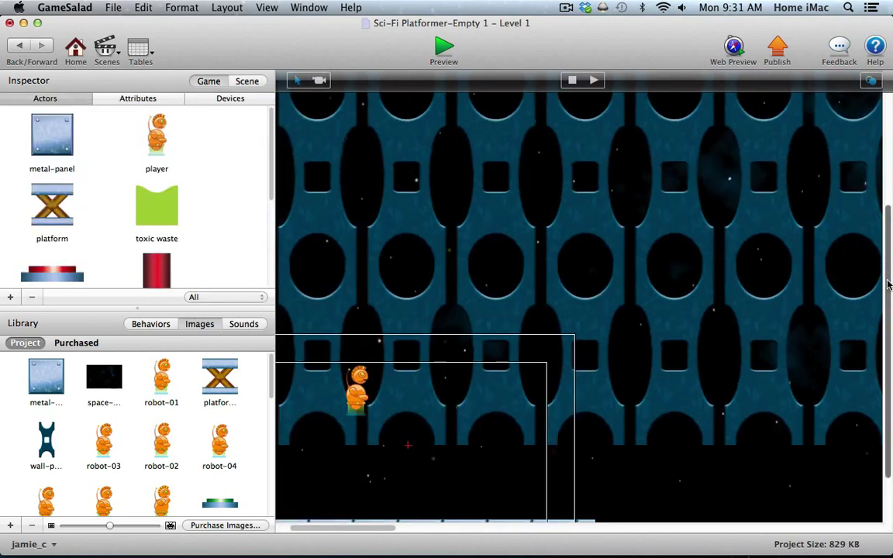
Raise the metal floor at the start of Level 1 so it sits below the player against the wall panel's lower edge
{"action": "left_click_drag", "start_coordinate": [887, 265], "coordinate": [888, 331]}
{"action": "left_click_drag", "start_coordinate": [351, 527], "coordinate": [290, 527]}
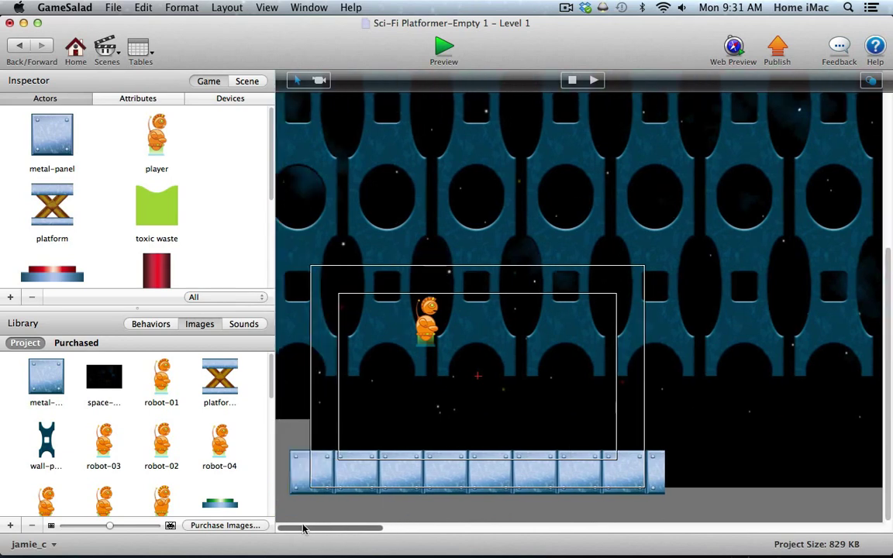
{"action": "left_click_drag", "start_coordinate": [298, 478], "coordinate": [304, 397]}
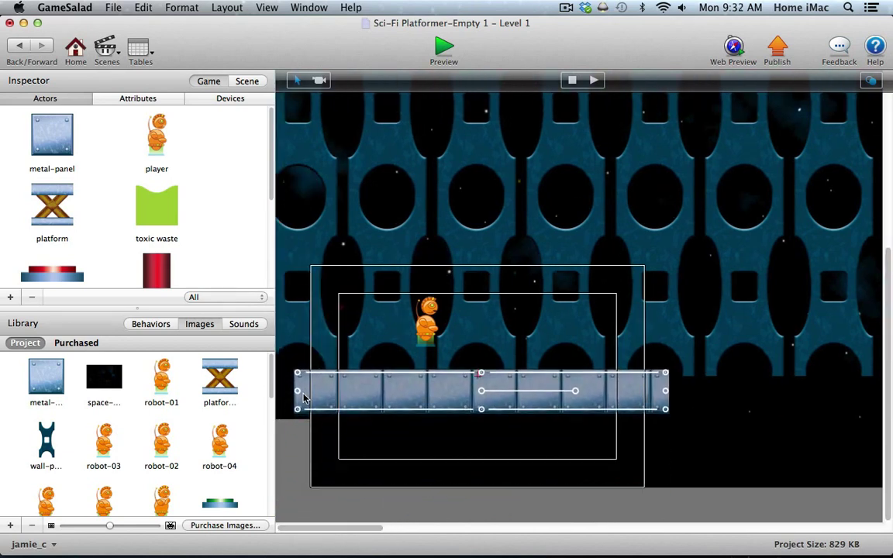
{"action": "left_click", "coordinate": [301, 456]}
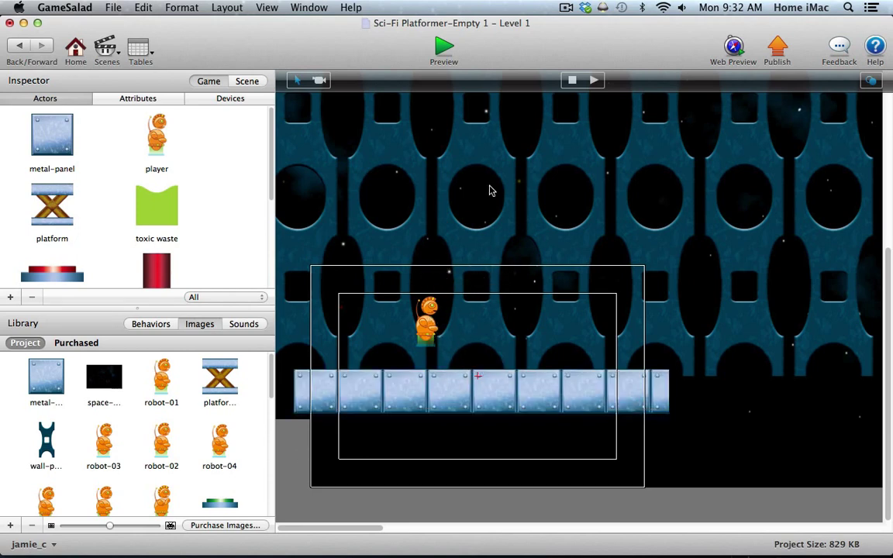
Preview the game and walk the player right and left to check how the wall panel and space backgrounds move
{"action": "left_click", "coordinate": [443, 49]}
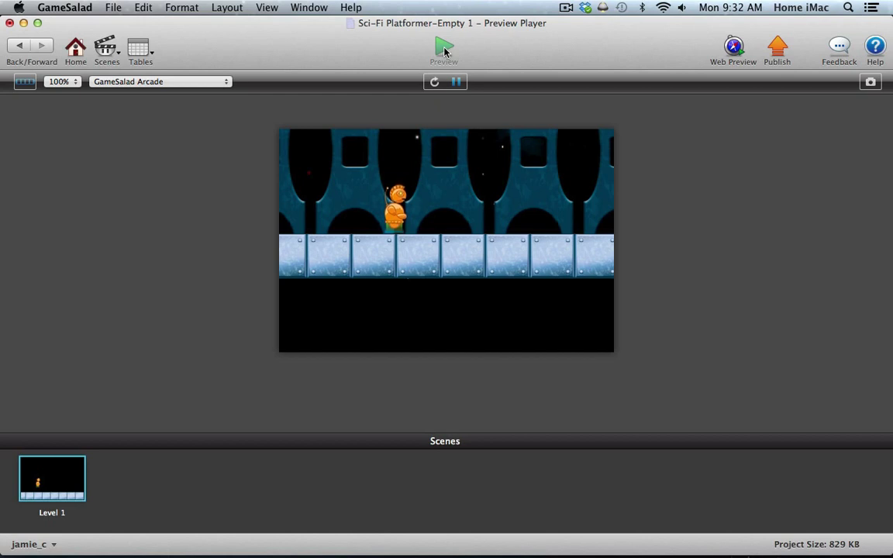
{"action": "key", "text": "Right"}
{"action": "key", "text": "Right"}
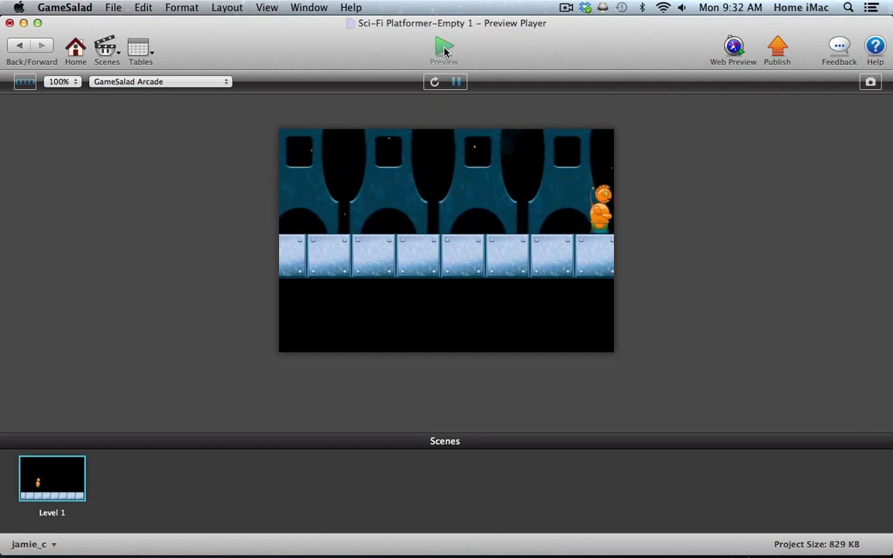
{"action": "key", "text": "Left"}
{"action": "key", "text": "Left"}
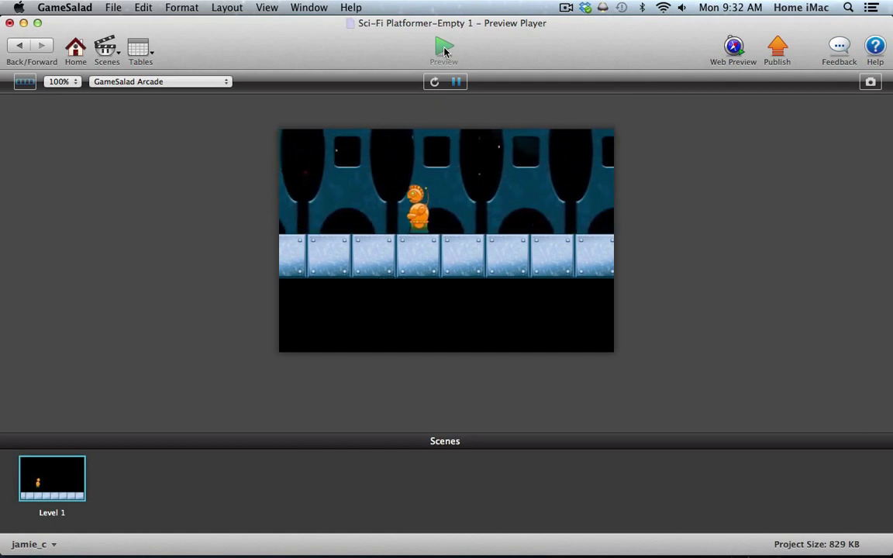
{"action": "key", "text": "Right"}
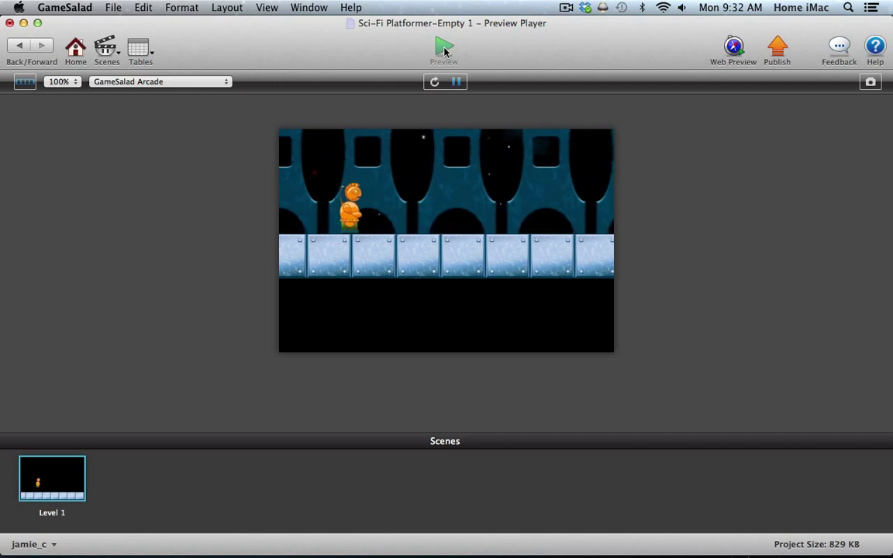
{"action": "key", "text": "Right"}
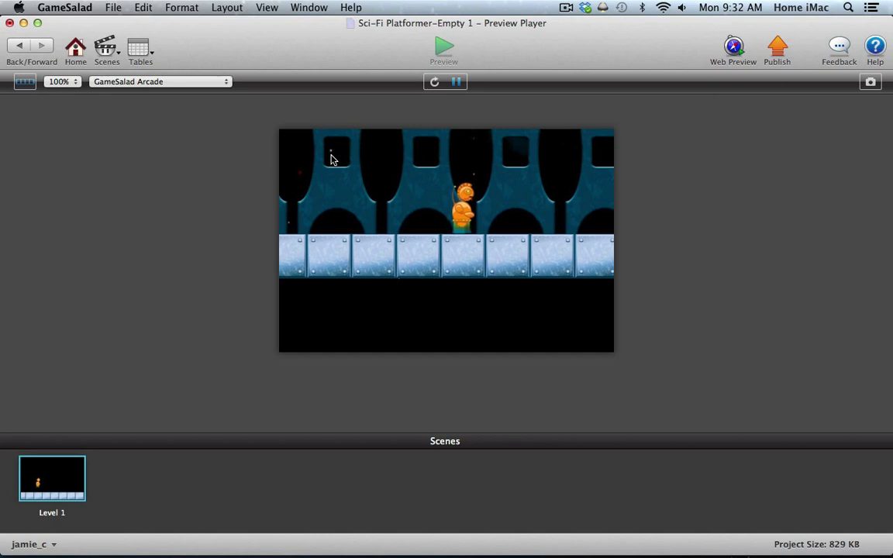
{"action": "key", "text": "Left"}
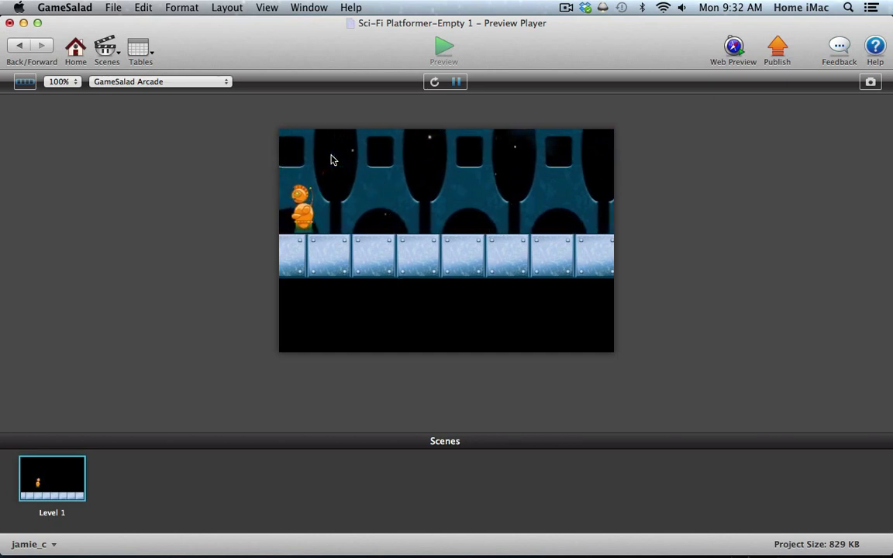
{"action": "key", "text": "Right"}
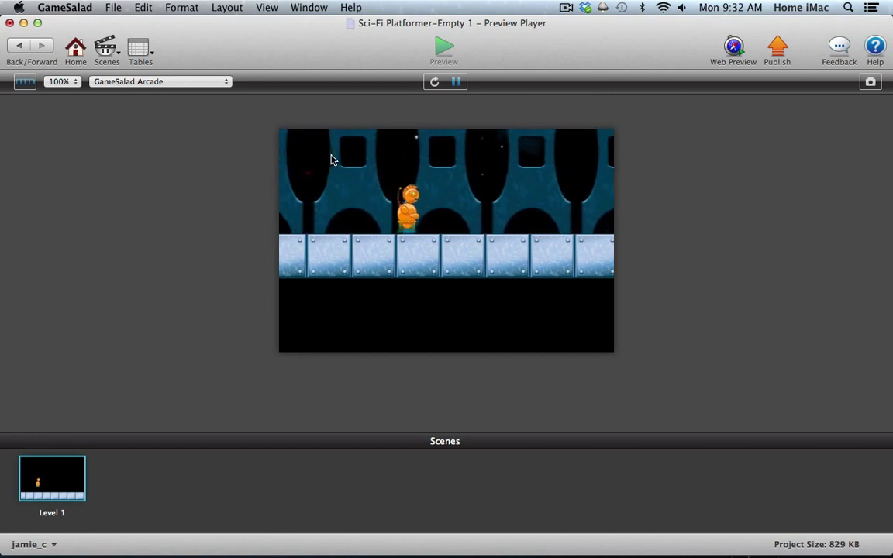
{"action": "key", "text": "Right"}
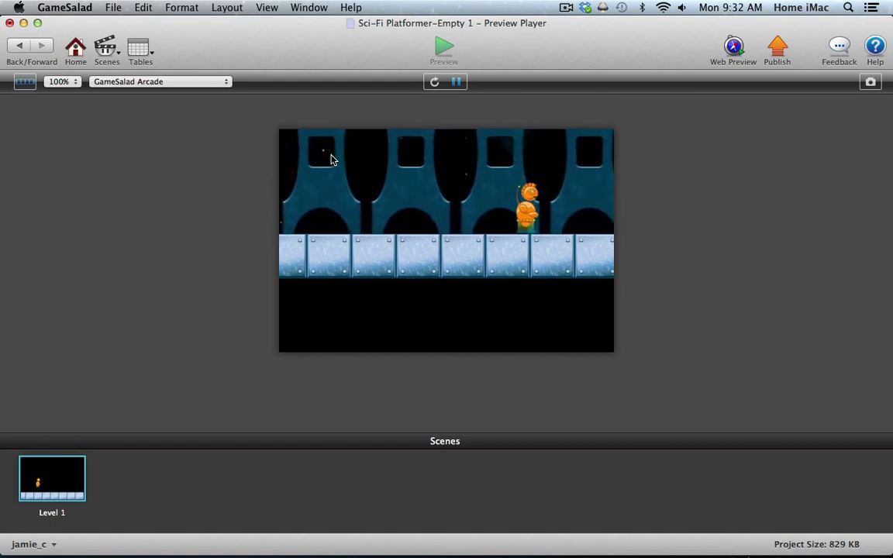
{"action": "key", "text": "Right"}
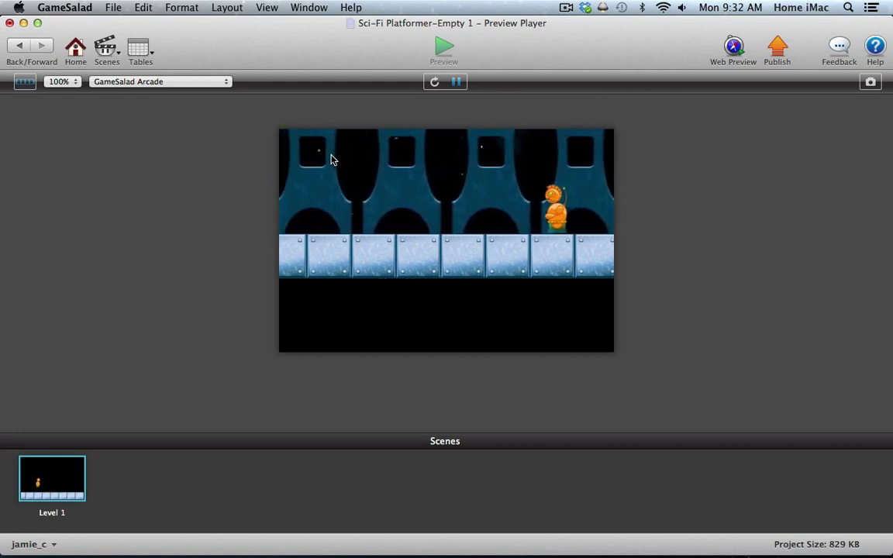
{"action": "key", "text": "Left"}
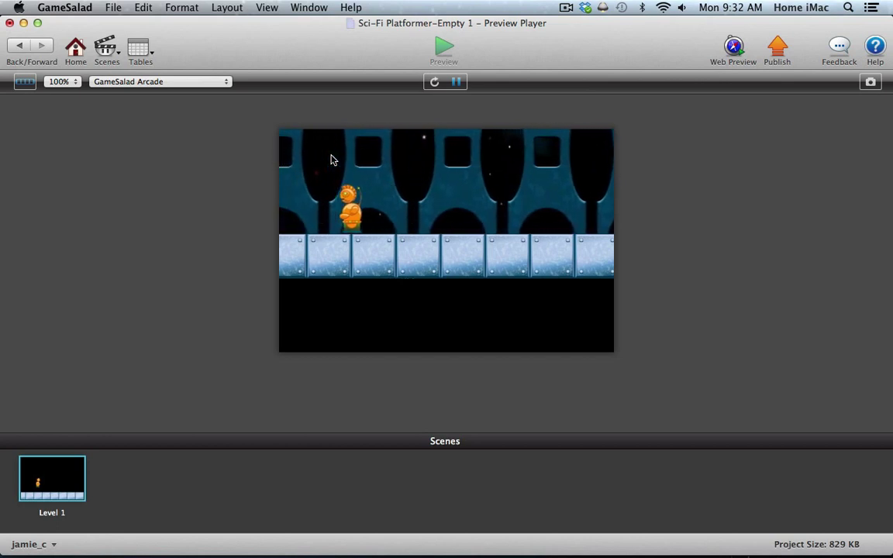
{"action": "key", "text": "Right"}
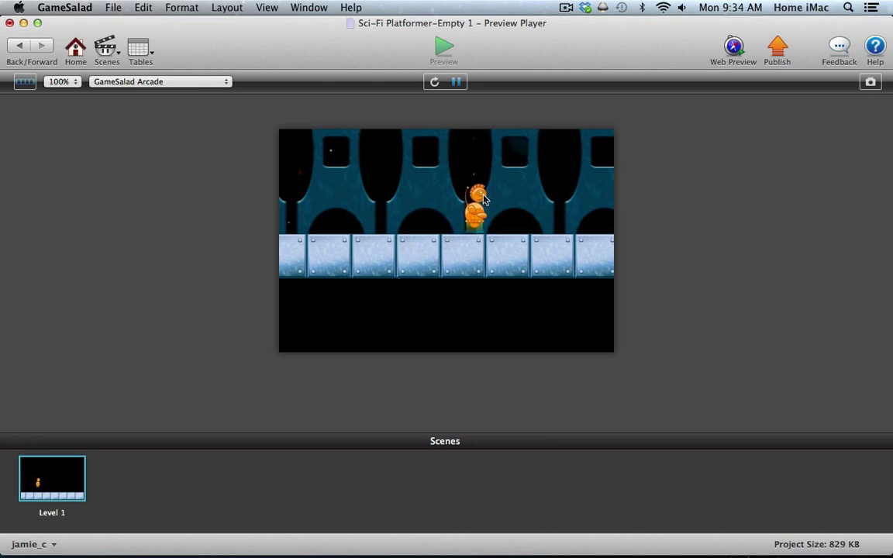
Return to the Level 1 scene and create a new actor from the mean-droid-01 image
{"action": "left_click", "coordinate": [106, 48]}
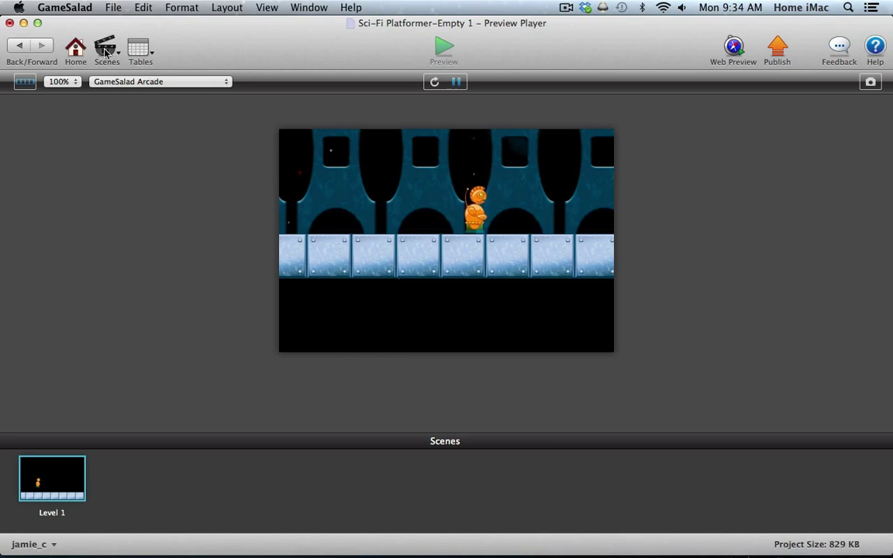
{"action": "left_click", "coordinate": [129, 68]}
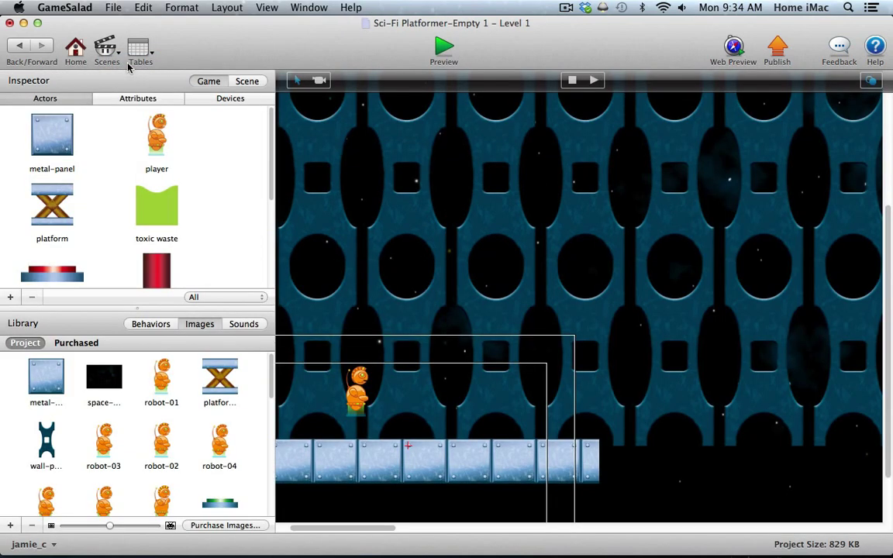
{"action": "left_click_drag", "start_coordinate": [270, 371], "coordinate": [268, 414]}
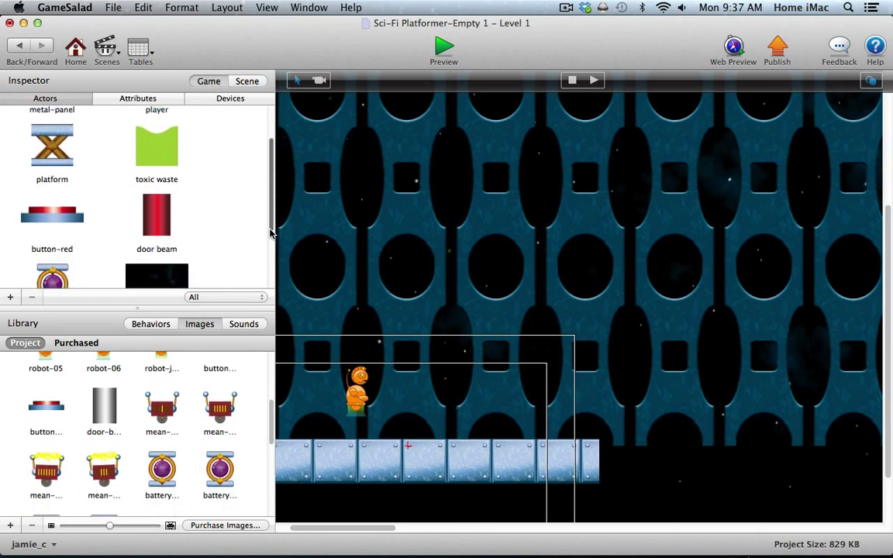
{"action": "scroll", "coordinate": [232, 186], "scroll_direction": "down", "scroll_amount": 5}
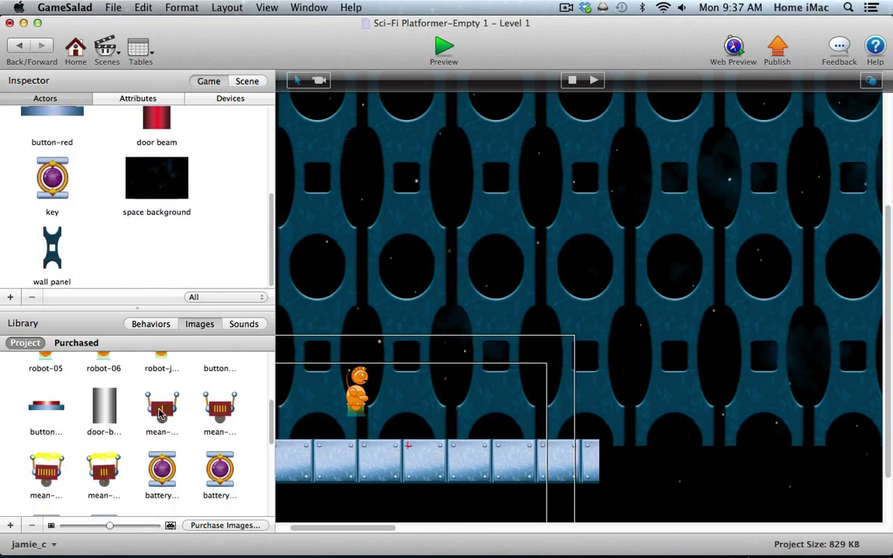
{"action": "left_click_drag", "start_coordinate": [161, 411], "coordinate": [150, 257]}
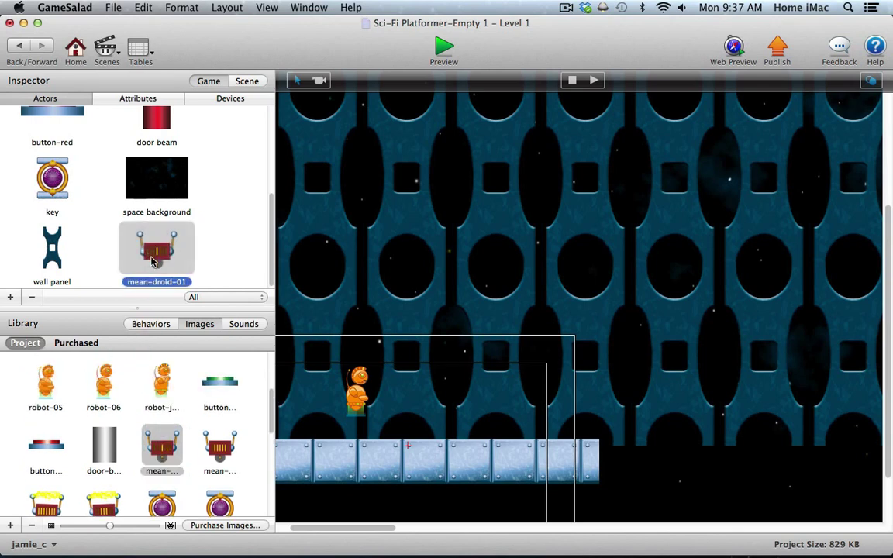
Rename the mean-droid-01 actor as mean-droid and open it for editing
{"action": "left_click", "coordinate": [175, 282]}
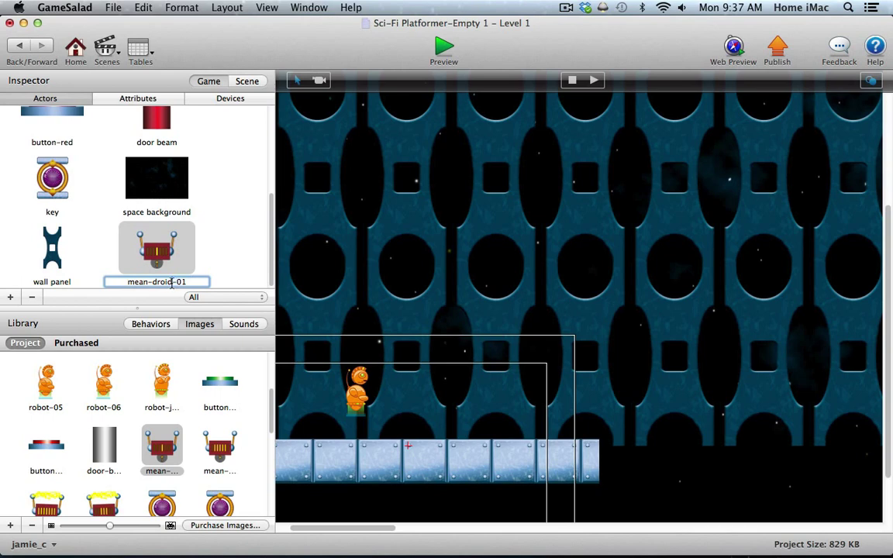
{"action": "left_click_drag", "start_coordinate": [174, 282], "coordinate": [188, 285]}
{"action": "key", "text": "BackSpace"}
{"action": "key", "text": "super+a"}
{"action": "double_click", "coordinate": [171, 257]}
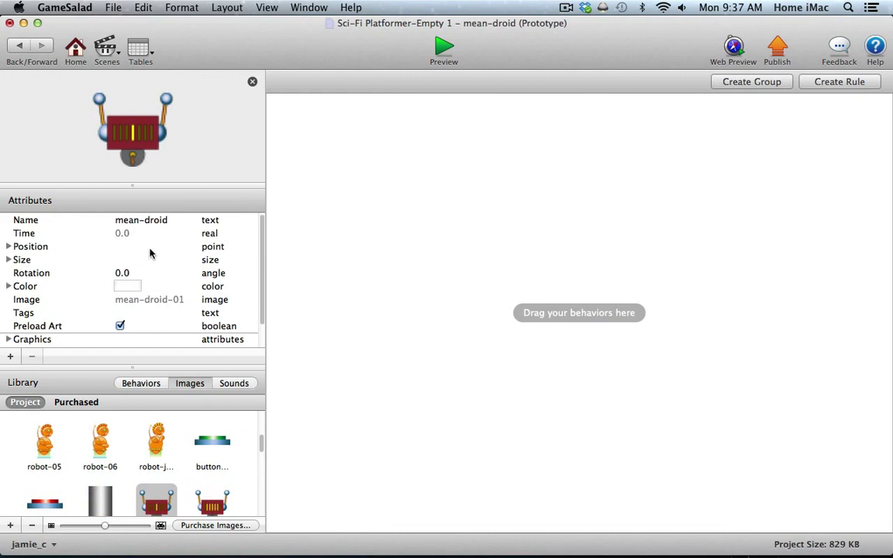
Set the mean-droid actor's physics density, friction and bounciness to 0
{"action": "scroll", "coordinate": [149, 254], "scroll_direction": "down", "scroll_amount": 3}
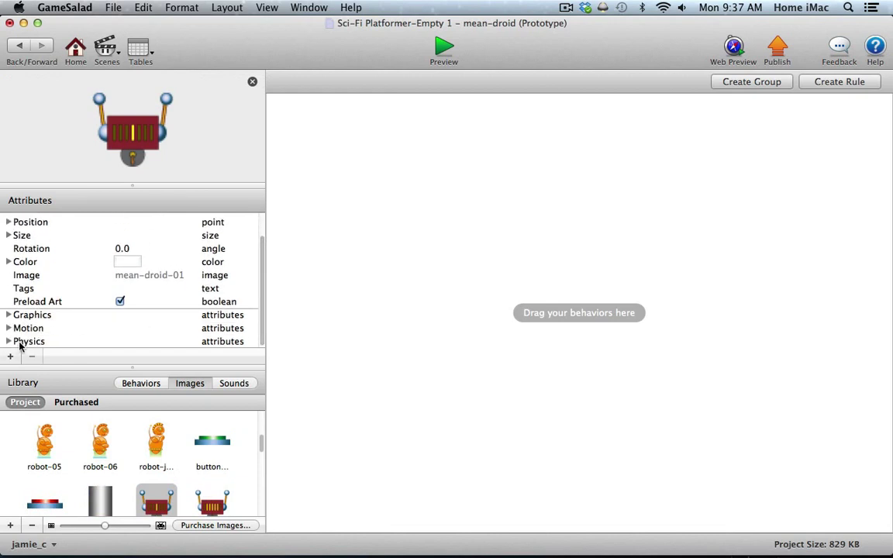
{"action": "left_click", "coordinate": [9, 342]}
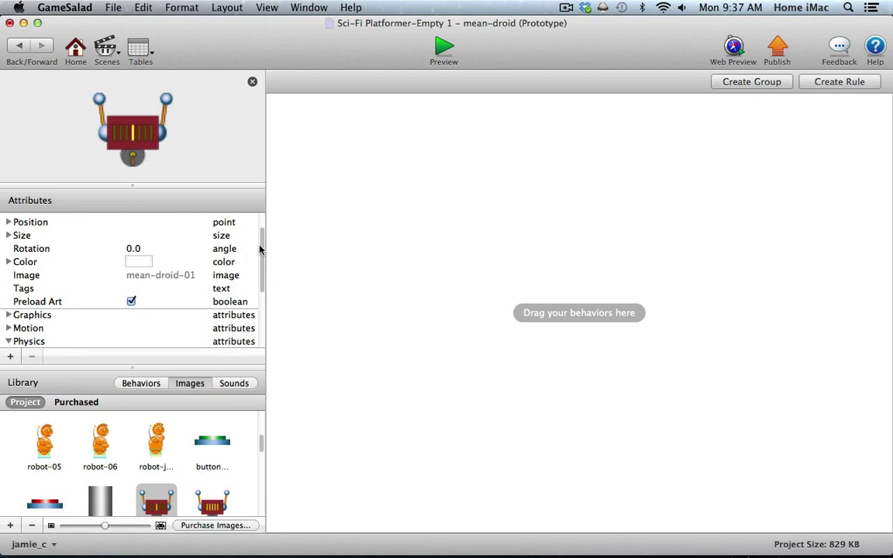
{"action": "scroll", "coordinate": [224, 268], "scroll_direction": "down", "scroll_amount": 5}
{"action": "double_click", "coordinate": [128, 272]}
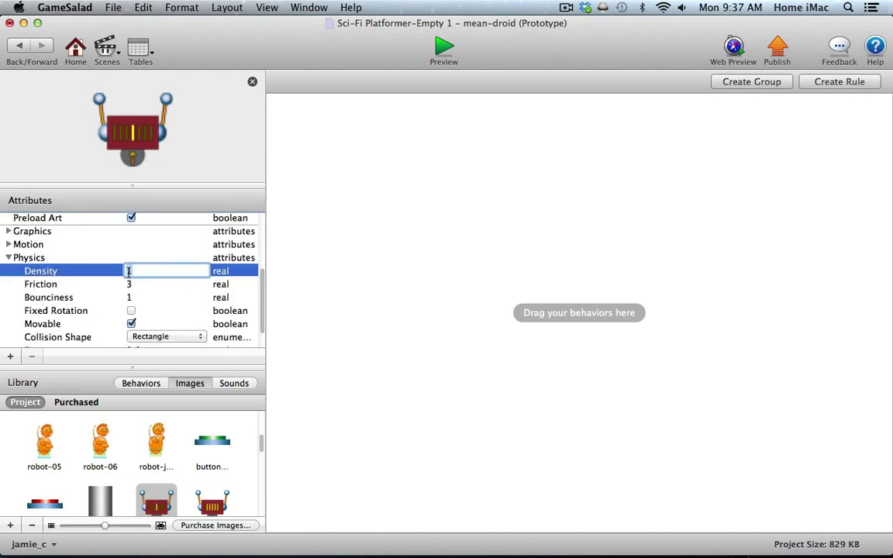
{"action": "type", "text": "0"}
{"action": "key", "text": "Tab"}
{"action": "type", "text": "0"}
{"action": "key", "text": "Tab"}
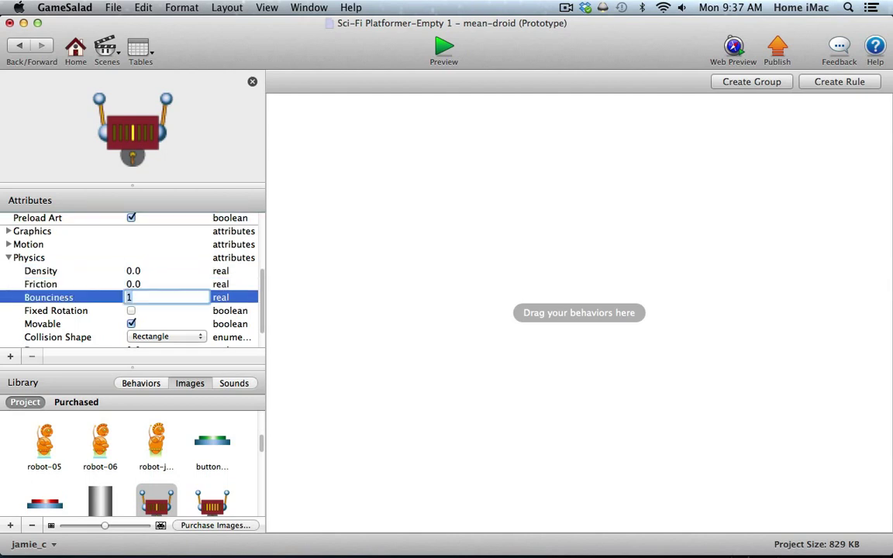
{"action": "type", "text": "0"}
{"action": "key", "text": "Tab"}
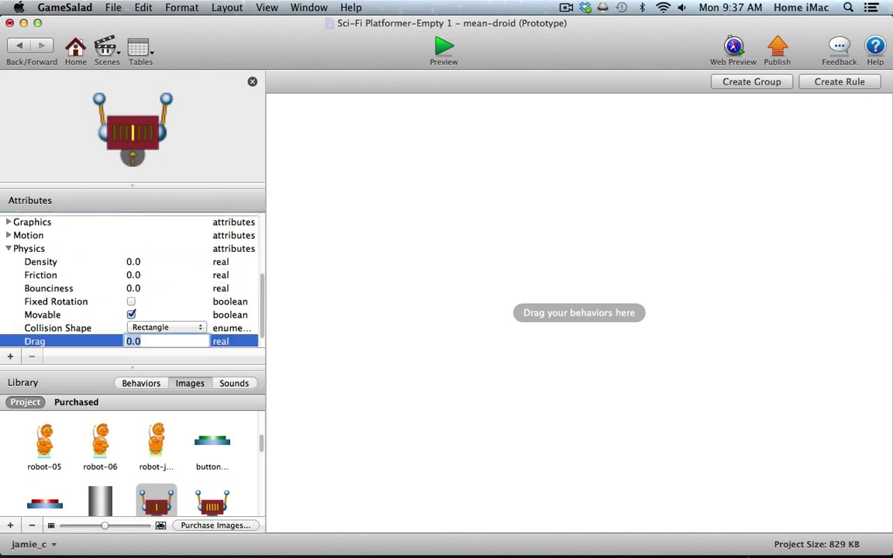
Enable Fixed Rotation for the mean-droid and set its collision shape to Circle
{"action": "left_click", "coordinate": [131, 302]}
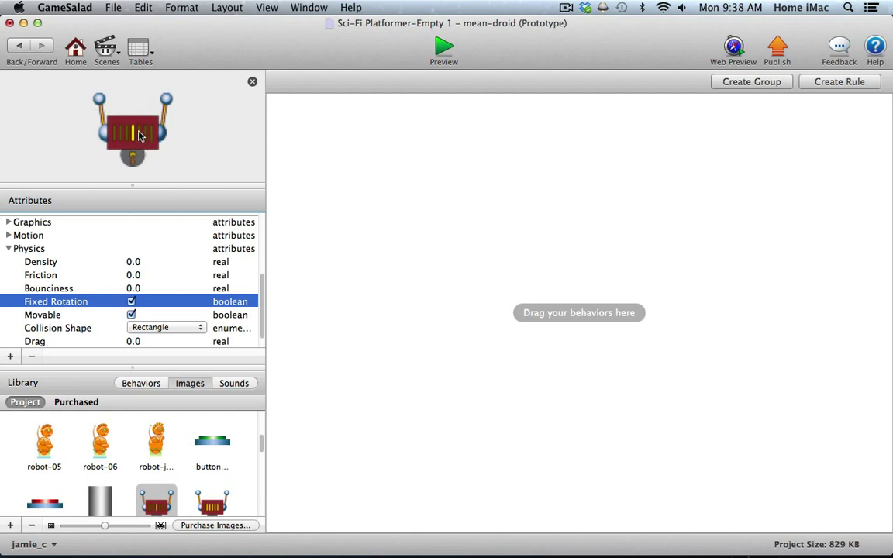
{"action": "scroll", "coordinate": [16, 341], "scroll_direction": "up", "scroll_amount": 4}
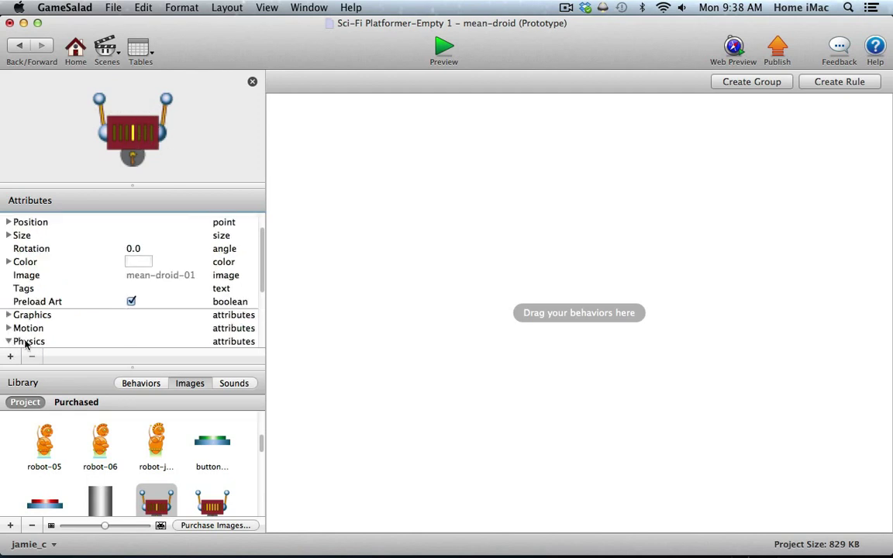
{"action": "left_click_drag", "start_coordinate": [261, 268], "coordinate": [262, 310]}
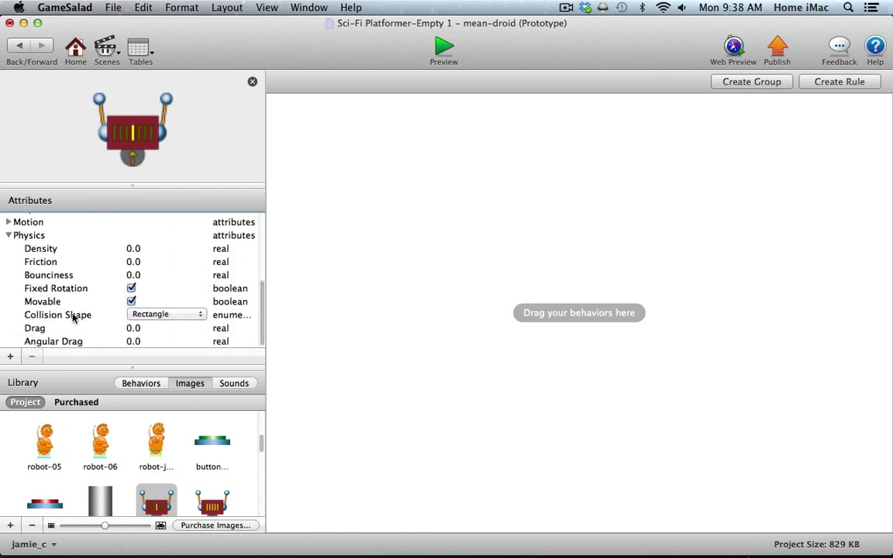
{"action": "left_click", "coordinate": [132, 314]}
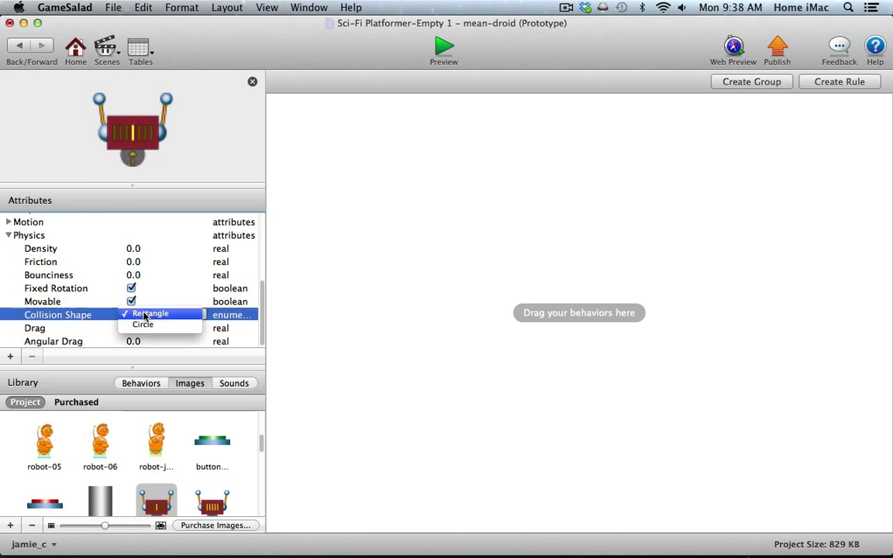
{"action": "left_click", "coordinate": [152, 326]}
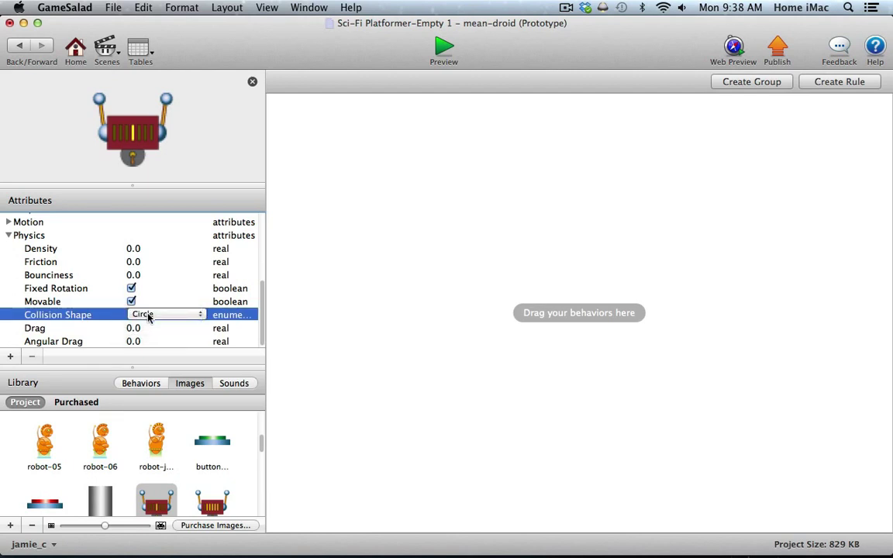
{"action": "left_click", "coordinate": [8, 235]}
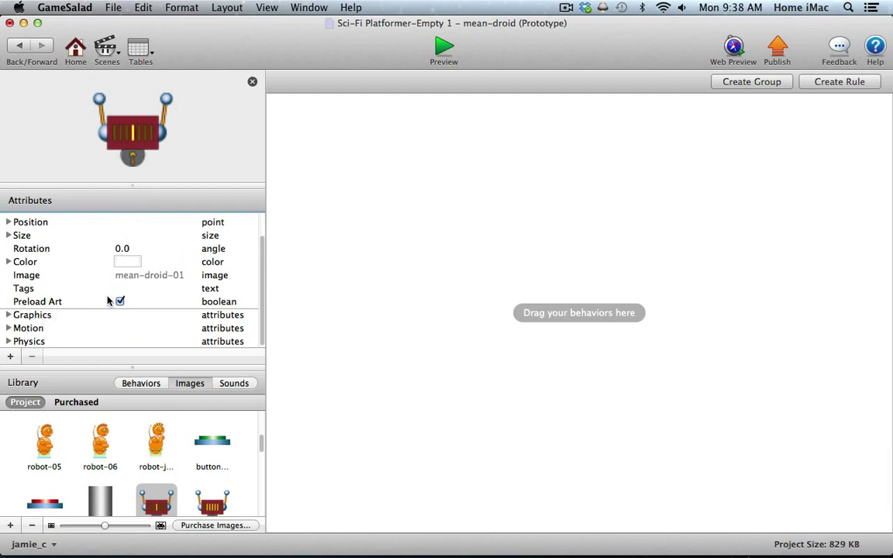
Add a text attribute named direction to the mean-droid actor and set its value to left
{"action": "left_click", "coordinate": [10, 358]}
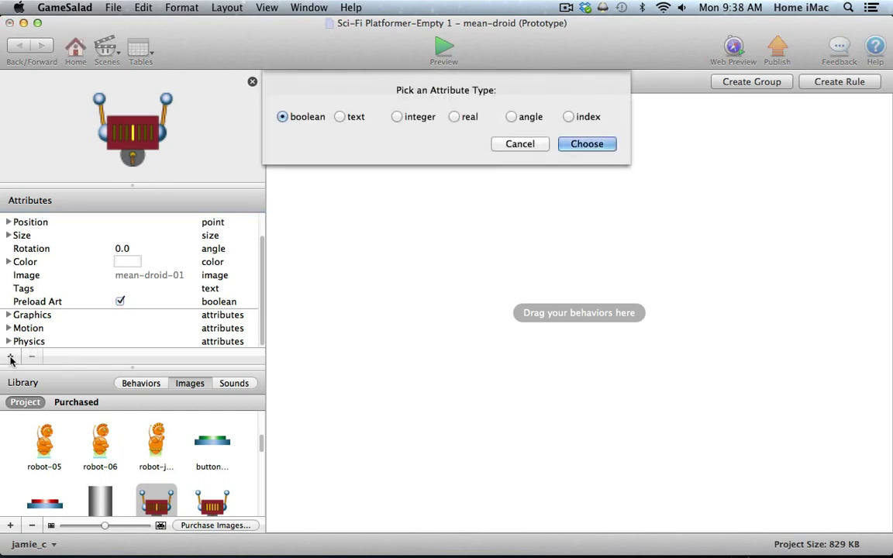
{"action": "left_click", "coordinate": [340, 117]}
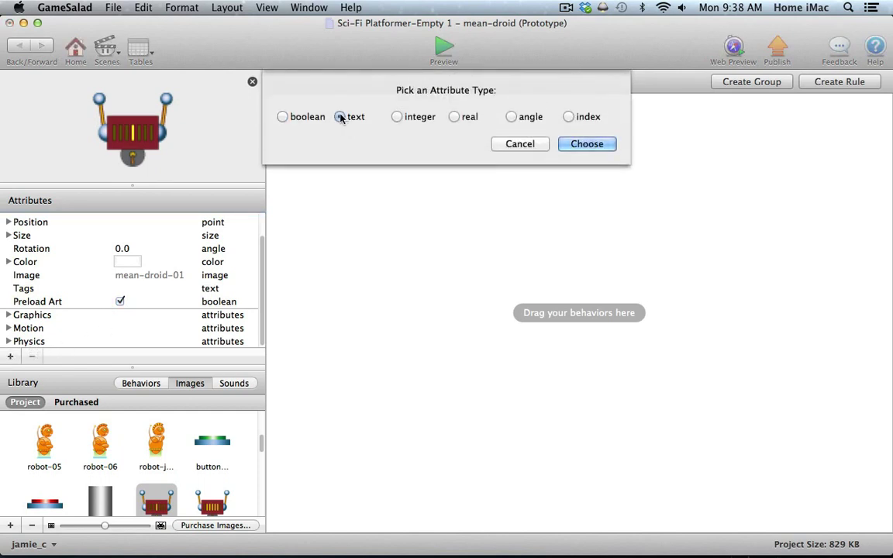
{"action": "left_click", "coordinate": [570, 145]}
{"action": "double_click", "coordinate": [67, 316]}
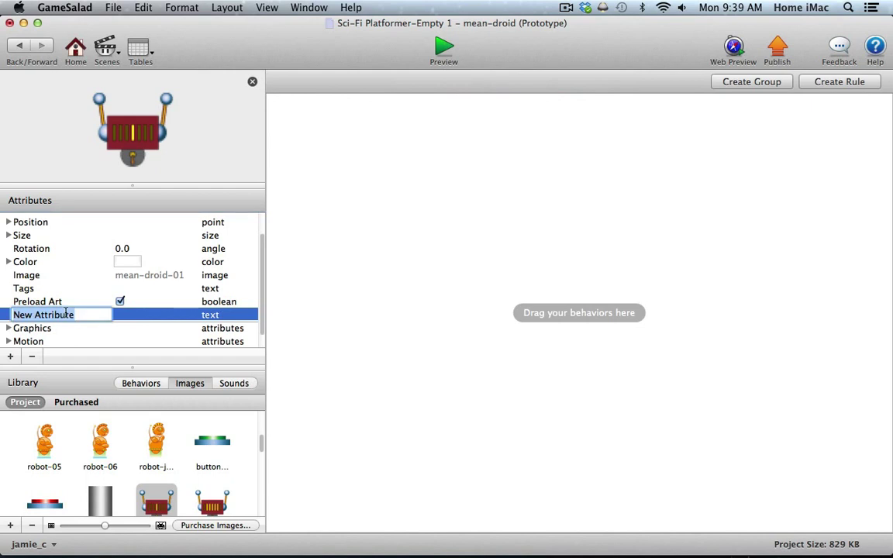
{"action": "type", "text": "direction"}
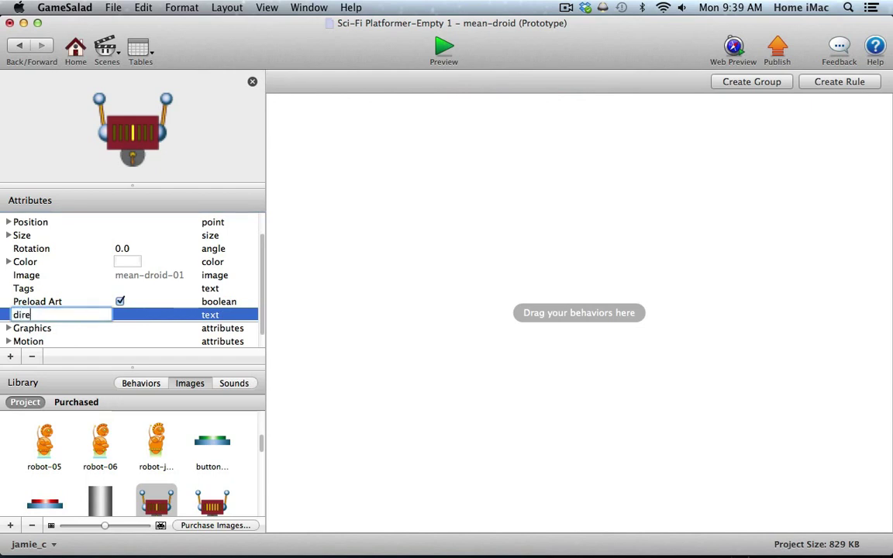
{"action": "key", "text": "Return"}
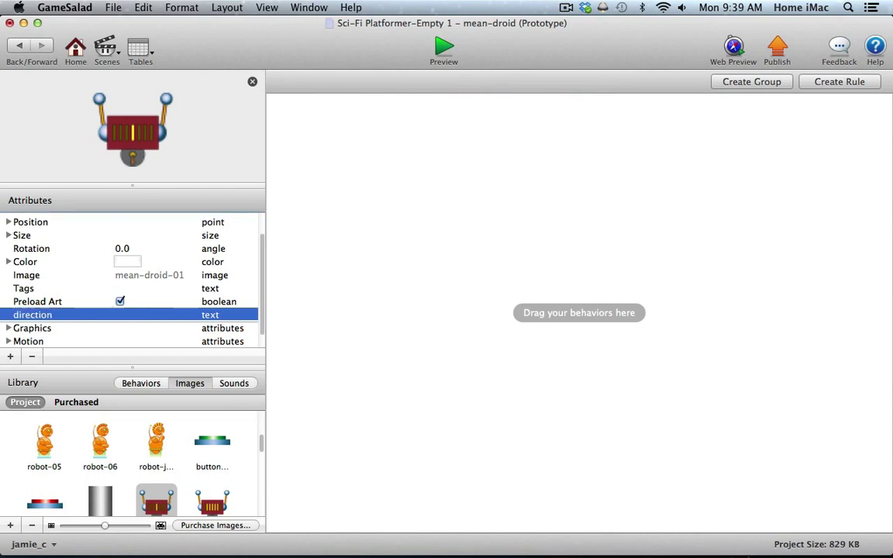
{"action": "left_click", "coordinate": [118, 314]}
{"action": "type", "text": "left"}
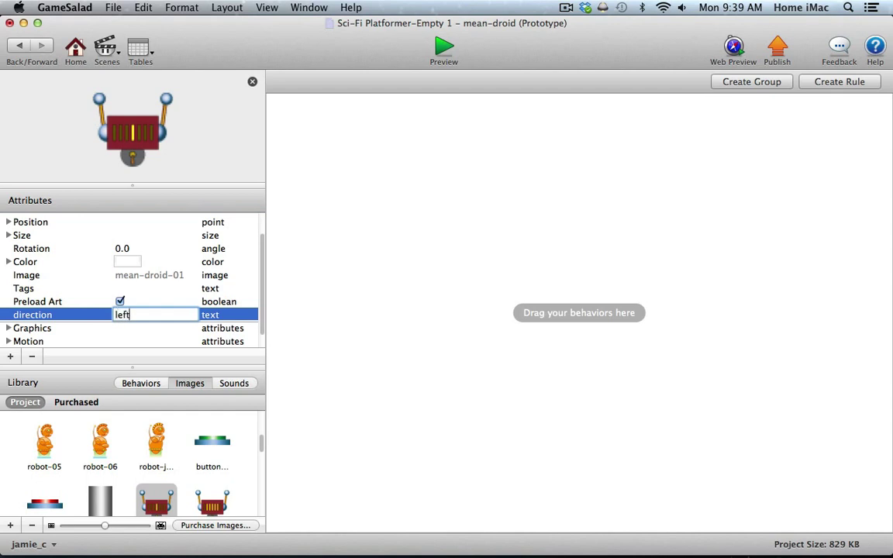
{"action": "key", "text": "Return"}
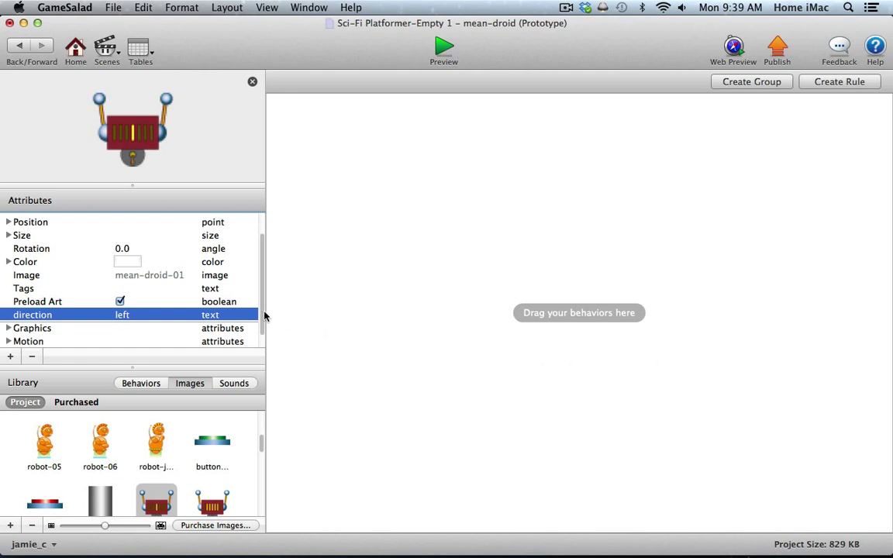
Add a real attribute named myMin to the mean-droid actor
{"action": "scroll", "coordinate": [261, 338], "scroll_direction": "down", "scroll_amount": 1}
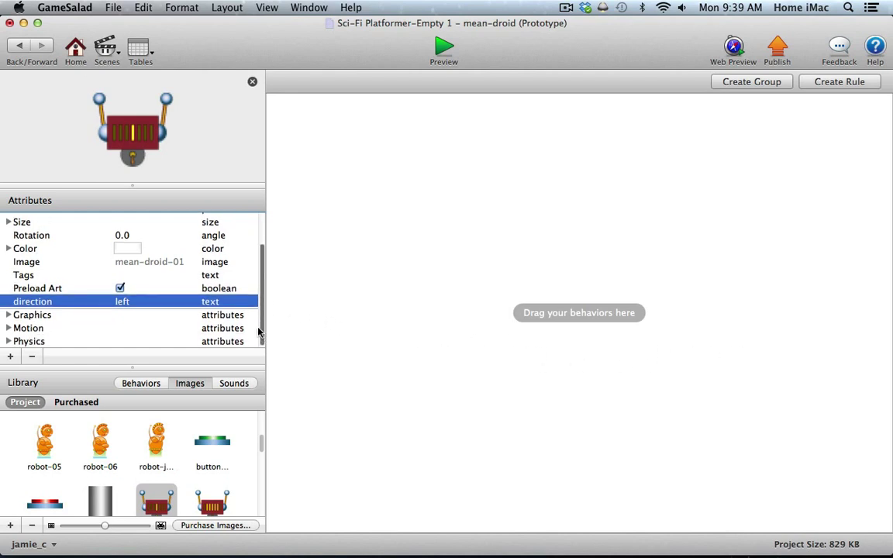
{"action": "left_click", "coordinate": [10, 356]}
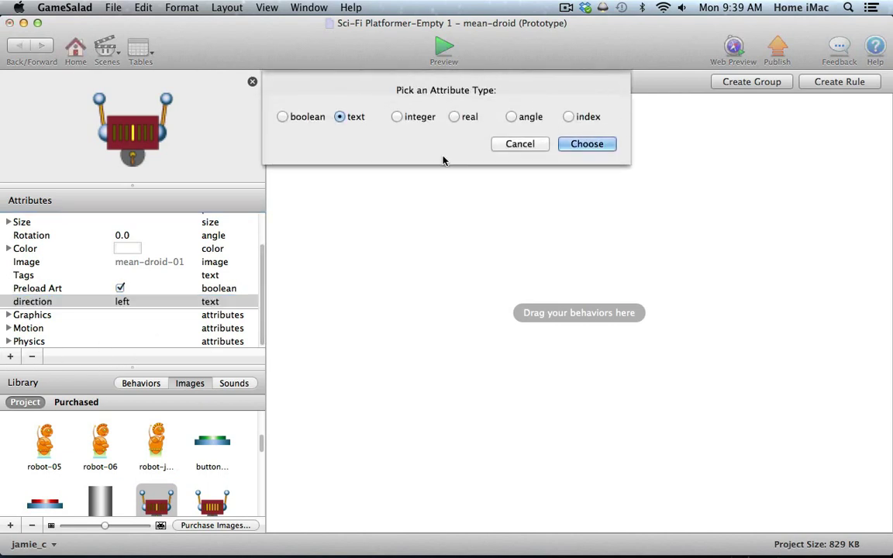
{"action": "left_click", "coordinate": [455, 116]}
{"action": "key", "text": "Return"}
{"action": "type", "text": "my"}
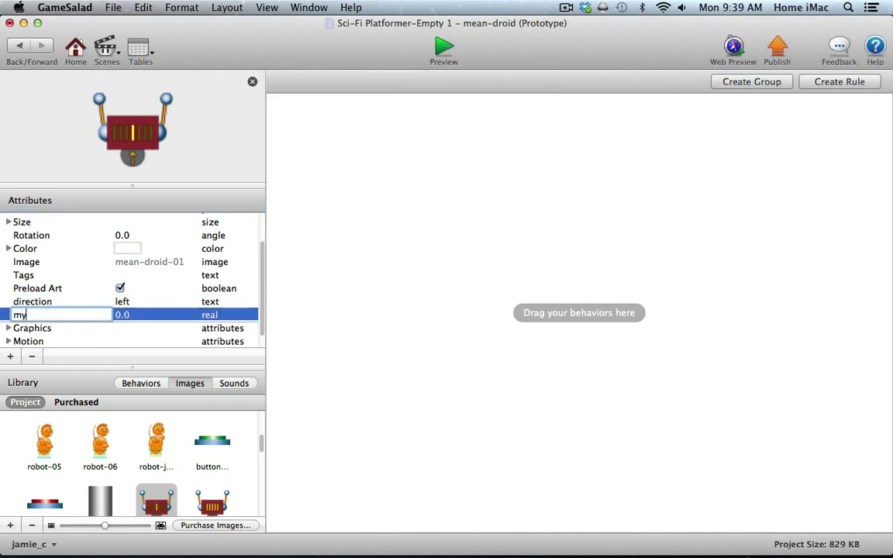
{"action": "type", "text": "Min"}
{"action": "key", "text": "Return"}
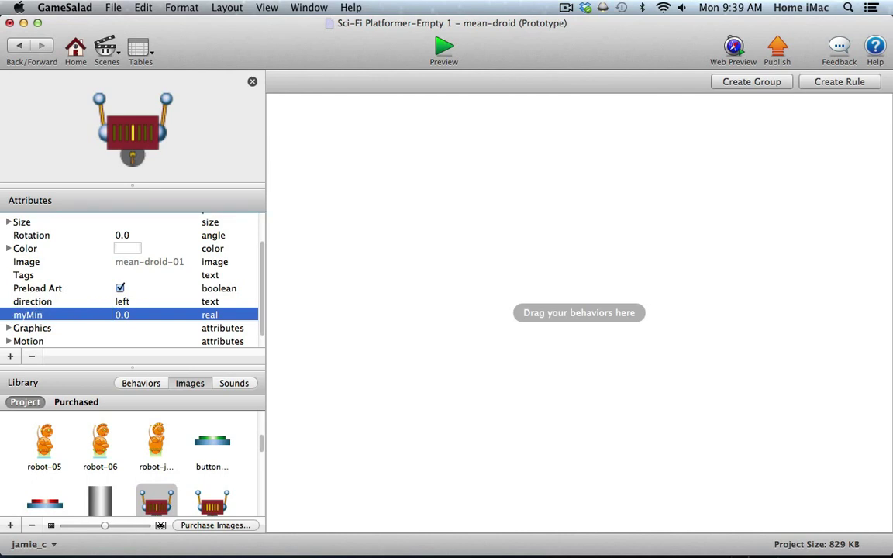
Add a real attribute named myMax to the mean-droid actor
{"action": "left_click", "coordinate": [10, 355]}
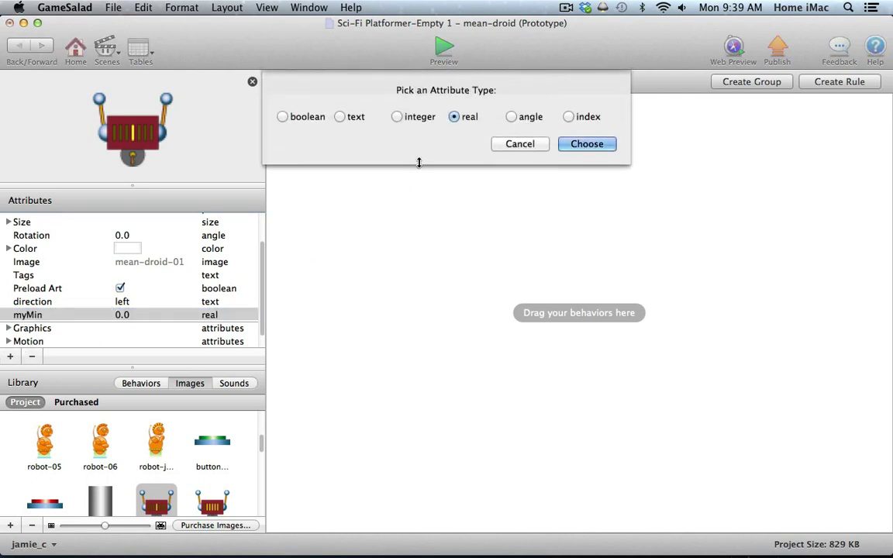
{"action": "left_click", "coordinate": [597, 147]}
{"action": "double_click", "coordinate": [30, 327]}
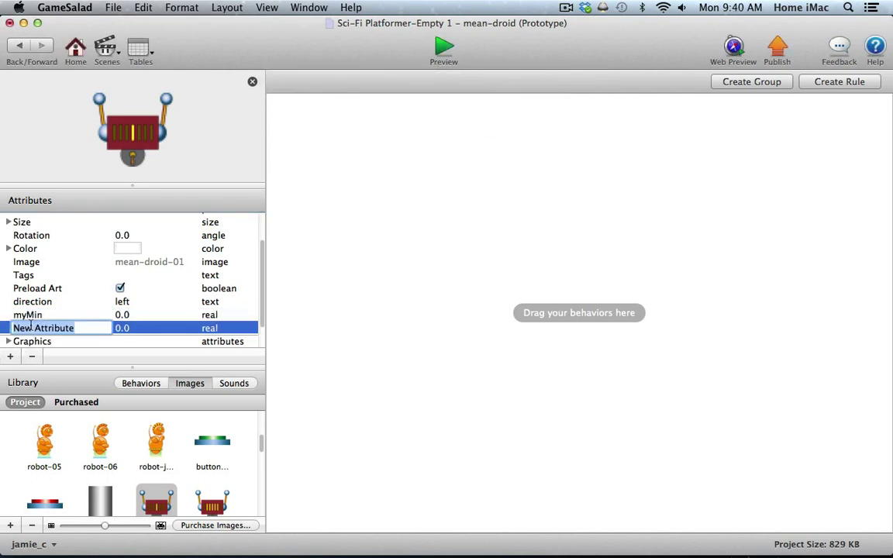
{"action": "type", "text": "myMax"}
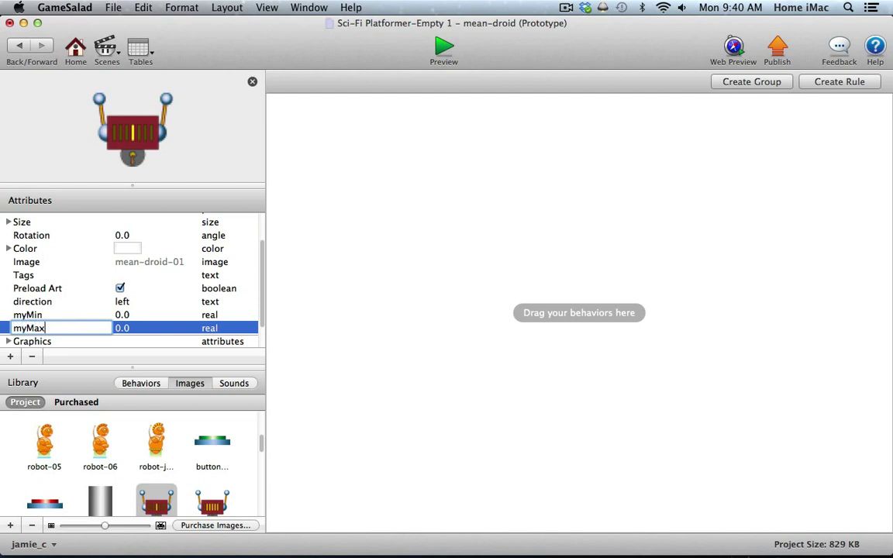
{"action": "key", "text": "Return"}
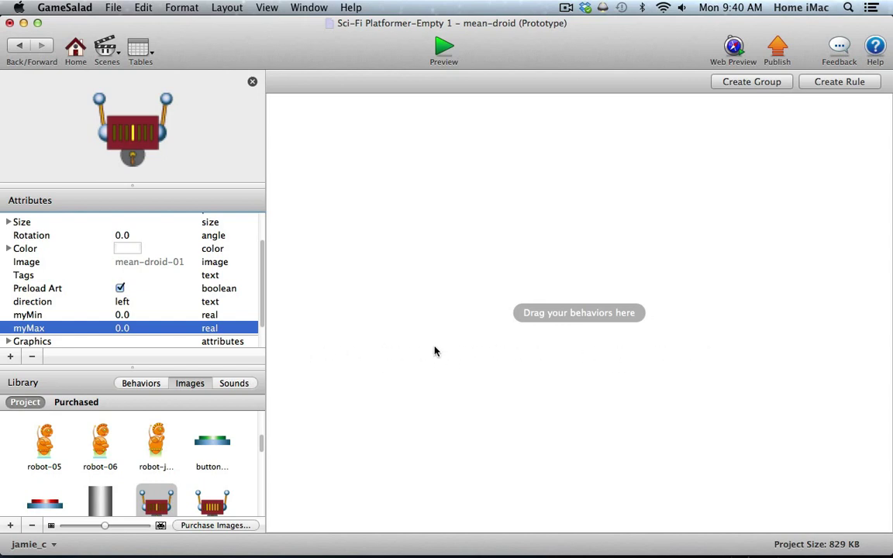
Add an integer attribute named mySpeed to the mean-droid actor
{"action": "left_click", "coordinate": [10, 356]}
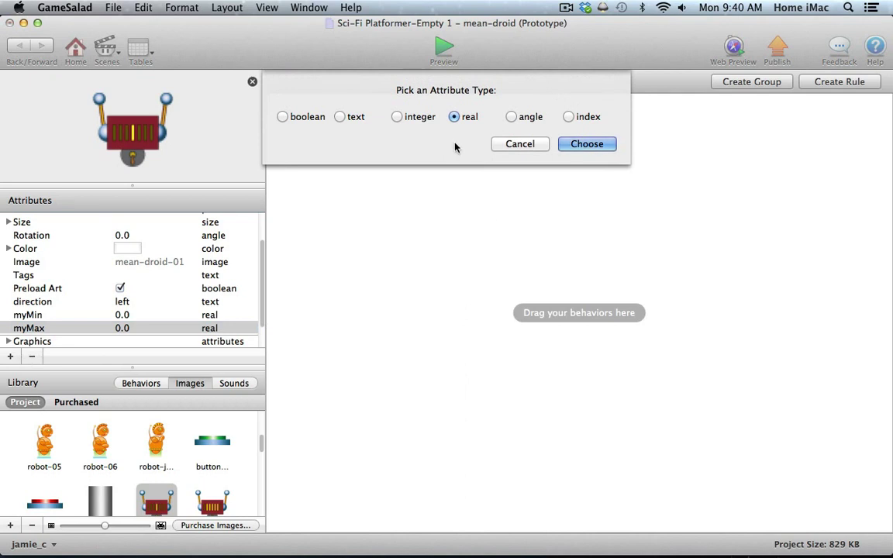
{"action": "left_click", "coordinate": [396, 116]}
{"action": "left_click", "coordinate": [605, 147]}
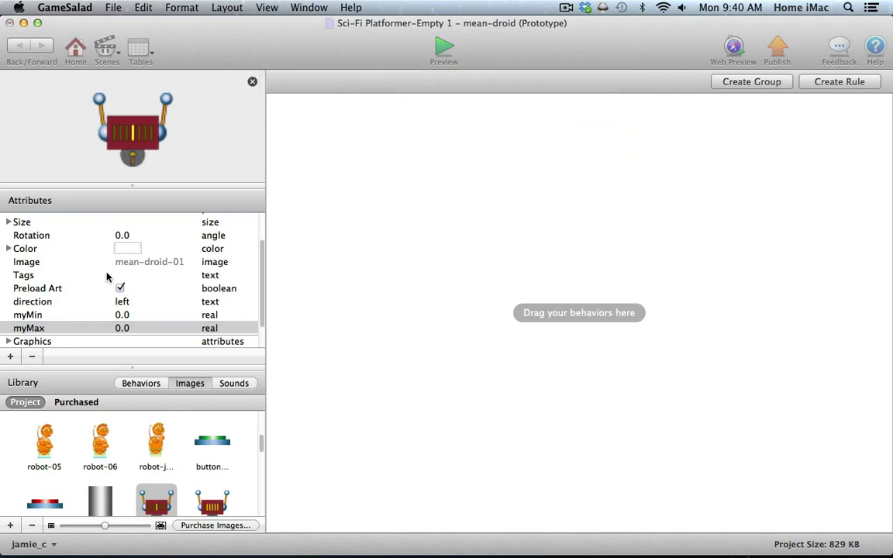
{"action": "double_click", "coordinate": [35, 341]}
{"action": "type", "text": "m"}
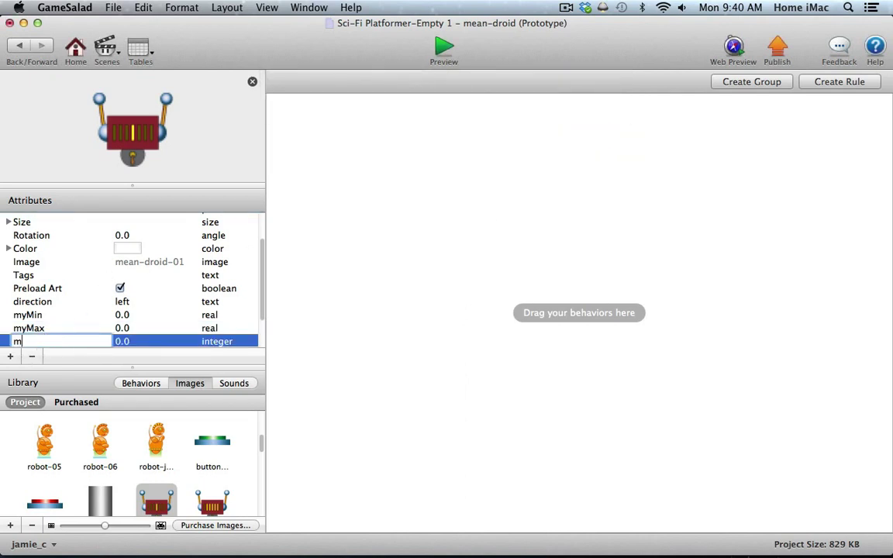
{"action": "type", "text": "ySpeed"}
{"action": "key", "text": "Return"}
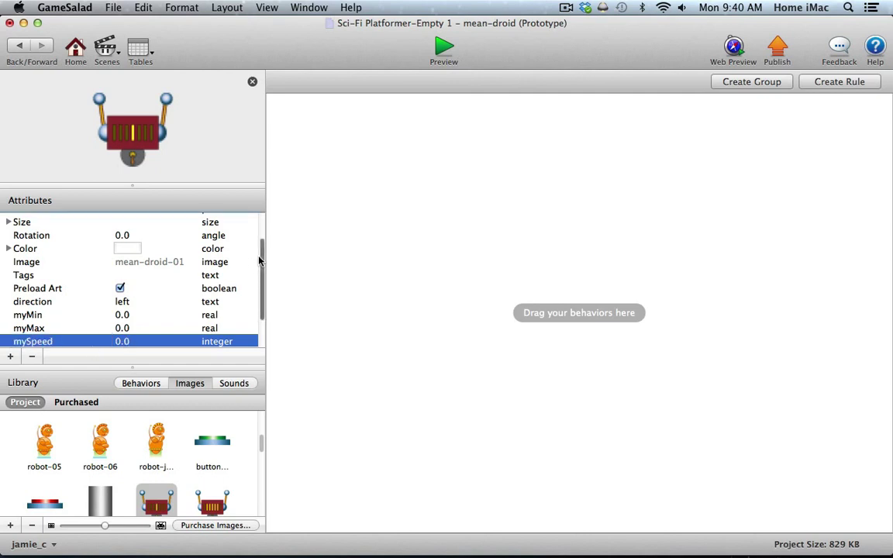
Add a real attribute named distanceFromPlayer to the mean-droid actor
{"action": "left_click_drag", "start_coordinate": [260, 257], "coordinate": [263, 279]}
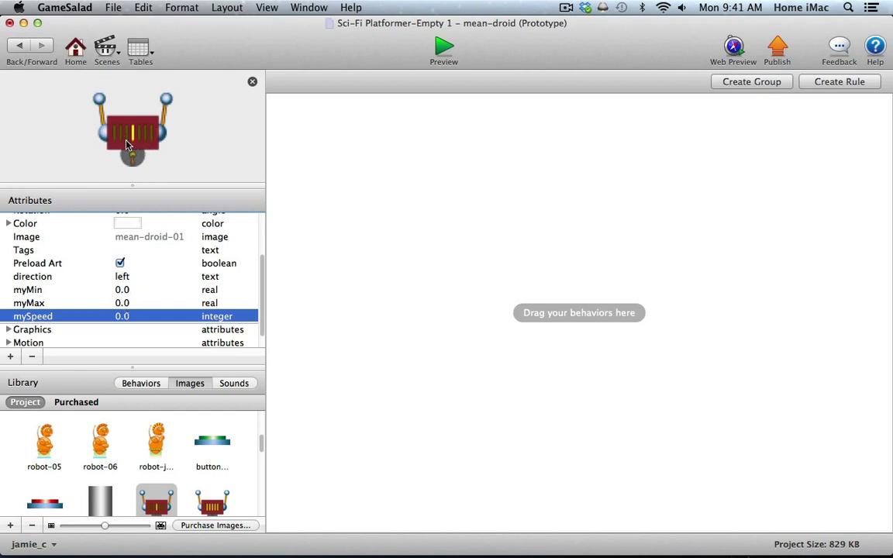
{"action": "left_click", "coordinate": [11, 356]}
{"action": "left_click", "coordinate": [455, 117]}
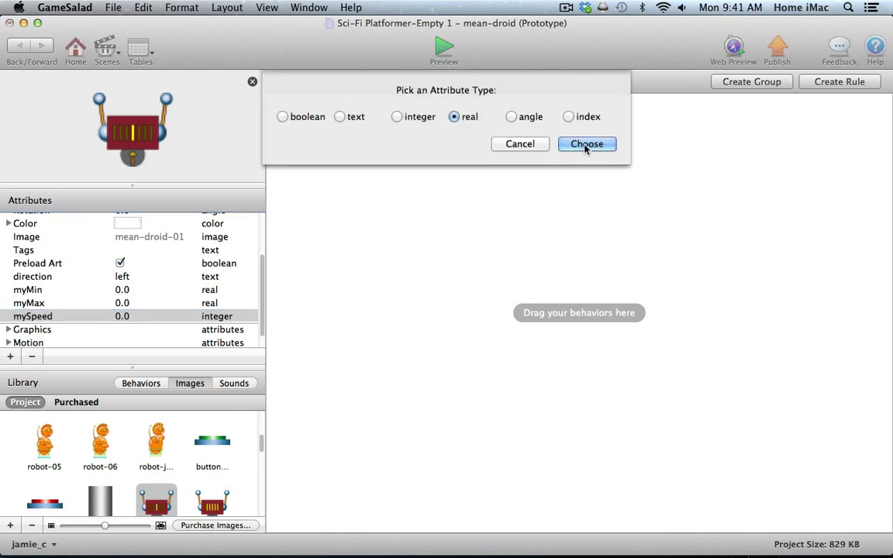
{"action": "left_click", "coordinate": [587, 143]}
{"action": "double_click", "coordinate": [38, 330]}
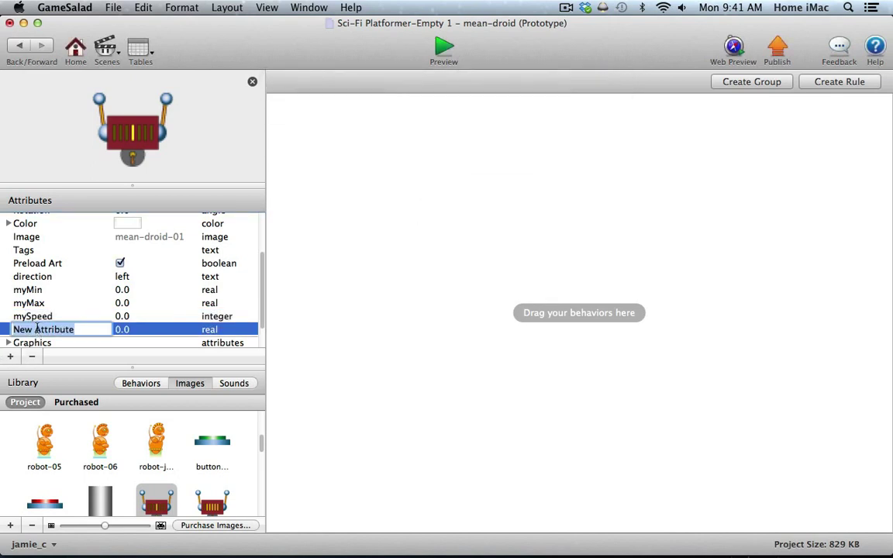
{"action": "type", "text": "dis"}
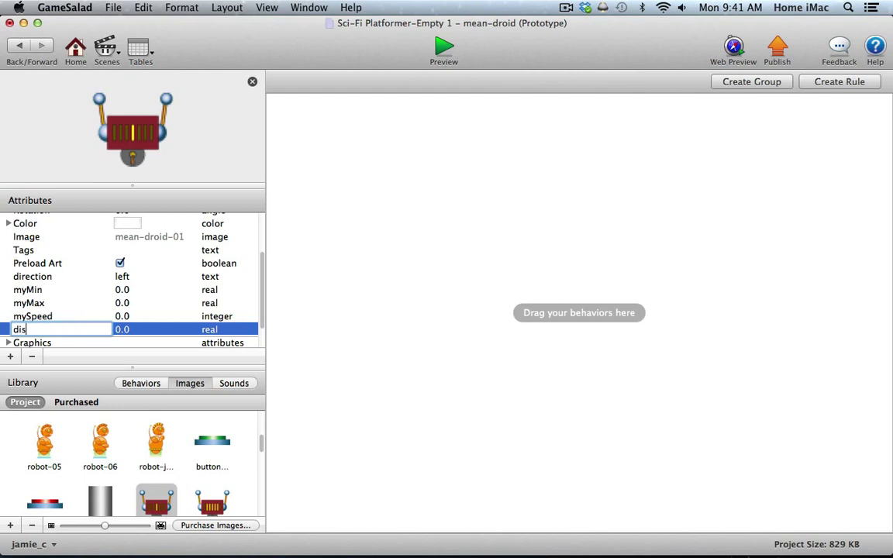
{"action": "type", "text": "tanceFromPlayer"}
{"action": "key", "text": "Return"}
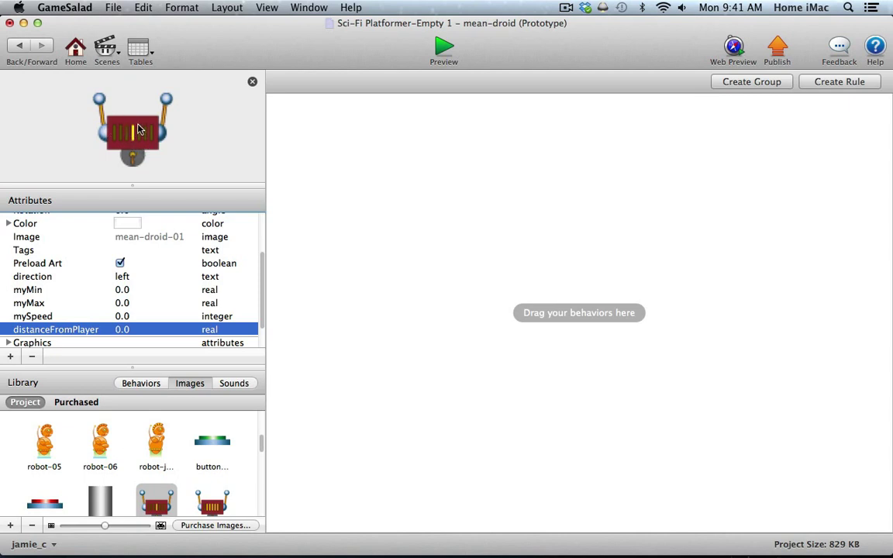
{"action": "left_click", "coordinate": [295, 335]}
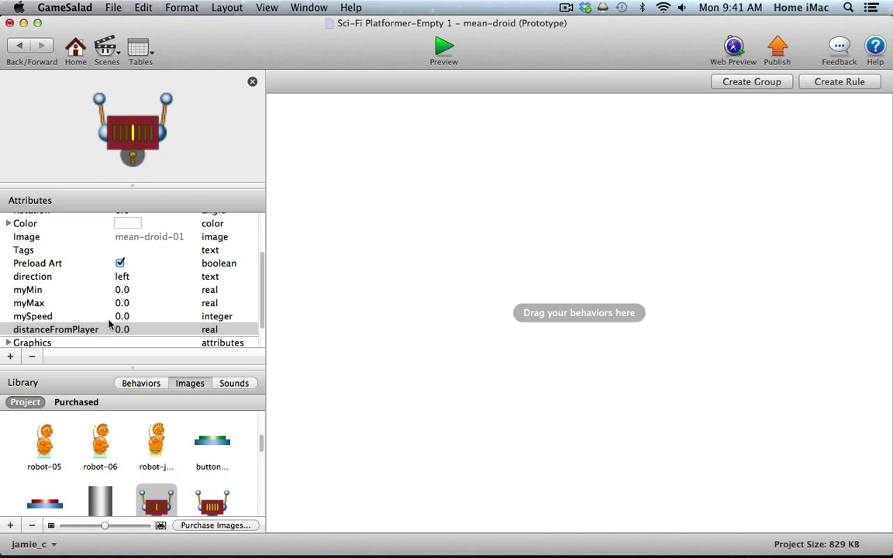
{"action": "left_click", "coordinate": [62, 329]}
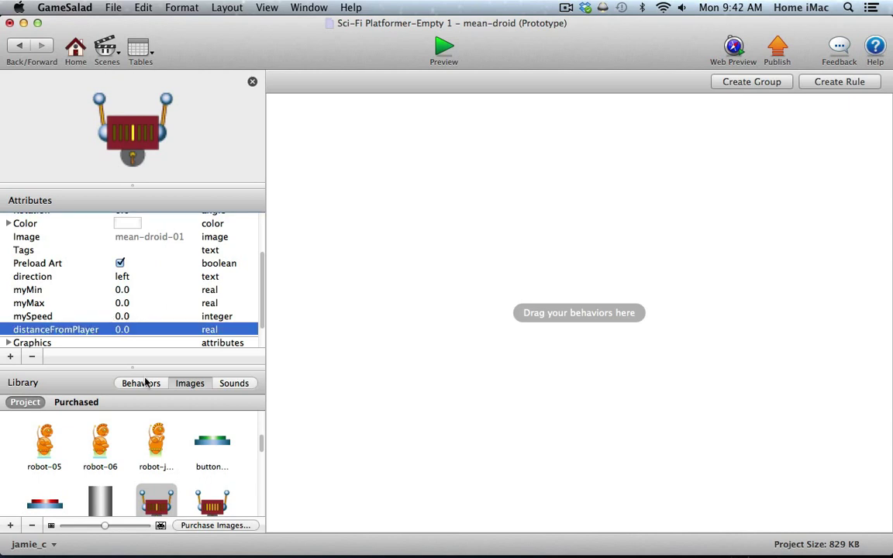
Enlarge the library area and add an Animate behavior to the mean-droid actor
{"action": "left_click_drag", "start_coordinate": [144, 369], "coordinate": [146, 261]}
{"action": "left_click", "coordinate": [143, 278]}
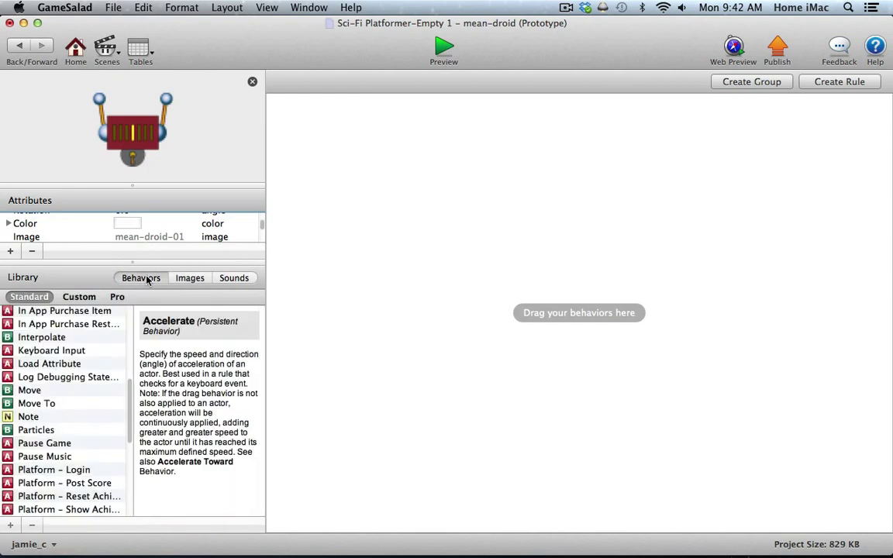
{"action": "left_click_drag", "start_coordinate": [130, 413], "coordinate": [130, 309]}
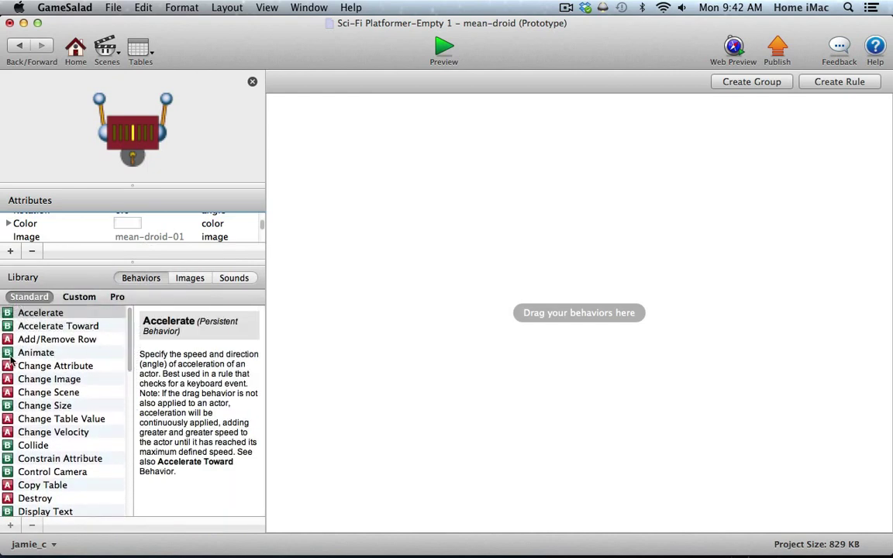
{"action": "left_click_drag", "start_coordinate": [15, 355], "coordinate": [346, 177]}
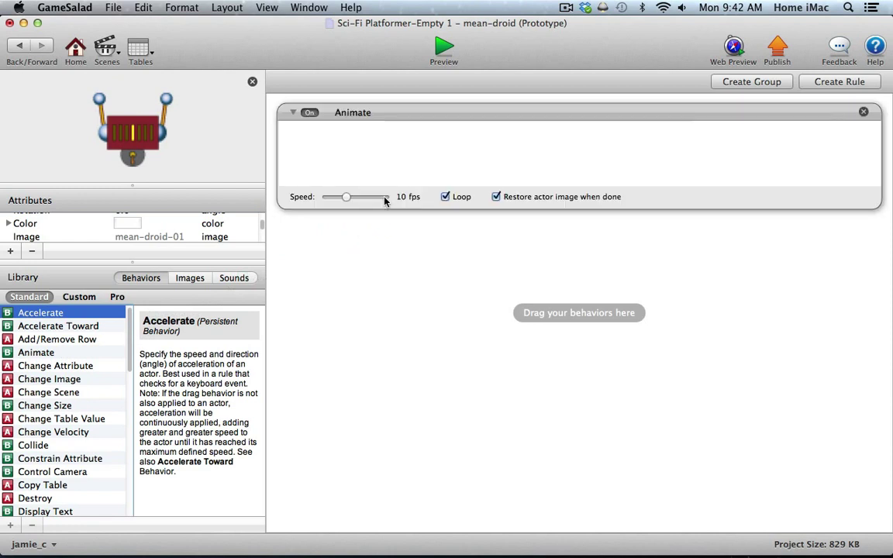
Add the four mean-droid images as frames of the Animate behavior, in library order
{"action": "left_click", "coordinate": [189, 277]}
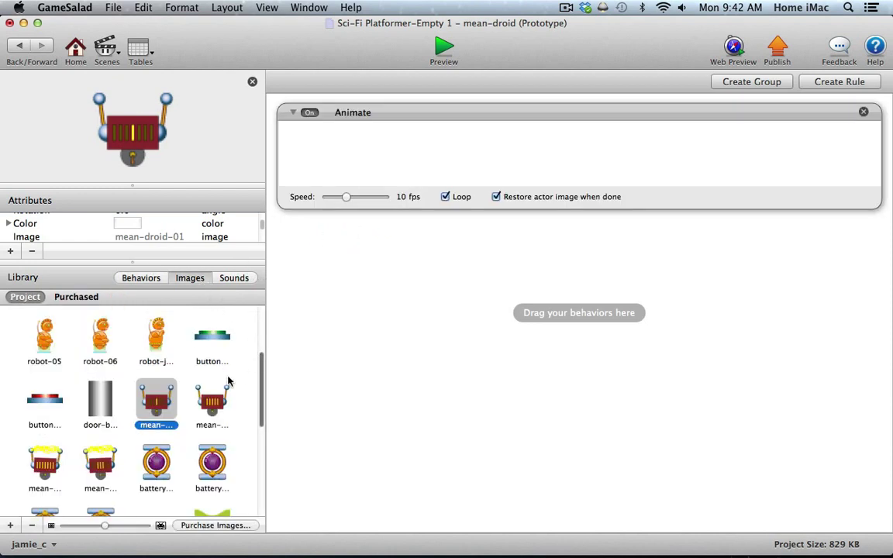
{"action": "left_click_drag", "start_coordinate": [153, 407], "coordinate": [304, 155]}
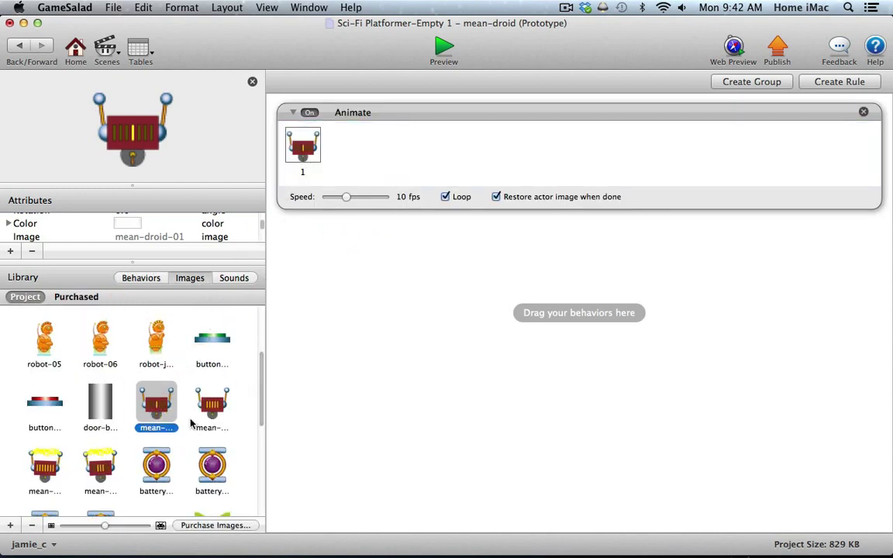
{"action": "left_click", "coordinate": [208, 417]}
{"action": "left_click_drag", "start_coordinate": [208, 417], "coordinate": [351, 155]}
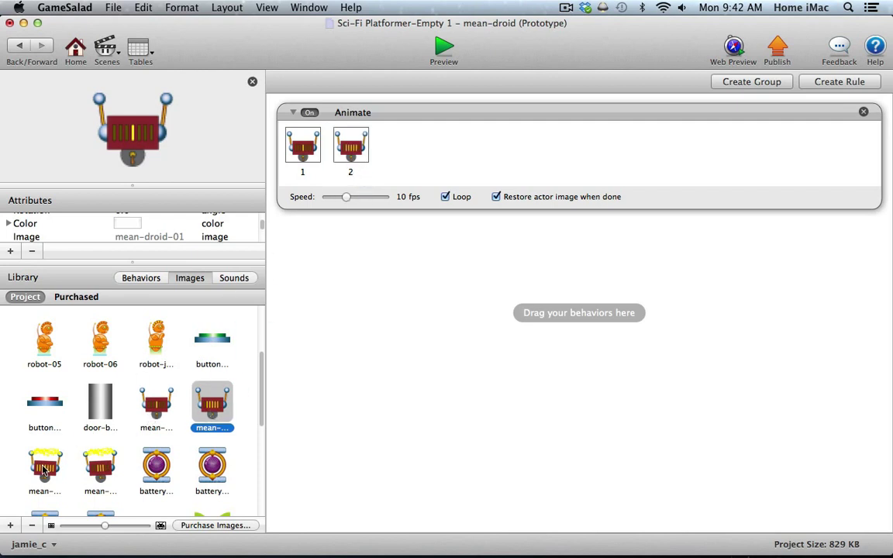
{"action": "left_click_drag", "start_coordinate": [44, 465], "coordinate": [376, 135]}
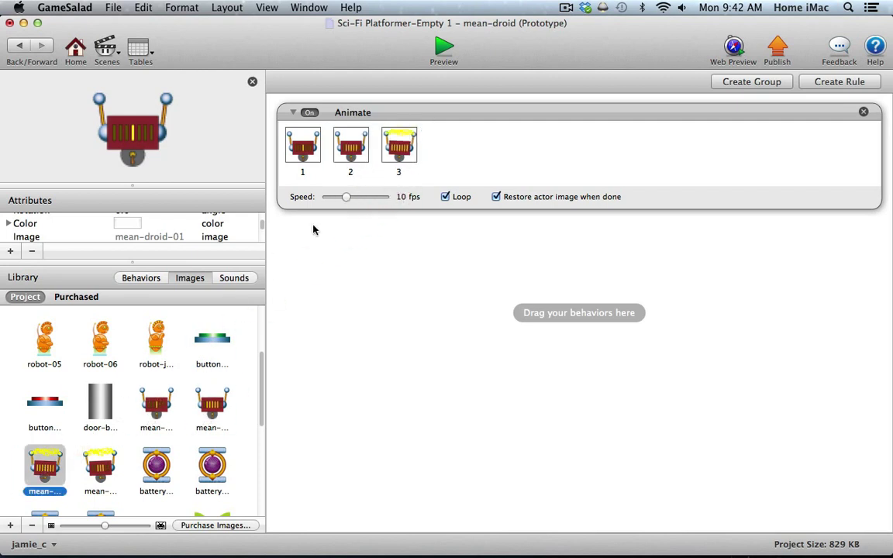
{"action": "left_click", "coordinate": [92, 469]}
{"action": "left_click_drag", "start_coordinate": [92, 469], "coordinate": [458, 151]}
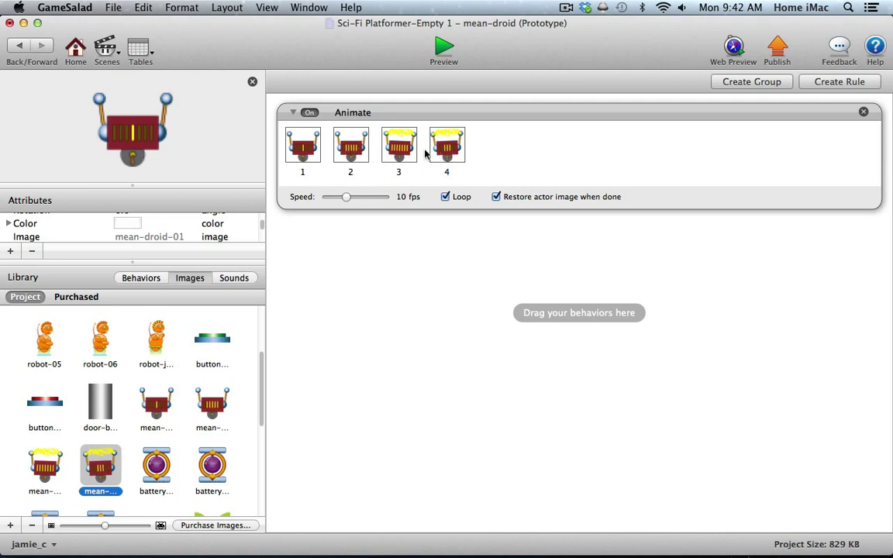
Move the fourth animation frame to second place and set the animation to 5 fps without restoring the actor image when done
{"action": "left_click_drag", "start_coordinate": [448, 151], "coordinate": [341, 148]}
{"action": "left_click", "coordinate": [514, 160]}
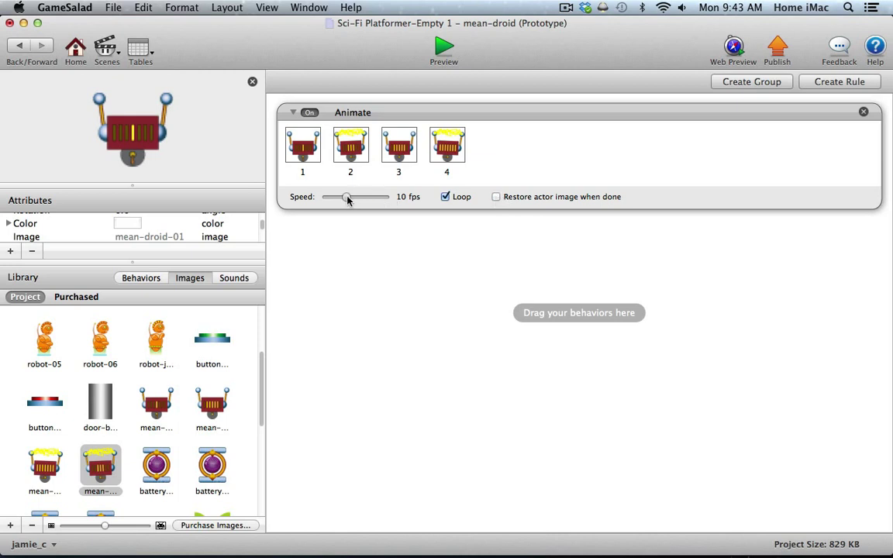
{"action": "left_click_drag", "start_coordinate": [348, 200], "coordinate": [339, 200]}
Create a rule on the mean-droid actor named check for left movement
{"action": "left_click", "coordinate": [840, 82]}
{"action": "double_click", "coordinate": [339, 234]}
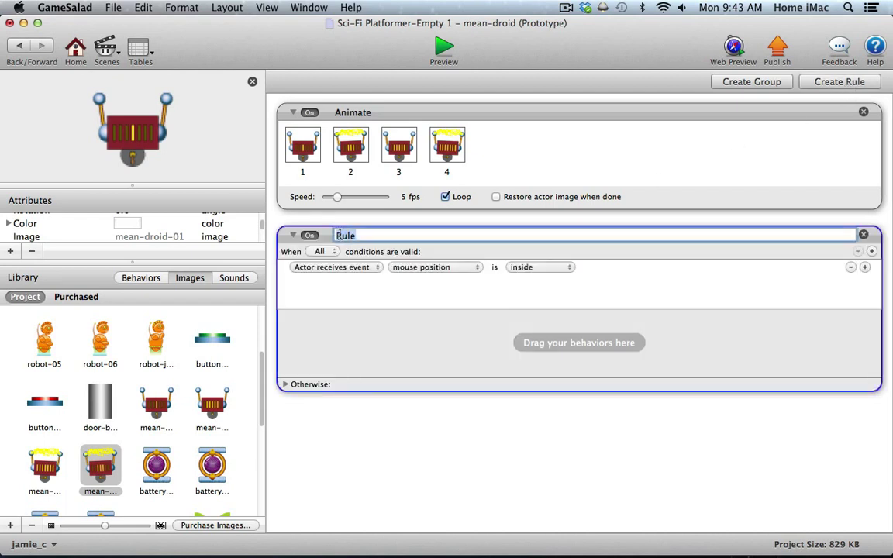
{"action": "type", "text": "check for left movement"}
{"action": "key", "text": "Return"}
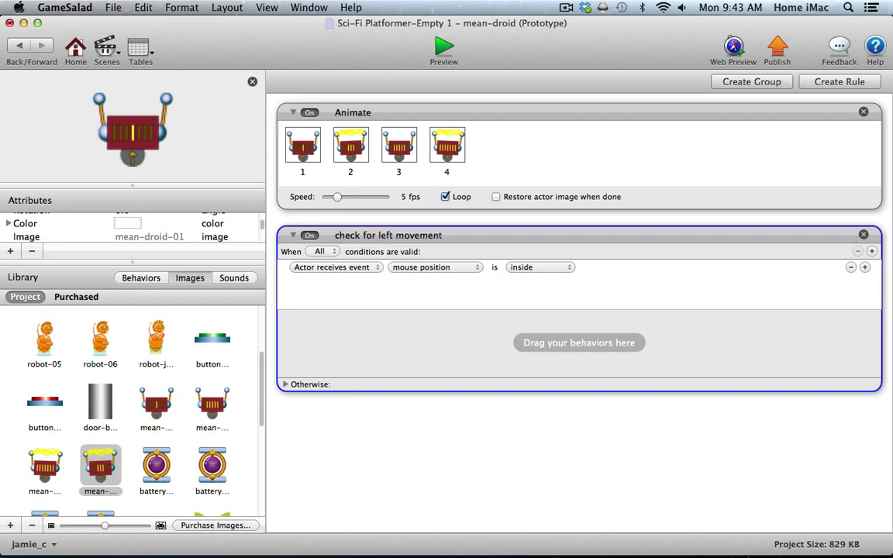
Make the rule's condition an attribute test on the mean-droid's Position.X with the ≤ comparison
{"action": "left_click", "coordinate": [349, 267]}
{"action": "left_click", "coordinate": [349, 277]}
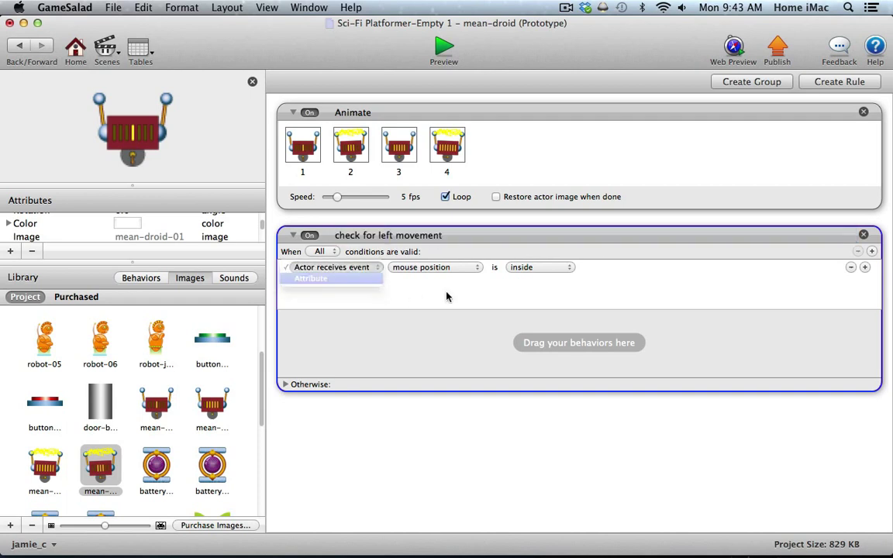
{"action": "left_click", "coordinate": [478, 268]}
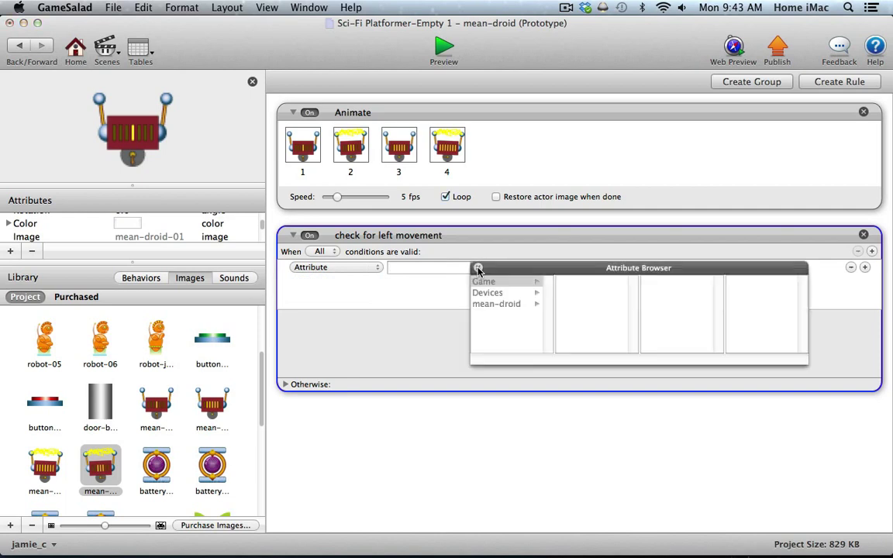
{"action": "left_click", "coordinate": [494, 304]}
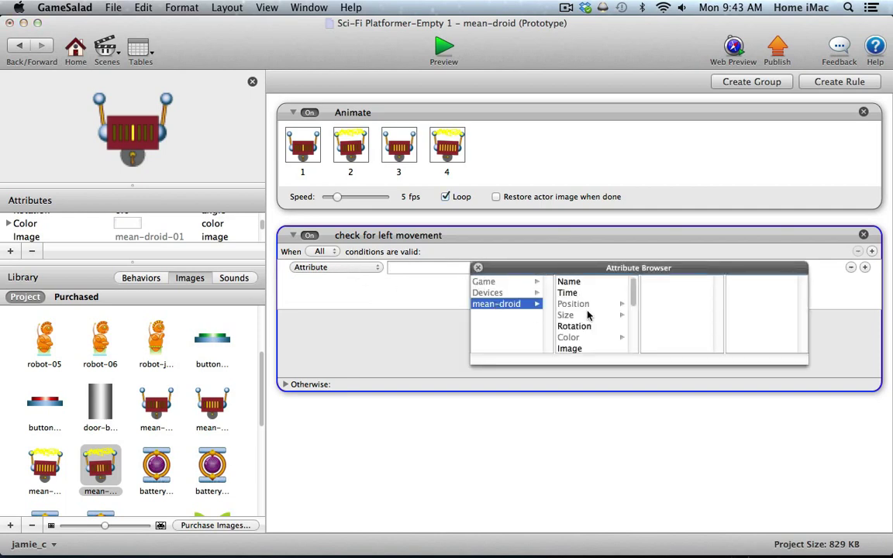
{"action": "left_click", "coordinate": [583, 305]}
{"action": "left_click", "coordinate": [644, 281]}
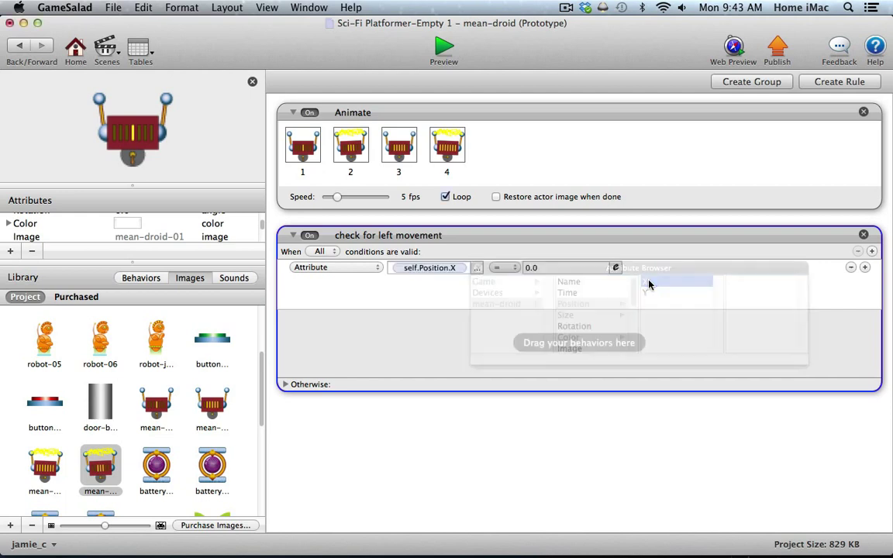
{"action": "left_click", "coordinate": [502, 268]}
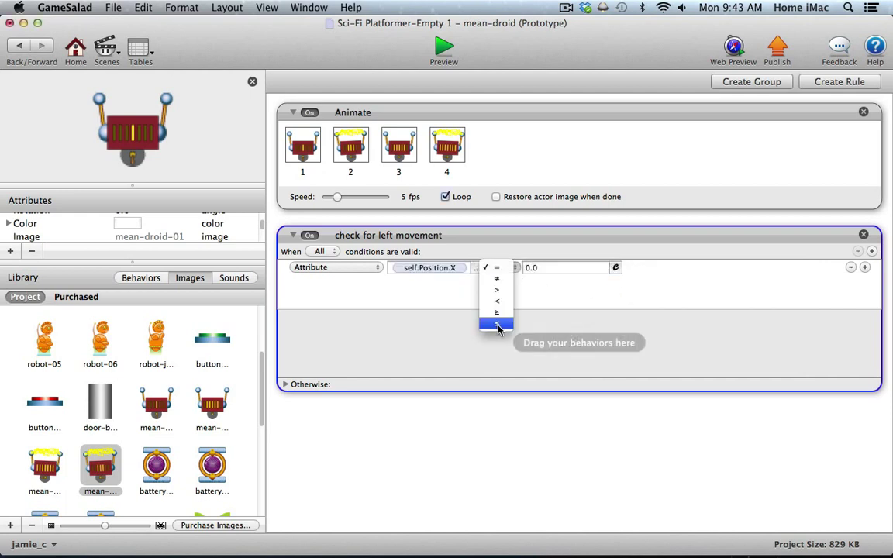
{"action": "left_click", "coordinate": [497, 325]}
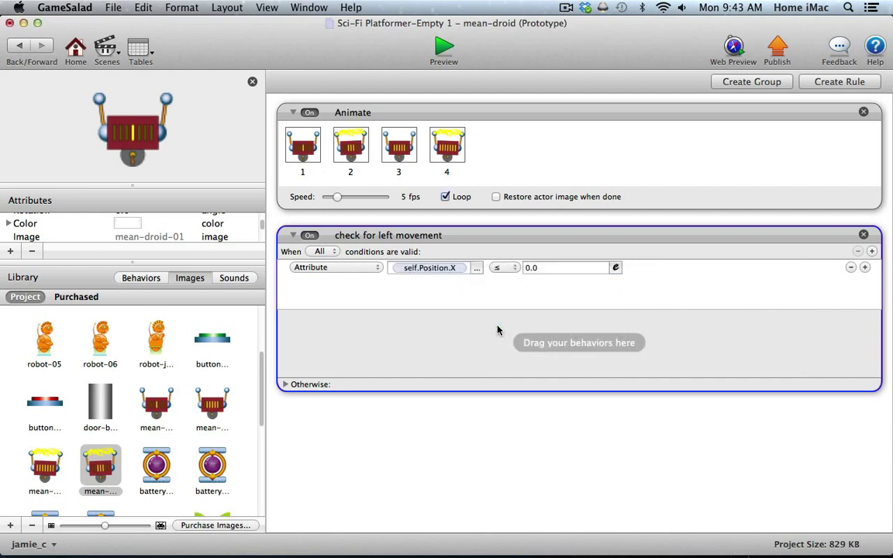
Set the comparison value of the Position.X condition to the expression self.myMin
{"action": "left_click", "coordinate": [615, 267]}
{"action": "left_click", "coordinate": [533, 287]}
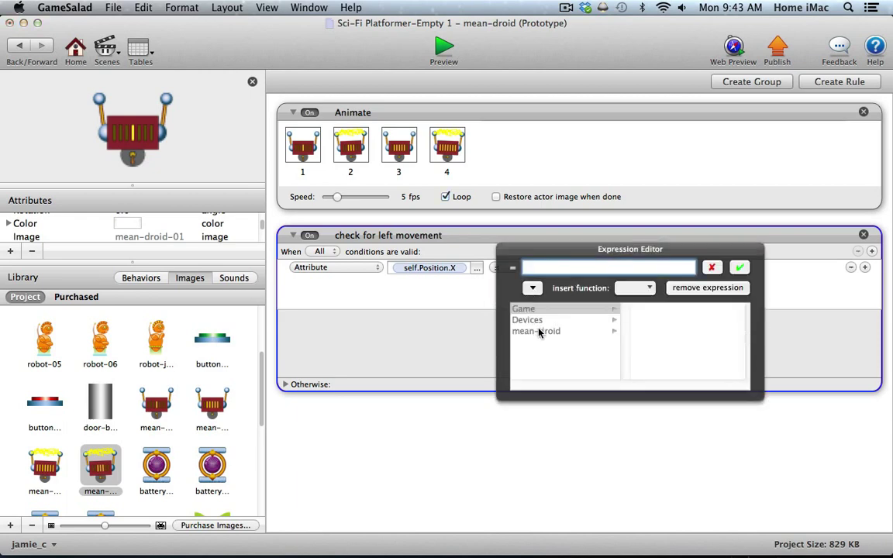
{"action": "left_click", "coordinate": [538, 331]}
{"action": "left_click_drag", "start_coordinate": [746, 324], "coordinate": [745, 352]}
{"action": "left_click", "coordinate": [662, 347]}
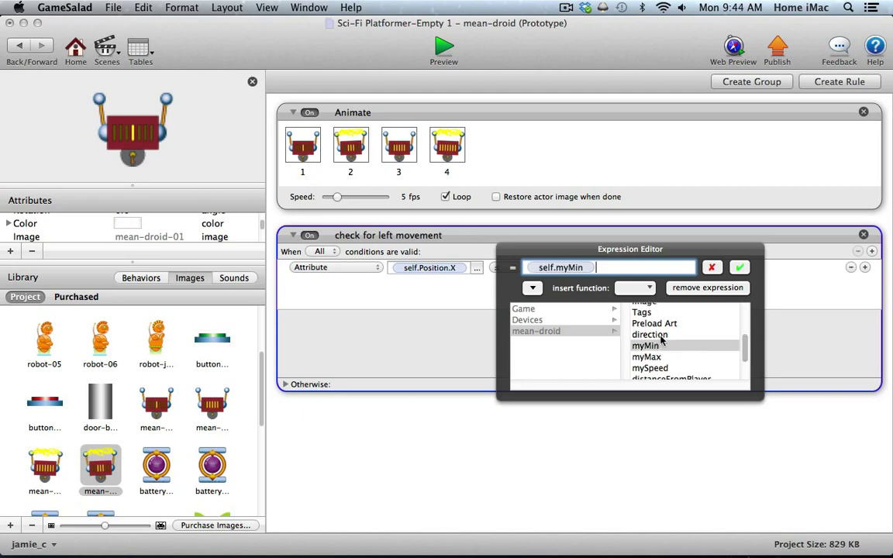
{"action": "left_click", "coordinate": [665, 237]}
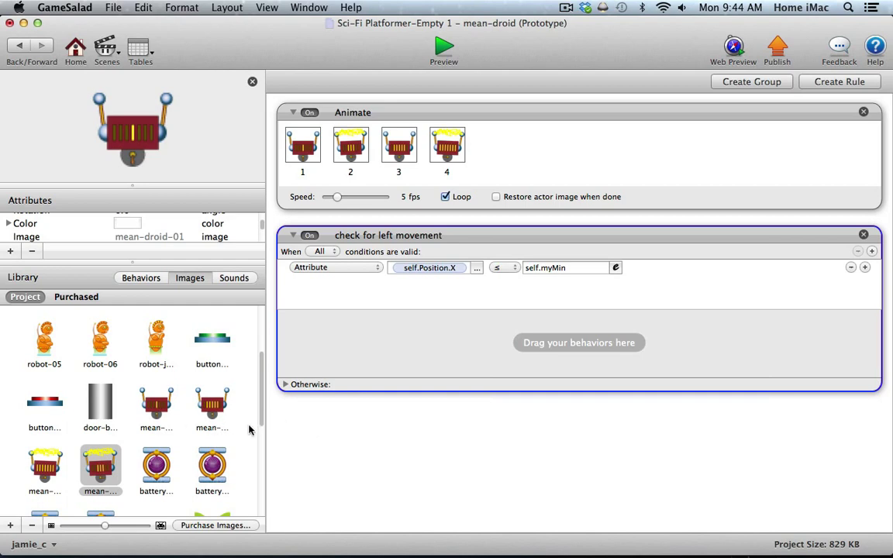
Examine the player and metal-panel floor in the Level 1 scene, and reopen the mean-droid actor
{"action": "left_click", "coordinate": [105, 48]}
{"action": "left_click", "coordinate": [125, 63]}
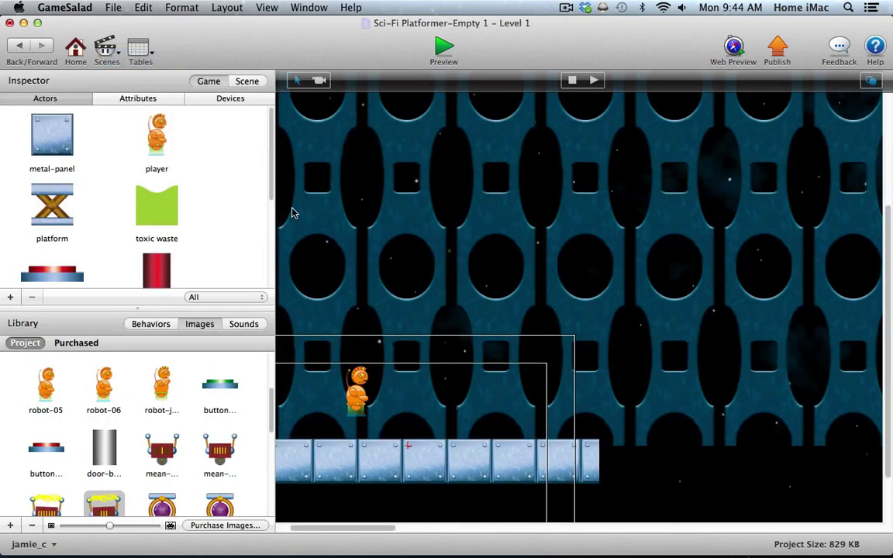
{"action": "scroll", "coordinate": [886, 321], "scroll_direction": "down", "scroll_amount": 3}
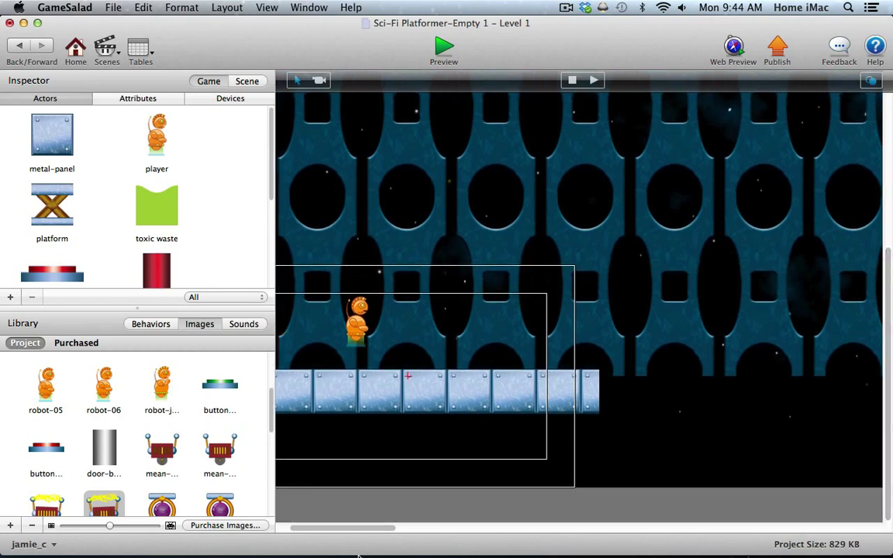
{"action": "left_click_drag", "start_coordinate": [368, 528], "coordinate": [302, 530]}
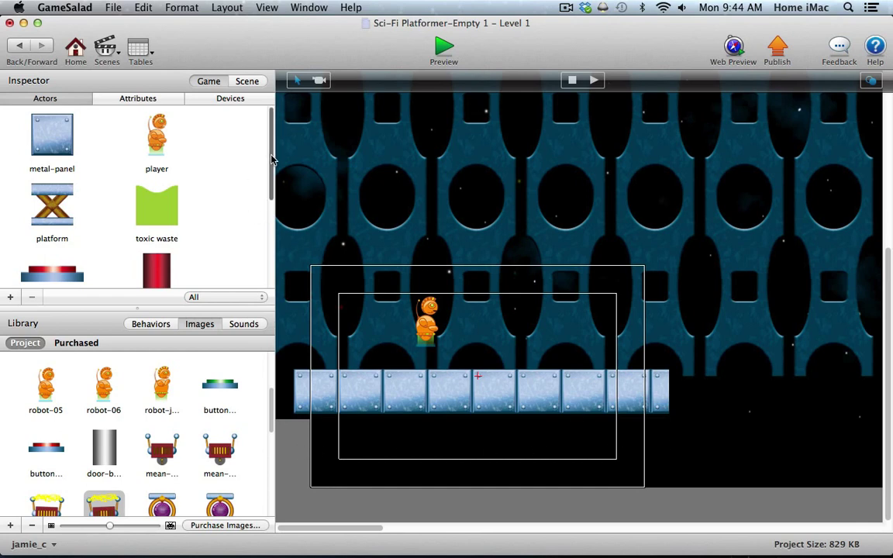
{"action": "left_click_drag", "start_coordinate": [271, 159], "coordinate": [271, 224]}
{"action": "double_click", "coordinate": [160, 221]}
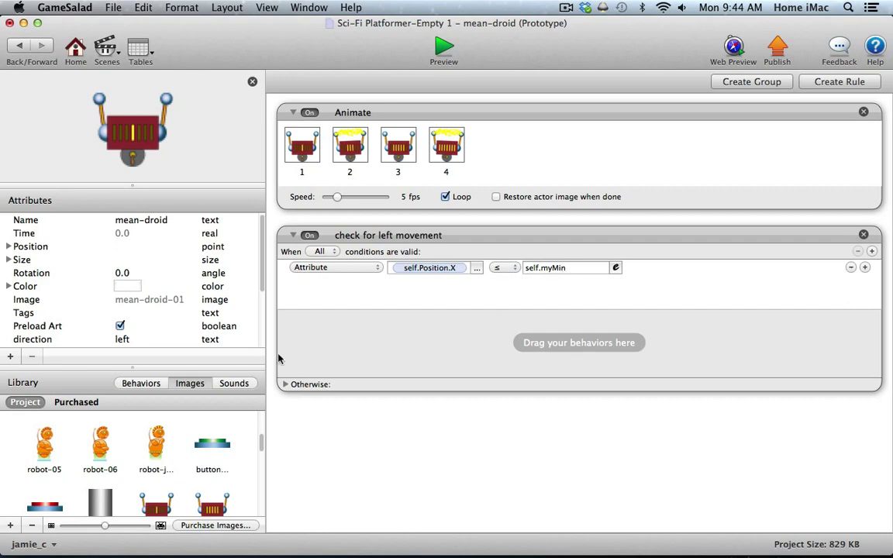
Add a Change Attribute behavior to the check for left movement rule that sets self.direction to right
{"action": "left_click", "coordinate": [139, 383]}
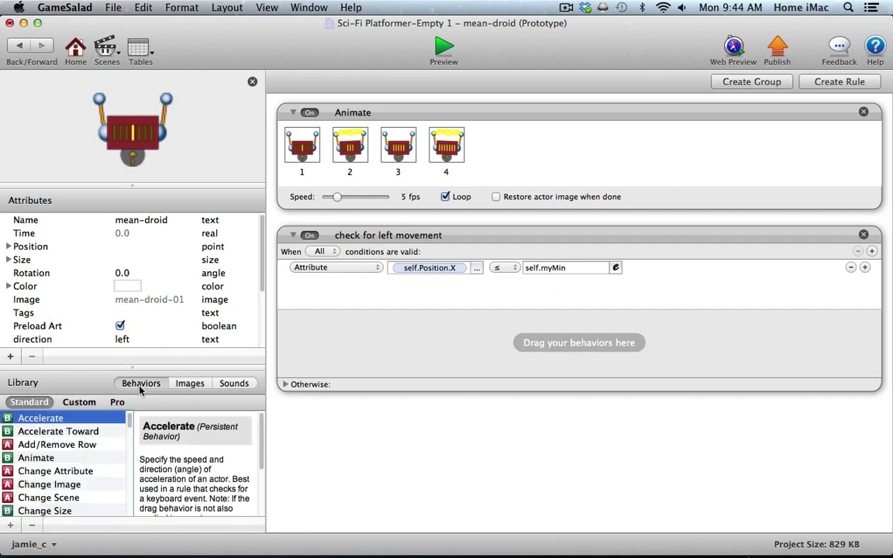
{"action": "left_click_drag", "start_coordinate": [43, 472], "coordinate": [326, 349]}
{"action": "left_click", "coordinate": [482, 347]}
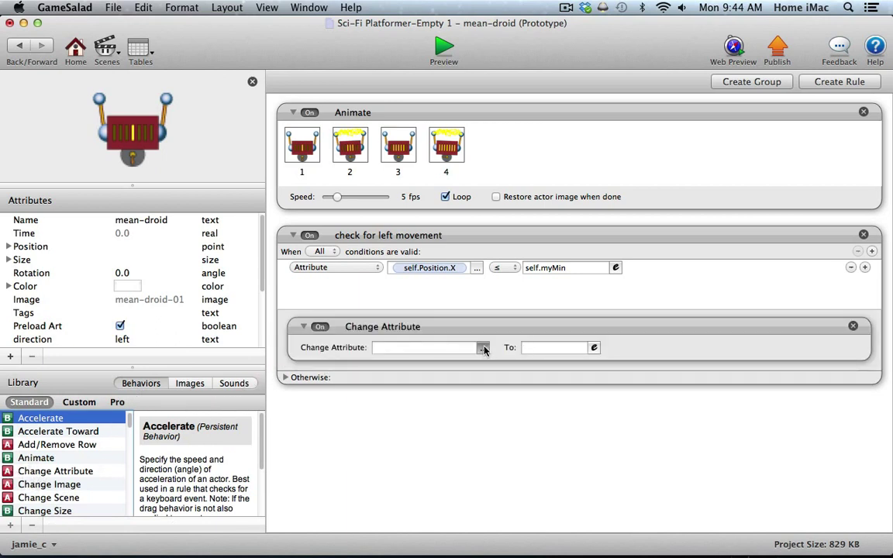
{"action": "left_click", "coordinate": [497, 385]}
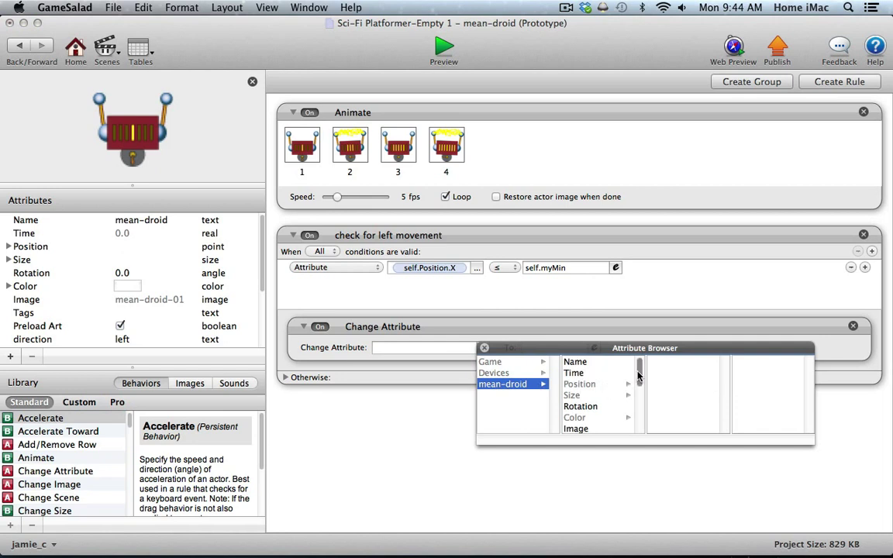
{"action": "mouse_move", "coordinate": [634, 386]}
{"action": "left_mouse_down"}
{"action": "mouse_move", "coordinate": [633, 419]}
{"action": "mouse_move", "coordinate": [634, 394]}
{"action": "left_mouse_up"}
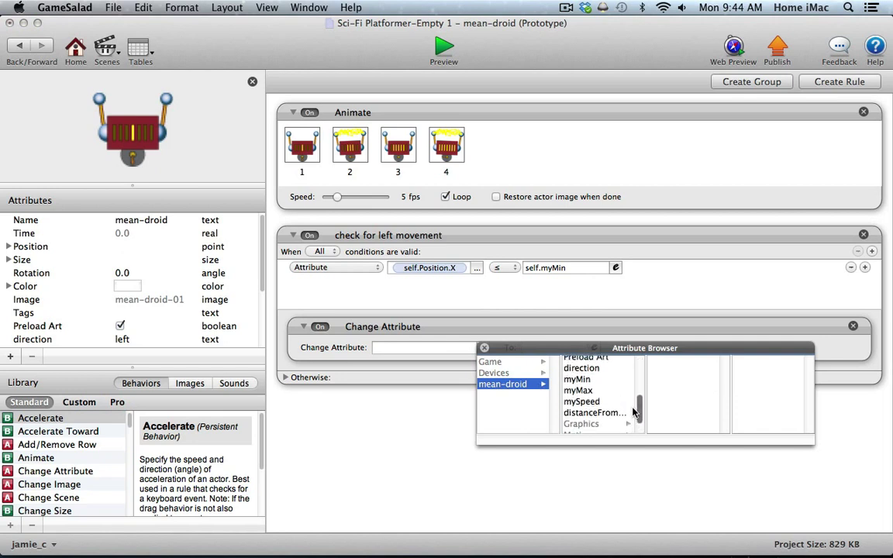
{"action": "left_click", "coordinate": [578, 368]}
{"action": "left_click", "coordinate": [547, 347]}
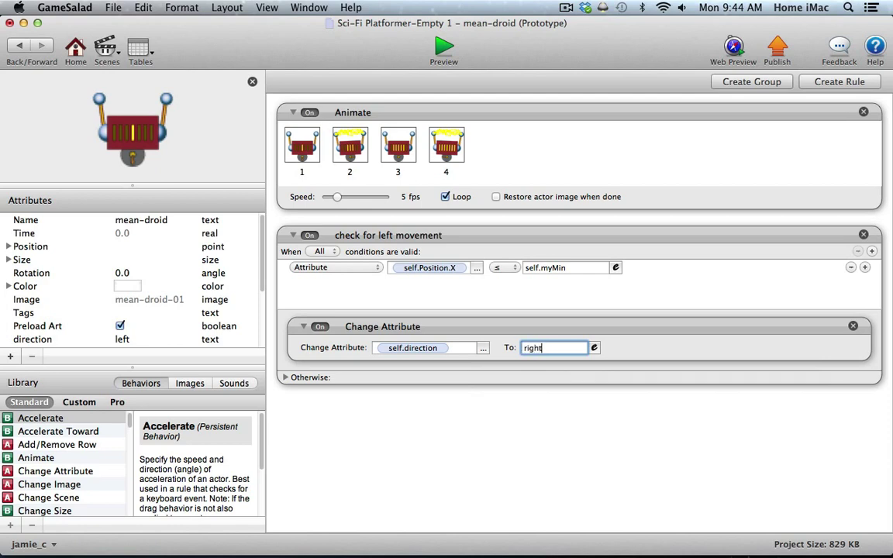
{"action": "key", "text": "Return"}
Duplicate the check for left movement rule and set the copy's Position.X comparison to ≥
{"action": "left_click_drag", "start_coordinate": [544, 367], "coordinate": [511, 338], "text": "alt"}
{"action": "left_click", "coordinate": [502, 406]}
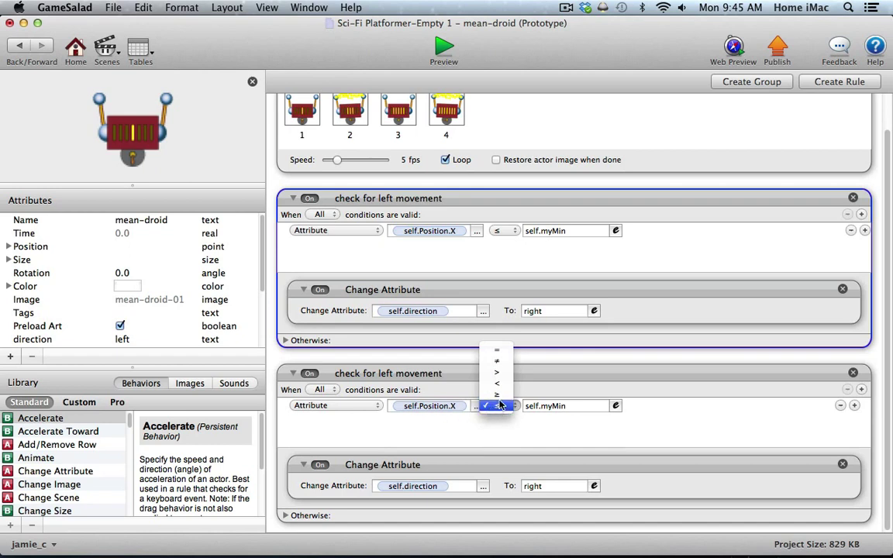
{"action": "left_click", "coordinate": [500, 396]}
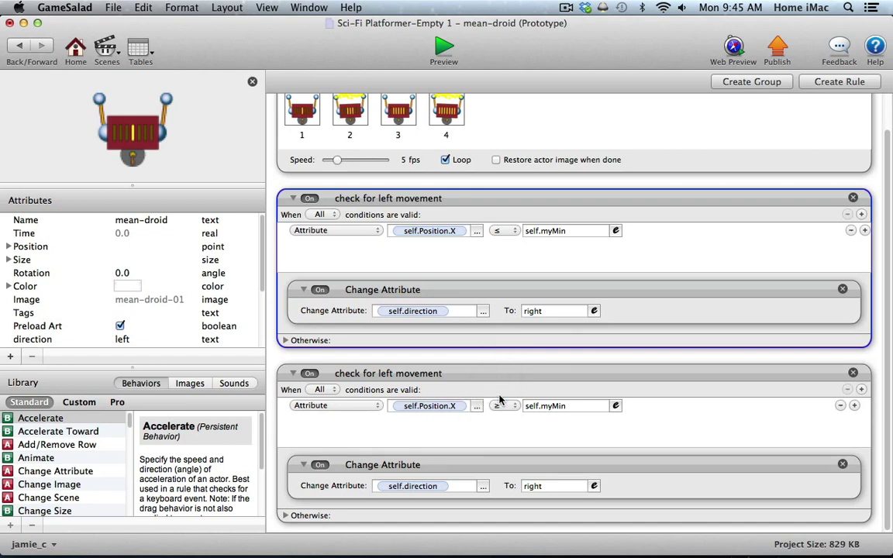
Replace the comparison value in the duplicated rule's condition with the expression self.myMax
{"action": "left_click", "coordinate": [616, 406]}
{"action": "left_click", "coordinate": [532, 426]}
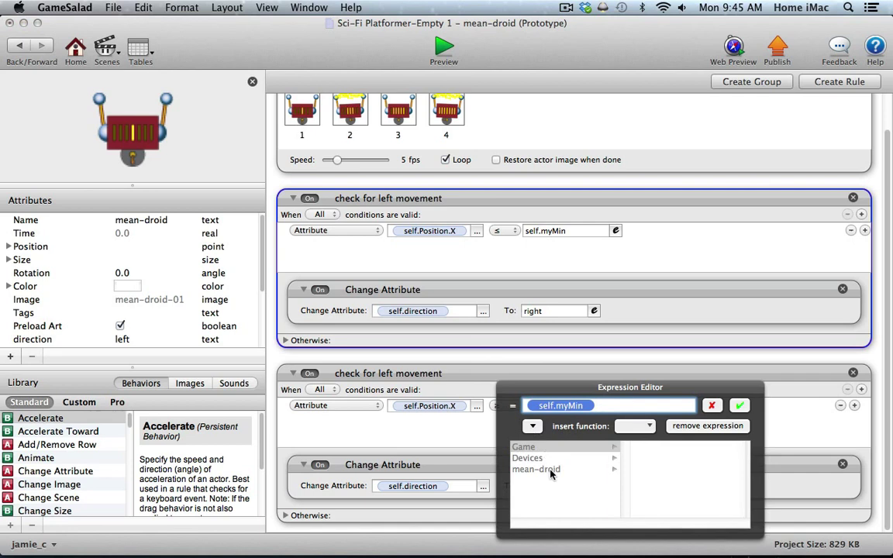
{"action": "left_click", "coordinate": [536, 469]}
{"action": "scroll", "coordinate": [747, 471], "scroll_direction": "down", "scroll_amount": 2}
{"action": "scroll", "coordinate": [746, 470], "scroll_direction": "down", "scroll_amount": 3}
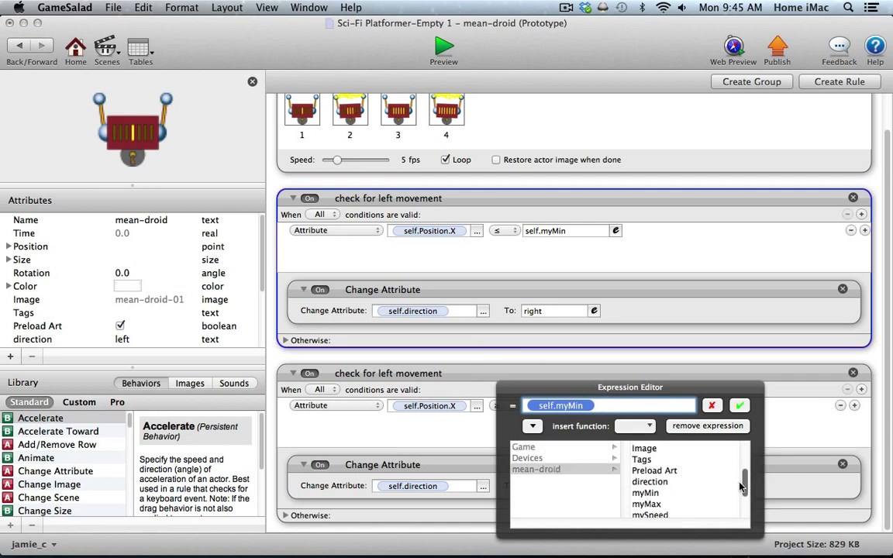
{"action": "left_click", "coordinate": [667, 496]}
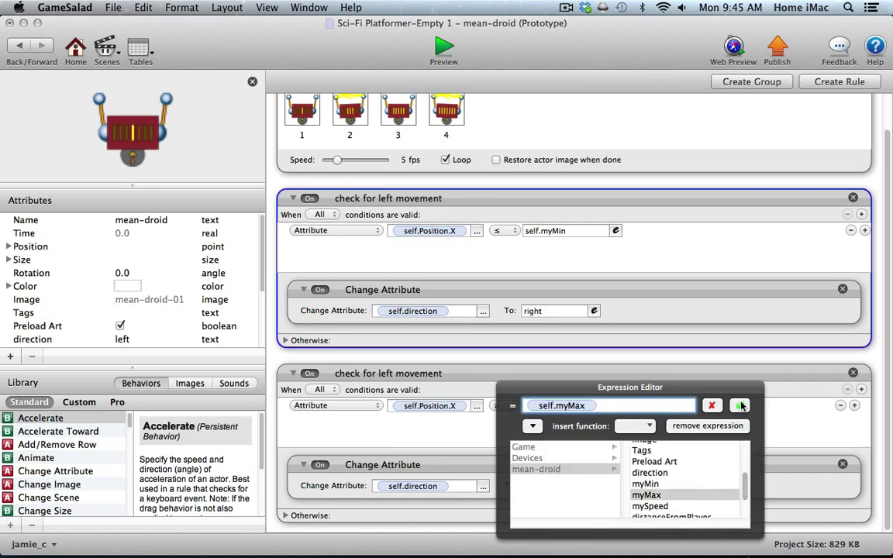
{"action": "left_click", "coordinate": [665, 369]}
Make the duplicated rule change self.direction to left and rename it check for right movement
{"action": "left_click", "coordinate": [543, 486]}
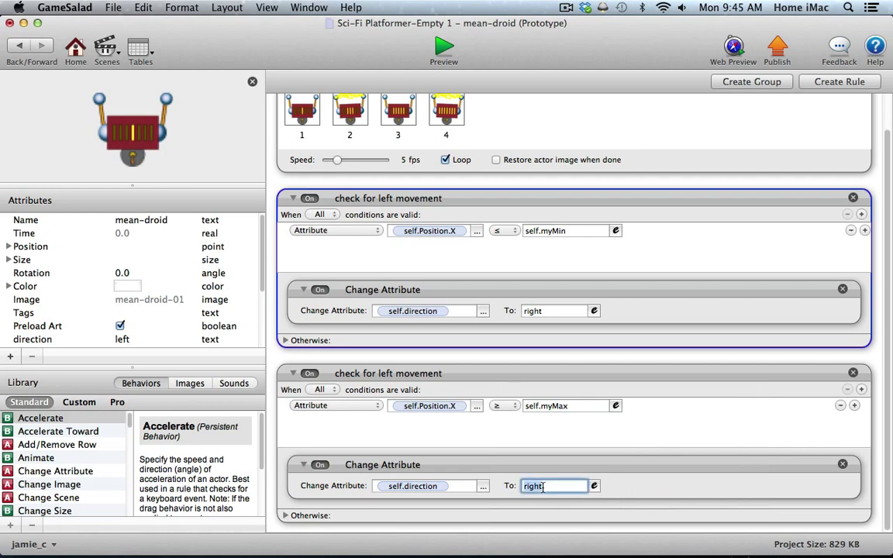
{"action": "type", "text": "left"}
{"action": "key", "text": "Return"}
{"action": "left_click", "coordinate": [431, 379]}
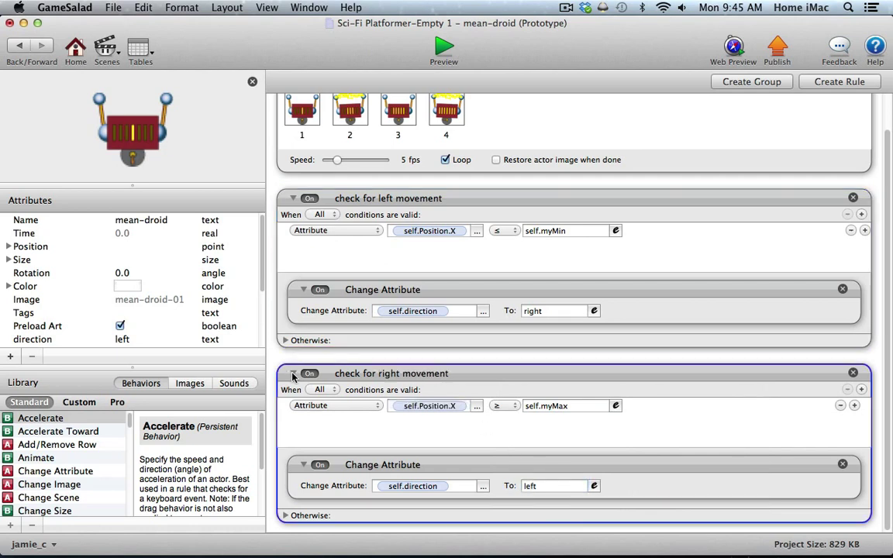
Collapse the two movement-check rules and the Animate behavior
{"action": "left_click", "coordinate": [293, 374]}
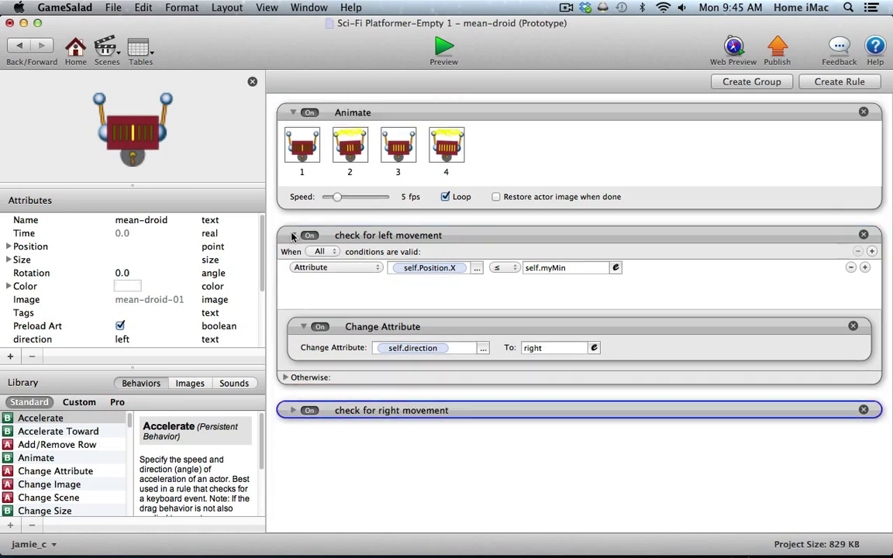
{"action": "left_click", "coordinate": [293, 231]}
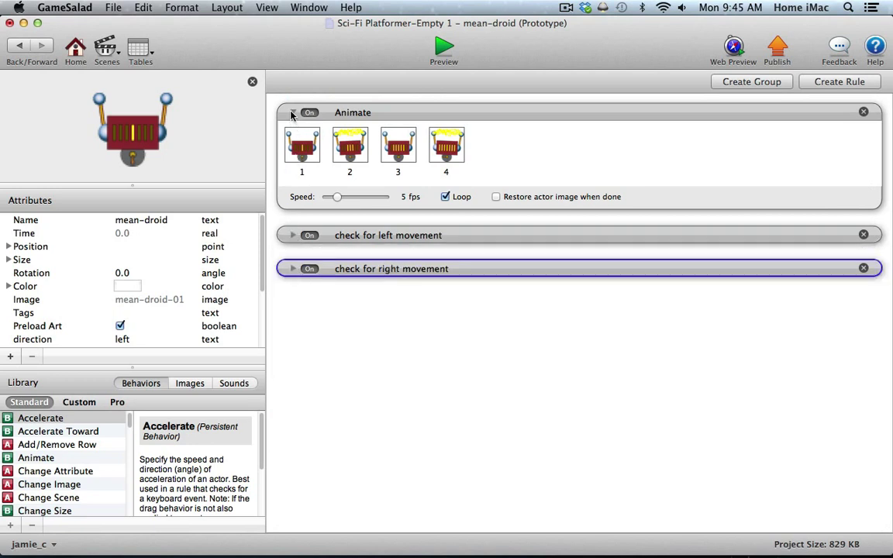
{"action": "left_click", "coordinate": [293, 113]}
{"action": "left_click", "coordinate": [347, 231]}
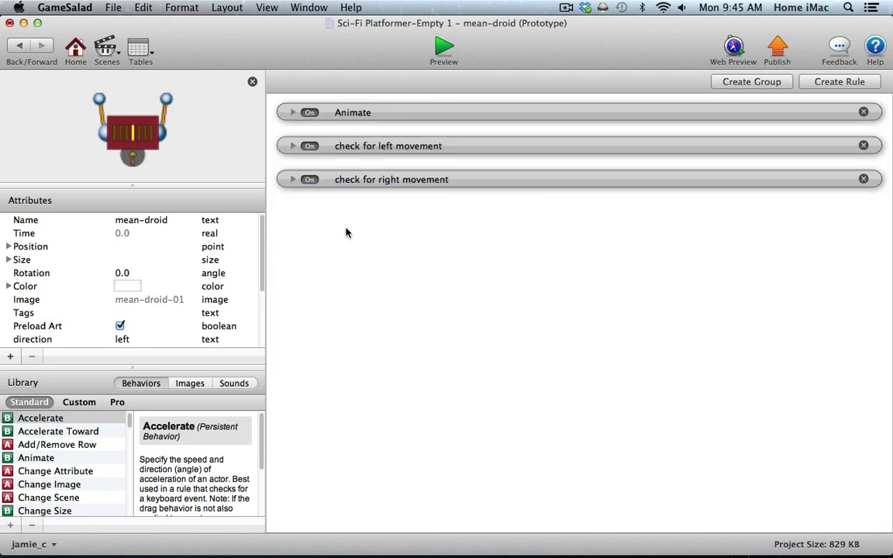
Create a new rule on the mean-droid with an attribute condition that tests self.direction
{"action": "left_click", "coordinate": [828, 82]}
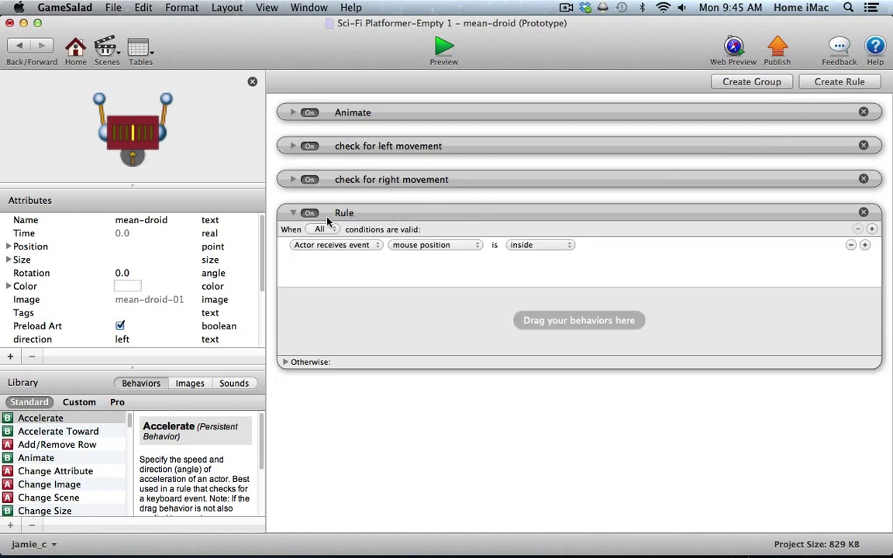
{"action": "left_click", "coordinate": [353, 245]}
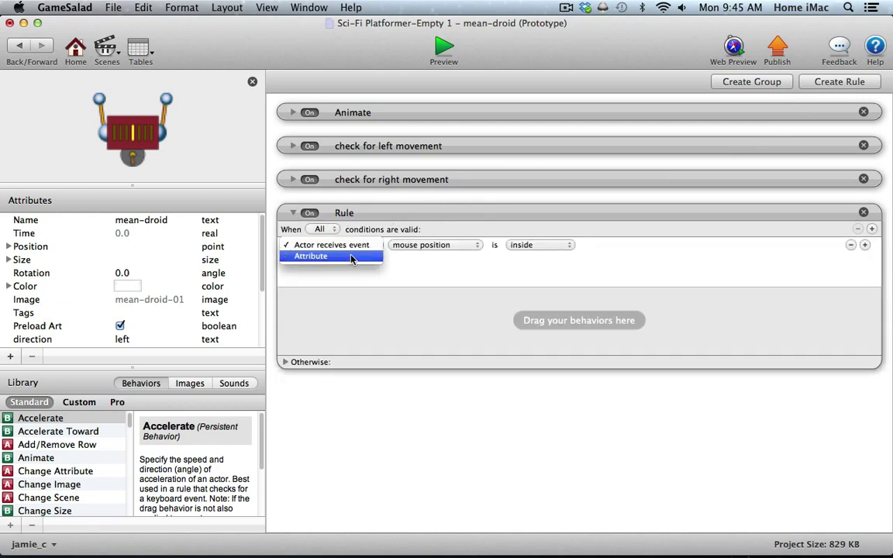
{"action": "left_click", "coordinate": [355, 255]}
{"action": "left_click", "coordinate": [477, 246]}
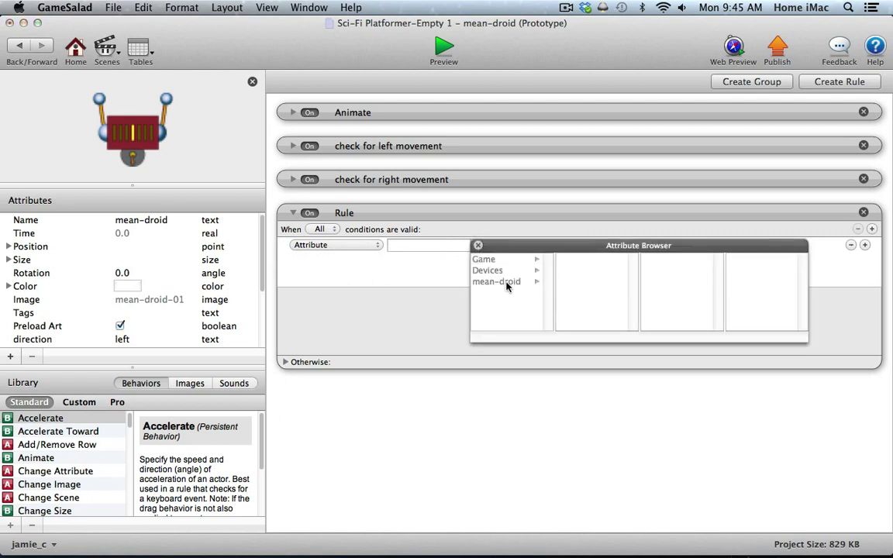
{"action": "left_click", "coordinate": [496, 282]}
{"action": "left_click_drag", "start_coordinate": [633, 273], "coordinate": [632, 295]}
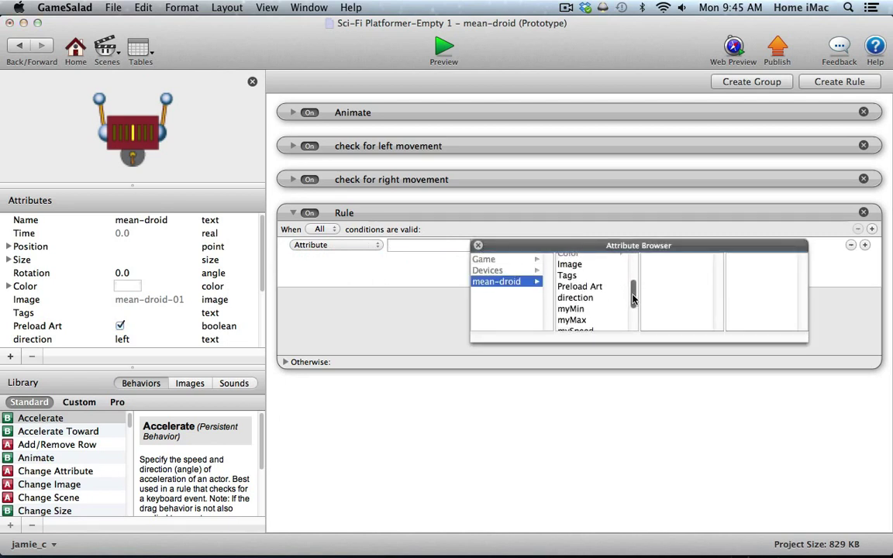
{"action": "left_click", "coordinate": [594, 296]}
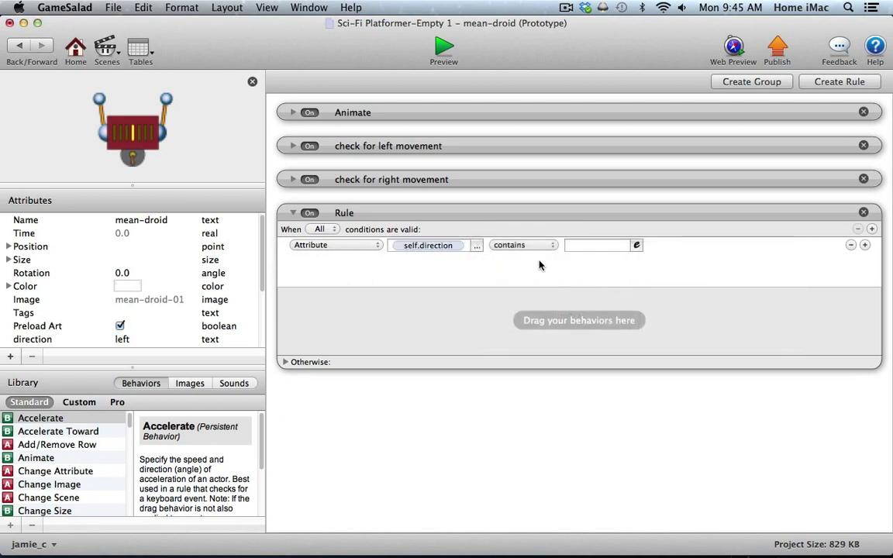
Set the new rule's self.direction condition to the comparison is with the value left
{"action": "left_click", "coordinate": [515, 245]}
{"action": "left_click", "coordinate": [521, 279]}
{"action": "left_click", "coordinate": [592, 245]}
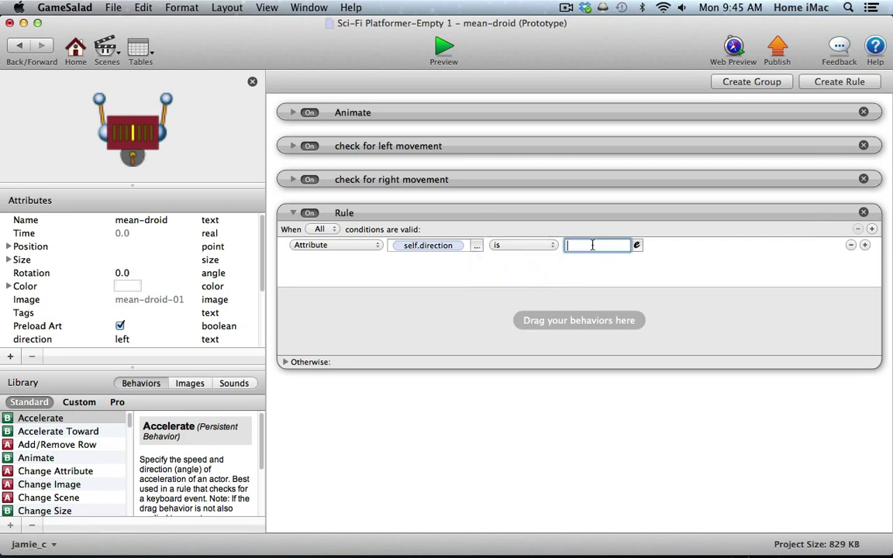
{"action": "type", "text": "left"}
{"action": "left_click", "coordinate": [417, 280]}
Add a Move behavior to the new rule with its direction set to 180
{"action": "left_click_drag", "start_coordinate": [130, 428], "coordinate": [131, 467]}
{"action": "left_click_drag", "start_coordinate": [29, 422], "coordinate": [370, 328]}
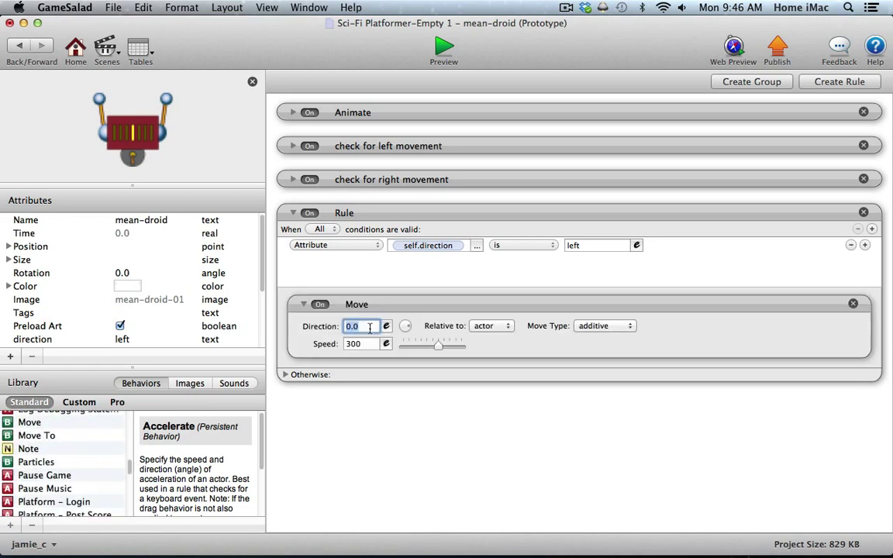
{"action": "type", "text": "180"}
{"action": "key", "text": "Return"}
Set the Move behavior's speed to the expression self.mySpeed
{"action": "left_click", "coordinate": [363, 344]}
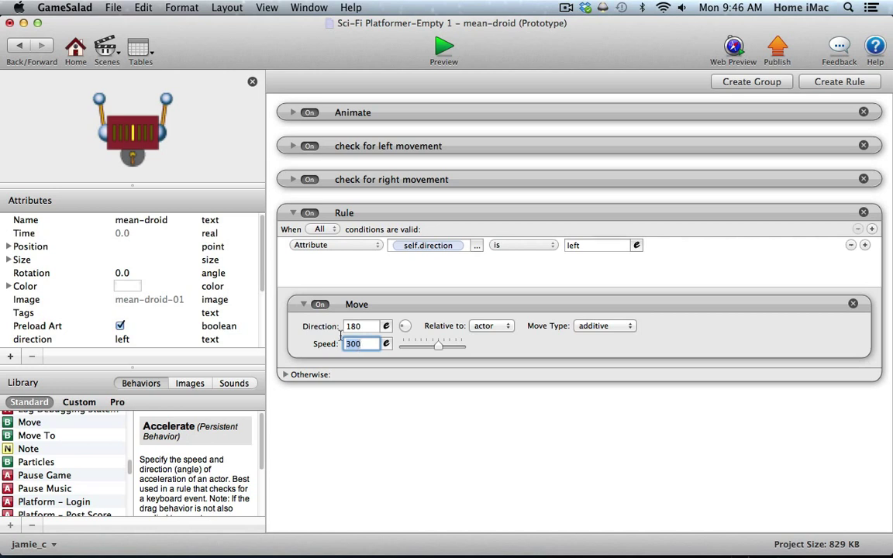
{"action": "left_click_drag", "start_coordinate": [264, 295], "coordinate": [264, 295]}
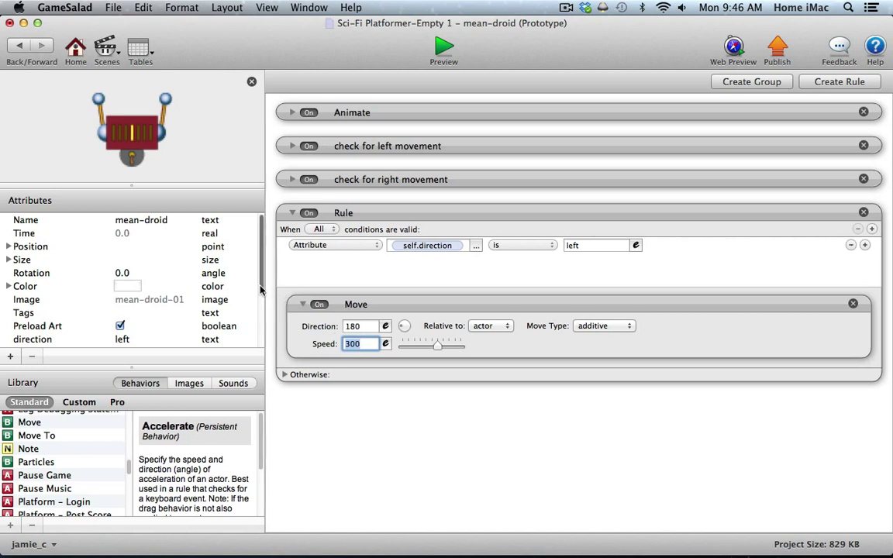
{"action": "scroll", "coordinate": [84, 320], "scroll_direction": "down", "scroll_amount": 5}
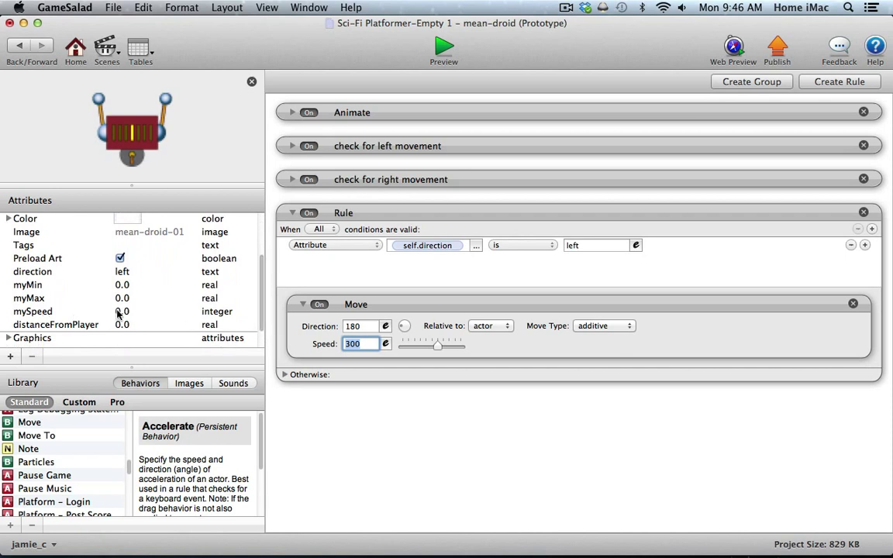
{"action": "left_click", "coordinate": [386, 344]}
{"action": "left_click", "coordinate": [353, 364]}
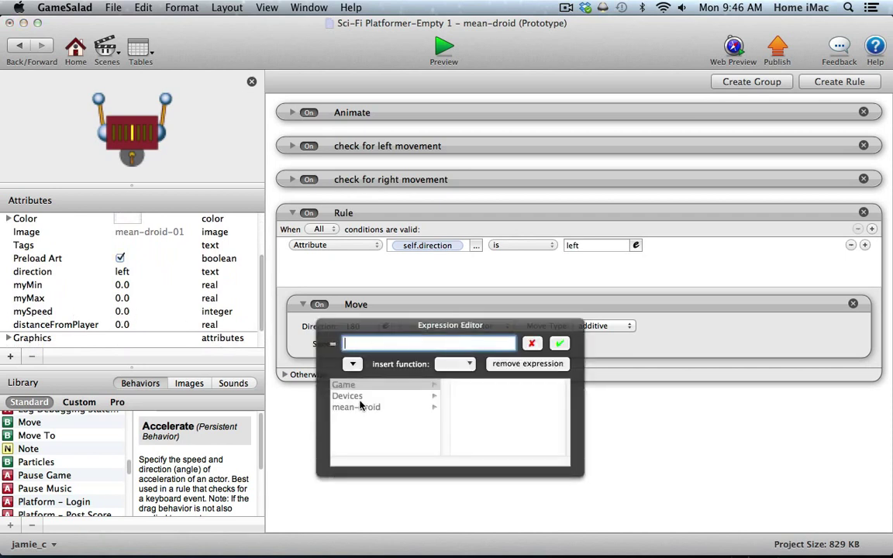
{"action": "left_click", "coordinate": [357, 406]}
{"action": "left_click_drag", "start_coordinate": [560, 397], "coordinate": [564, 423]}
{"action": "left_click", "coordinate": [497, 446]}
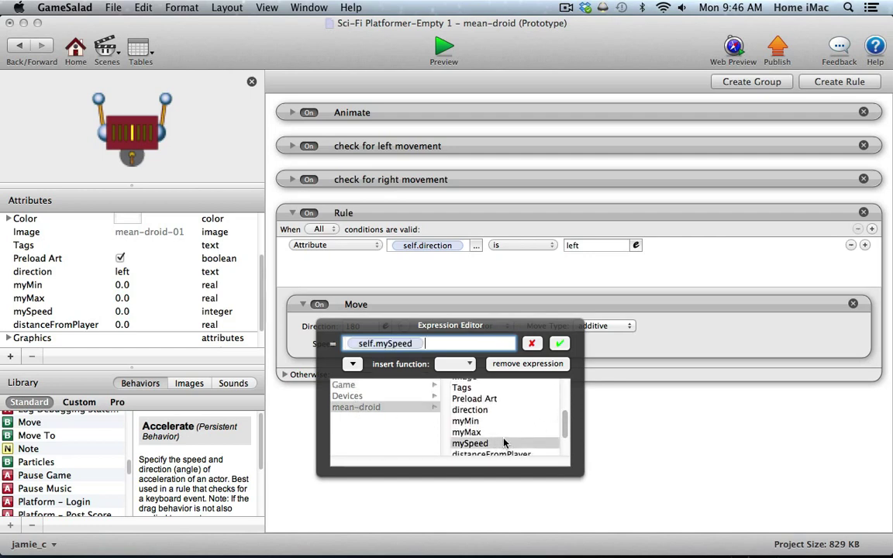
{"action": "key", "text": "Return"}
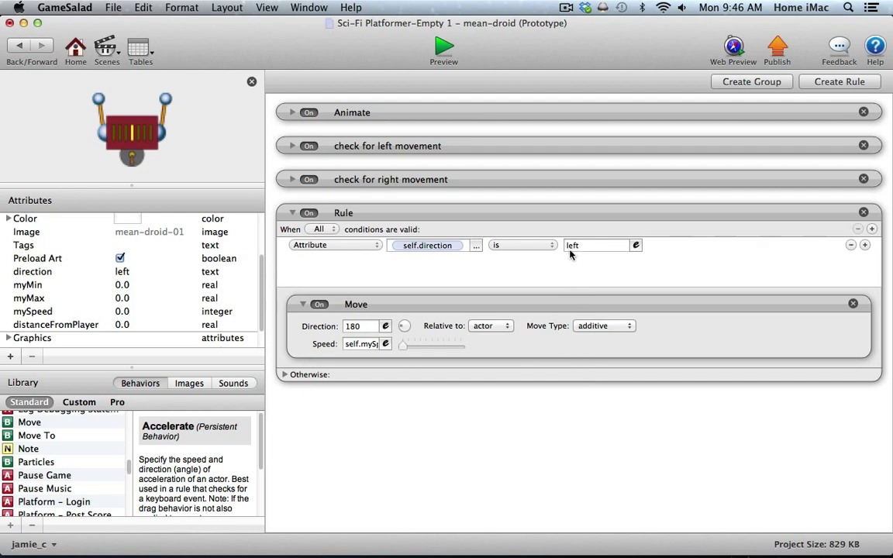
Copy the Move behavior into the rule's Otherwise section and set the copy's direction to 0
{"action": "left_click", "coordinate": [284, 375]}
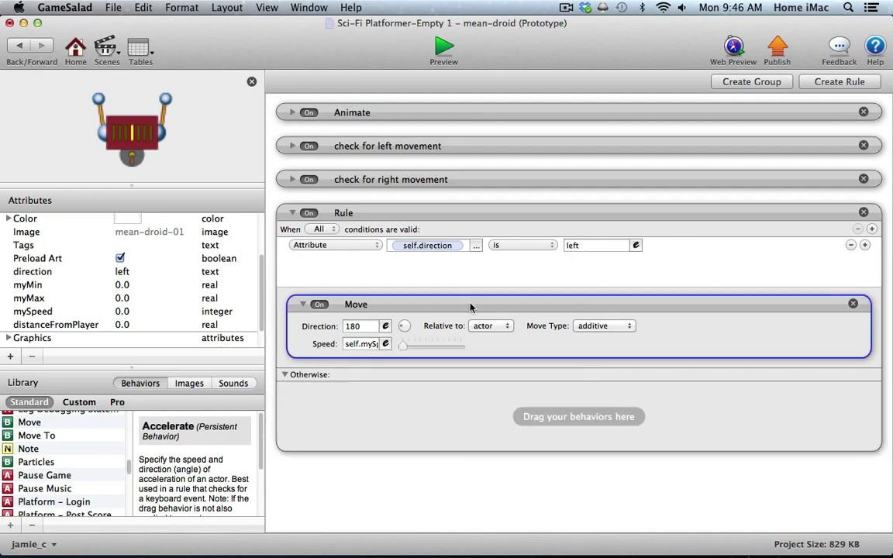
{"action": "left_click_drag", "start_coordinate": [470, 303], "coordinate": [470, 404]}
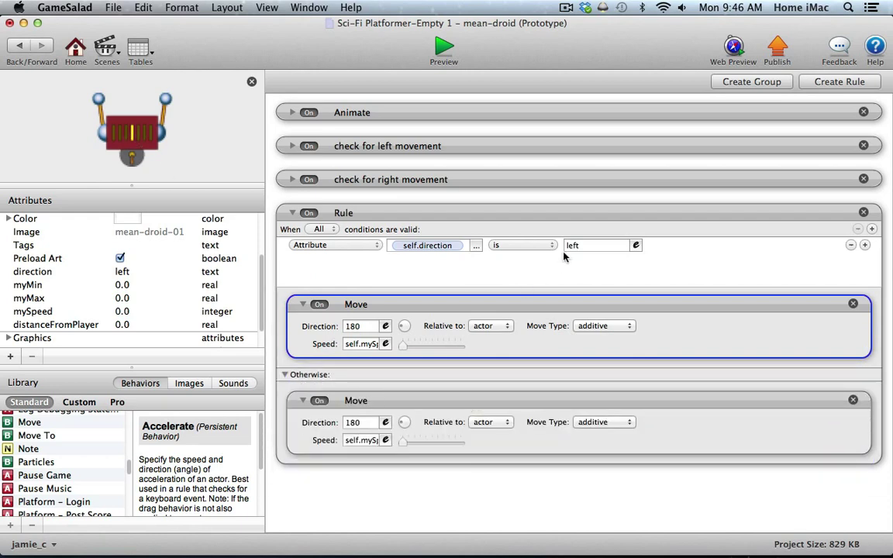
{"action": "left_click", "coordinate": [516, 283]}
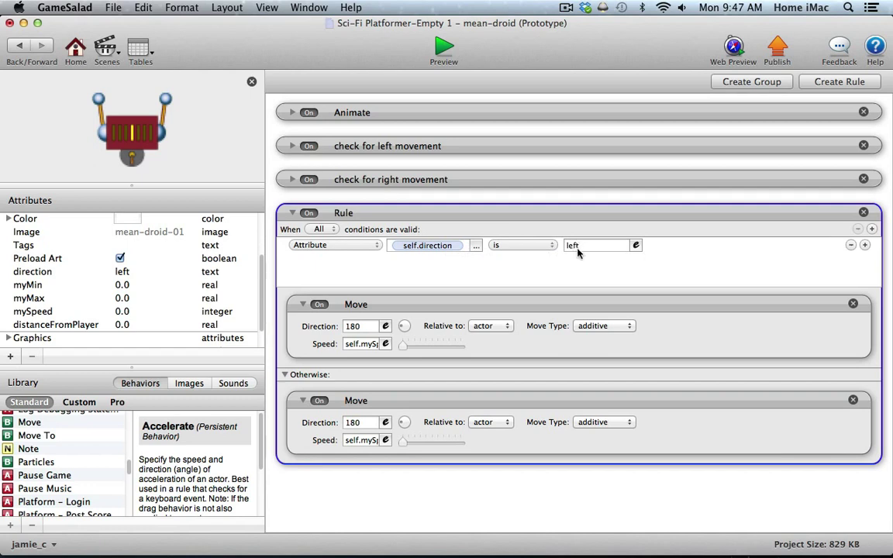
{"action": "left_click", "coordinate": [361, 423]}
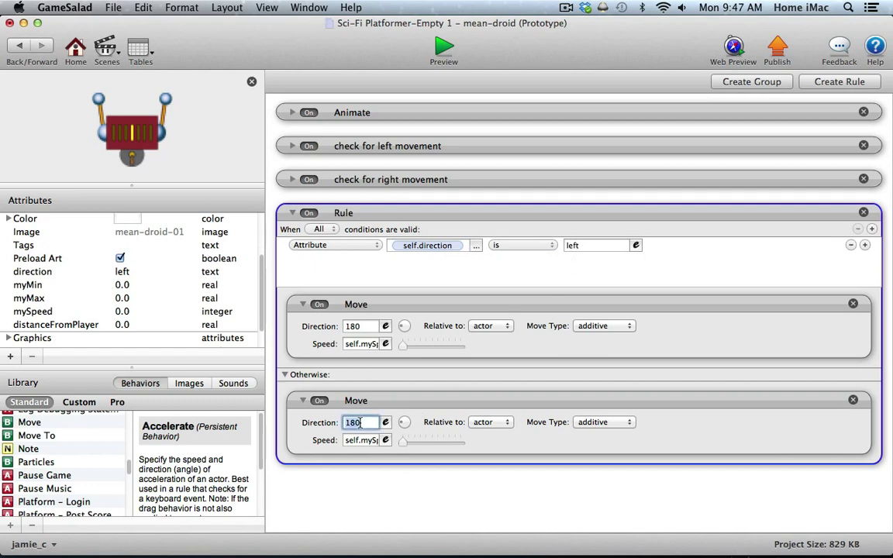
{"action": "type", "text": "0"}
{"action": "key", "text": "Return"}
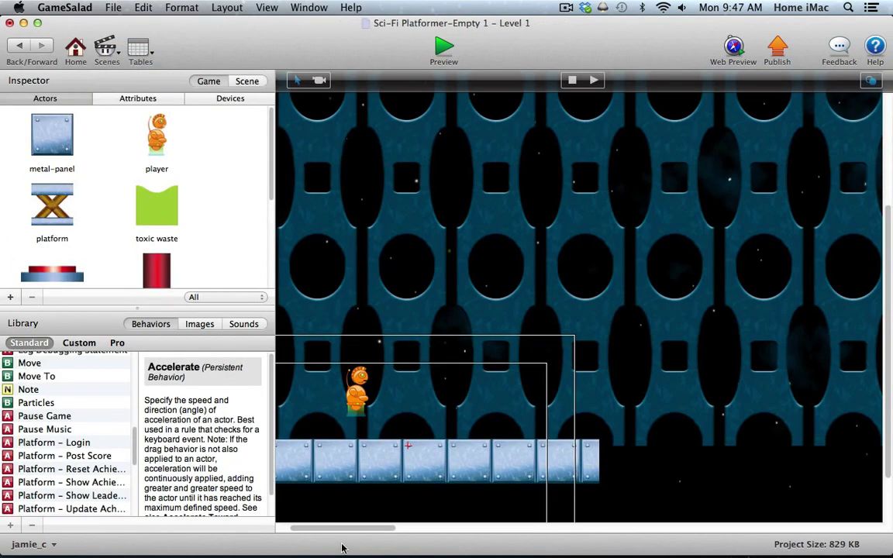
Delete the player actor standing above the metal-panel floor in the Level 1 scene
{"action": "left_click_drag", "start_coordinate": [355, 531], "coordinate": [322, 530]}
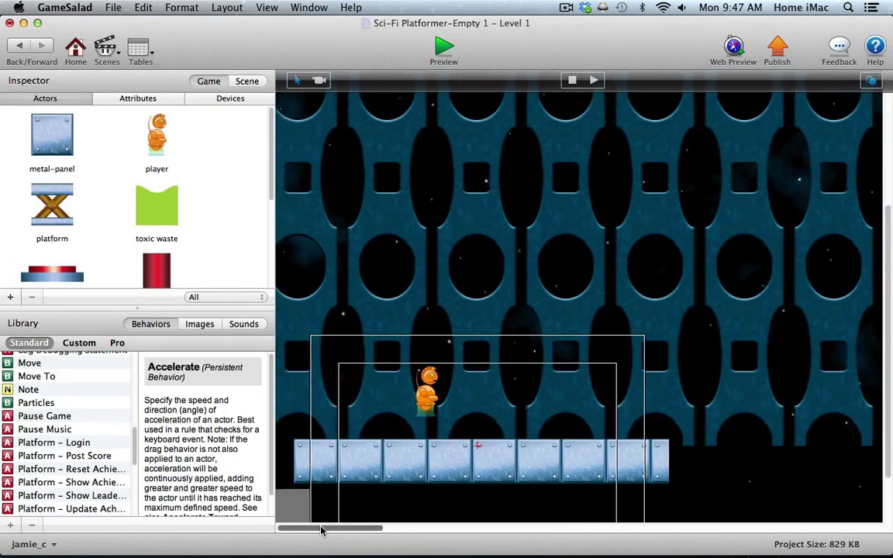
{"action": "left_click", "coordinate": [432, 405]}
{"action": "key", "text": "Delete"}
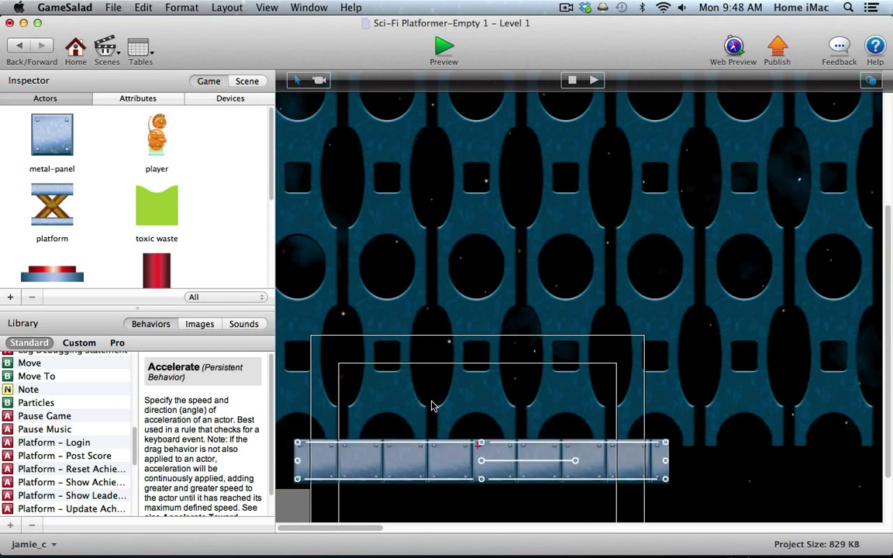
Place a mean-droid actor on the left end of the metal-panel floor in the Level 1 scene
{"action": "left_click", "coordinate": [298, 504]}
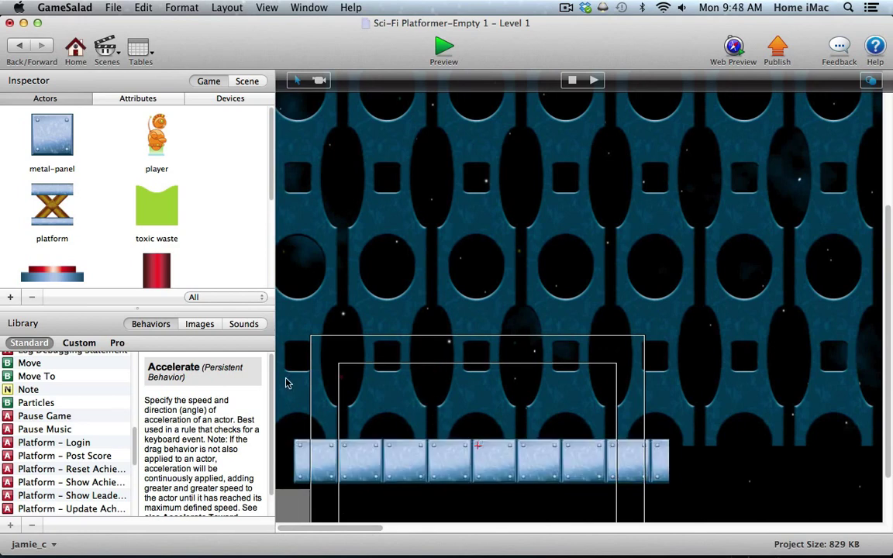
{"action": "left_click_drag", "start_coordinate": [276, 174], "coordinate": [277, 275]}
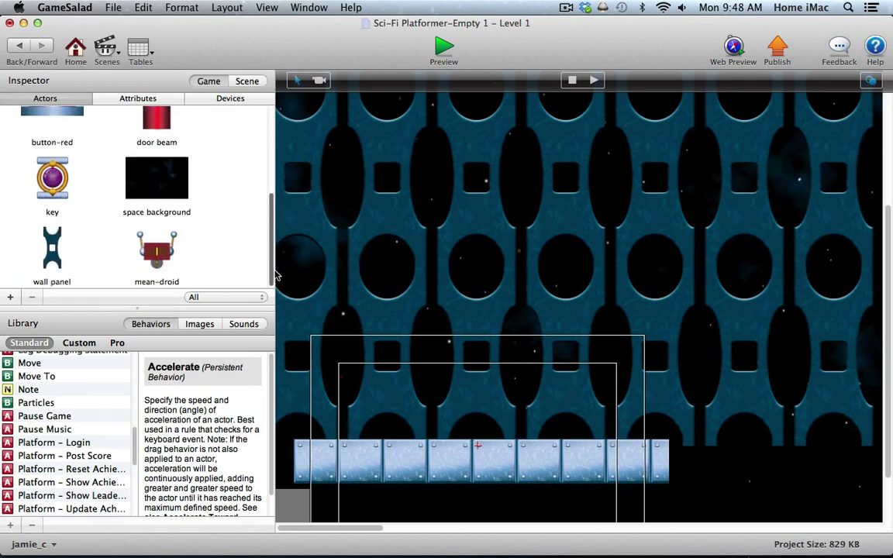
{"action": "left_click", "coordinate": [159, 255]}
{"action": "left_click_drag", "start_coordinate": [157, 256], "coordinate": [373, 428]}
Check the placed mean-droid's X position, set its myMin attribute to 70, and return to the scene
{"action": "double_click", "coordinate": [367, 425]}
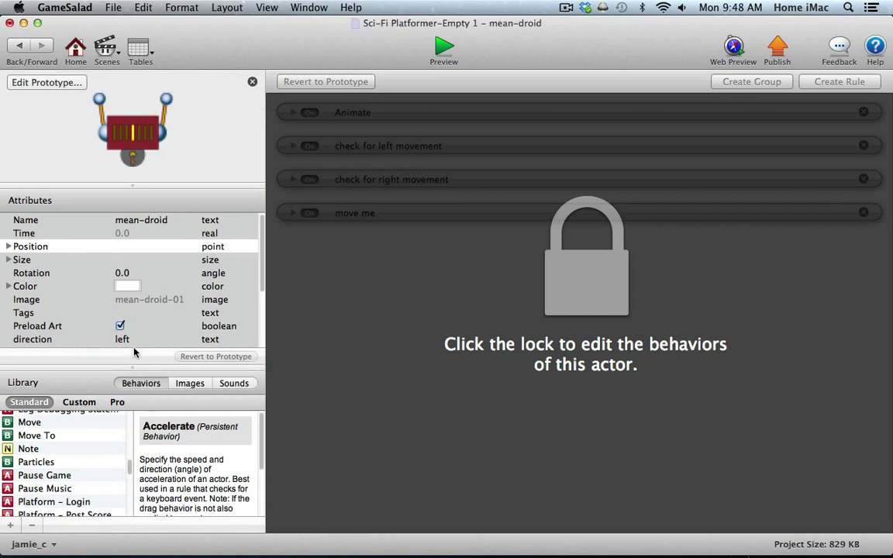
{"action": "left_click", "coordinate": [7, 246]}
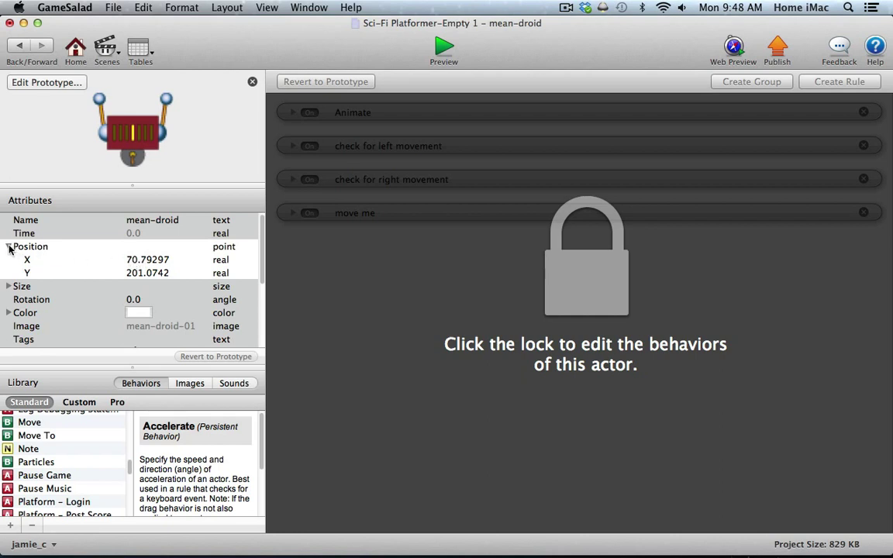
{"action": "left_click", "coordinate": [8, 246]}
{"action": "scroll", "coordinate": [260, 266], "scroll_direction": "down", "scroll_amount": 5}
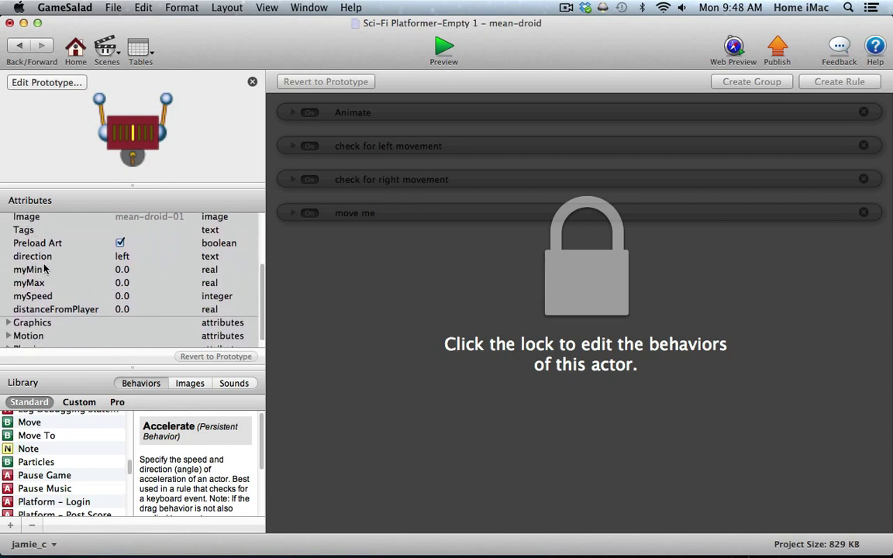
{"action": "left_click", "coordinate": [120, 268]}
{"action": "type", "text": "70"}
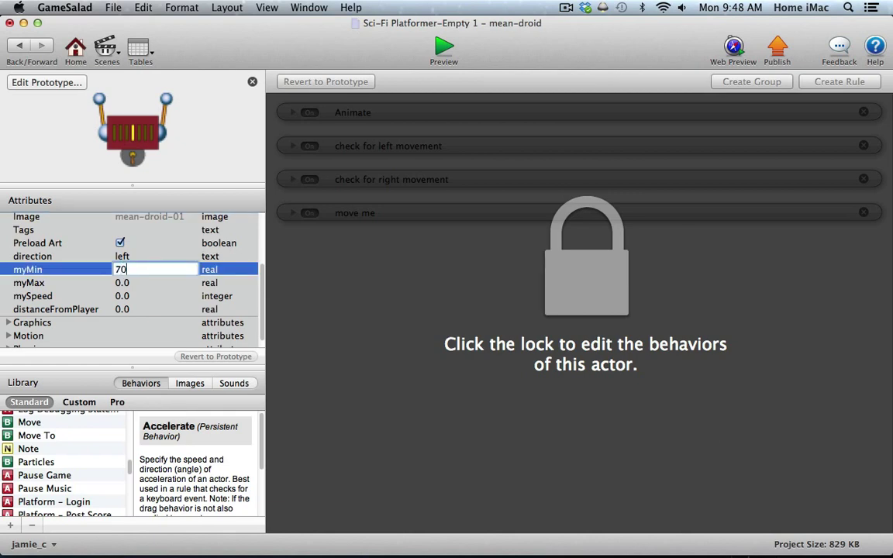
{"action": "key", "text": "Tab"}
{"action": "left_click", "coordinate": [20, 46]}
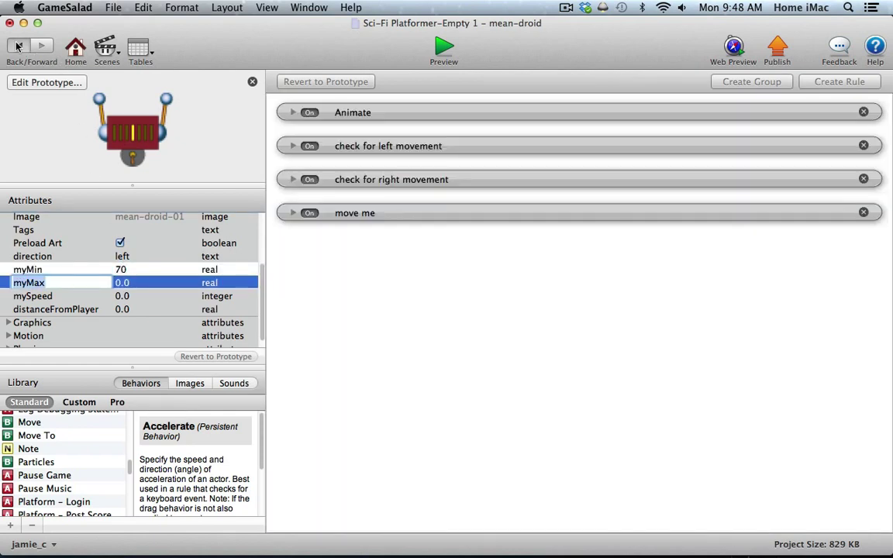
Move the mean-droid to the right end of the floor and set its myMax attribute to 415, based on its X position
{"action": "left_click_drag", "start_coordinate": [304, 422], "coordinate": [388, 406]}
{"action": "left_click_drag", "start_coordinate": [449, 414], "coordinate": [534, 429]}
{"action": "double_click", "coordinate": [534, 429]}
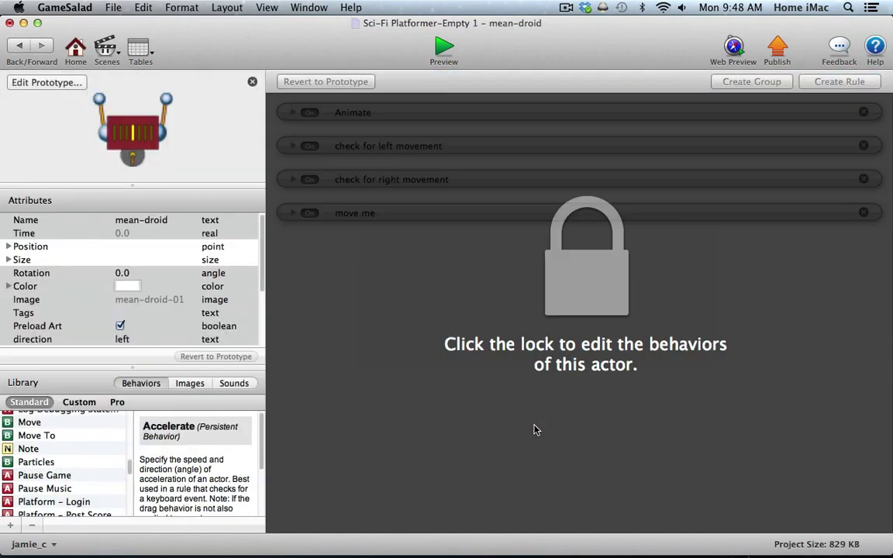
{"action": "left_click", "coordinate": [9, 247]}
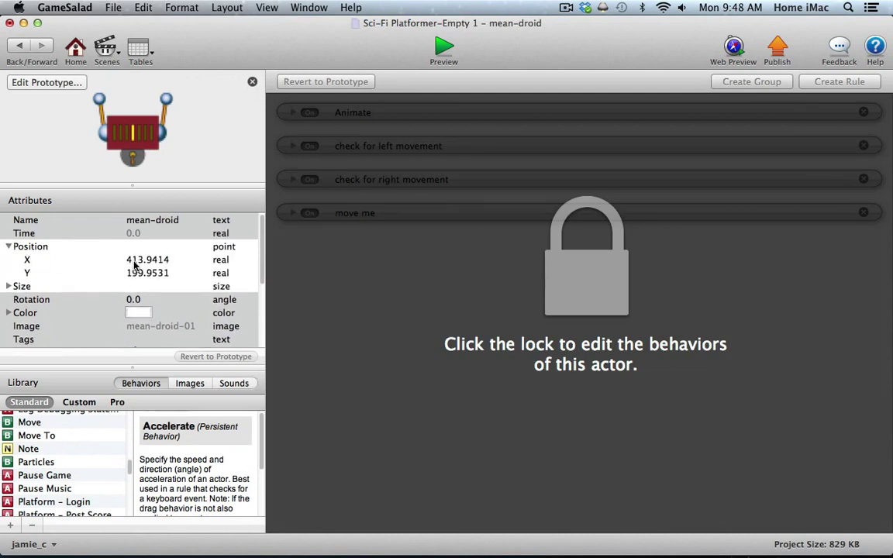
{"action": "scroll", "coordinate": [256, 277], "scroll_direction": "down", "scroll_amount": 5}
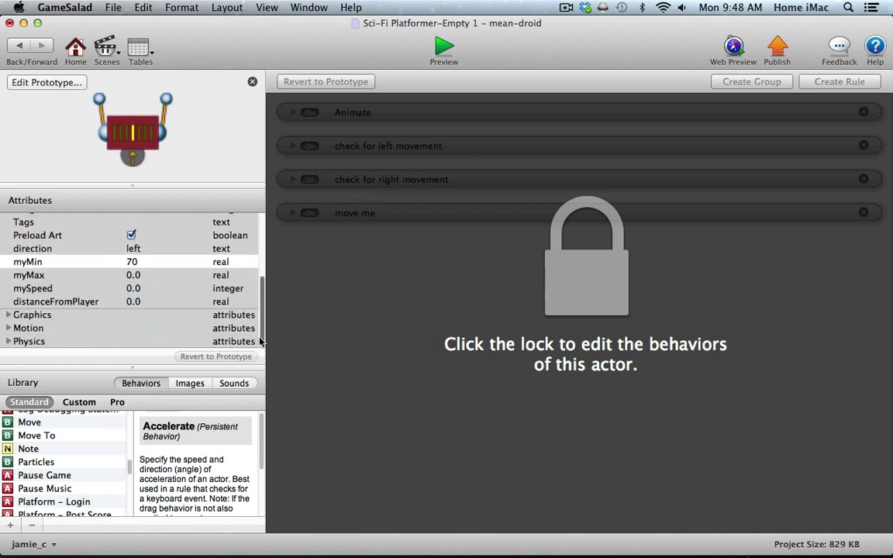
{"action": "double_click", "coordinate": [134, 275]}
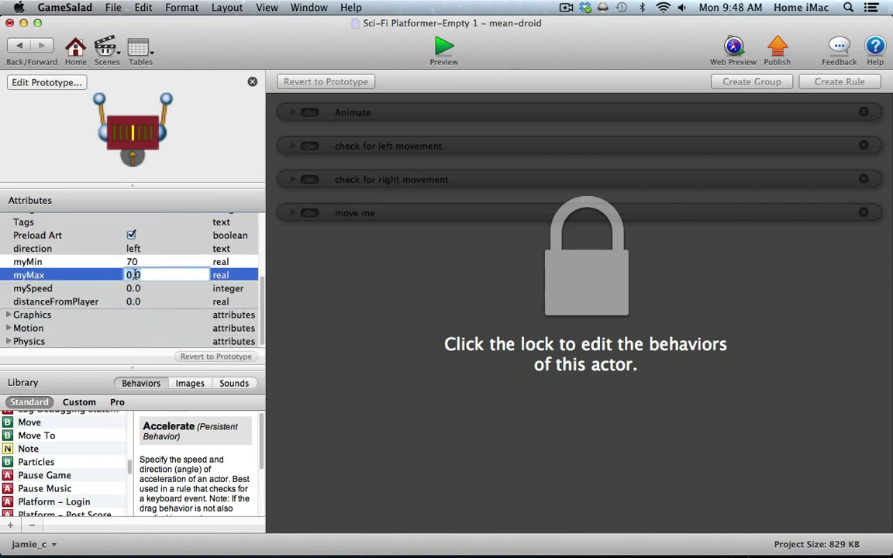
{"action": "type", "text": "415"}
{"action": "key", "text": "Tab"}
Set the placed mean-droid's mySpeed attribute to 100 and return to the Level 1 scene
{"action": "left_click", "coordinate": [131, 289]}
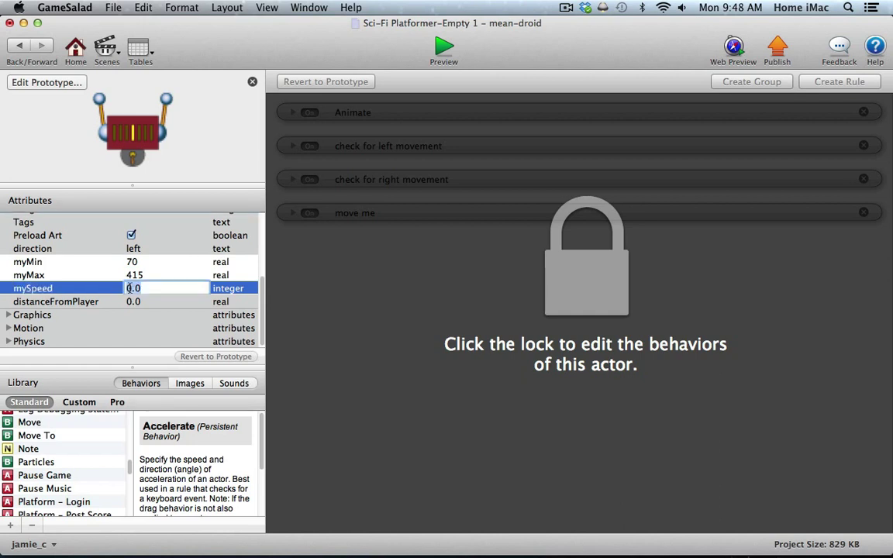
{"action": "type", "text": "10"}
{"action": "key", "text": "Tab"}
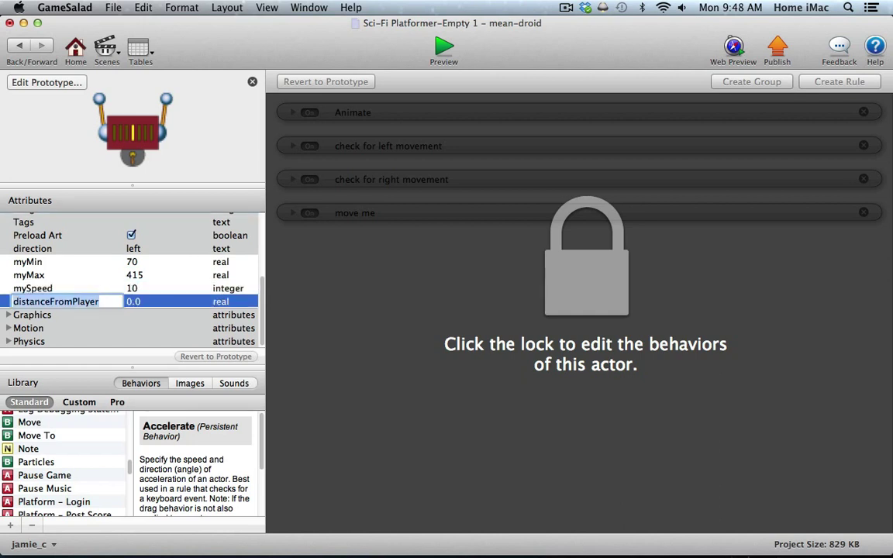
{"action": "key", "text": "Tab"}
{"action": "left_click", "coordinate": [133, 288]}
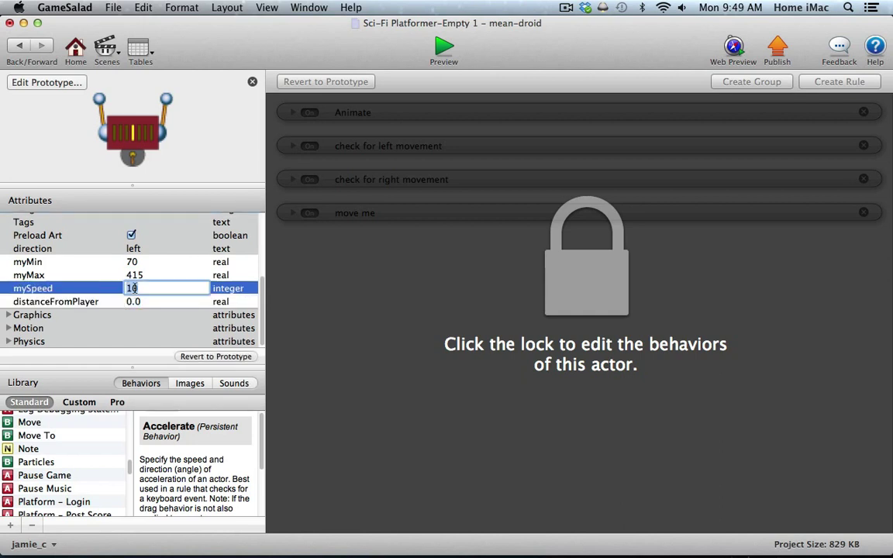
{"action": "type", "text": "0"}
{"action": "key", "text": "Tab"}
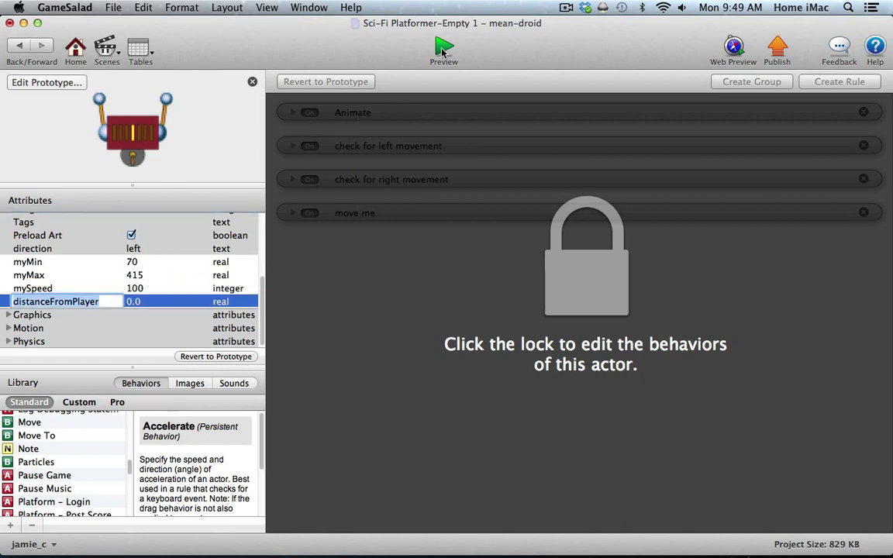
{"action": "left_click", "coordinate": [20, 45]}
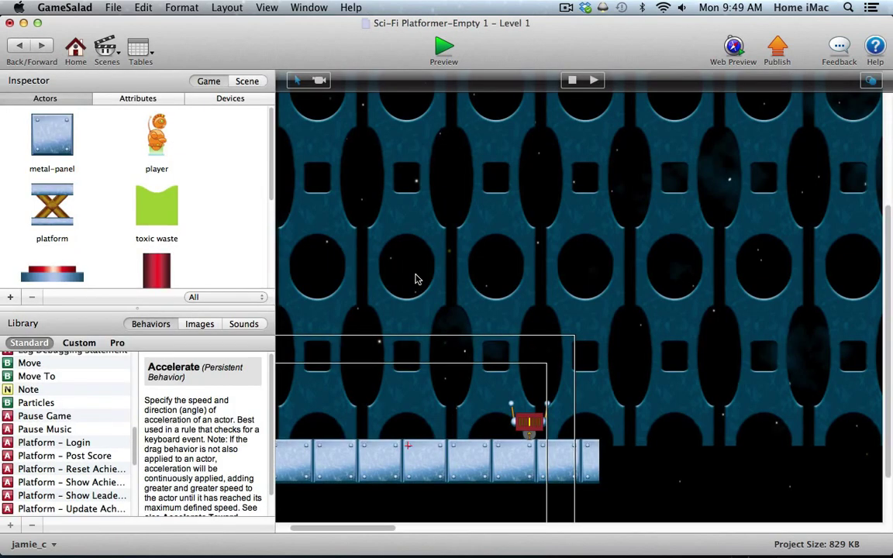
Move the mean-droid back toward the middle of the metal-panel floor and preview its patrol movement
{"action": "left_click_drag", "start_coordinate": [535, 430], "coordinate": [445, 426]}
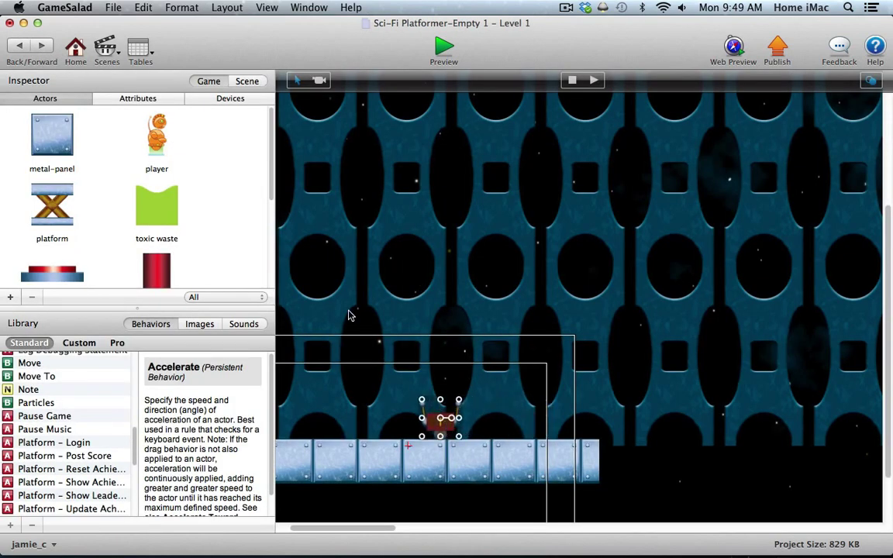
{"action": "left_click", "coordinate": [443, 48]}
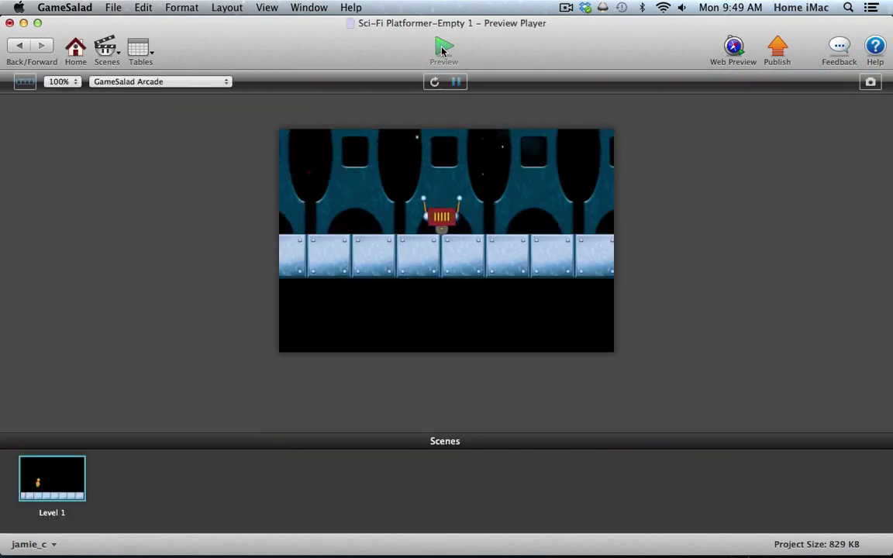
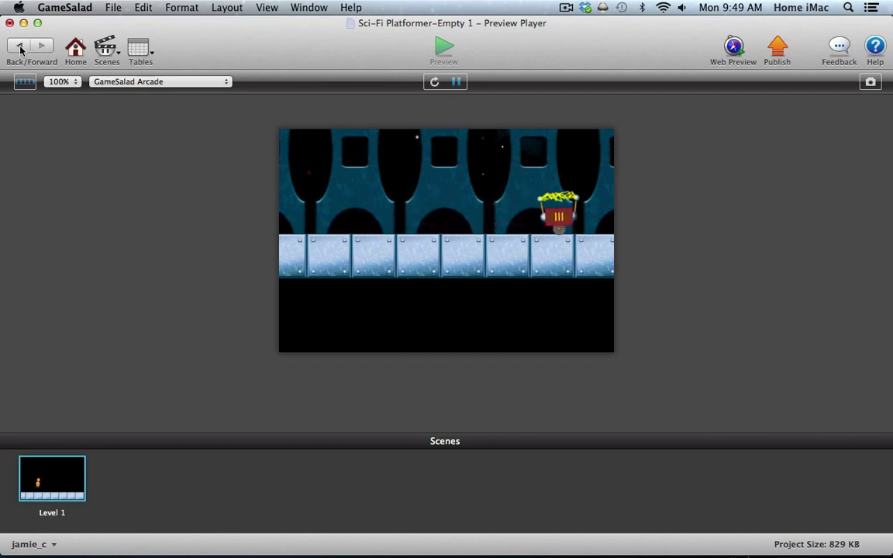
{"action": "left_click", "coordinate": [21, 48]}
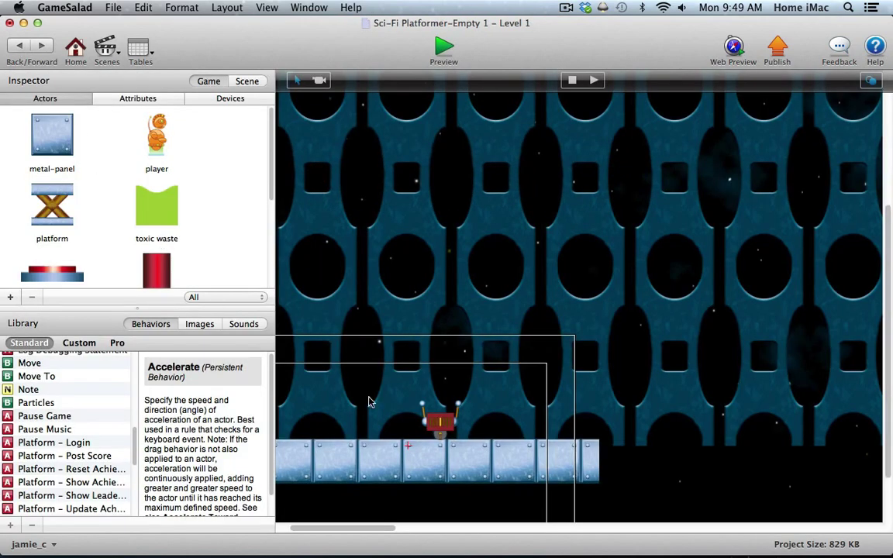
Set the placed mean-droid's mySpeed attribute to 200 and return to the scene
{"action": "double_click", "coordinate": [439, 423]}
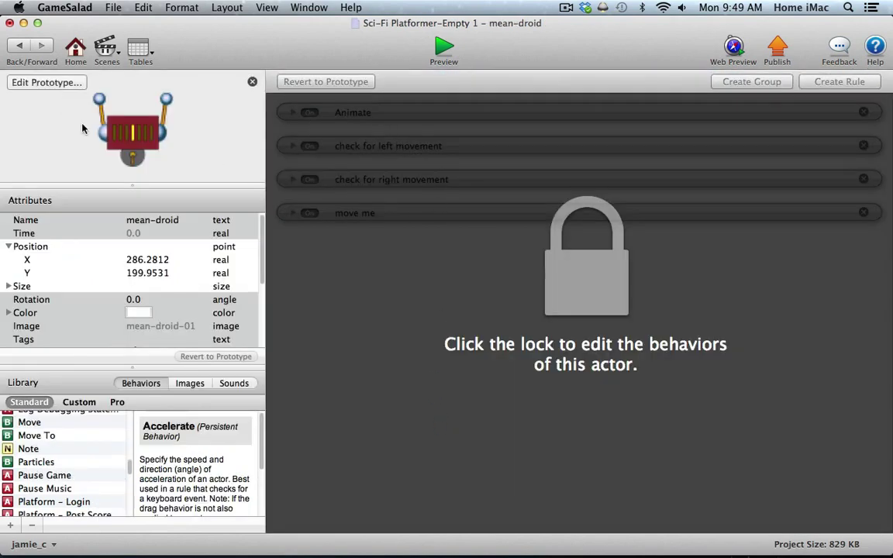
{"action": "scroll", "coordinate": [238, 264], "scroll_direction": "down", "scroll_amount": 5}
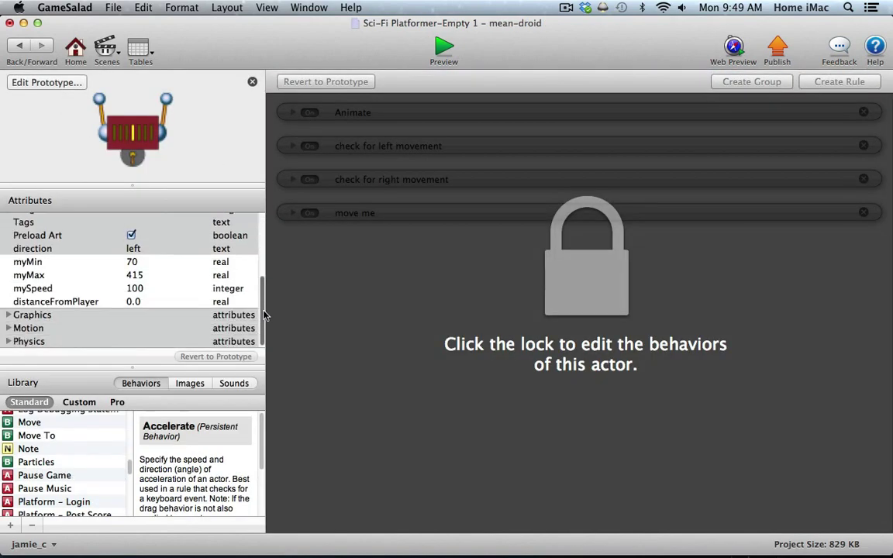
{"action": "double_click", "coordinate": [135, 288]}
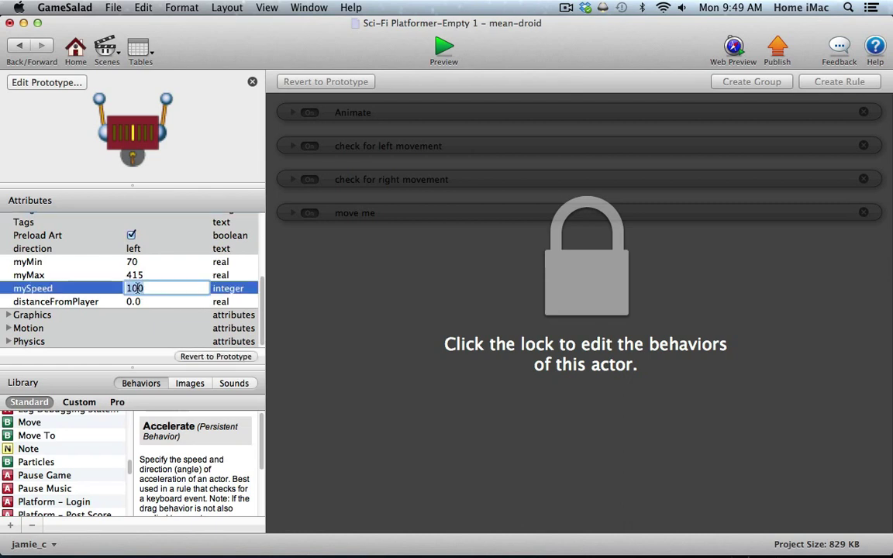
{"action": "type", "text": "2"}
{"action": "key", "text": "Tab"}
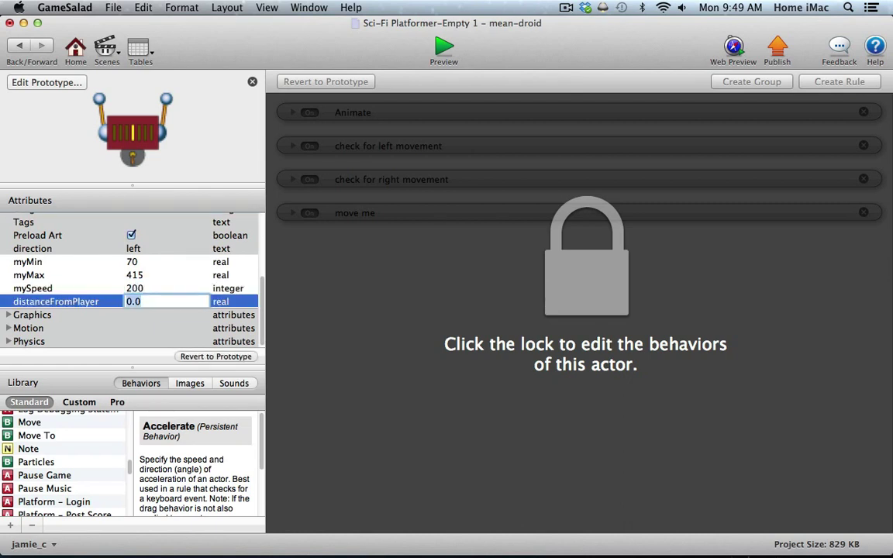
{"action": "left_click", "coordinate": [17, 45]}
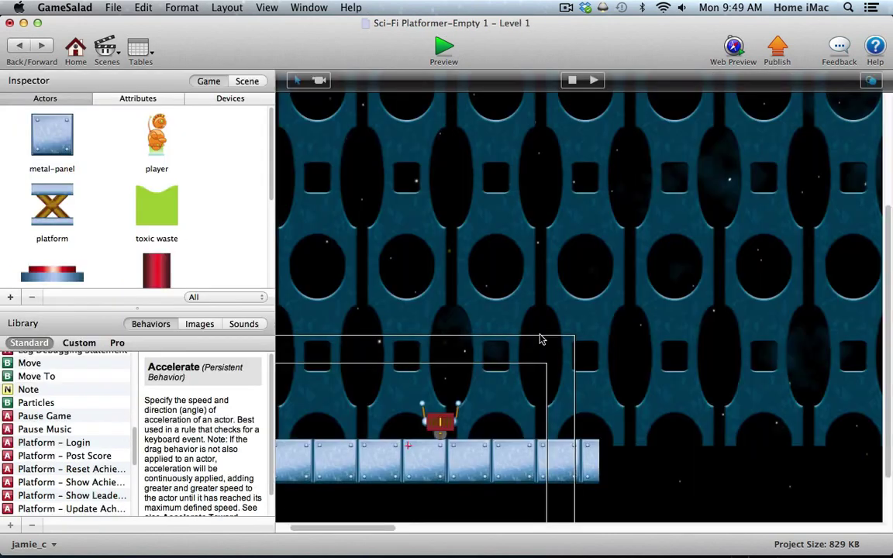
Nudge the mean-droid slightly upward off the metal-panel floor and preview the level
{"action": "left_click", "coordinate": [457, 418]}
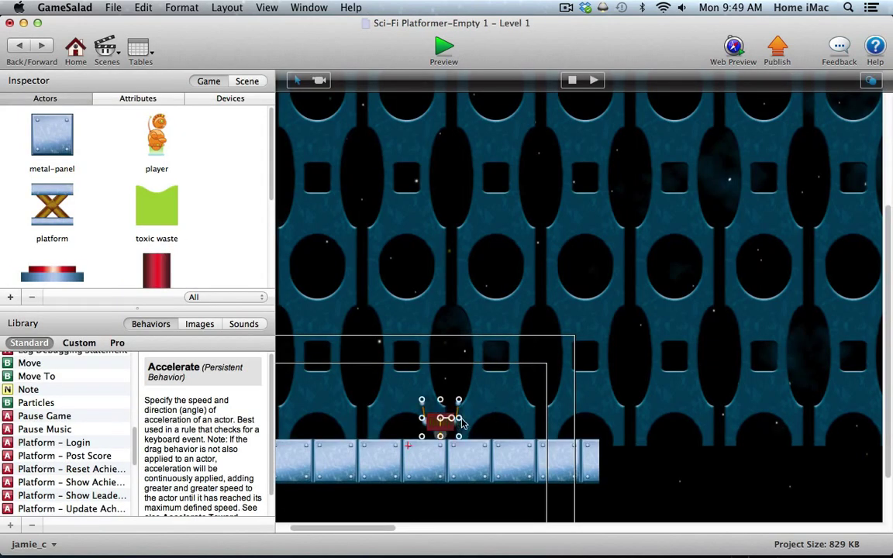
{"action": "key", "text": "Up"}
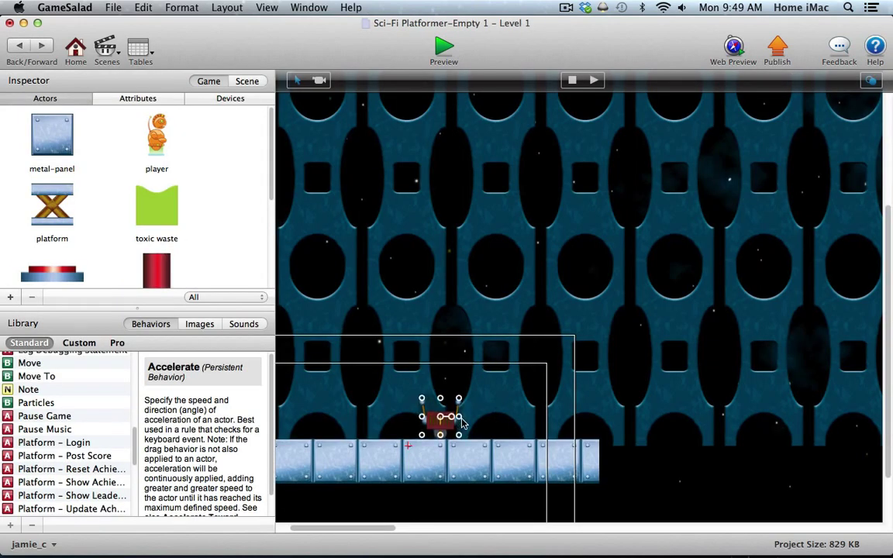
{"action": "scroll", "coordinate": [883, 473], "scroll_direction": "down", "scroll_amount": 3}
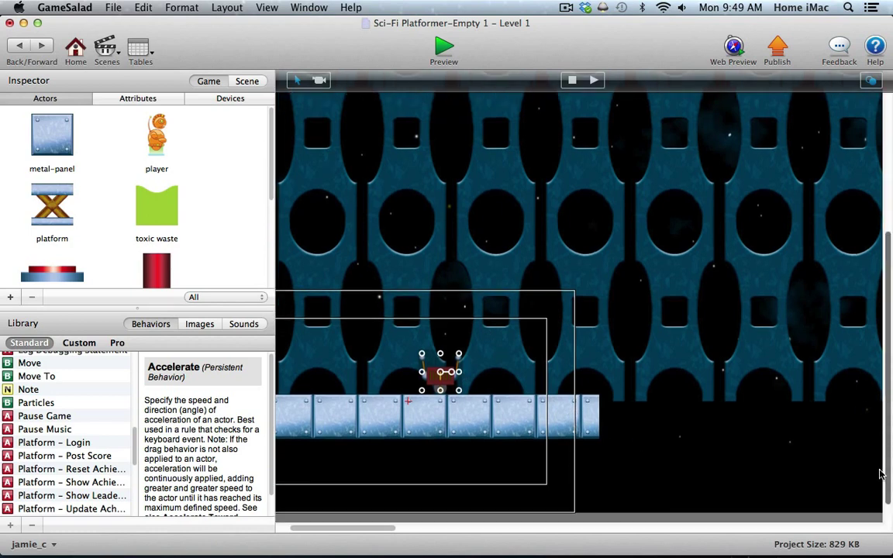
{"action": "left_click", "coordinate": [442, 49]}
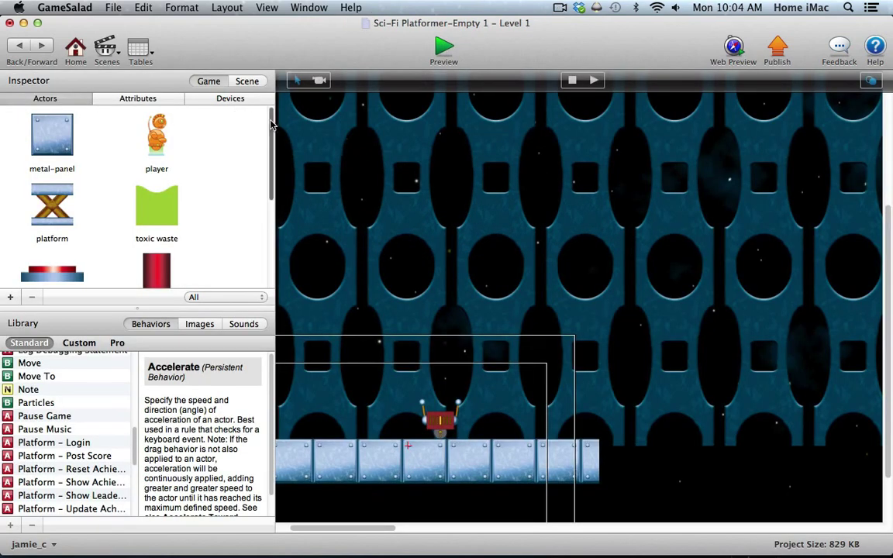
Open the mean-droid prototype from the actor list and add a Constrain Attribute behavior above the Animate behavior
{"action": "scroll", "coordinate": [249, 186], "scroll_direction": "down", "scroll_amount": 5}
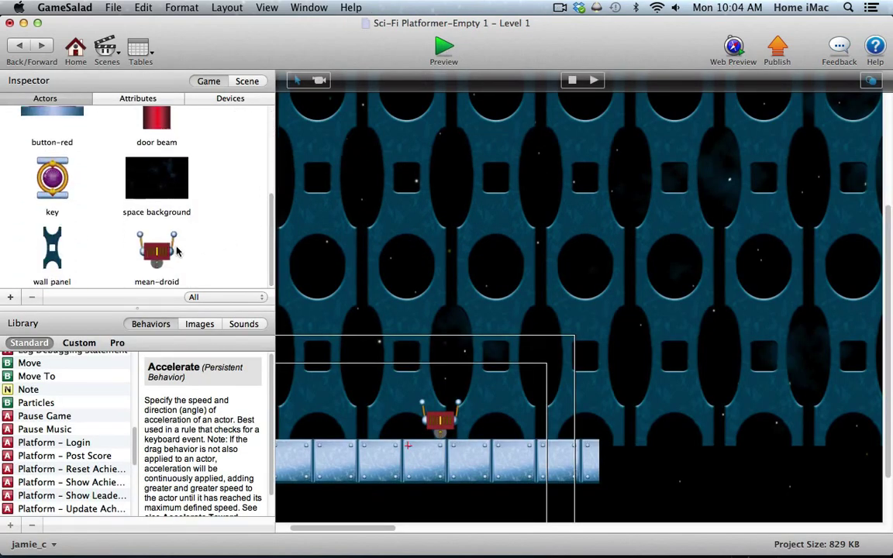
{"action": "double_click", "coordinate": [155, 233]}
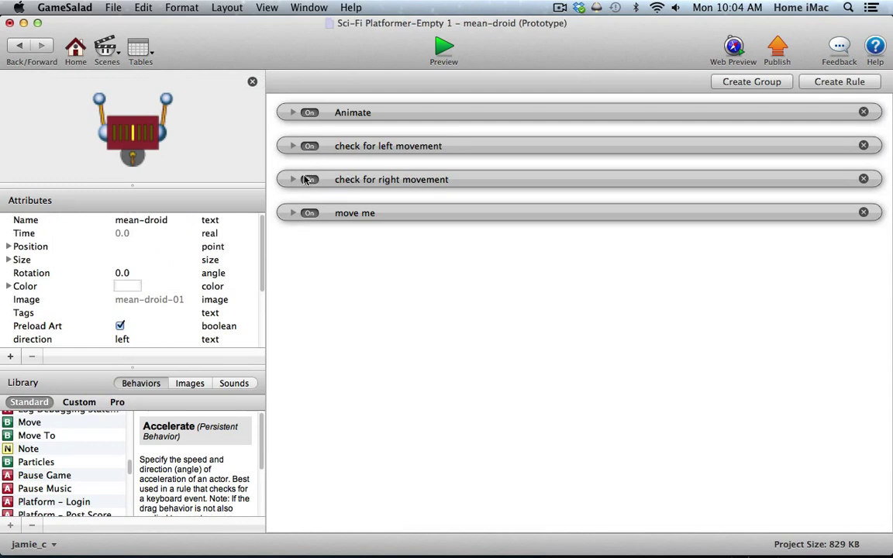
{"action": "left_click_drag", "start_coordinate": [208, 367], "coordinate": [205, 262]}
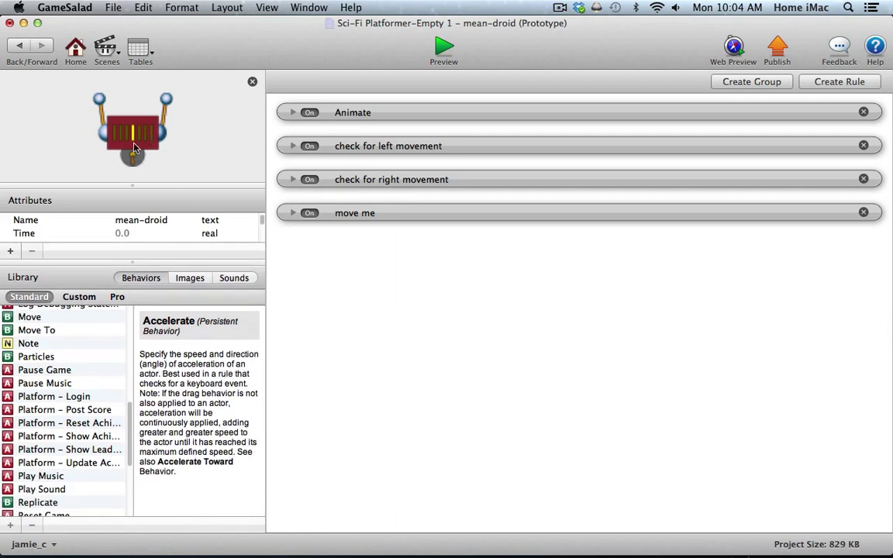
{"action": "left_click_drag", "start_coordinate": [129, 408], "coordinate": [120, 291]}
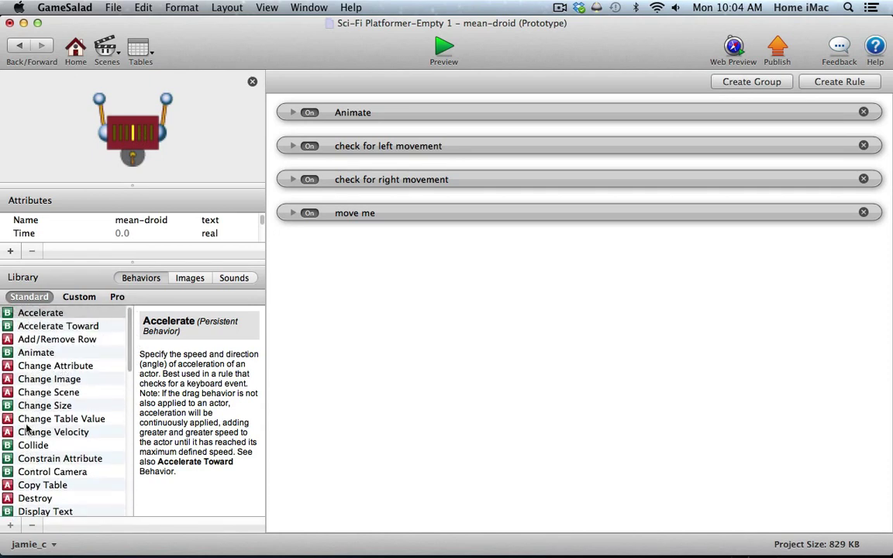
{"action": "left_click_drag", "start_coordinate": [17, 457], "coordinate": [320, 111]}
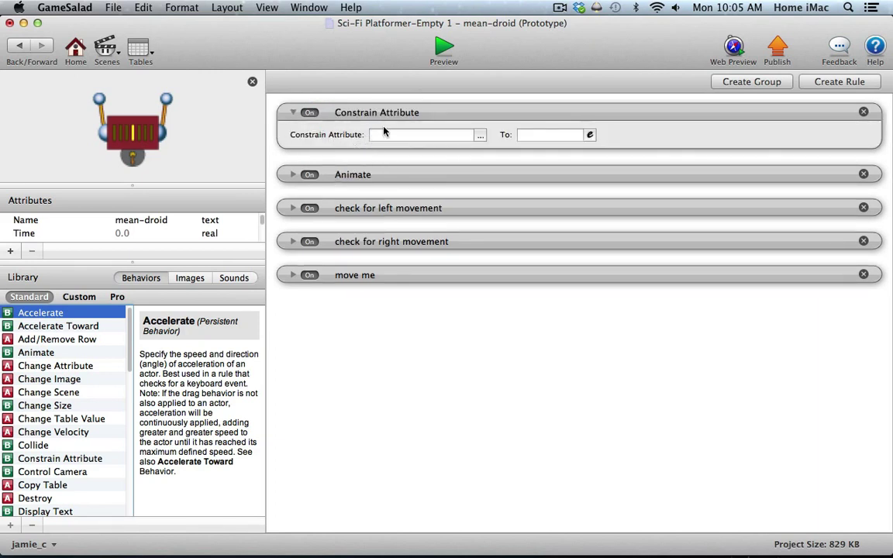
Choose the mean-droid's own distanceFromPlayer as the attribute to constrain
{"action": "left_click", "coordinate": [480, 135]}
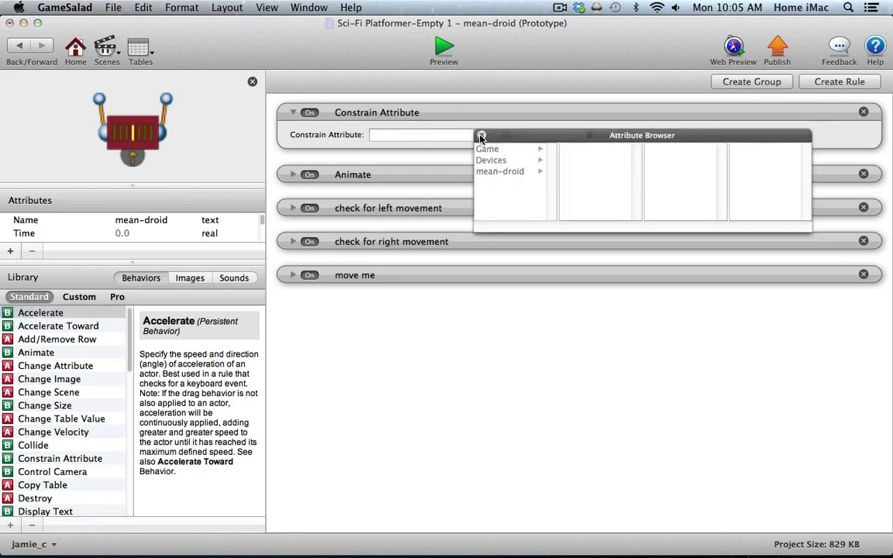
{"action": "left_click", "coordinate": [500, 171]}
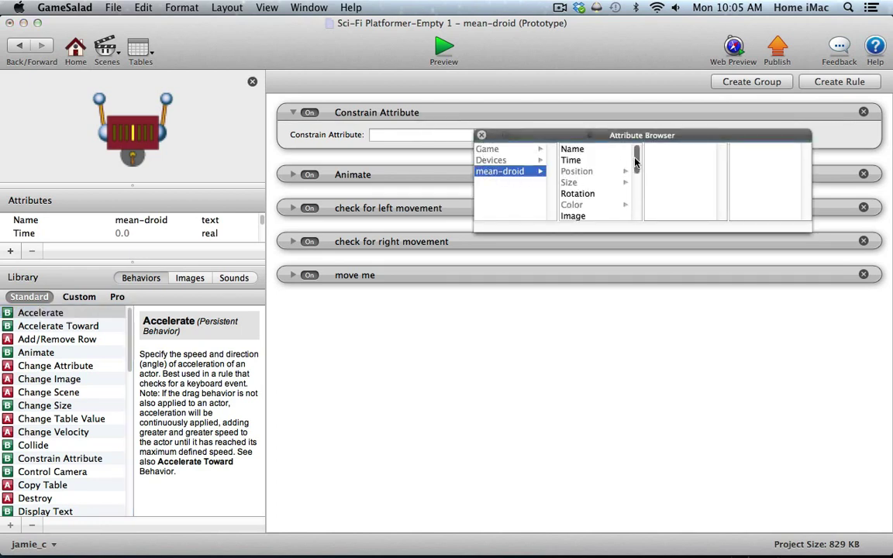
{"action": "left_click_drag", "start_coordinate": [634, 166], "coordinate": [634, 197]}
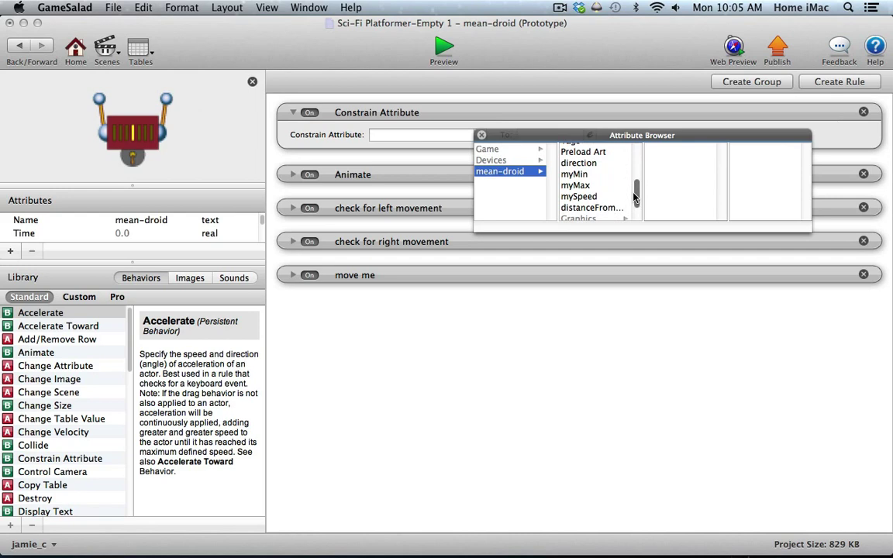
{"action": "double_click", "coordinate": [591, 207]}
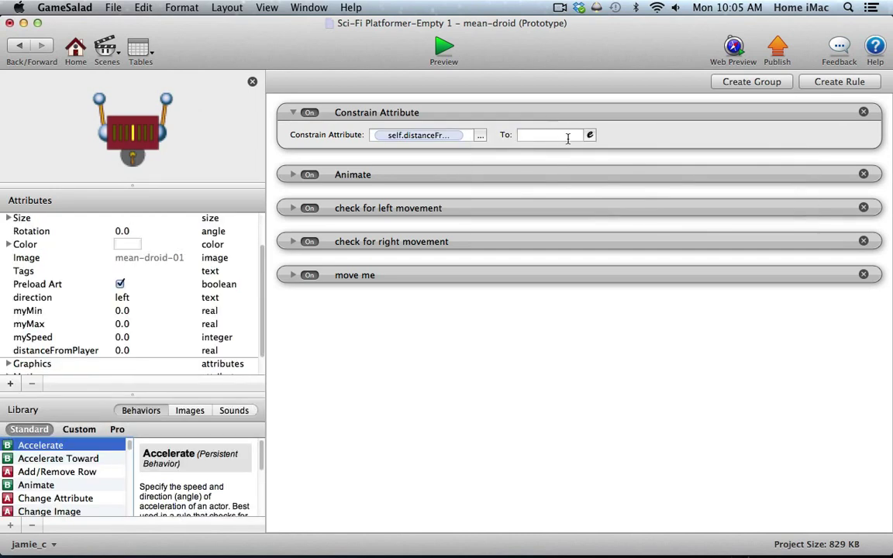
Start the constraint's expression with the magnitude function and replace its x argument with the mean-droid's self.Position.X
{"action": "left_click", "coordinate": [589, 136]}
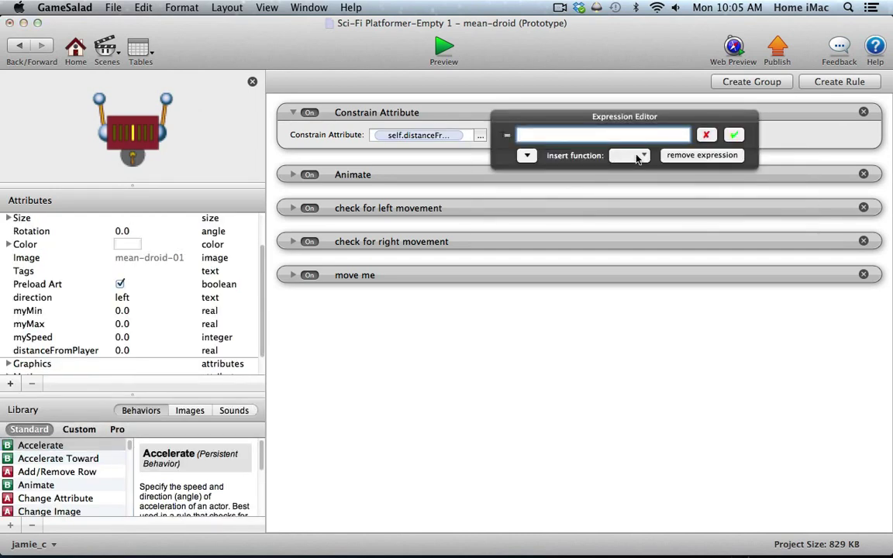
{"action": "left_click", "coordinate": [632, 154]}
{"action": "left_click", "coordinate": [645, 298]}
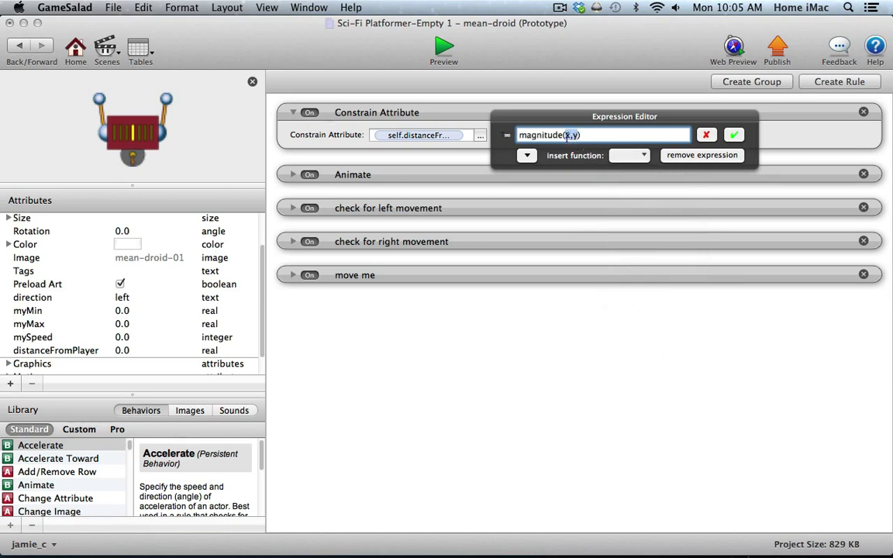
{"action": "left_click", "coordinate": [567, 136]}
{"action": "left_click", "coordinate": [527, 155]}
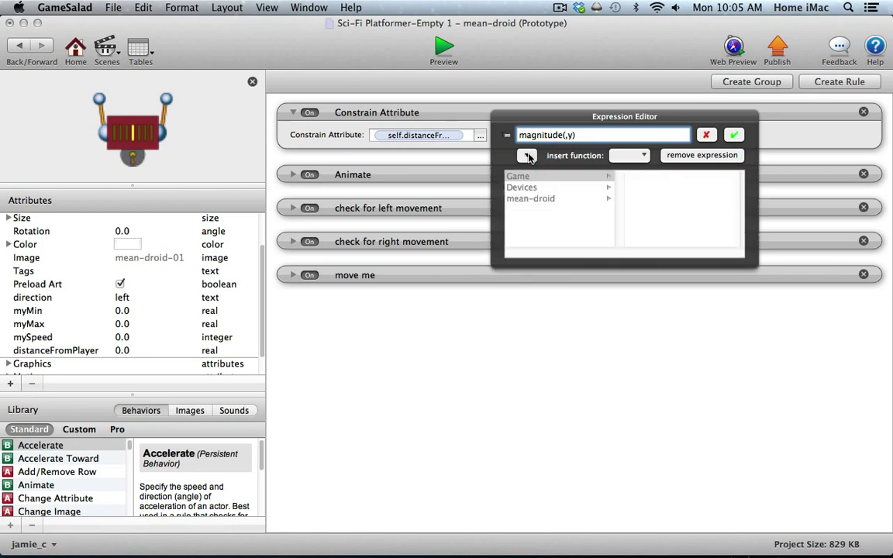
{"action": "left_click", "coordinate": [529, 199]}
{"action": "left_click", "coordinate": [659, 199]}
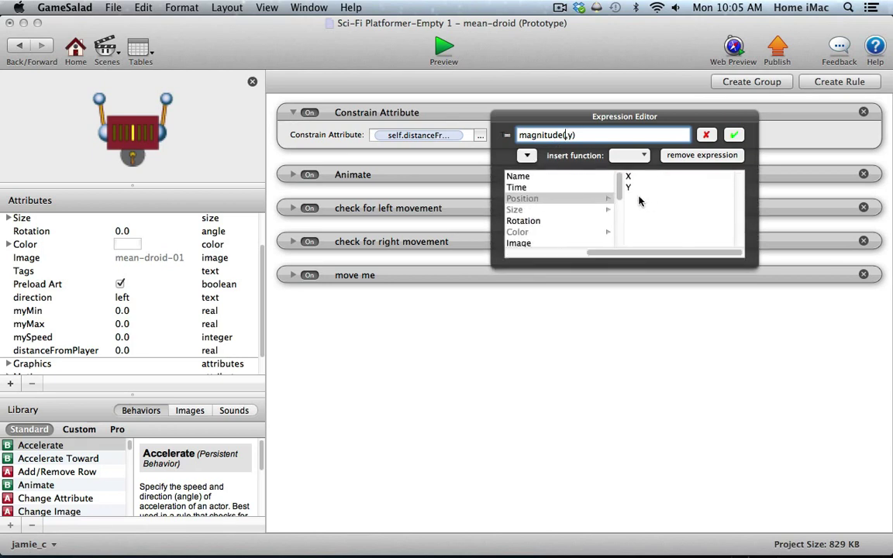
{"action": "left_click", "coordinate": [631, 179]}
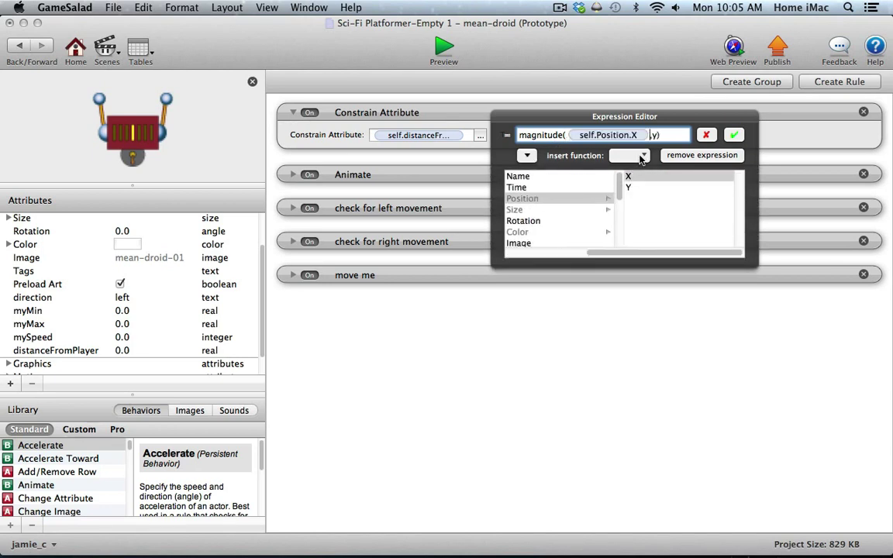
Subtract game.playerX from self.Position.X in the first argument of the magnitude expression
{"action": "type", "text": "-"}
{"action": "left_click", "coordinate": [529, 156]}
{"action": "left_click", "coordinate": [531, 157]}
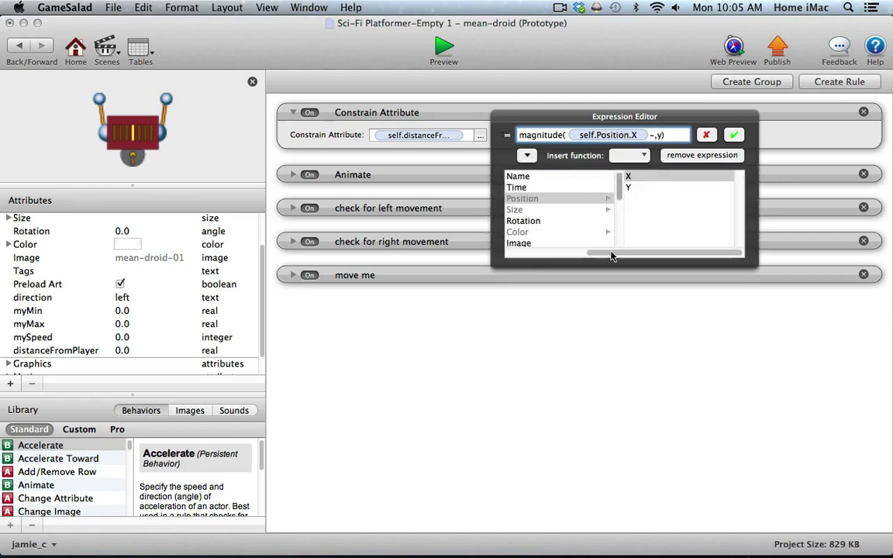
{"action": "left_click", "coordinate": [518, 177]}
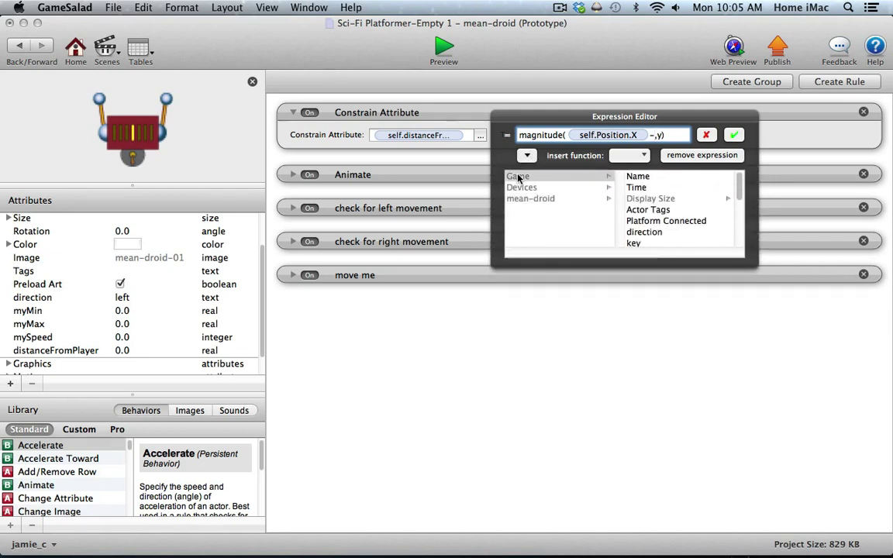
{"action": "left_click_drag", "start_coordinate": [737, 188], "coordinate": [735, 227]}
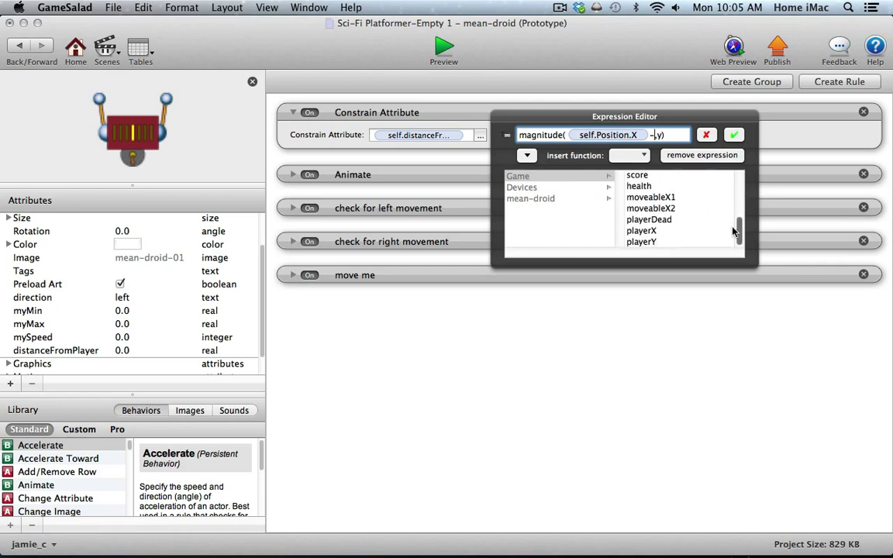
{"action": "left_click", "coordinate": [682, 230]}
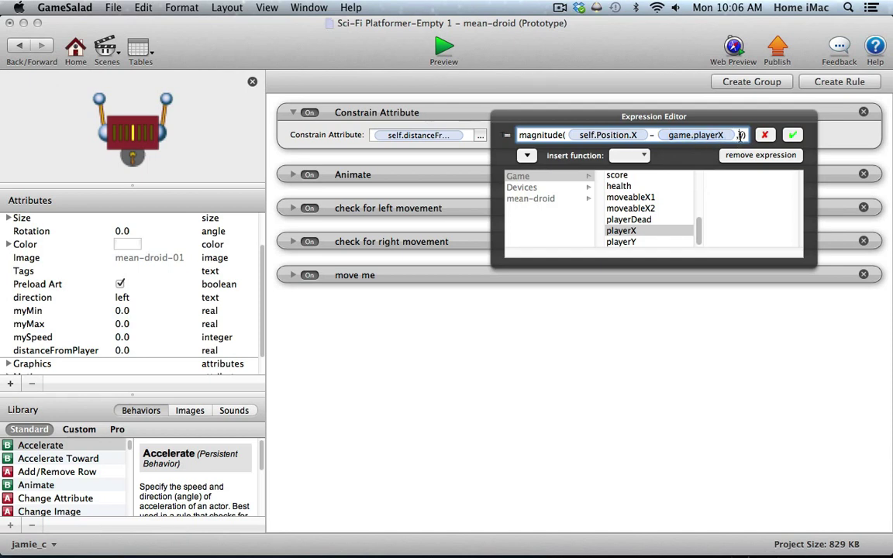
Replace the magnitude function's y argument with self.Position.Y - game.playerY and accept the expression
{"action": "key", "text": "BackSpace"}
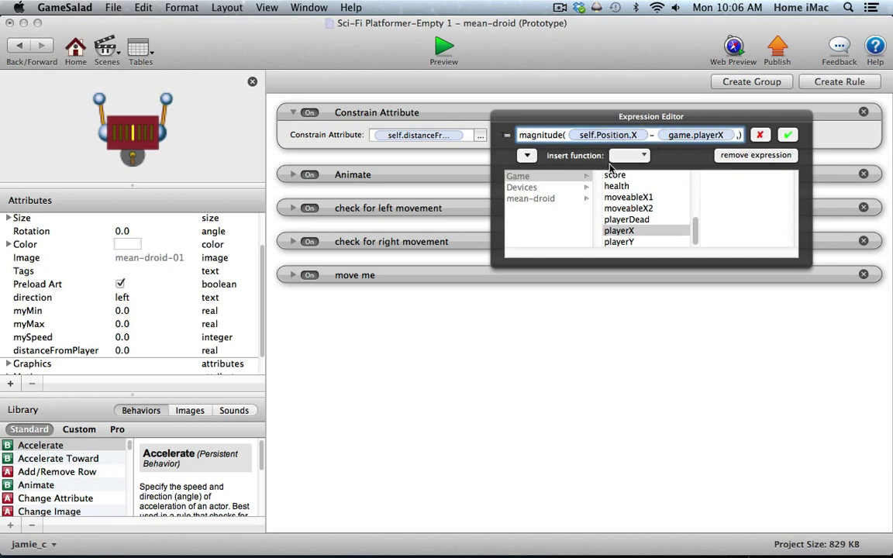
{"action": "left_click", "coordinate": [533, 200]}
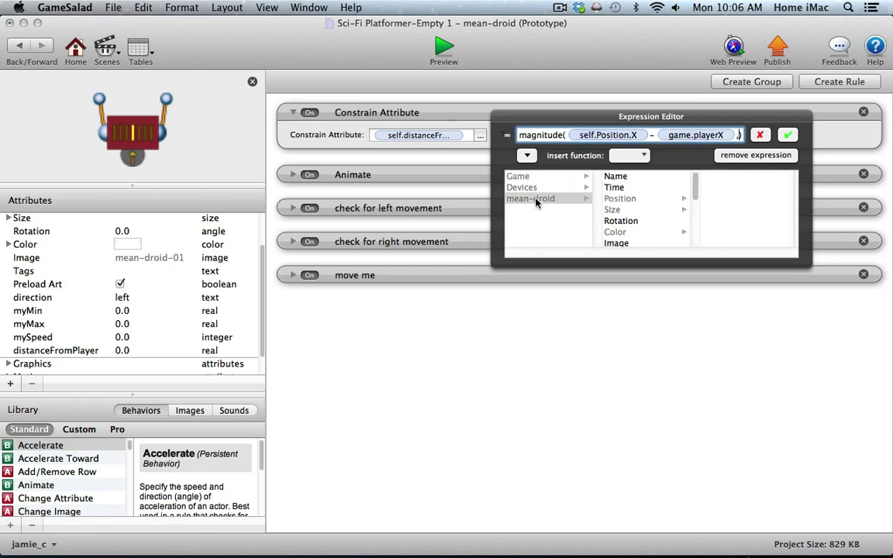
{"action": "left_click", "coordinate": [632, 198]}
{"action": "left_click", "coordinate": [707, 187]}
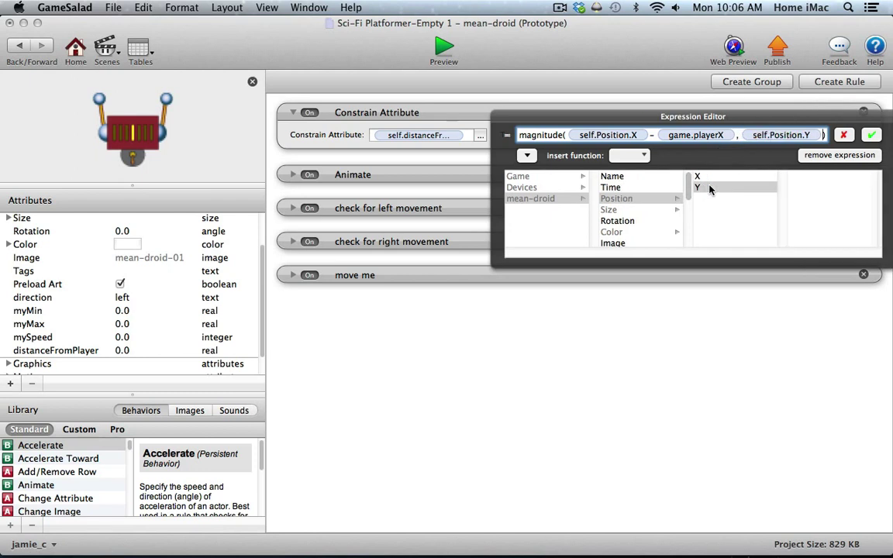
{"action": "type", "text": "-"}
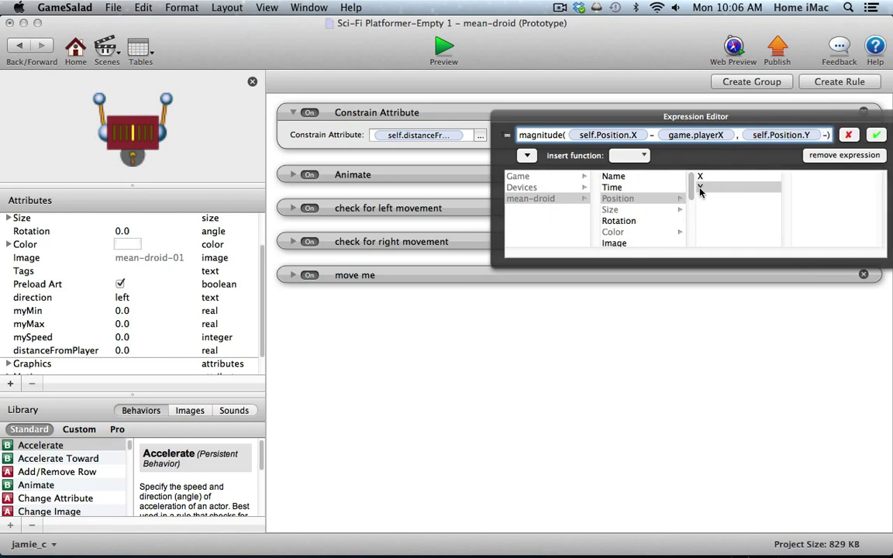
{"action": "left_click", "coordinate": [540, 178]}
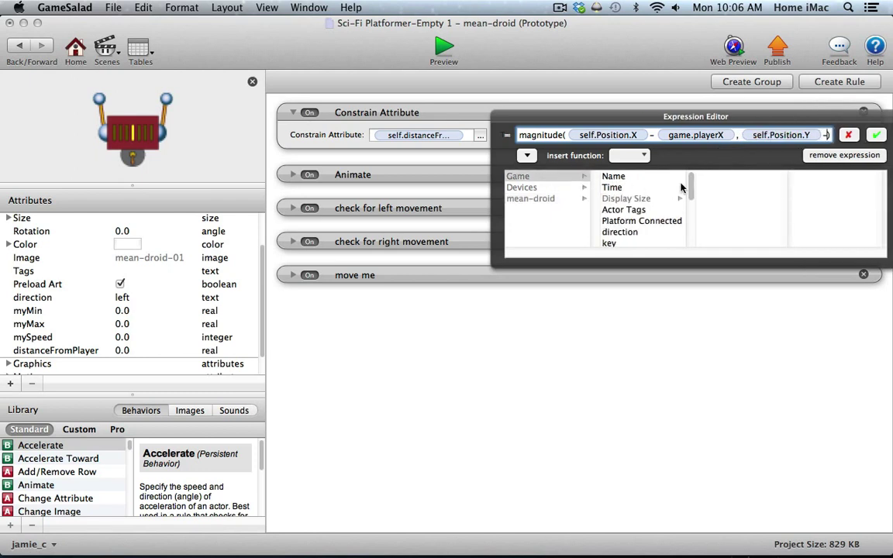
{"action": "left_click_drag", "start_coordinate": [680, 190], "coordinate": [683, 234]}
{"action": "left_click", "coordinate": [648, 242]}
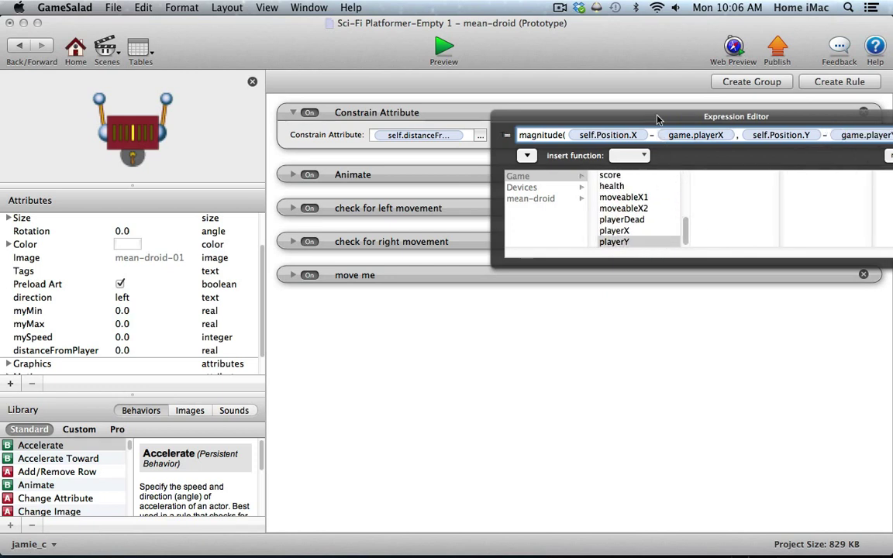
{"action": "left_click_drag", "start_coordinate": [594, 114], "coordinate": [384, 120]}
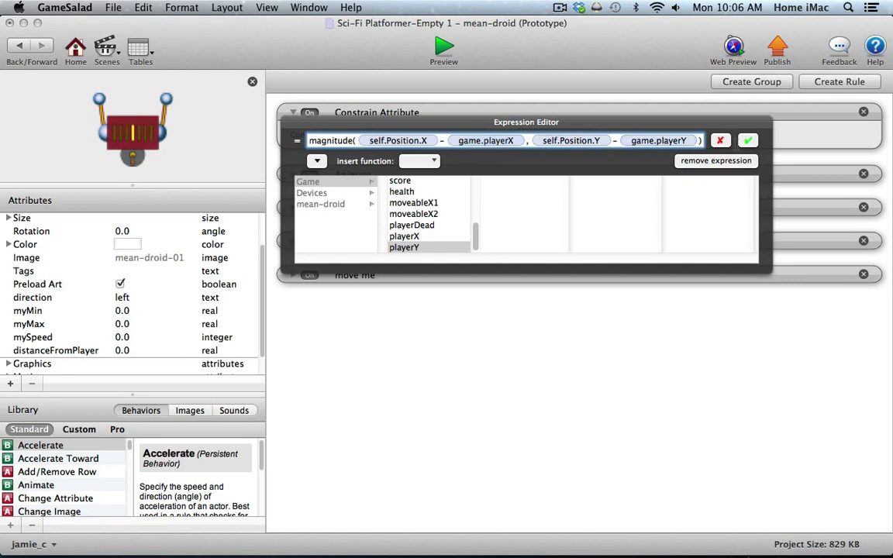
{"action": "left_click", "coordinate": [748, 141]}
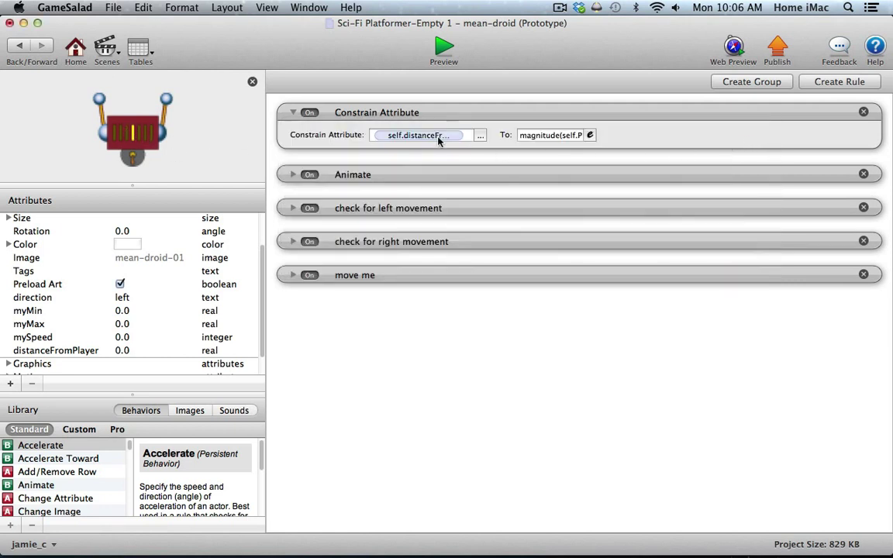
Create a new rule in the mean-droid prototype with an attribute condition on self.distanceFromPlayer
{"action": "left_click", "coordinate": [842, 83]}
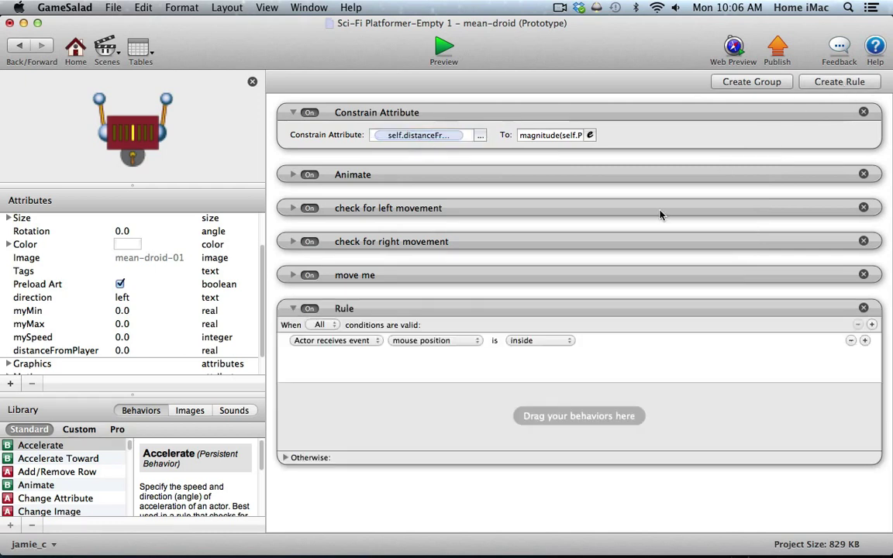
{"action": "left_click", "coordinate": [329, 341]}
{"action": "left_click", "coordinate": [310, 353]}
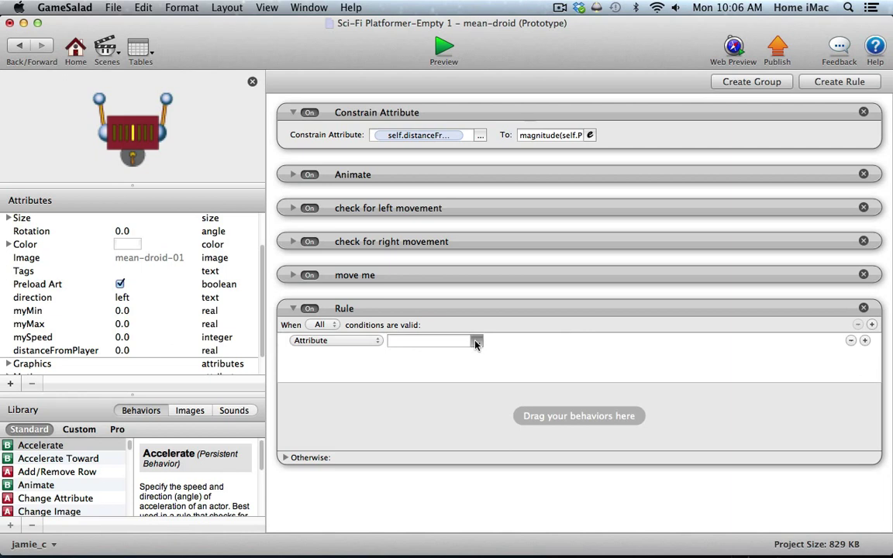
{"action": "left_click", "coordinate": [475, 343]}
{"action": "left_click", "coordinate": [491, 377]}
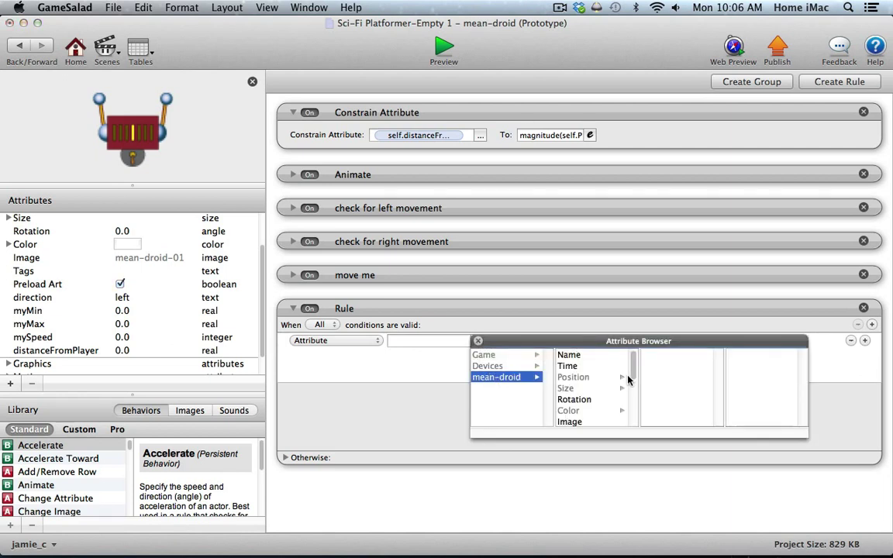
{"action": "scroll", "coordinate": [621, 388], "scroll_direction": "down", "scroll_amount": 5}
{"action": "double_click", "coordinate": [613, 404]}
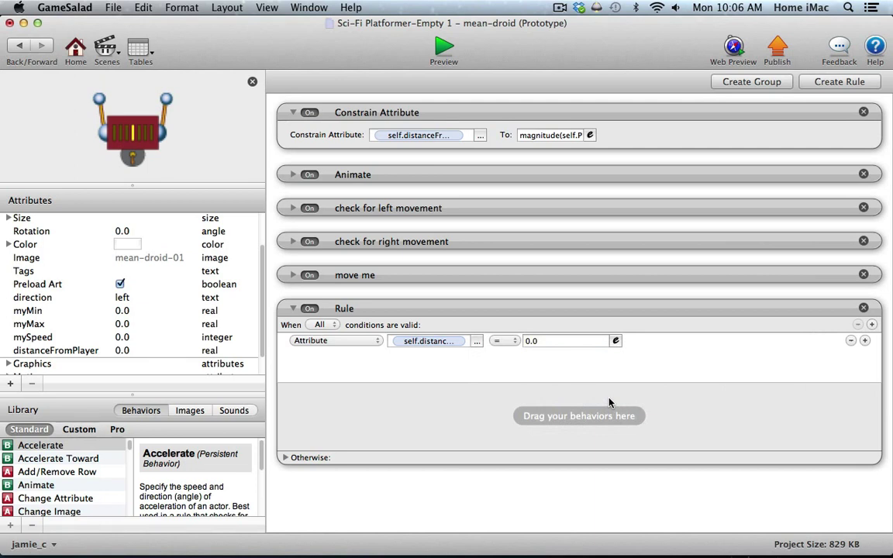
Set the rule's distanceFromPlayer condition to less than (<) 250
{"action": "left_click", "coordinate": [497, 342]}
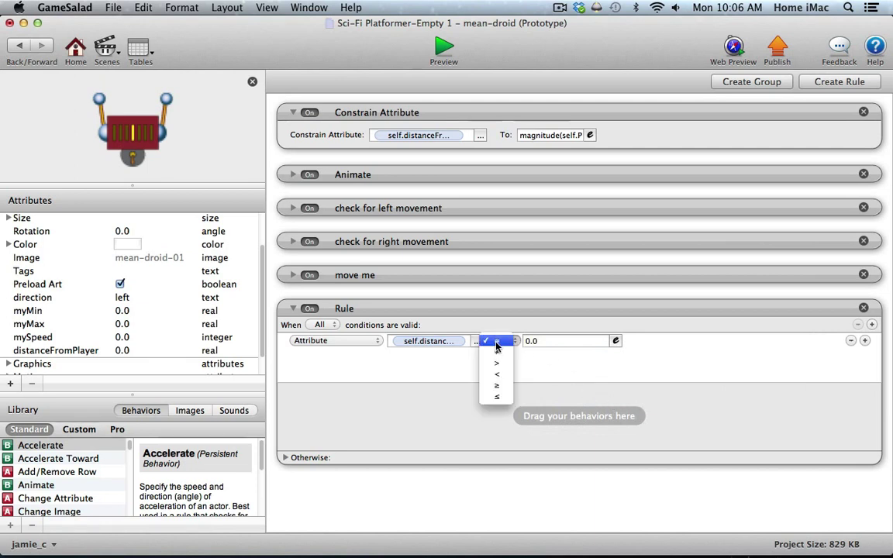
{"action": "left_click", "coordinate": [500, 375]}
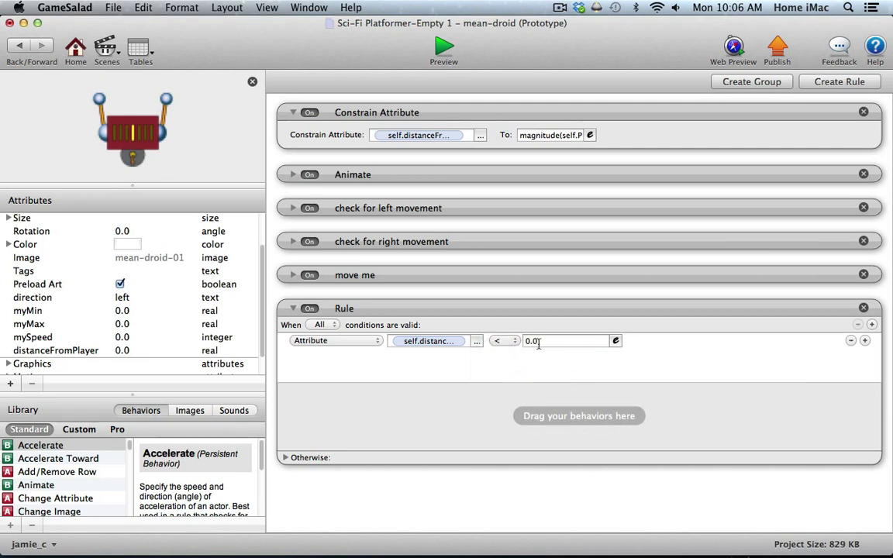
{"action": "left_click", "coordinate": [536, 342]}
{"action": "type", "text": "25"}
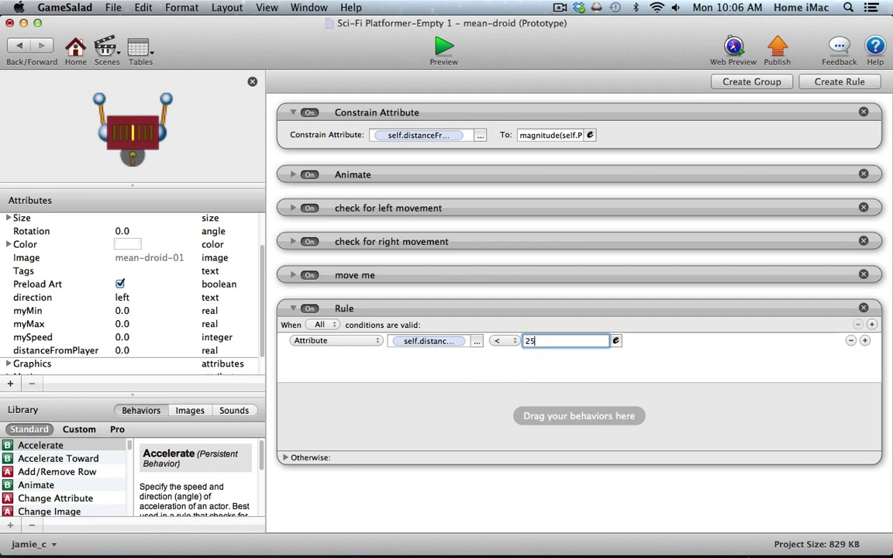
{"action": "type", "text": "0"}
{"action": "key", "text": "Return"}
{"action": "left_click", "coordinate": [462, 395]}
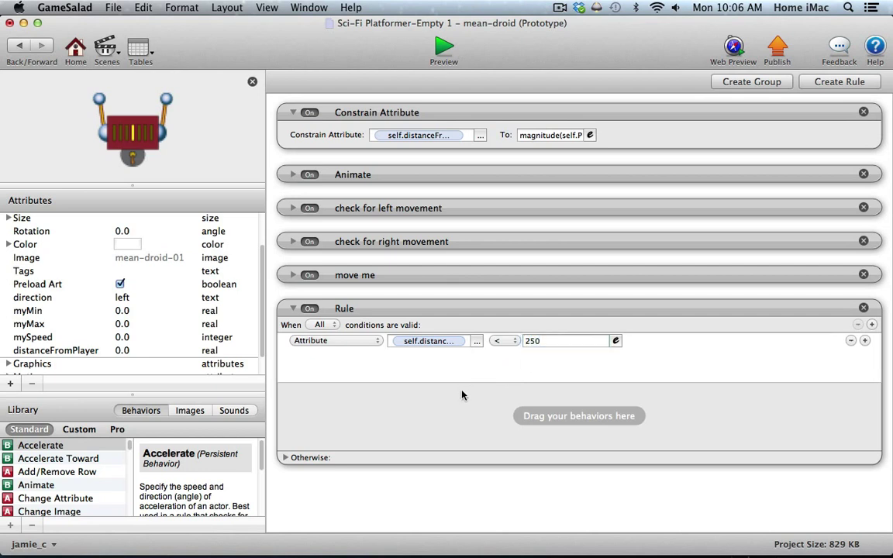
Add a Play Sound behavior inside the new distance rule
{"action": "left_click_drag", "start_coordinate": [183, 398], "coordinate": [183, 268]}
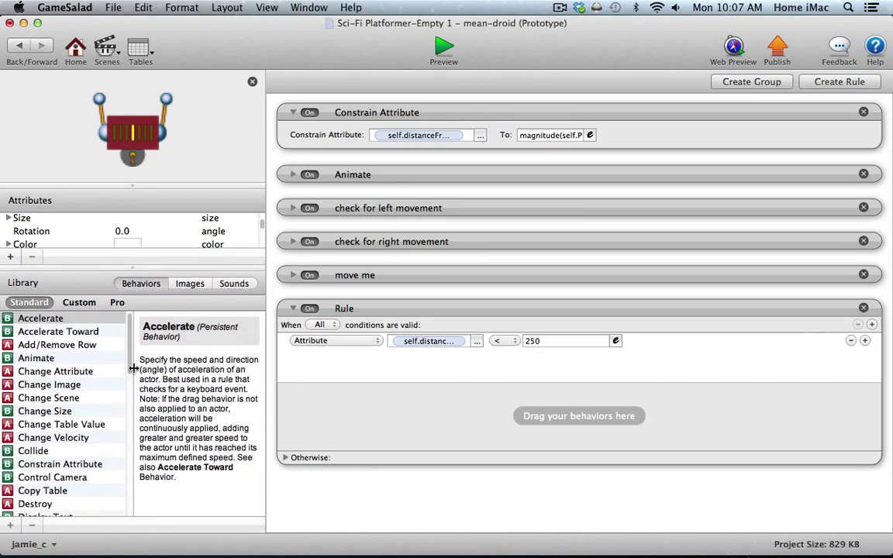
{"action": "scroll", "coordinate": [127, 402], "scroll_direction": "down", "scroll_amount": 15}
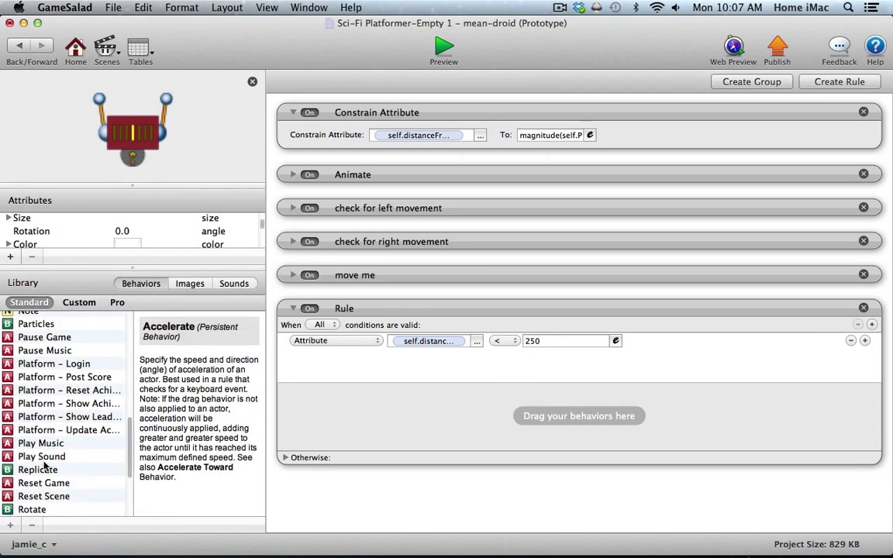
{"action": "left_click_drag", "start_coordinate": [39, 456], "coordinate": [338, 409]}
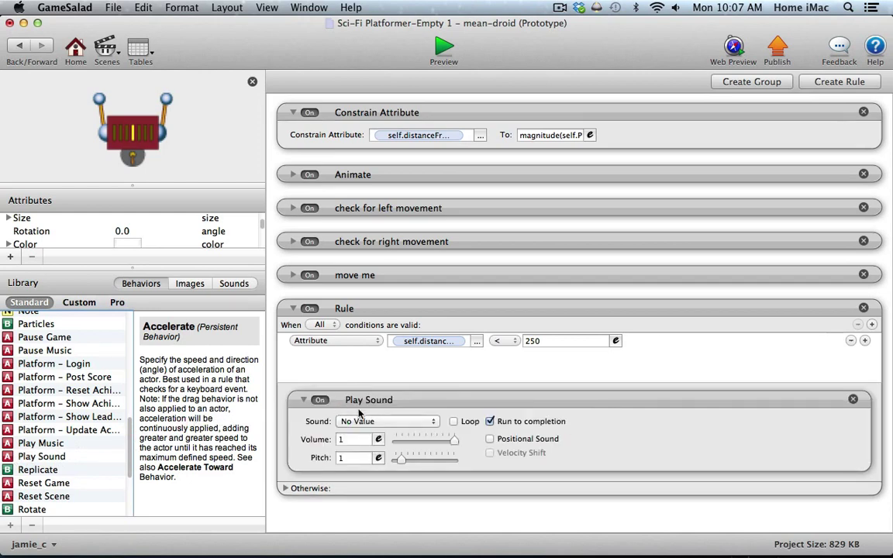
Set the rule's Play Sound to loop the Robot sound, and move the rule, named "play my sound", directly below Constrain Attribute
{"action": "left_click", "coordinate": [379, 423]}
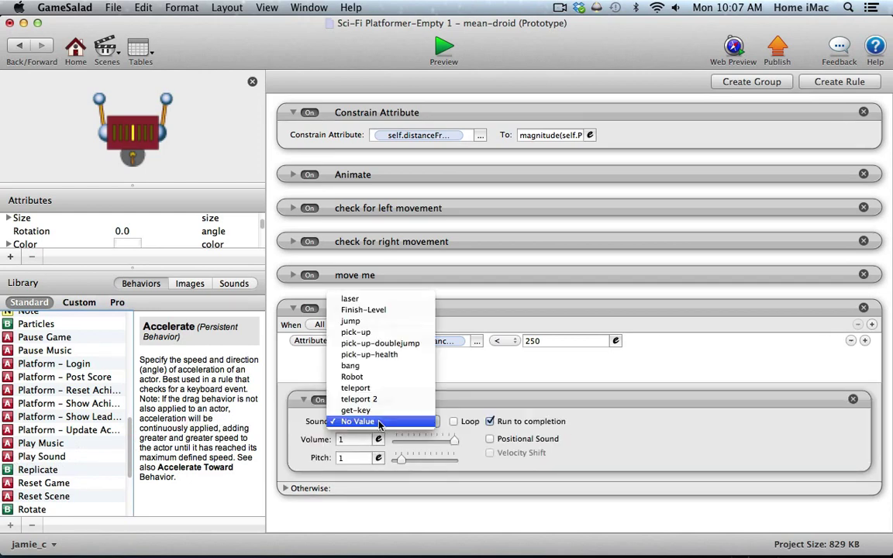
{"action": "left_click", "coordinate": [381, 378]}
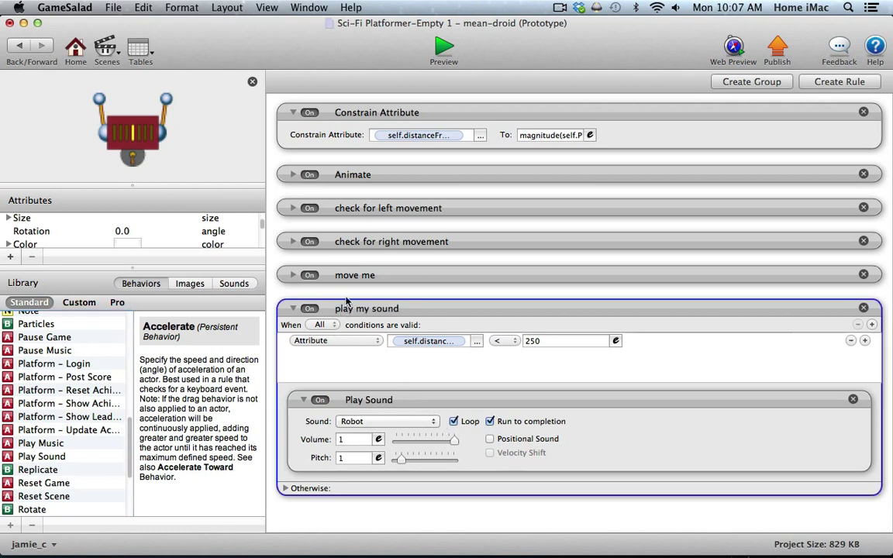
{"action": "left_click_drag", "start_coordinate": [348, 305], "coordinate": [314, 154]}
{"action": "left_click", "coordinate": [293, 175], "text": "alt"}
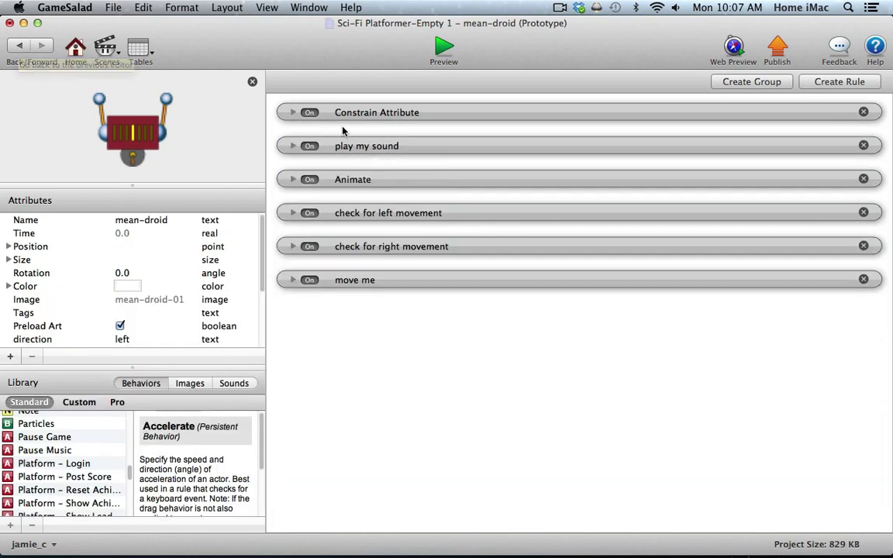
Return to the Level 1 scene and add a new actor named "bubbles" to the project
{"action": "left_click", "coordinate": [20, 47]}
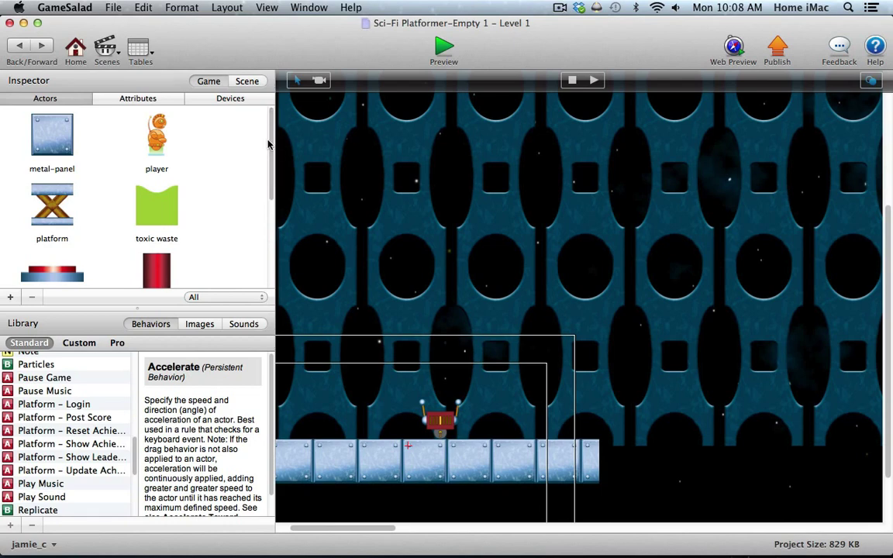
{"action": "left_click_drag", "start_coordinate": [272, 144], "coordinate": [281, 249]}
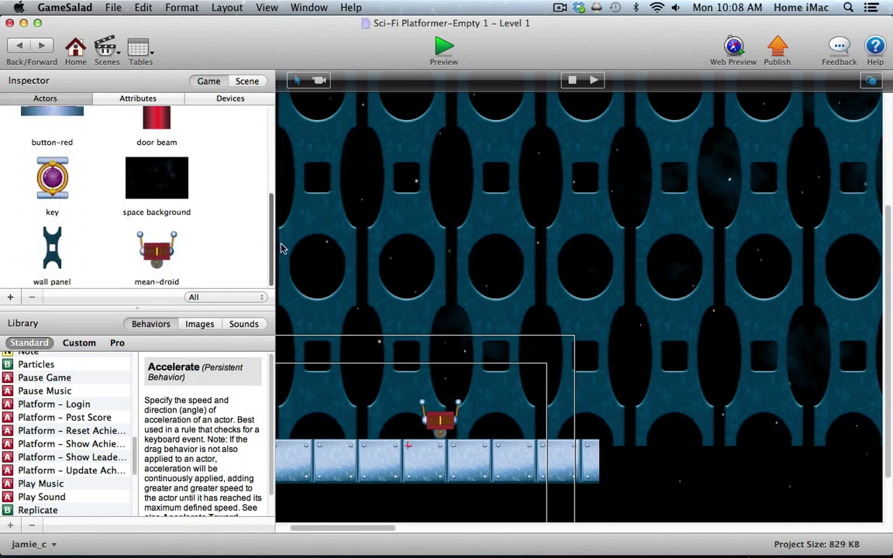
{"action": "scroll", "coordinate": [157, 174], "scroll_direction": "up", "scroll_amount": 5}
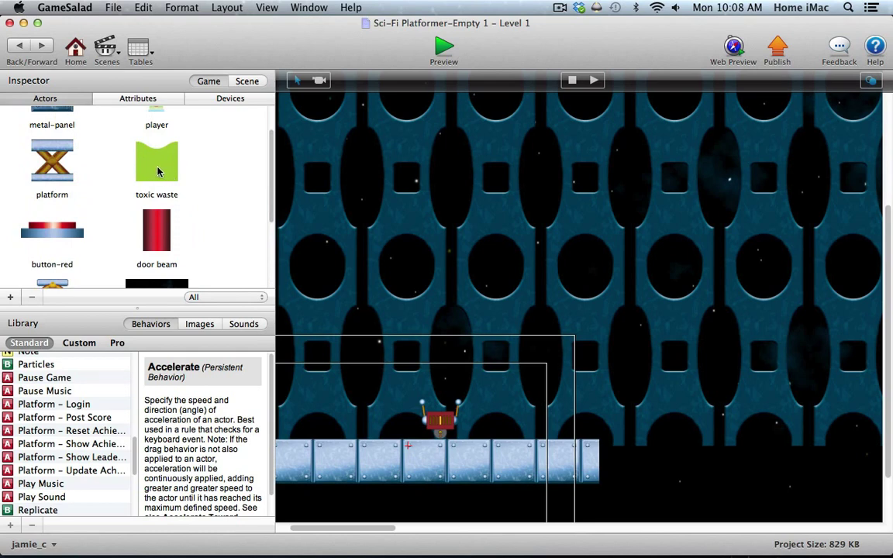
{"action": "scroll", "coordinate": [86, 232], "scroll_direction": "down", "scroll_amount": 3}
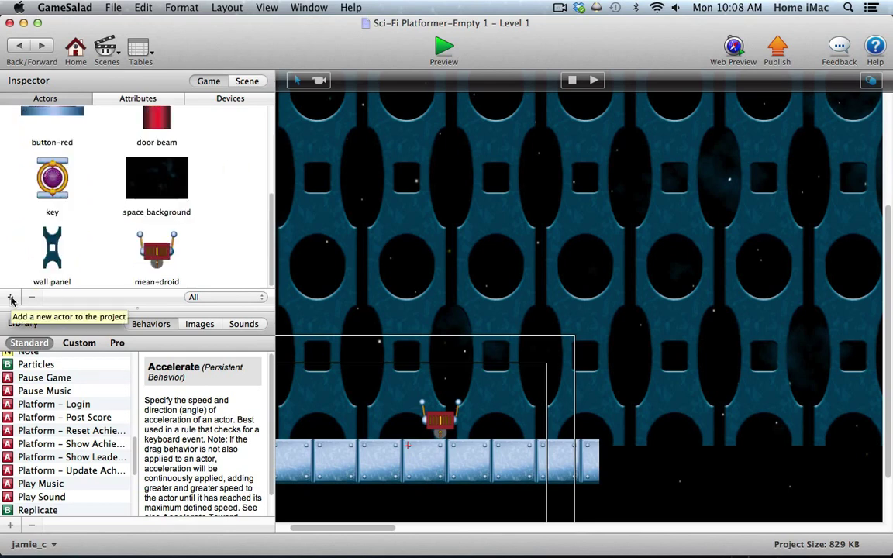
{"action": "left_click", "coordinate": [10, 297]}
{"action": "left_click", "coordinate": [61, 281]}
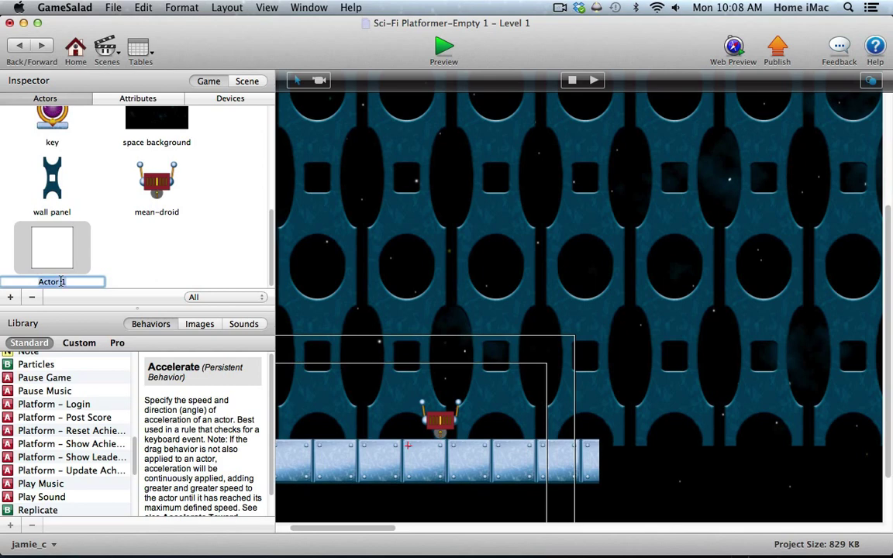
{"action": "type", "text": "bubbles"}
{"action": "left_click", "coordinate": [108, 264]}
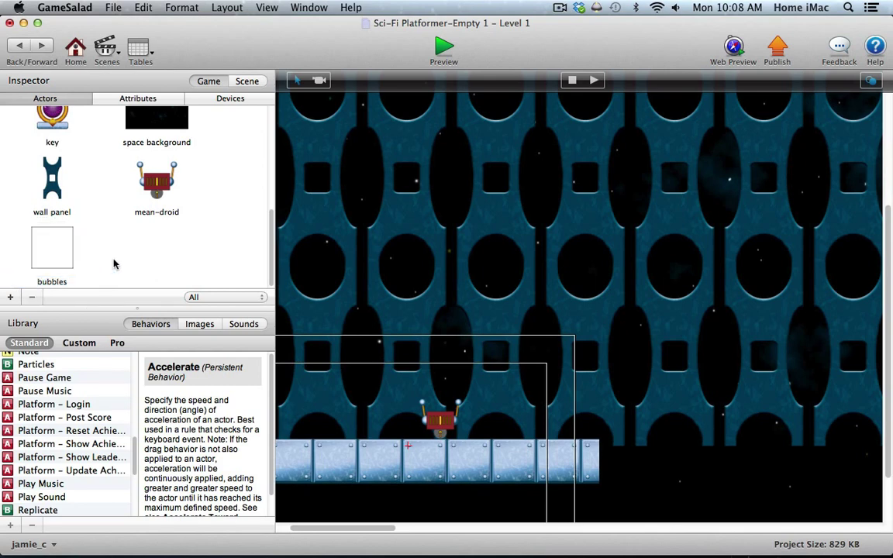
Open the bubbles actor, set its physics density, friction and bounciness to 0, and turn off Movable
{"action": "left_click", "coordinate": [56, 264]}
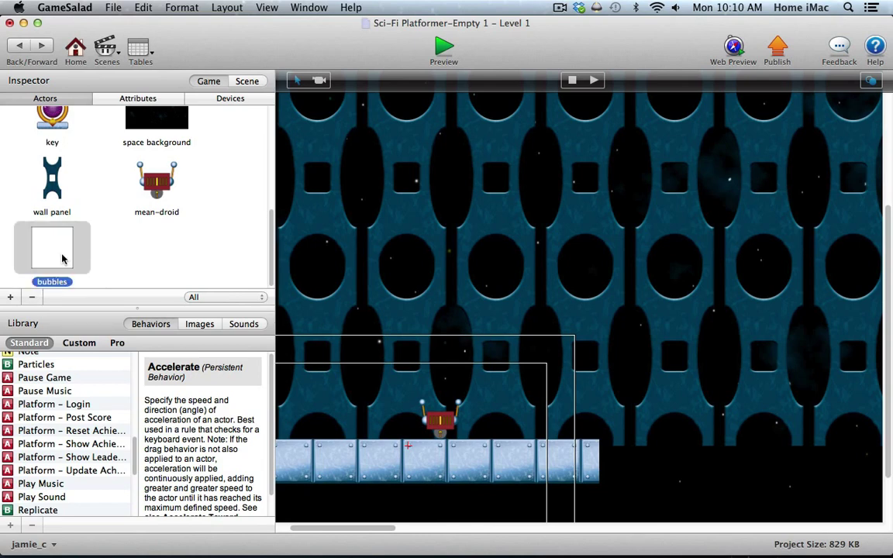
{"action": "double_click", "coordinate": [63, 259]}
{"action": "scroll", "coordinate": [255, 292], "scroll_direction": "down", "scroll_amount": 2}
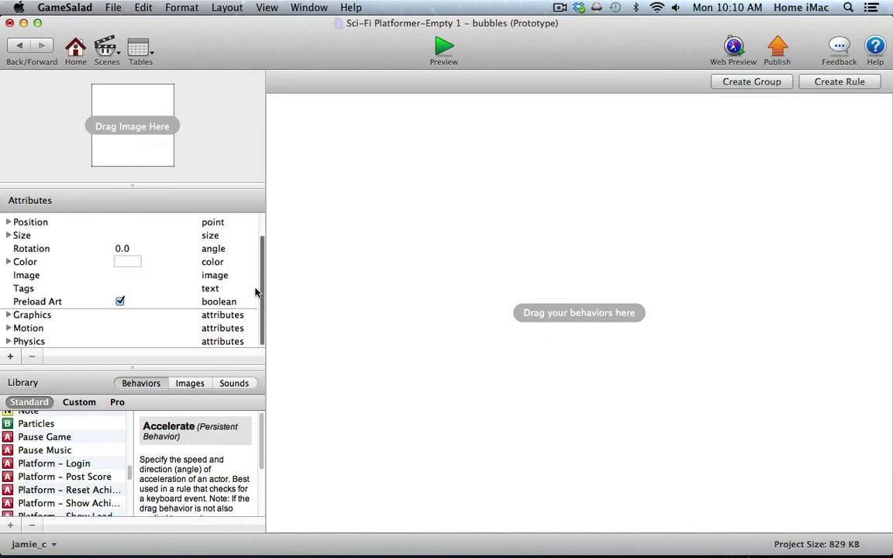
{"action": "left_click", "coordinate": [8, 341]}
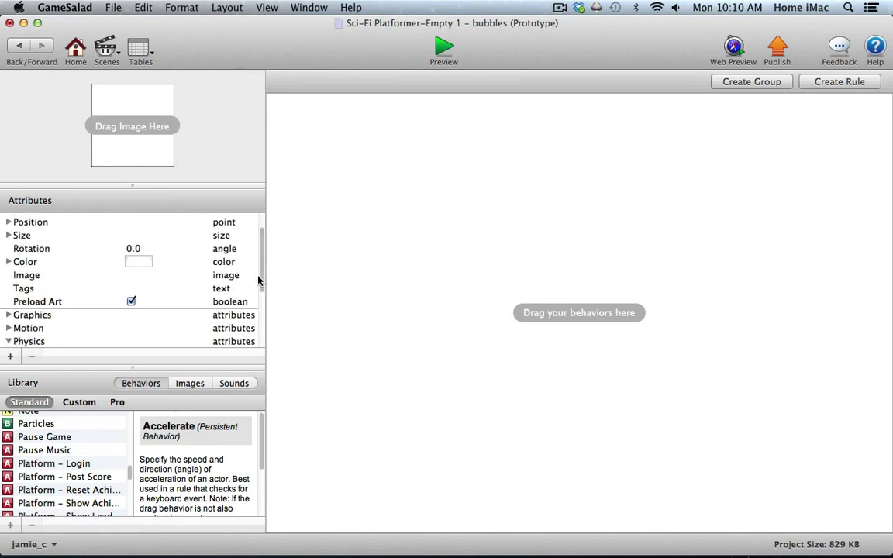
{"action": "scroll", "coordinate": [248, 283], "scroll_direction": "down", "scroll_amount": 5}
{"action": "left_click", "coordinate": [129, 248]}
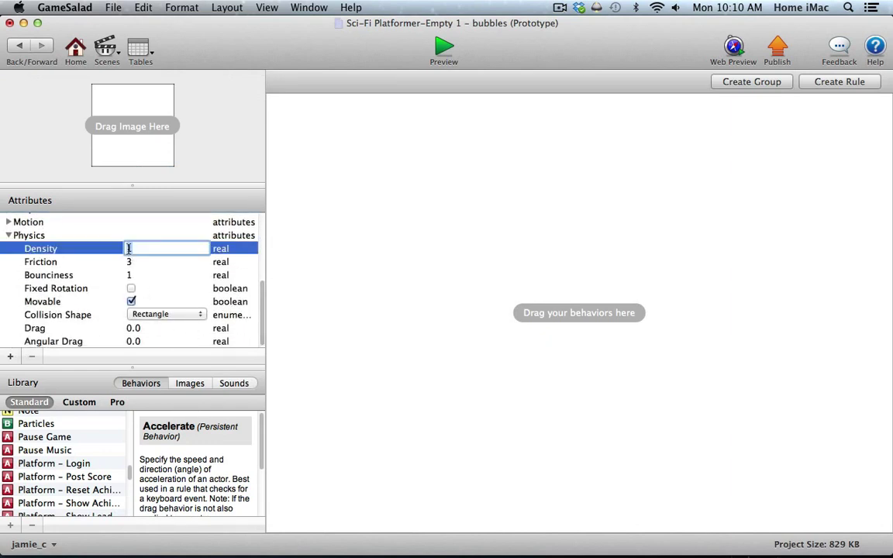
{"action": "type", "text": "0"}
{"action": "key", "text": "Tab"}
{"action": "type", "text": "0"}
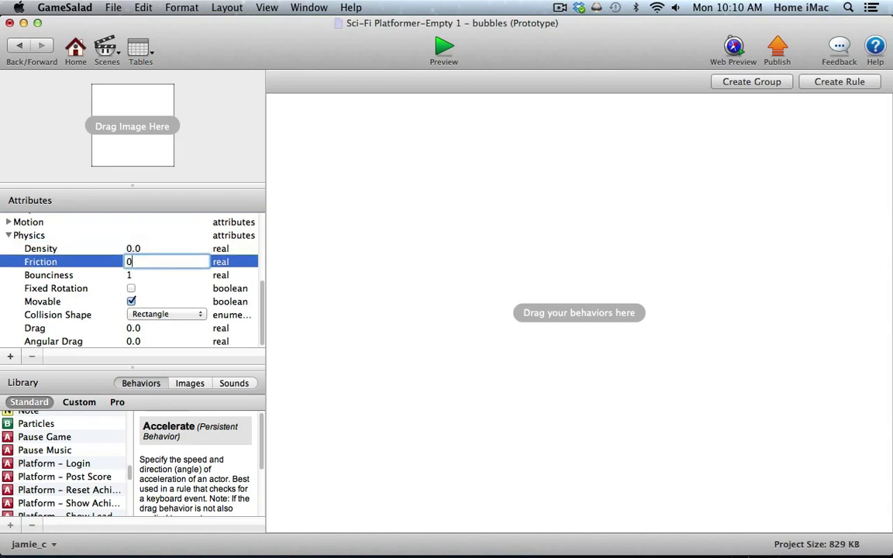
{"action": "key", "text": "Tab"}
{"action": "type", "text": "0"}
{"action": "key", "text": "Tab"}
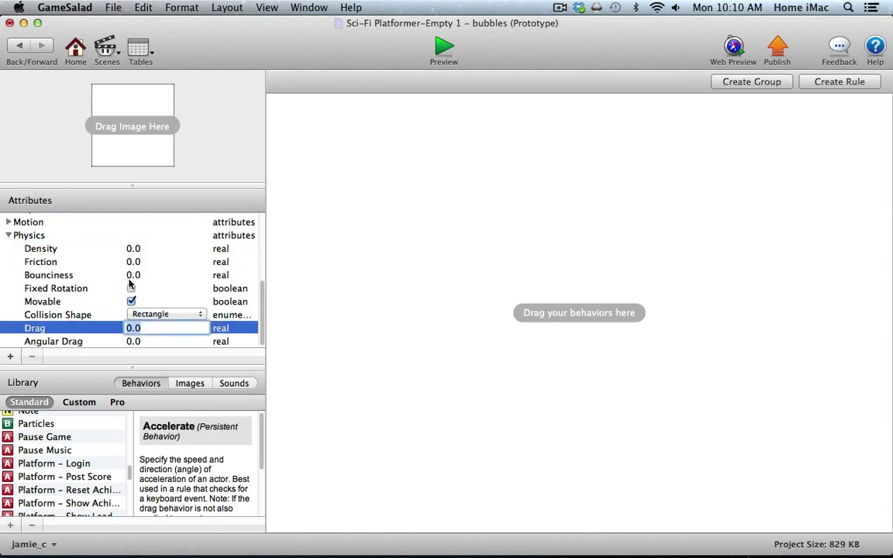
{"action": "left_click", "coordinate": [131, 303]}
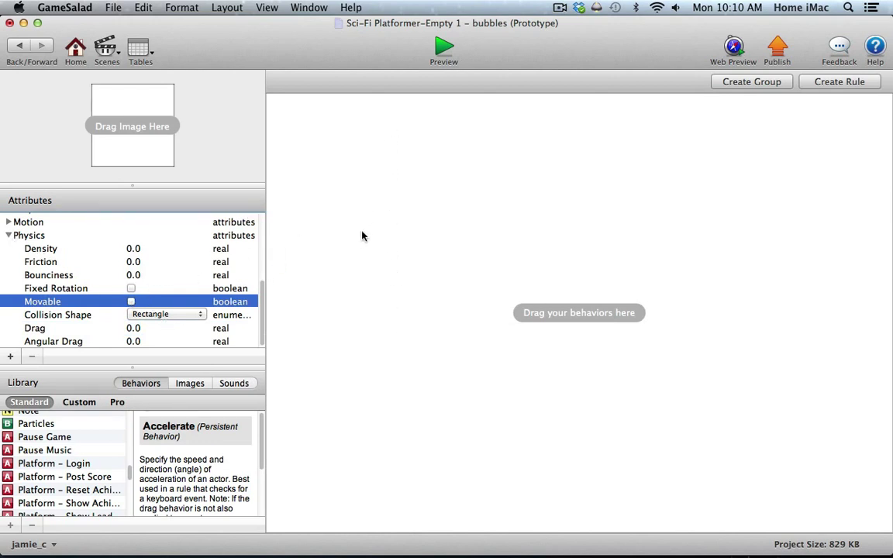
{"action": "left_click", "coordinate": [8, 236]}
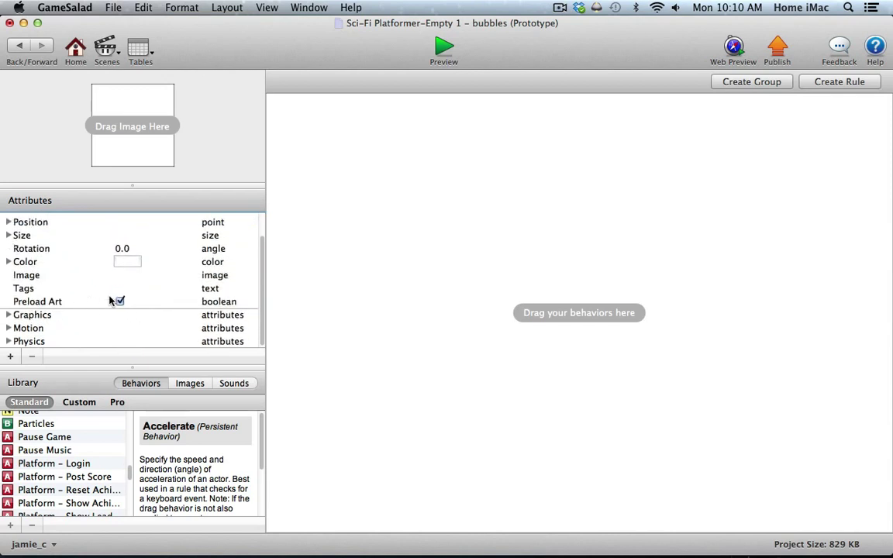
Set the bubbles actor's color alpha to 0.5
{"action": "left_click", "coordinate": [8, 261]}
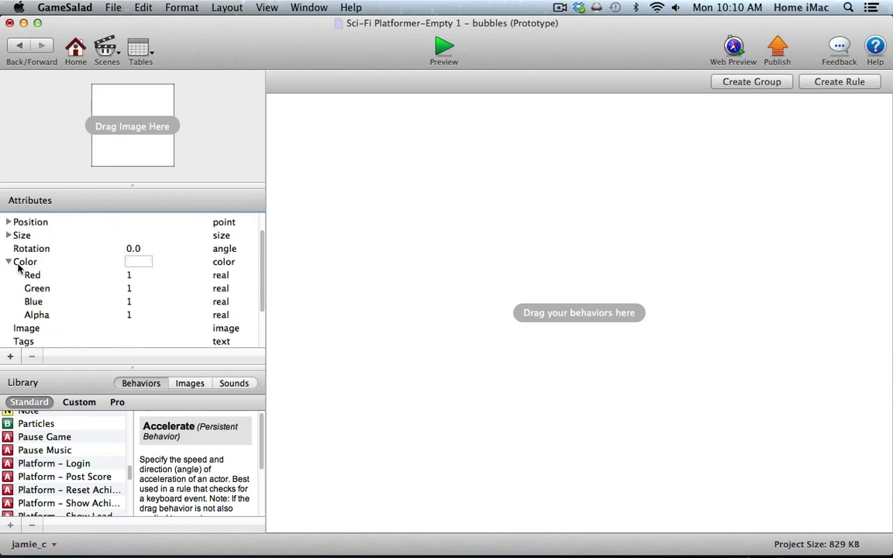
{"action": "double_click", "coordinate": [129, 314]}
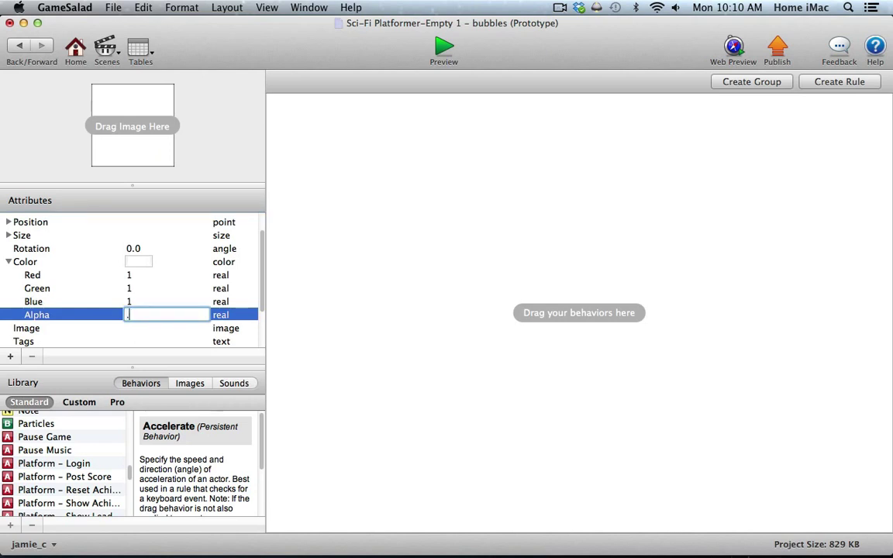
{"action": "key", "text": "Return"}
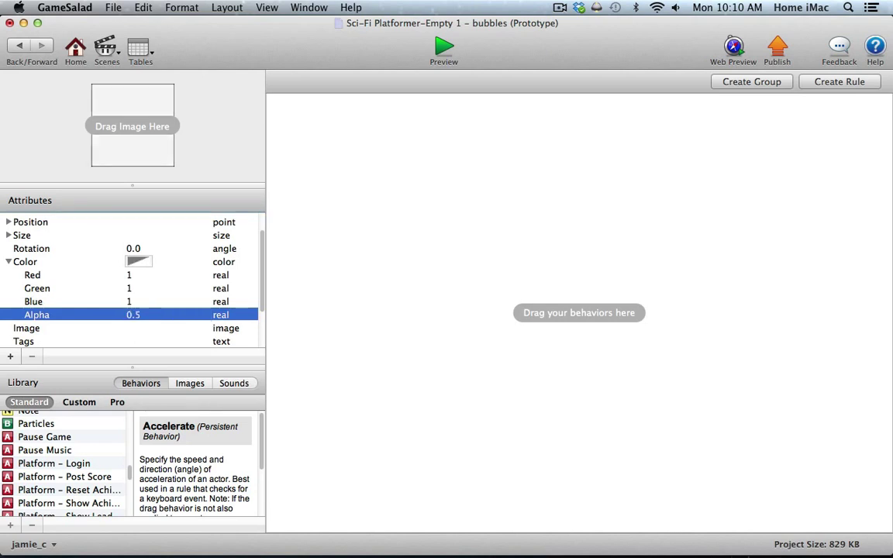
{"action": "left_click", "coordinate": [10, 264]}
{"action": "left_click", "coordinate": [9, 263]}
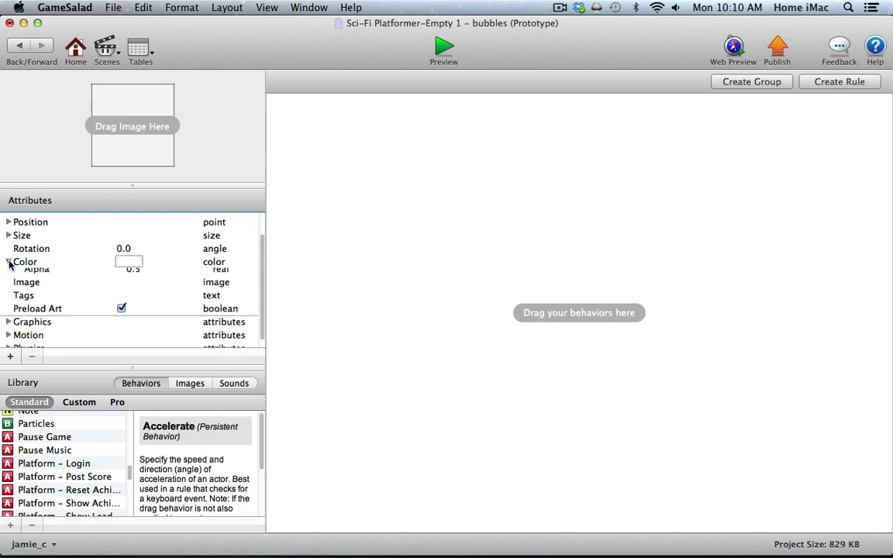
{"action": "left_click", "coordinate": [9, 264]}
{"action": "scroll", "coordinate": [174, 298], "scroll_direction": "up", "scroll_amount": 2}
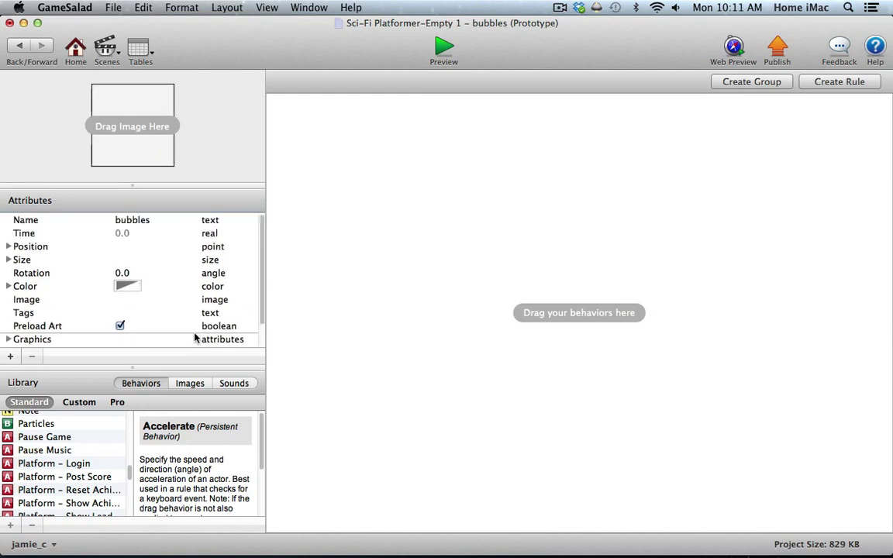
Add a Change Attribute behavior to the bubbles actor that sets self.Color.Alpha to 0
{"action": "left_click_drag", "start_coordinate": [130, 472], "coordinate": [136, 418]}
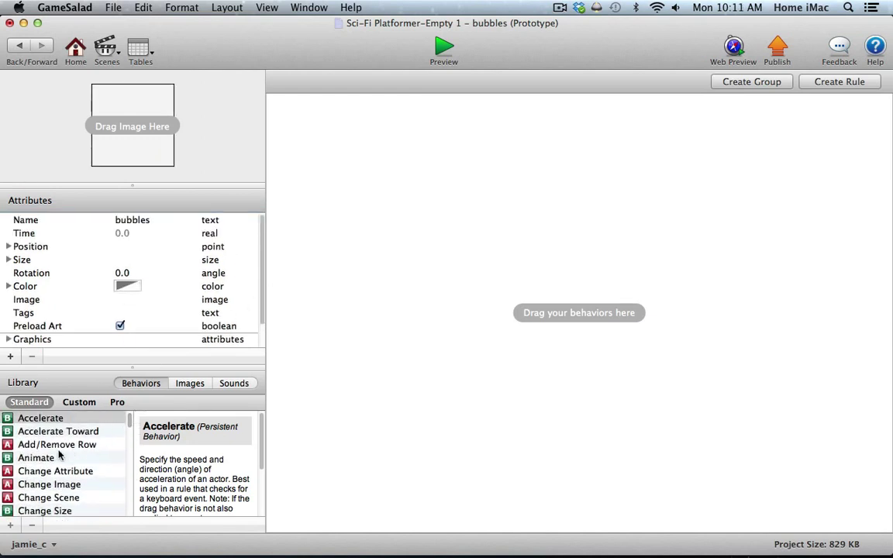
{"action": "left_click_drag", "start_coordinate": [7, 472], "coordinate": [294, 210]}
{"action": "left_click", "coordinate": [465, 133]}
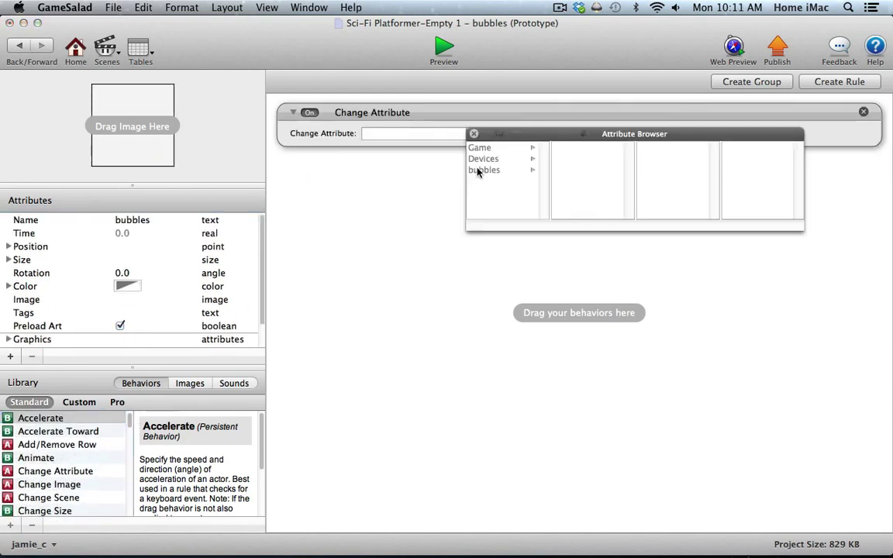
{"action": "left_click", "coordinate": [482, 170]}
{"action": "left_click", "coordinate": [591, 204]}
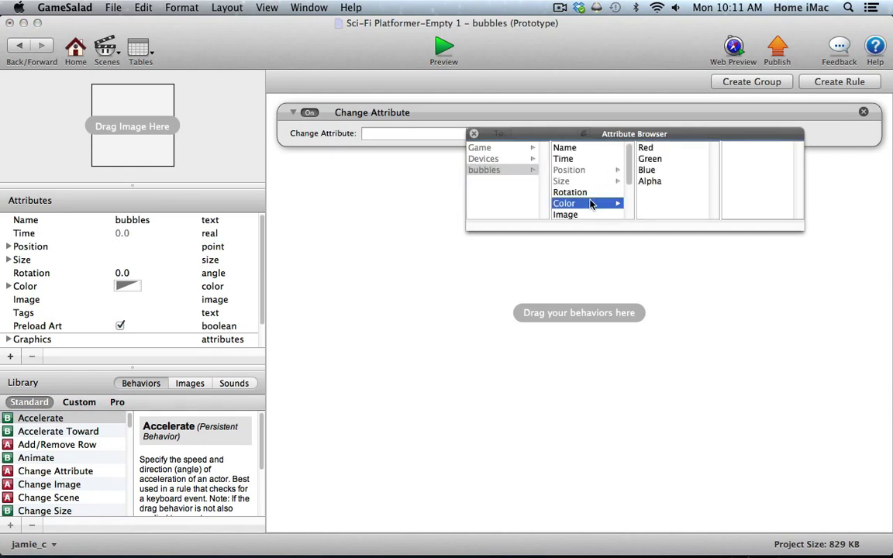
{"action": "left_click", "coordinate": [654, 181]}
{"action": "left_click", "coordinate": [546, 133]}
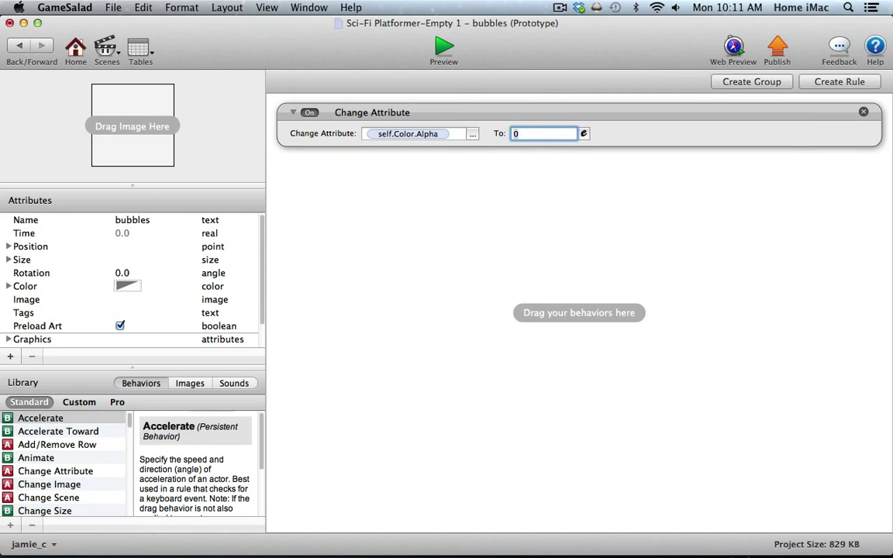
{"action": "type", "text": "0"}
{"action": "left_click", "coordinate": [541, 187]}
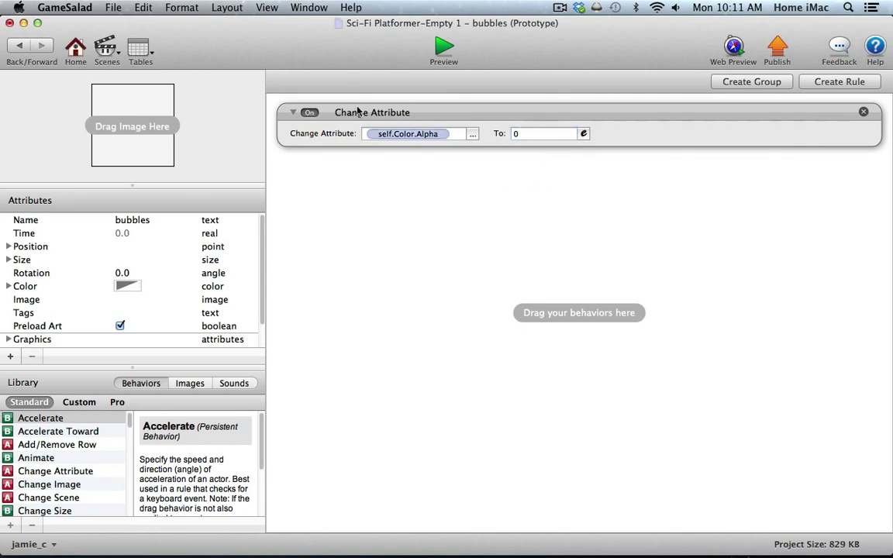
Place a bubbles actor in the Level 1 scene beside the mean-droid, overlapping the metal floor panels, and preview the game
{"action": "left_click", "coordinate": [27, 49]}
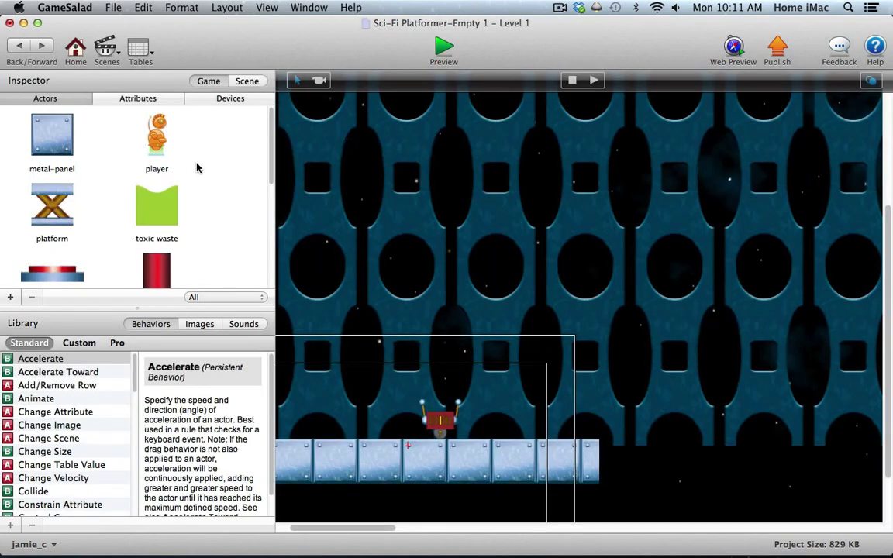
{"action": "scroll", "coordinate": [267, 170], "scroll_direction": "down", "scroll_amount": 5}
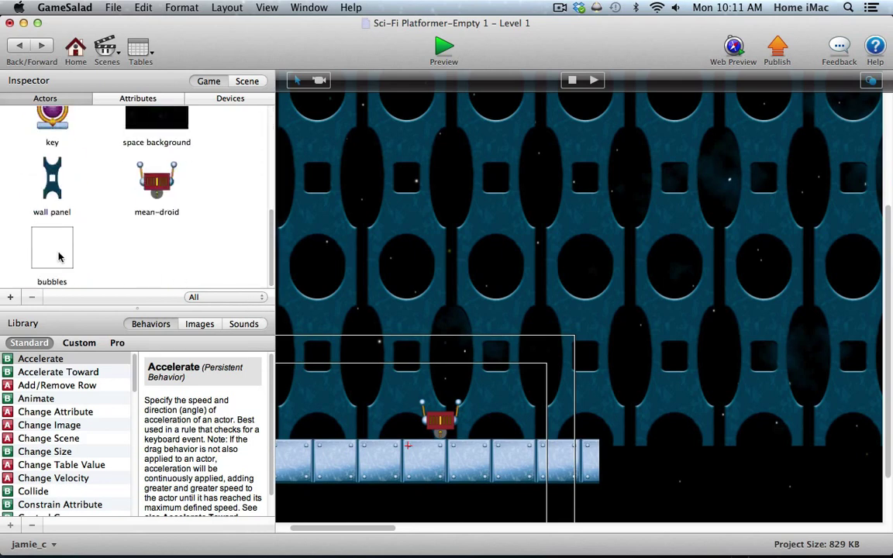
{"action": "left_click_drag", "start_coordinate": [54, 236], "coordinate": [393, 439]}
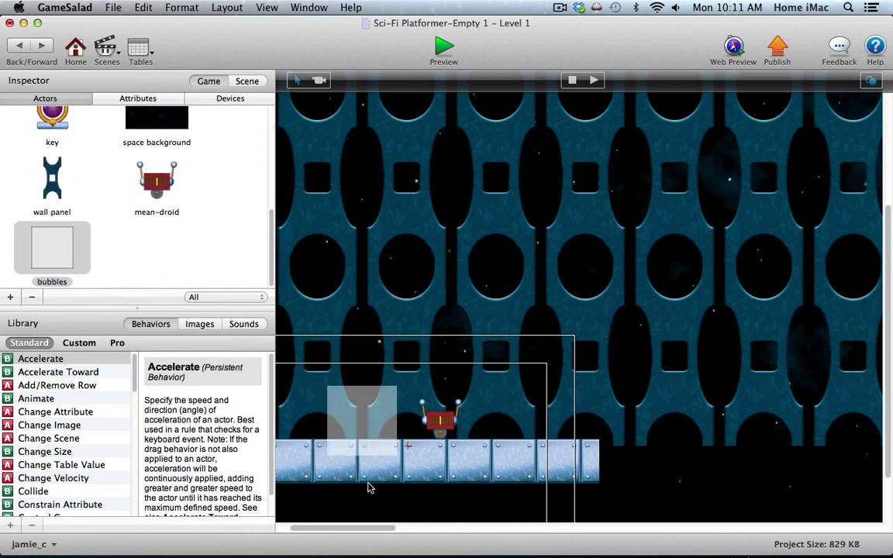
{"action": "left_click_drag", "start_coordinate": [365, 528], "coordinate": [353, 528]}
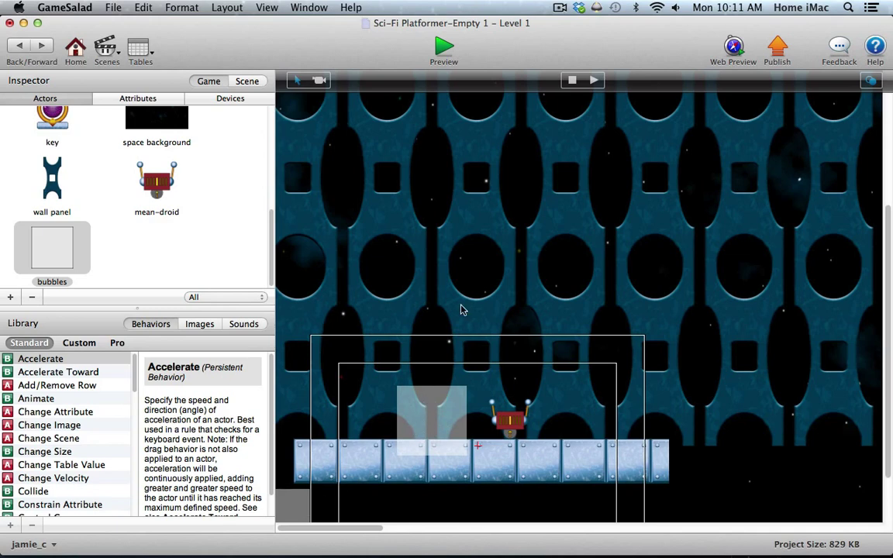
{"action": "left_click", "coordinate": [440, 49]}
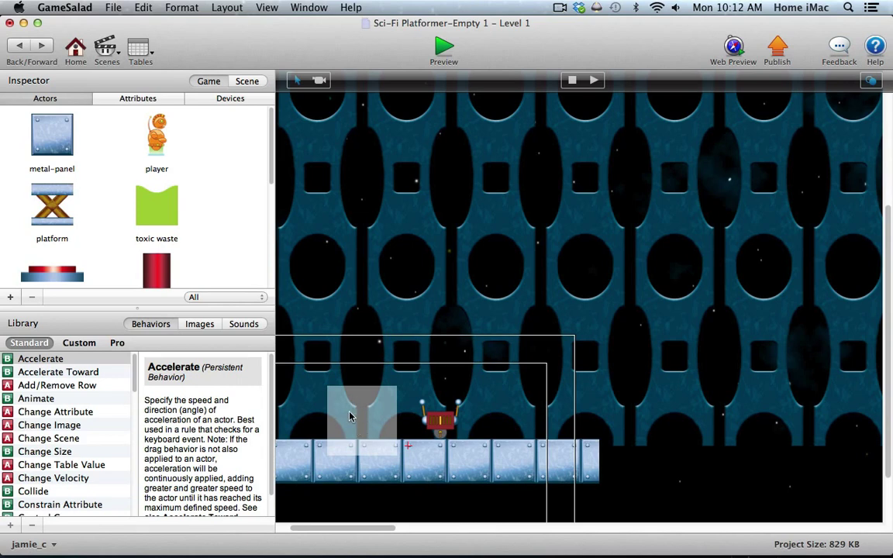
Open the bubbles actor and add a Particles behavior below its Change Attribute behavior
{"action": "scroll", "coordinate": [267, 272], "scroll_direction": "down", "scroll_amount": 5}
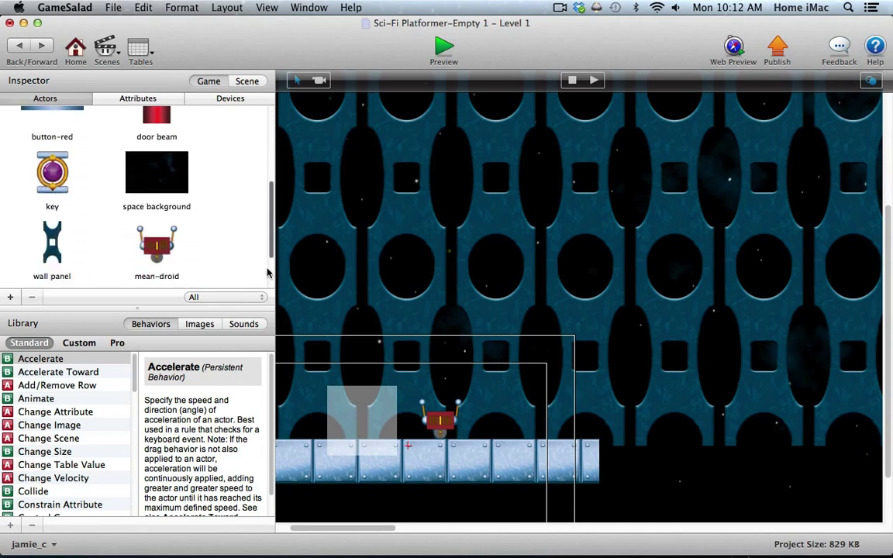
{"action": "double_click", "coordinate": [157, 172]}
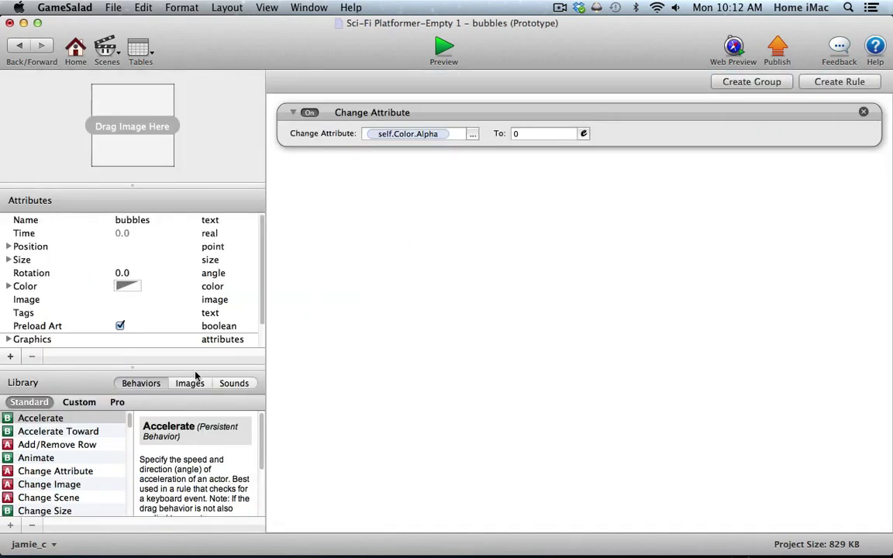
{"action": "left_click_drag", "start_coordinate": [191, 367], "coordinate": [185, 236]}
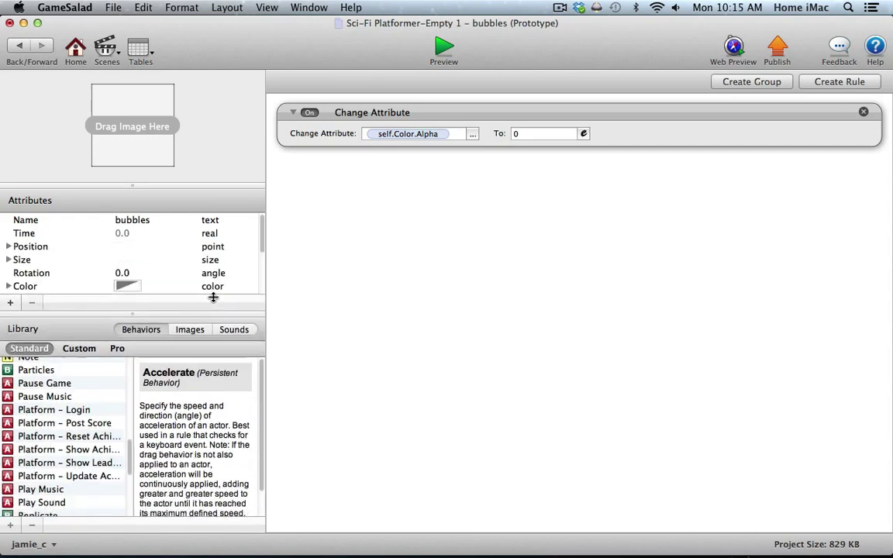
{"action": "left_click_drag", "start_coordinate": [219, 298], "coordinate": [219, 250]}
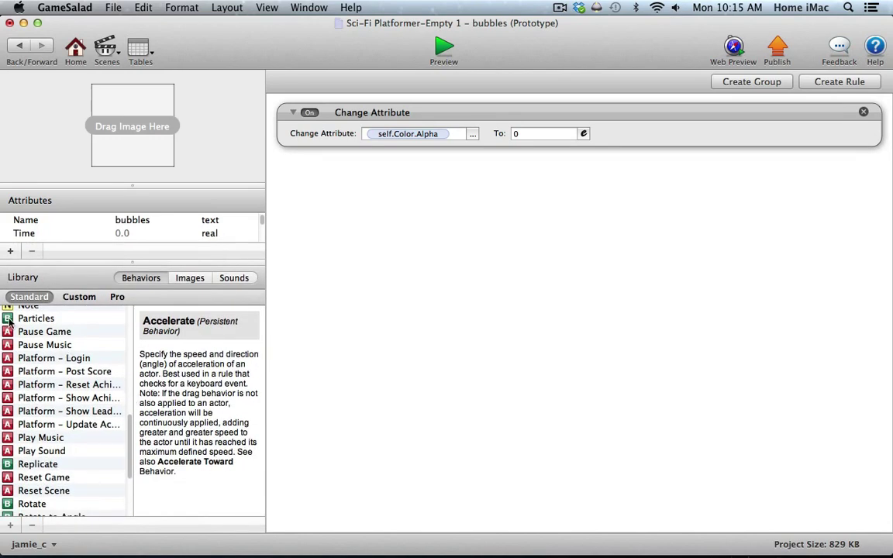
{"action": "left_click_drag", "start_coordinate": [363, 243], "coordinate": [361, 242]}
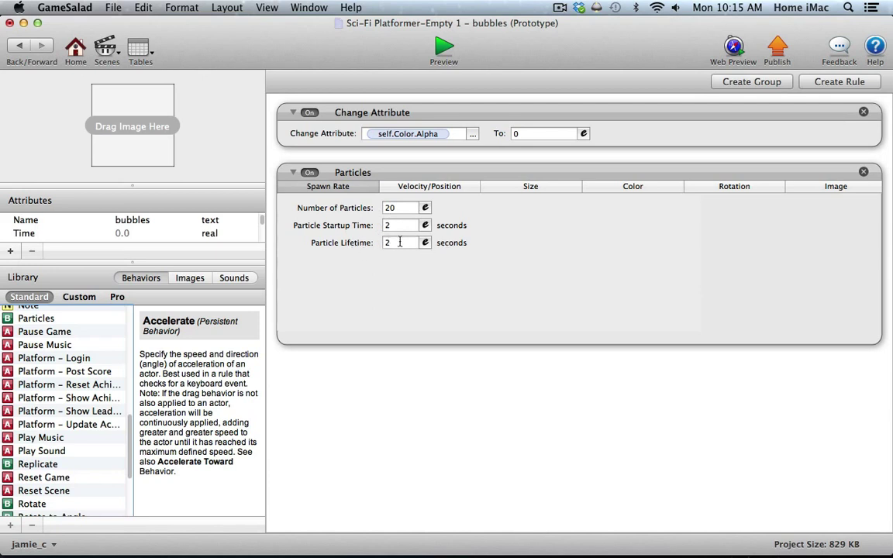
Set the Particle Lifetime of the Particles behavior to the expression random(2,5)
{"action": "left_click", "coordinate": [425, 242]}
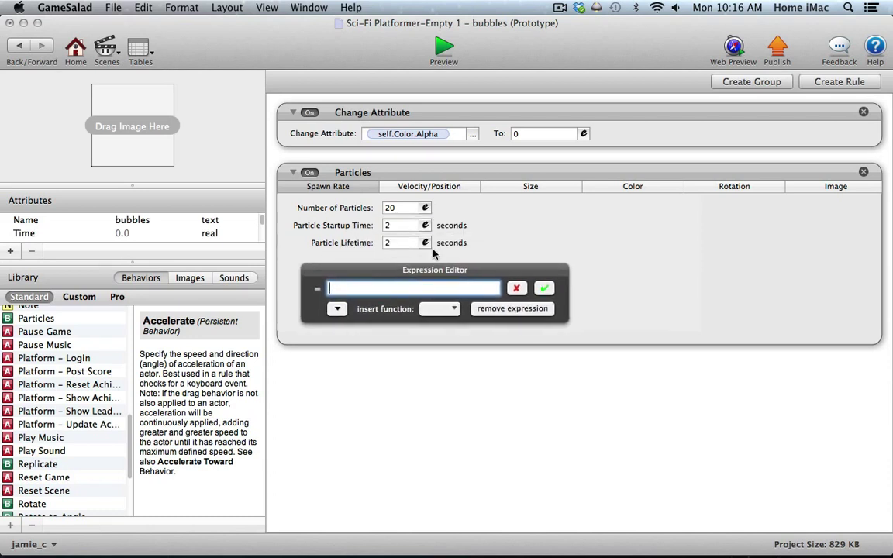
{"action": "left_click", "coordinate": [439, 309]}
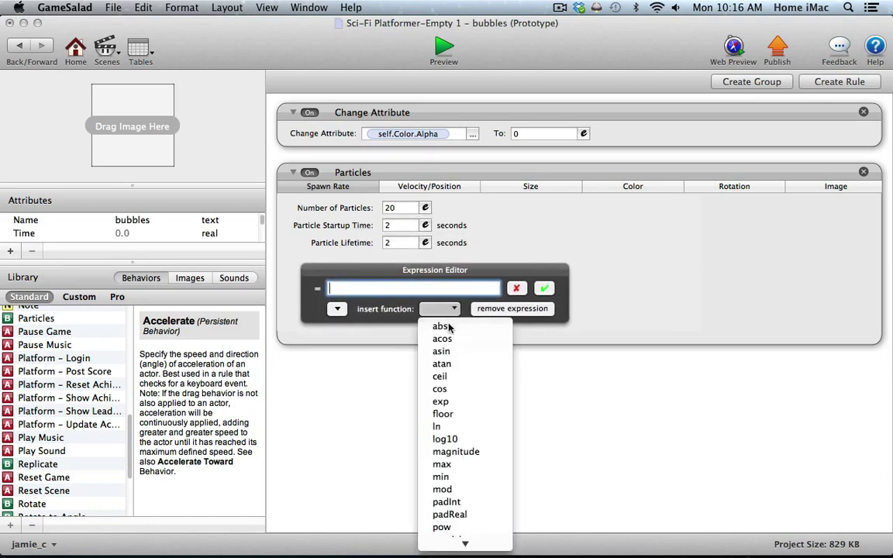
{"action": "scroll", "coordinate": [457, 457], "scroll_direction": "down", "scroll_amount": 3}
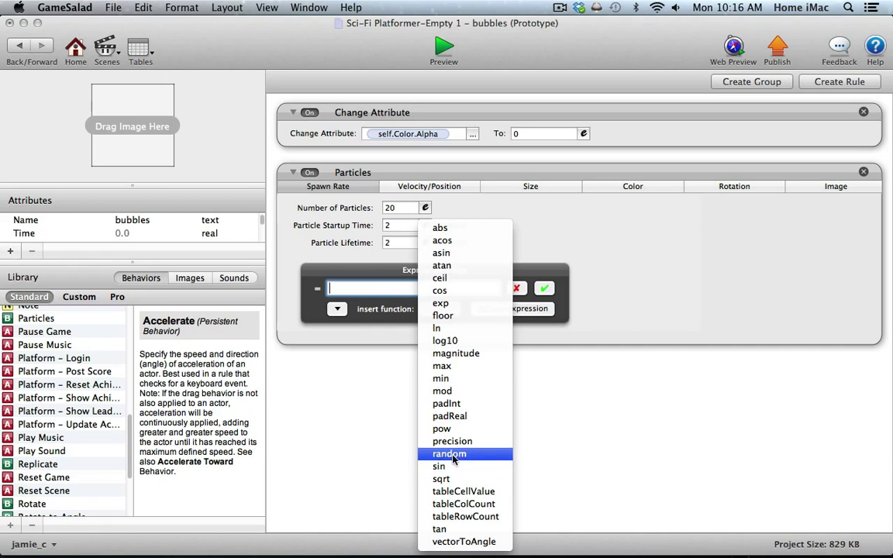
{"action": "left_click", "coordinate": [453, 459]}
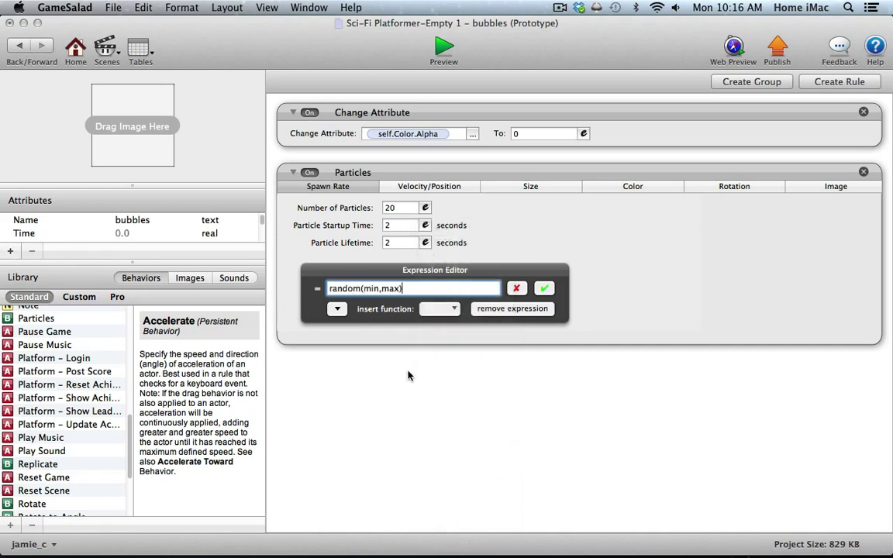
{"action": "type", "text": "2"}
{"action": "double_click", "coordinate": [370, 288]}
{"action": "type", "text": "5"}
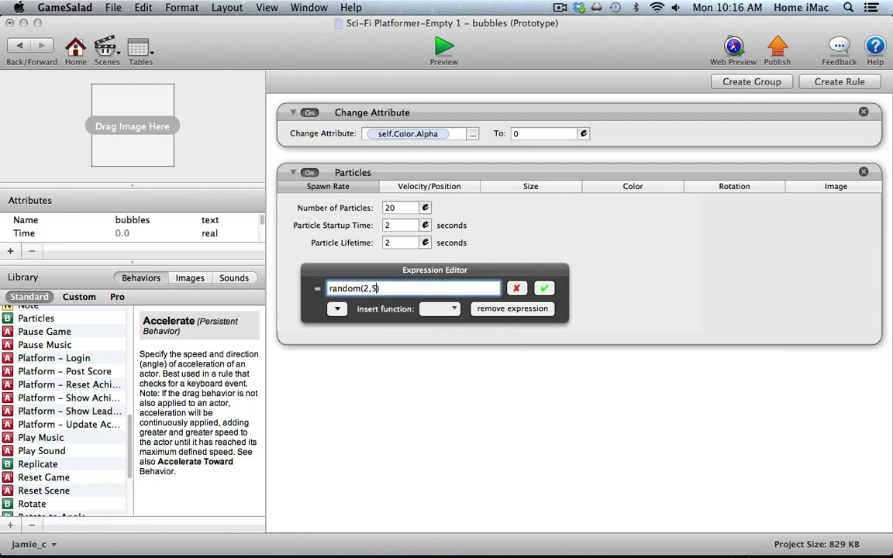
{"action": "left_click", "coordinate": [544, 289]}
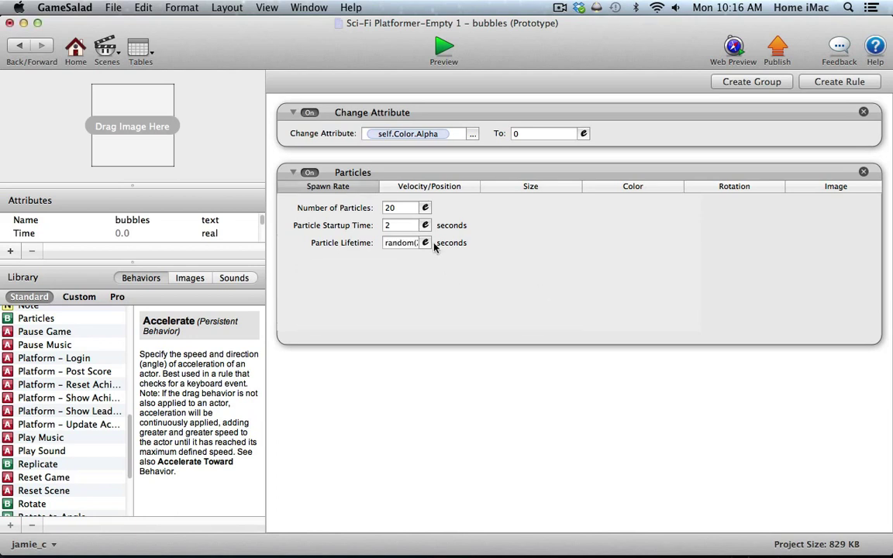
Set the particles' horizontal Emitter Offset to the expression random(-30,30)
{"action": "left_click", "coordinate": [435, 189]}
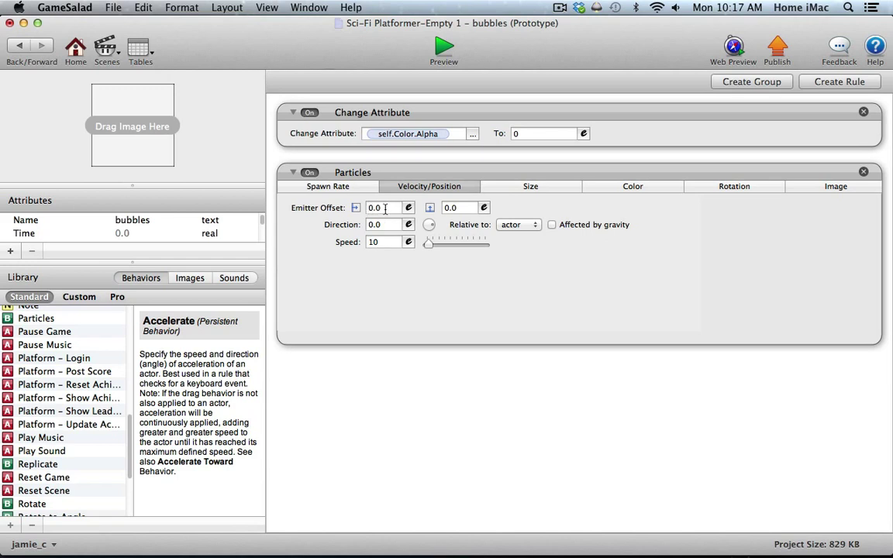
{"action": "left_click", "coordinate": [409, 208]}
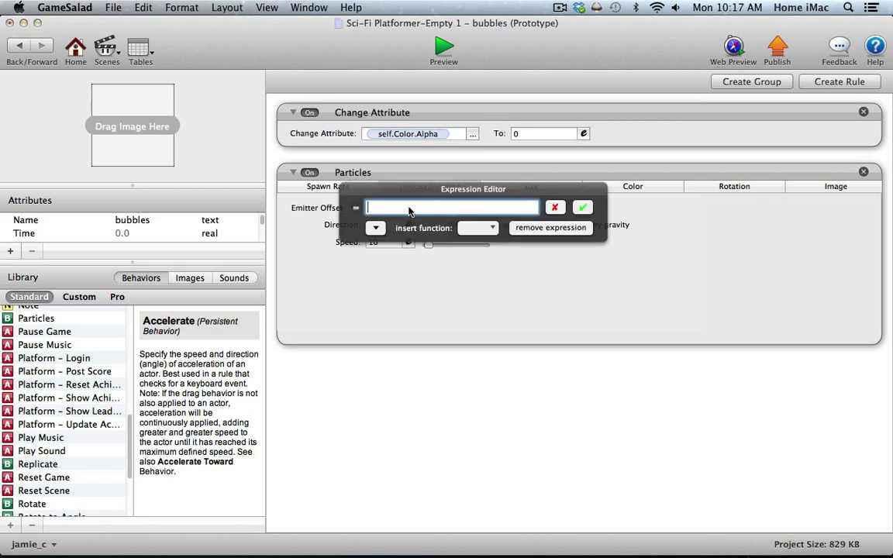
{"action": "left_click", "coordinate": [474, 227]}
{"action": "left_click", "coordinate": [487, 471]}
{"action": "type", "text": "-30,max)"}
{"action": "double_click", "coordinate": [436, 208]}
{"action": "type", "text": "30"}
{"action": "key", "text": "super+a"}
{"action": "left_click", "coordinate": [583, 206]}
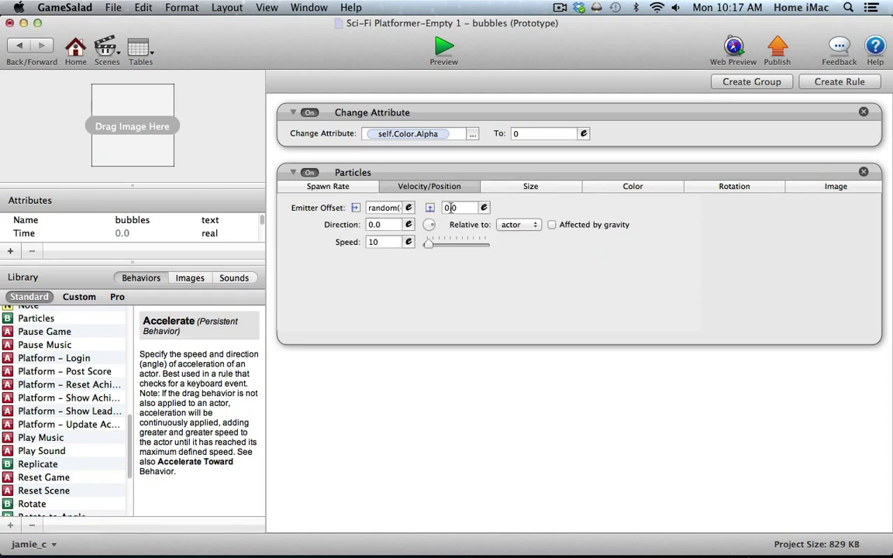
Set the particles' Direction to 90 so that they travel upward
{"action": "left_click", "coordinate": [369, 207]}
{"action": "left_click", "coordinate": [380, 225]}
{"action": "type", "text": "90"}
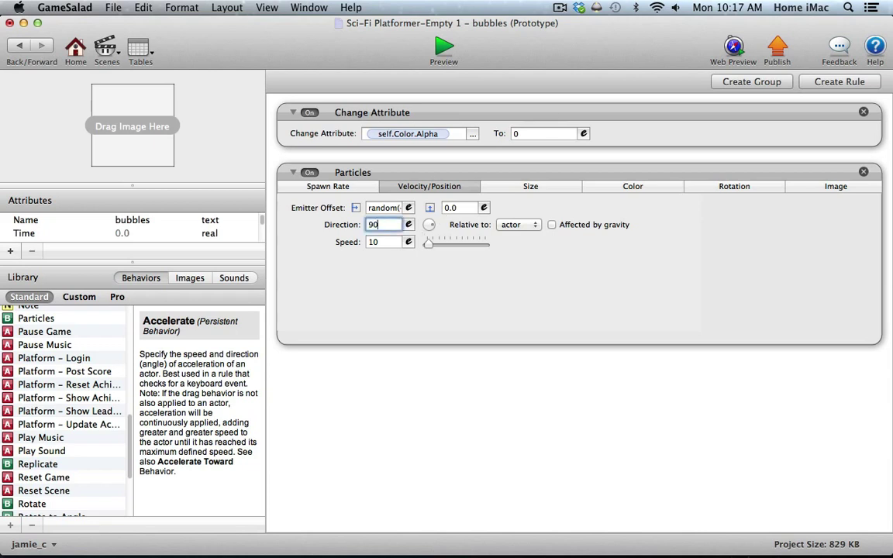
{"action": "key", "text": "Tab"}
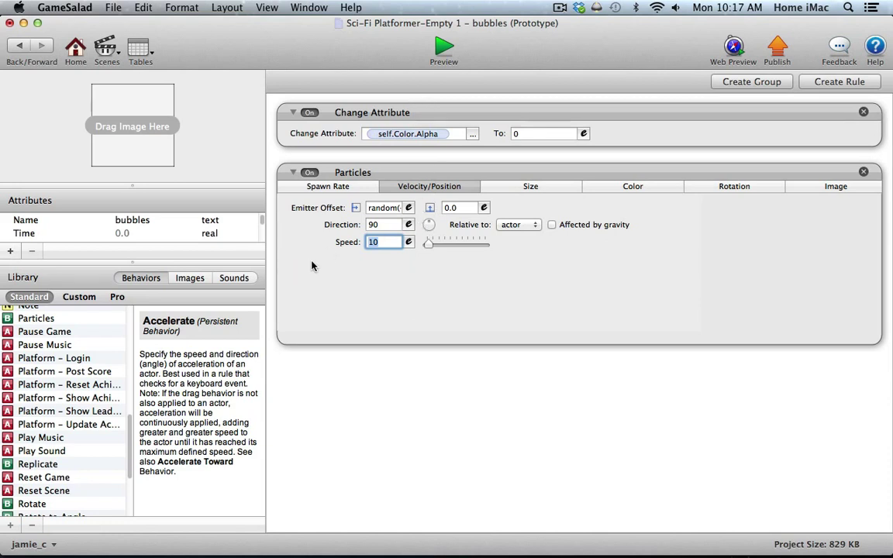
Set the particles' Speed to the expression random(25,100)
{"action": "left_click", "coordinate": [408, 242]}
{"action": "left_click", "coordinate": [465, 262]}
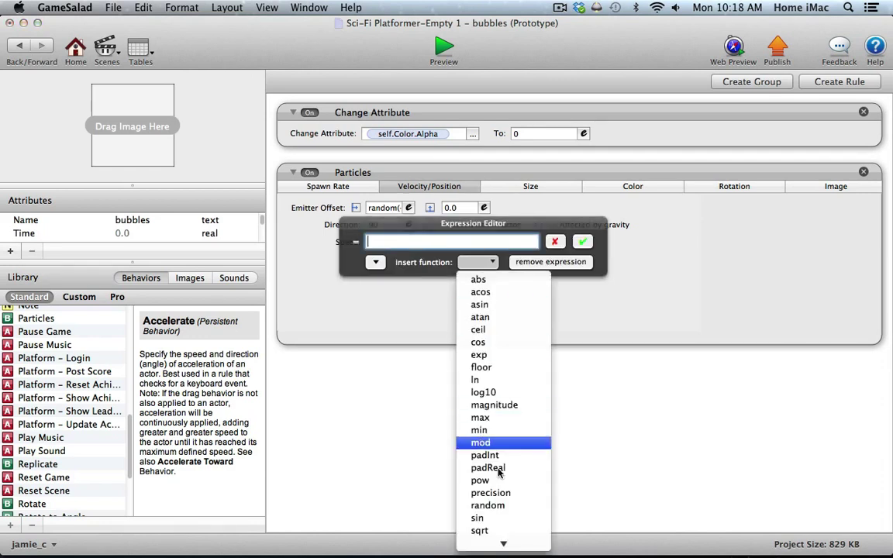
{"action": "left_click", "coordinate": [488, 504]}
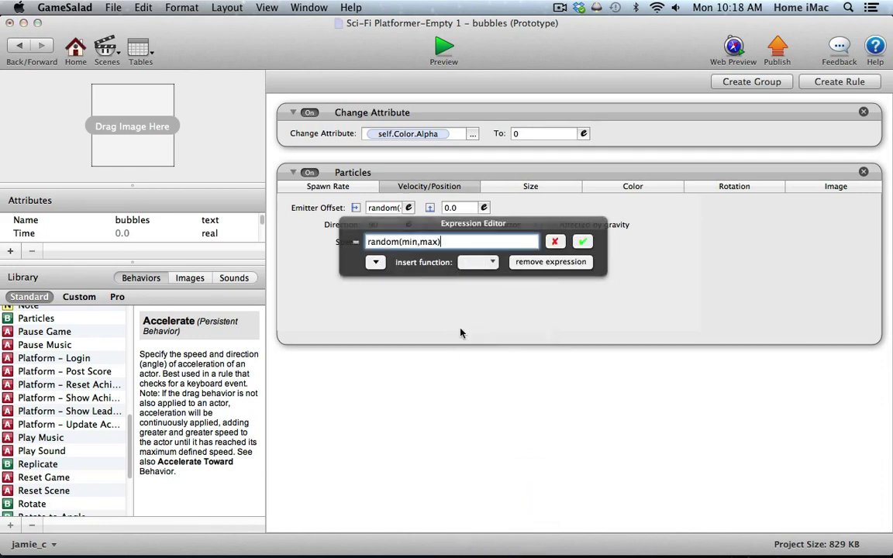
{"action": "double_click", "coordinate": [411, 242]}
{"action": "type", "text": "25"}
{"action": "double_click", "coordinate": [418, 243]}
{"action": "type", "text": "100"}
{"action": "left_click", "coordinate": [583, 242]}
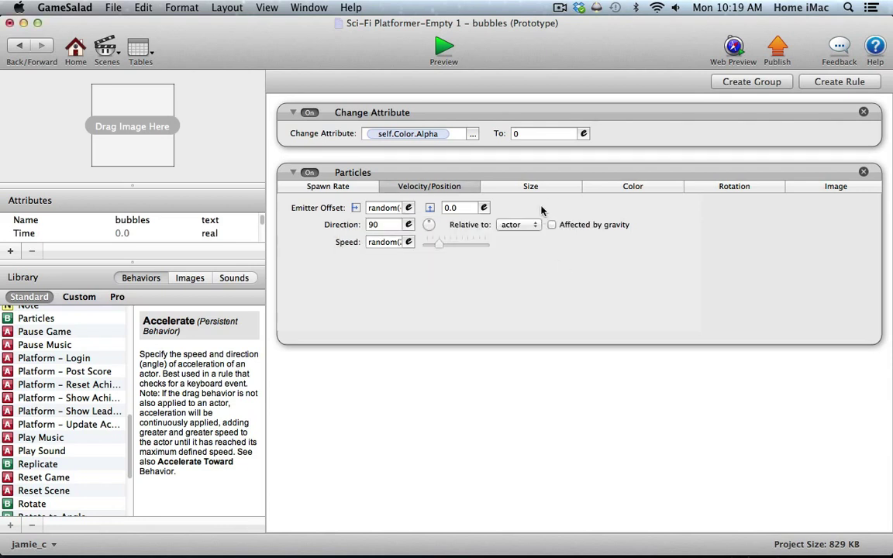
Switch the particles' size behavior to "Size changes to" to enable a size transition
{"action": "left_click", "coordinate": [535, 187]}
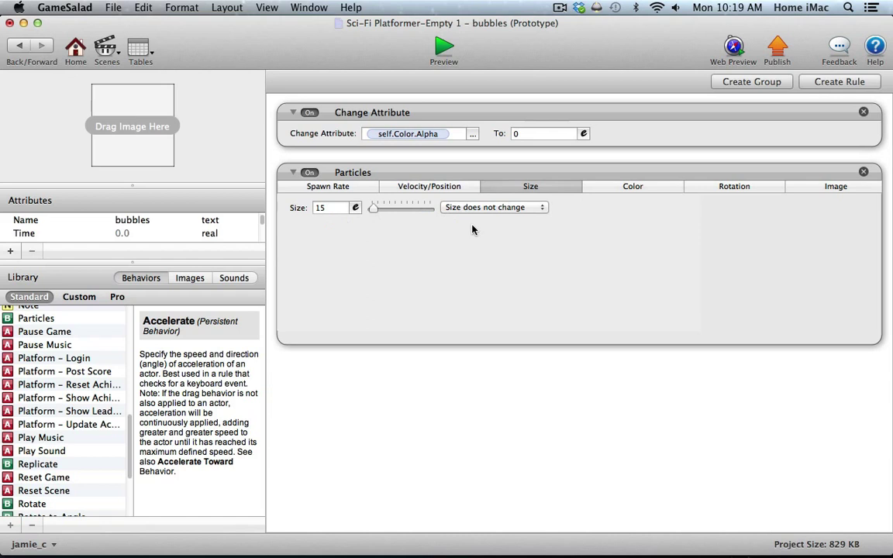
{"action": "left_click", "coordinate": [490, 207]}
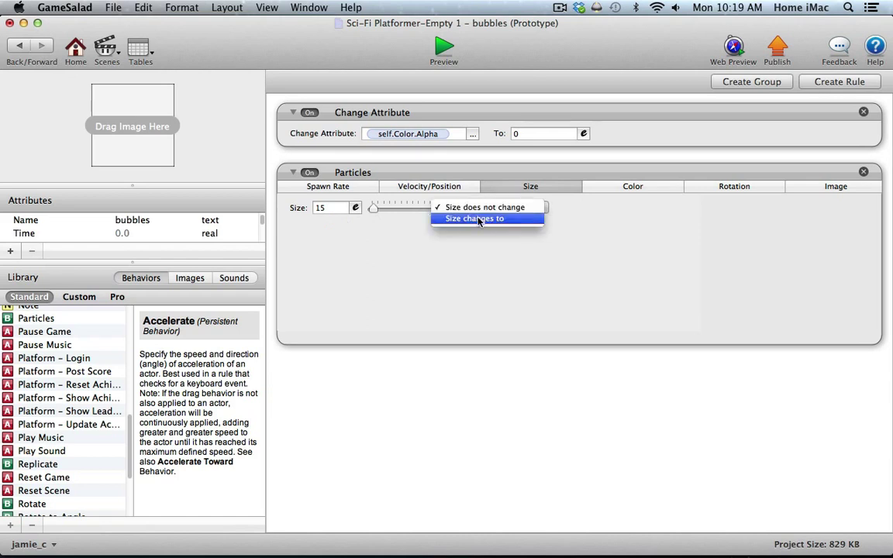
{"action": "left_click", "coordinate": [479, 220]}
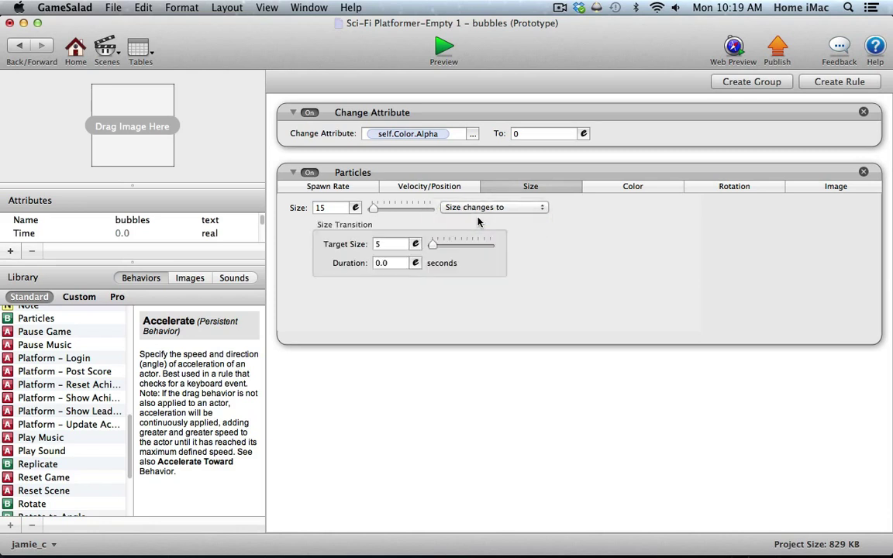
Set the particles' starting Size to the expression random(1,10)
{"action": "left_click", "coordinate": [355, 207]}
{"action": "left_click", "coordinate": [425, 227]}
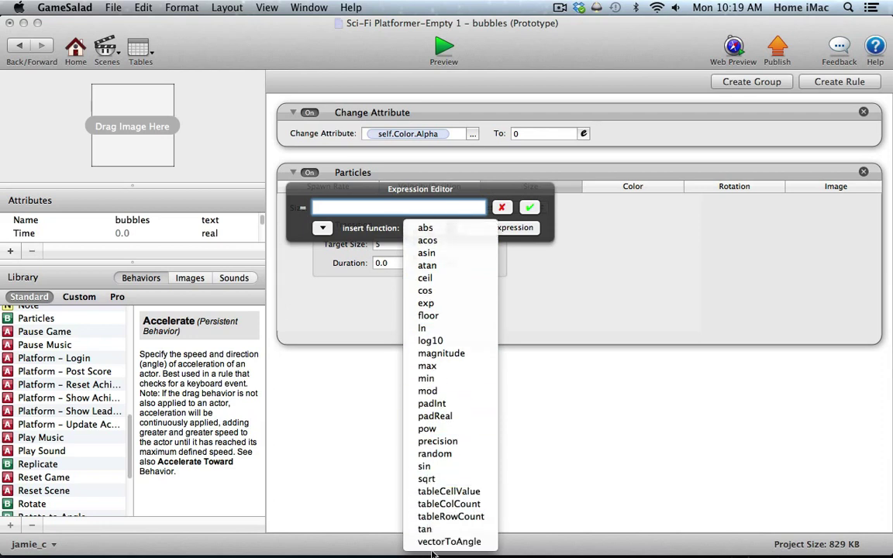
{"action": "left_click", "coordinate": [435, 454]}
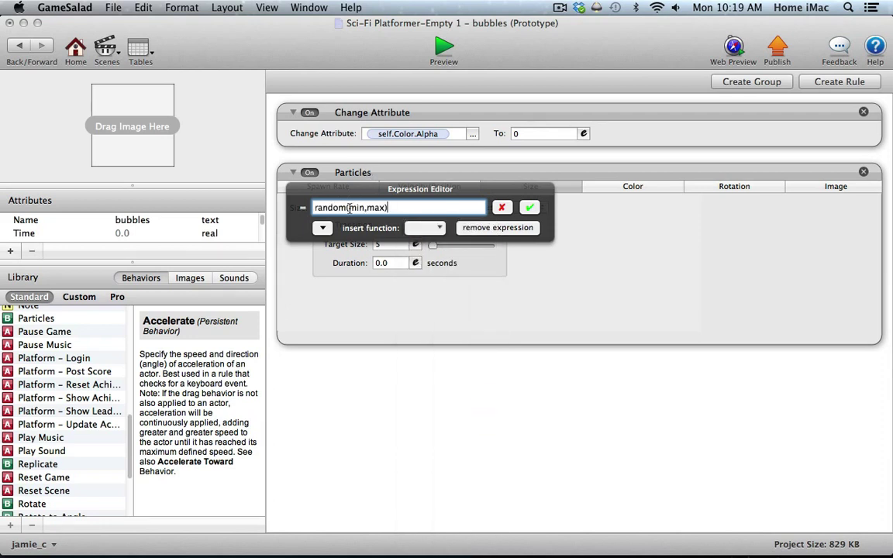
{"action": "double_click", "coordinate": [358, 207]}
{"action": "type", "text": "1"}
{"action": "double_click", "coordinate": [373, 208]}
{"action": "type", "text": "10"}
{"action": "key", "text": "Return"}
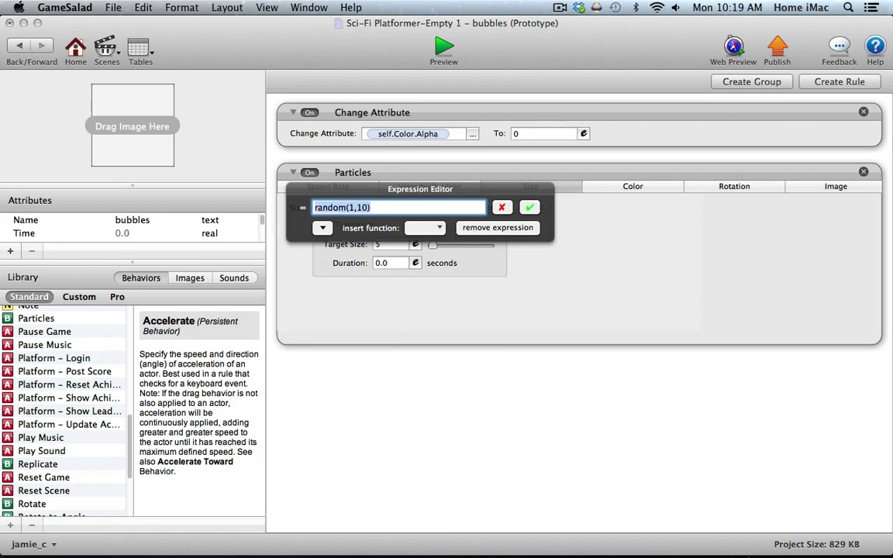
{"action": "left_click", "coordinate": [530, 208]}
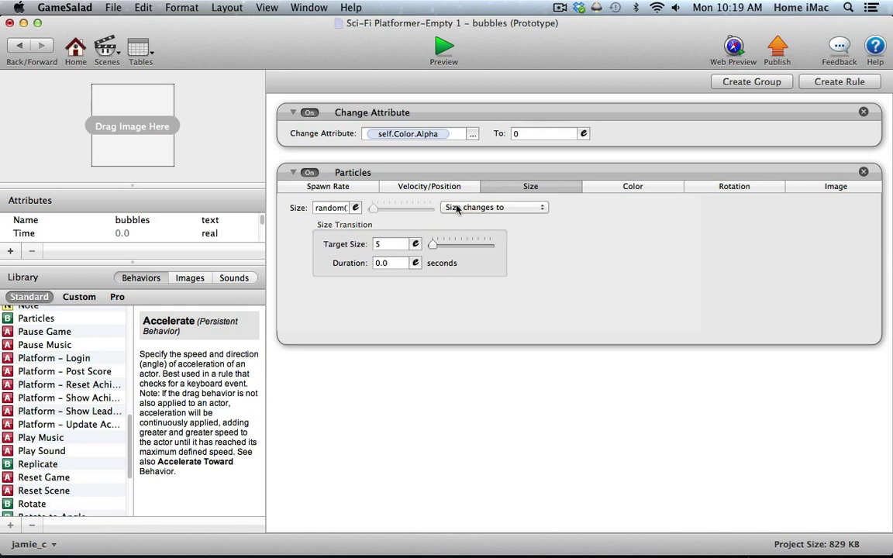
Set the Target Size of the particles' size transition to the expression random(0,1)
{"action": "left_click", "coordinate": [415, 244]}
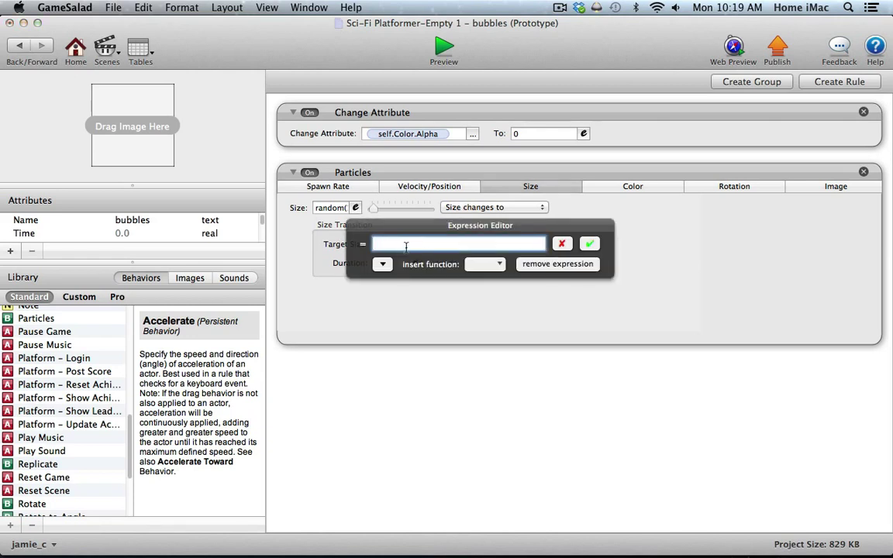
{"action": "left_click", "coordinate": [481, 266]}
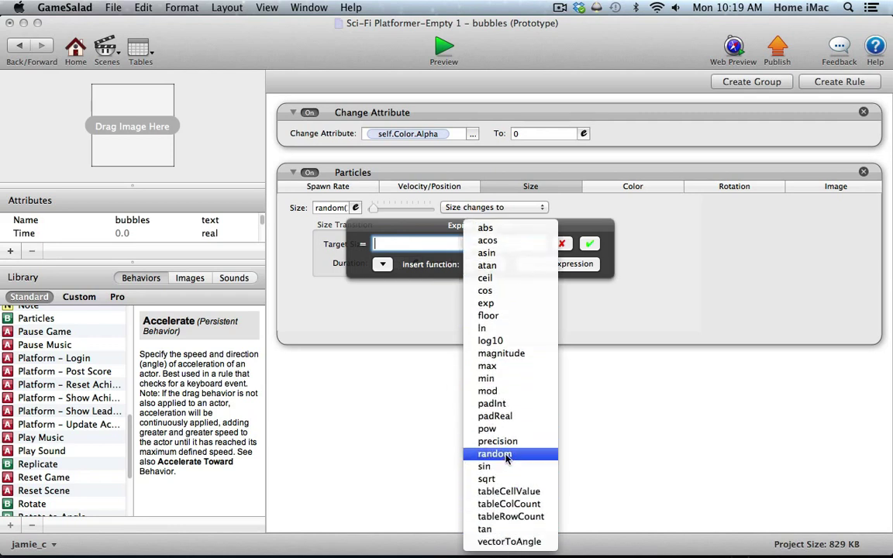
{"action": "left_click", "coordinate": [496, 456]}
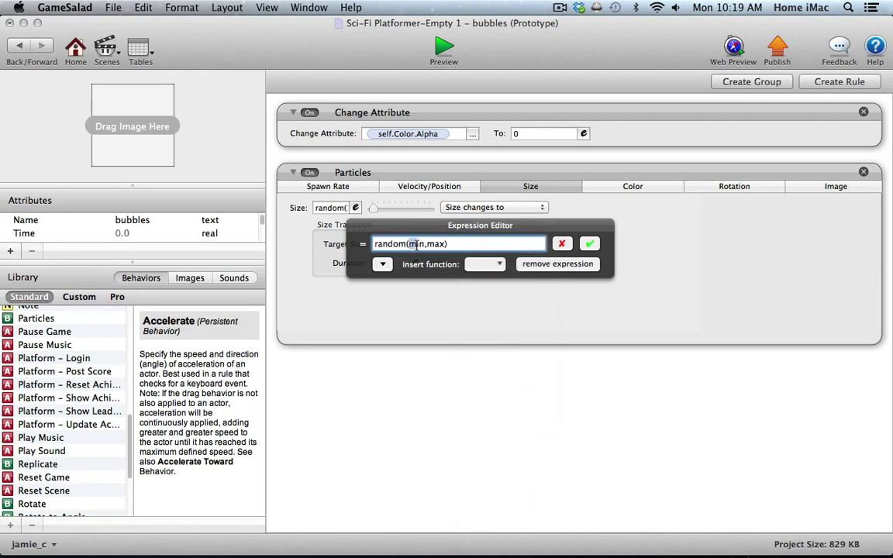
{"action": "double_click", "coordinate": [416, 244]}
{"action": "type", "text": "0"}
{"action": "double_click", "coordinate": [429, 244]}
{"action": "type", "text": "1"}
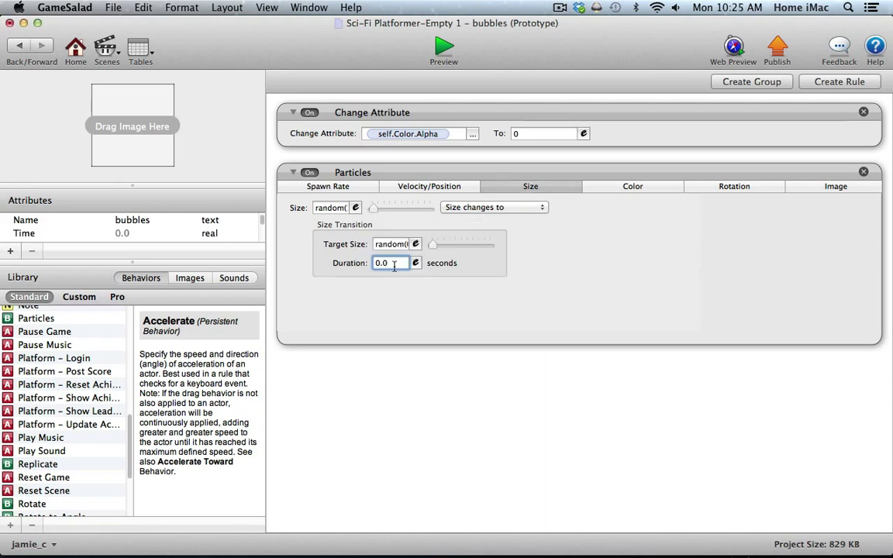
Set the Duration of the particles' size transition to 5 seconds
{"action": "left_click_drag", "start_coordinate": [389, 263], "coordinate": [373, 263]}
{"action": "type", "text": "5"}
{"action": "key", "text": "Return"}
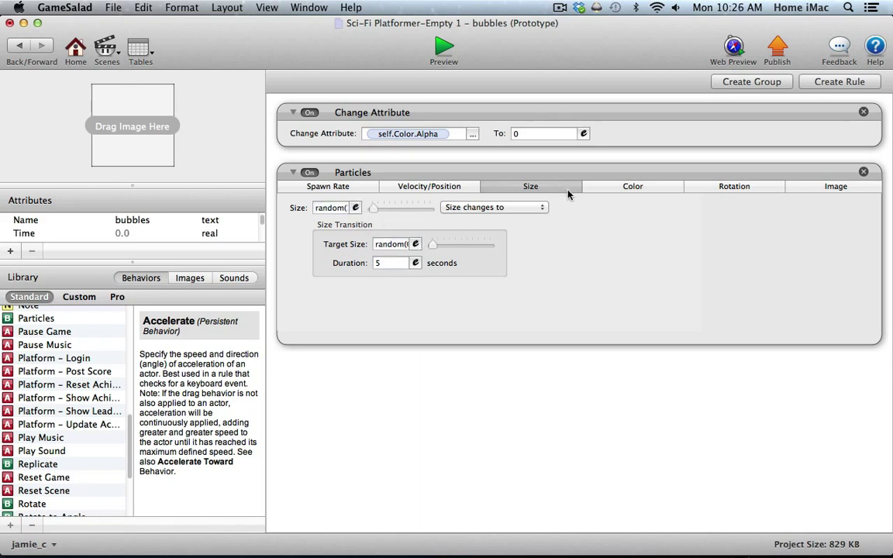
Set the particles' color to a light green and darken it slightly
{"action": "left_click", "coordinate": [632, 186]}
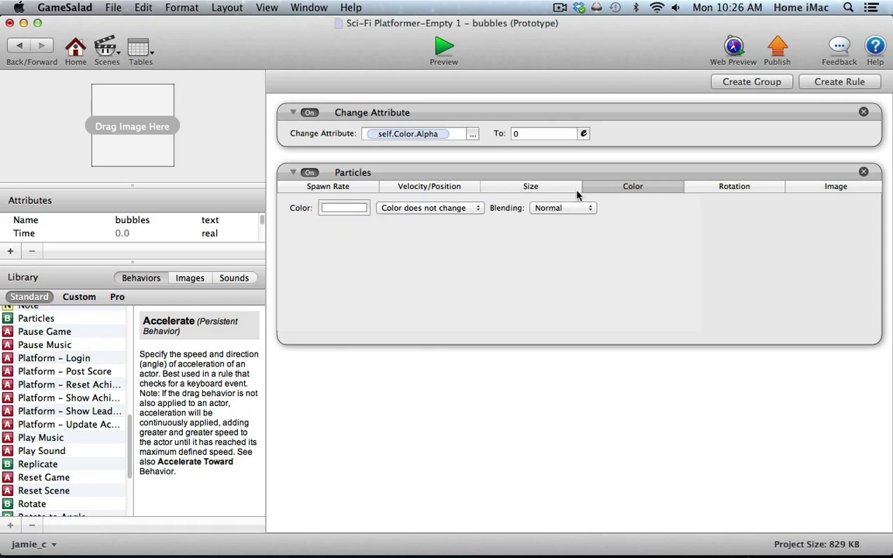
{"action": "left_click", "coordinate": [346, 208]}
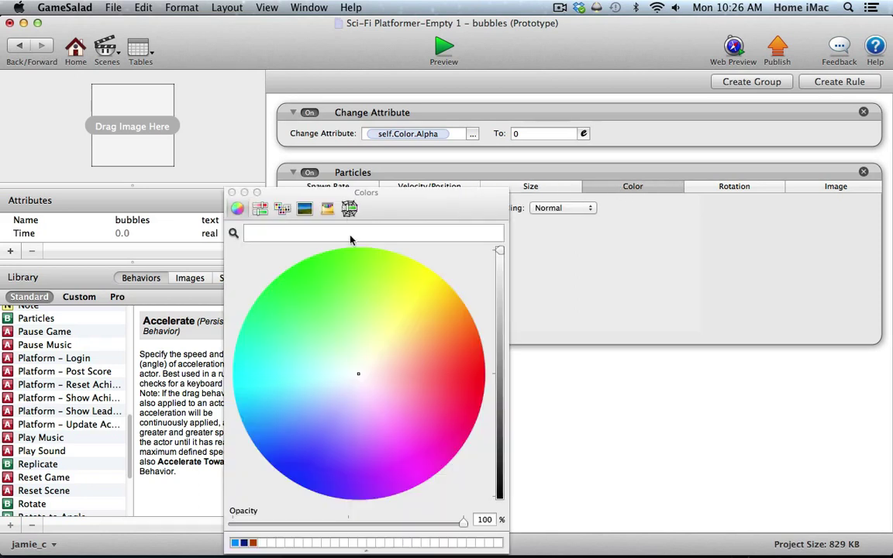
{"action": "left_click", "coordinate": [328, 304]}
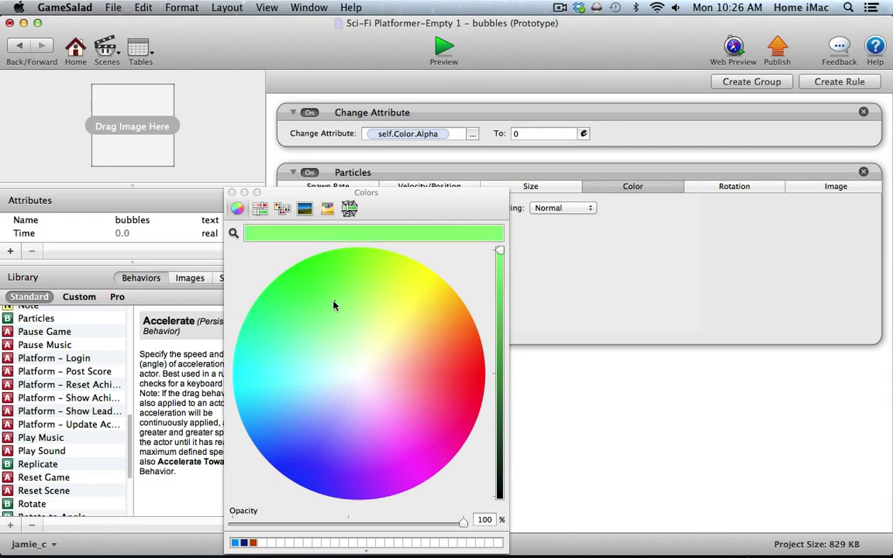
{"action": "left_click_drag", "start_coordinate": [500, 259], "coordinate": [499, 280]}
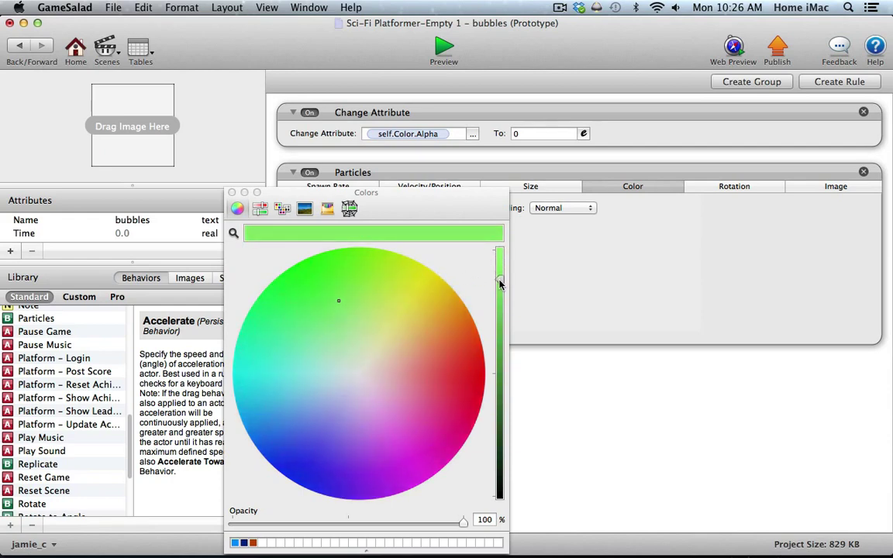
Assign the project's particle image to the Particles behavior of the bubbles actor
{"action": "left_click", "coordinate": [232, 192]}
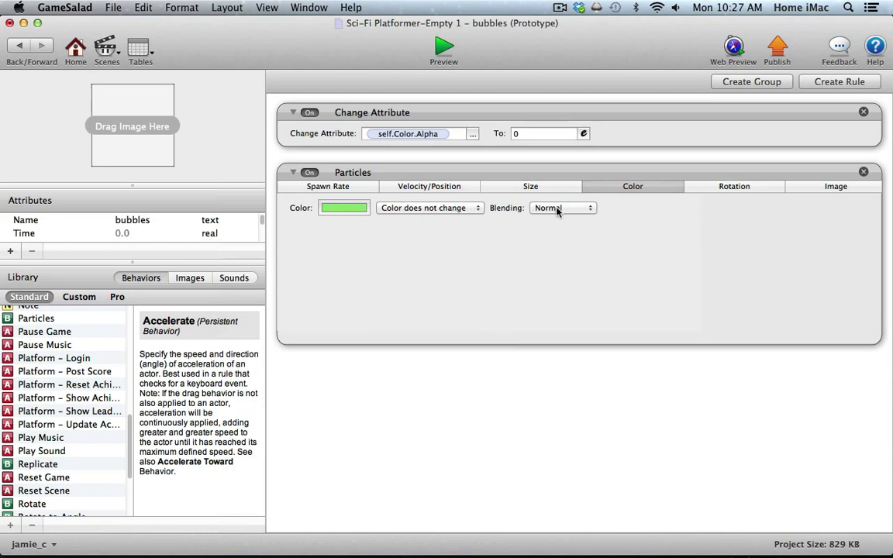
{"action": "left_click", "coordinate": [730, 186]}
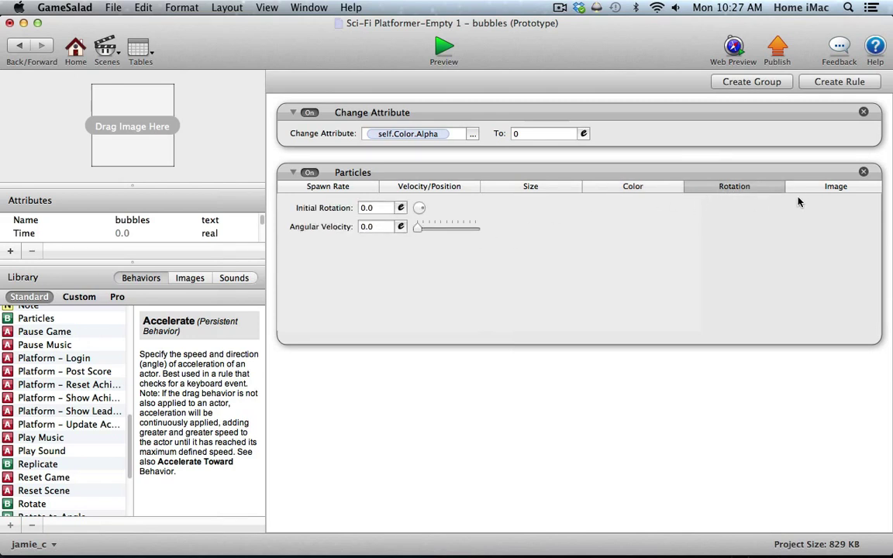
{"action": "left_click", "coordinate": [823, 188]}
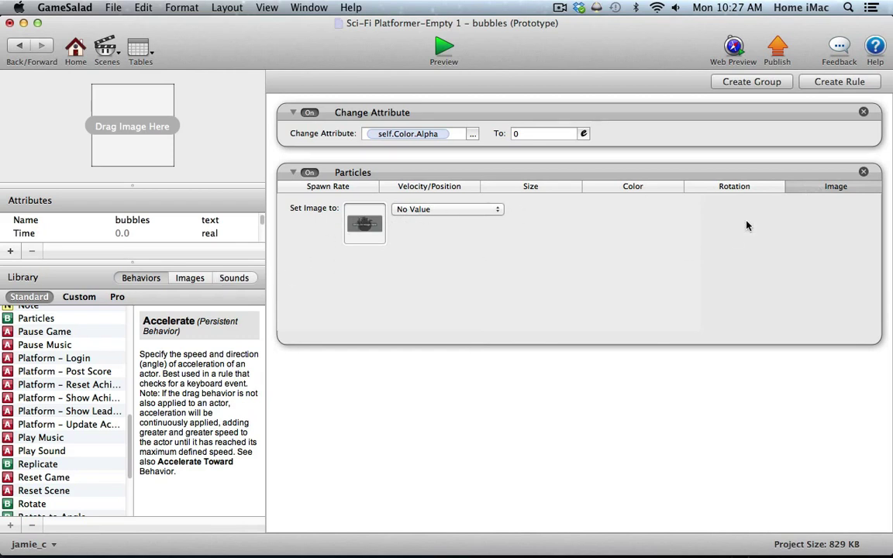
{"action": "left_click", "coordinate": [205, 281]}
{"action": "scroll", "coordinate": [262, 360], "scroll_direction": "up", "scroll_amount": 2}
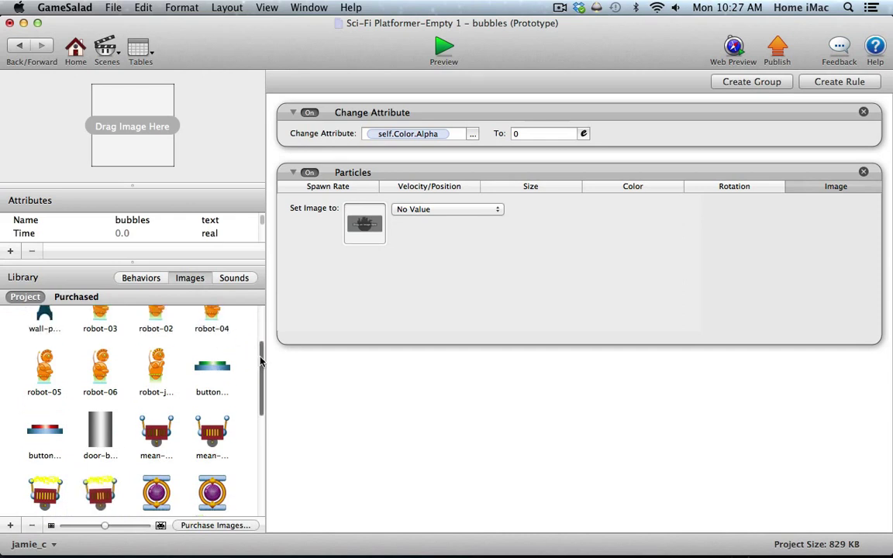
{"action": "scroll", "coordinate": [261, 360], "scroll_direction": "down", "scroll_amount": 5}
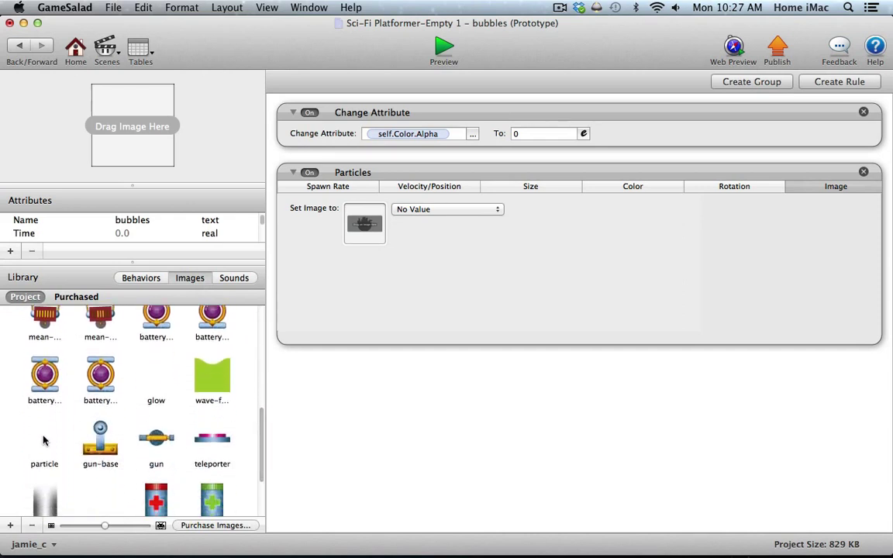
{"action": "left_click", "coordinate": [44, 442]}
{"action": "left_click_drag", "start_coordinate": [45, 441], "coordinate": [365, 230]}
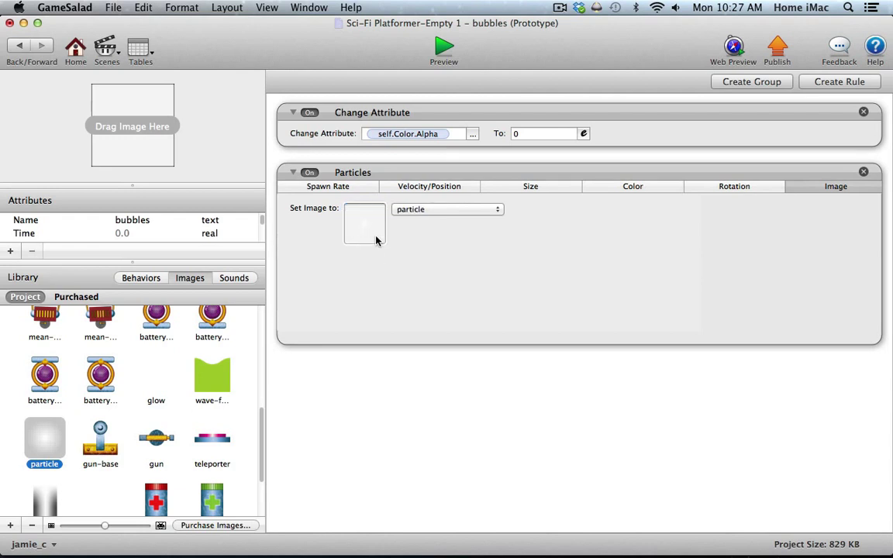
{"action": "left_click", "coordinate": [369, 241]}
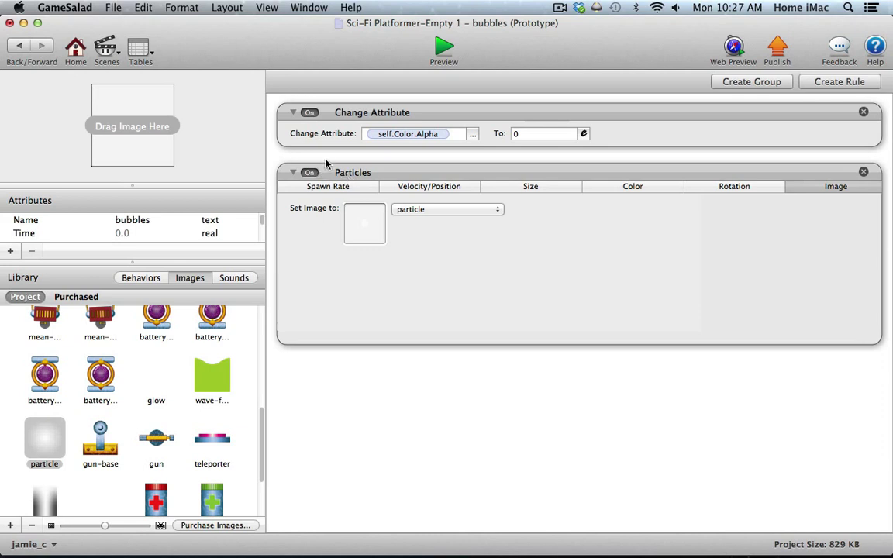
Return to the Level 1 scene and shrink the bubbles actor to a small, flat rectangle resting on the metal floor
{"action": "left_click", "coordinate": [109, 50]}
{"action": "left_click", "coordinate": [127, 62]}
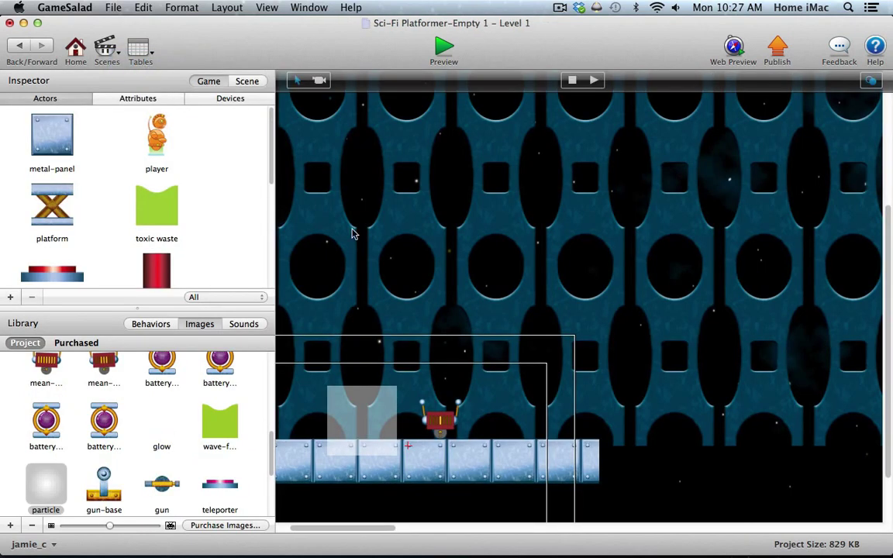
{"action": "left_click", "coordinate": [340, 400]}
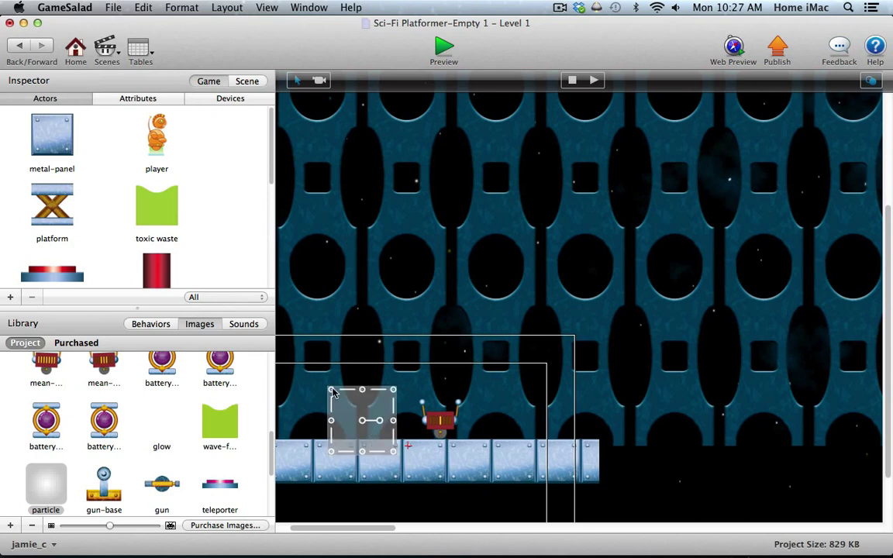
{"action": "left_click_drag", "start_coordinate": [333, 394], "coordinate": [348, 434]}
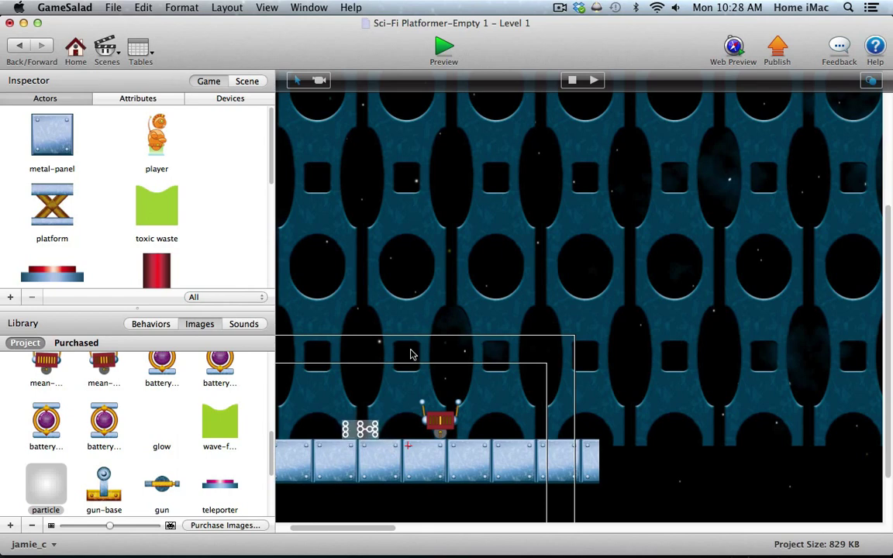
Preview Level 1 to check the bubbles' particle effect and return to the scene editor
{"action": "left_click", "coordinate": [445, 48]}
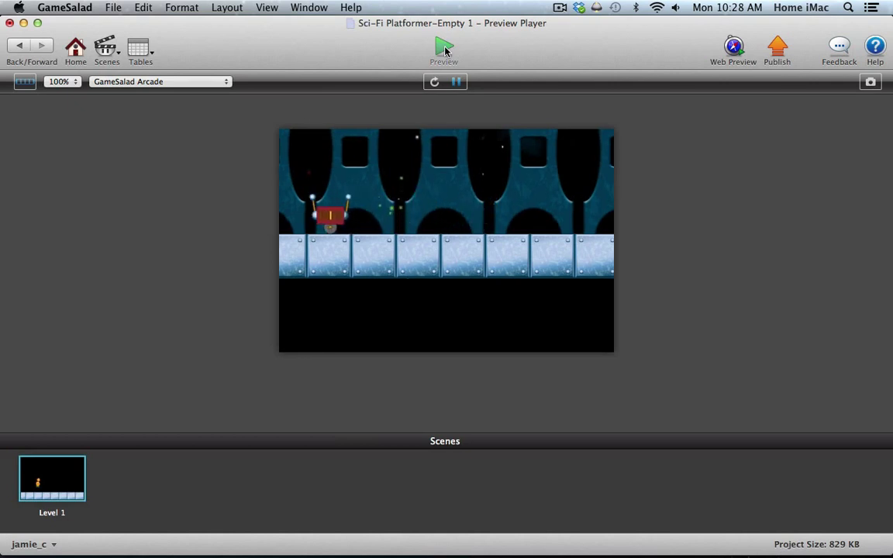
{"action": "key", "text": "Right"}
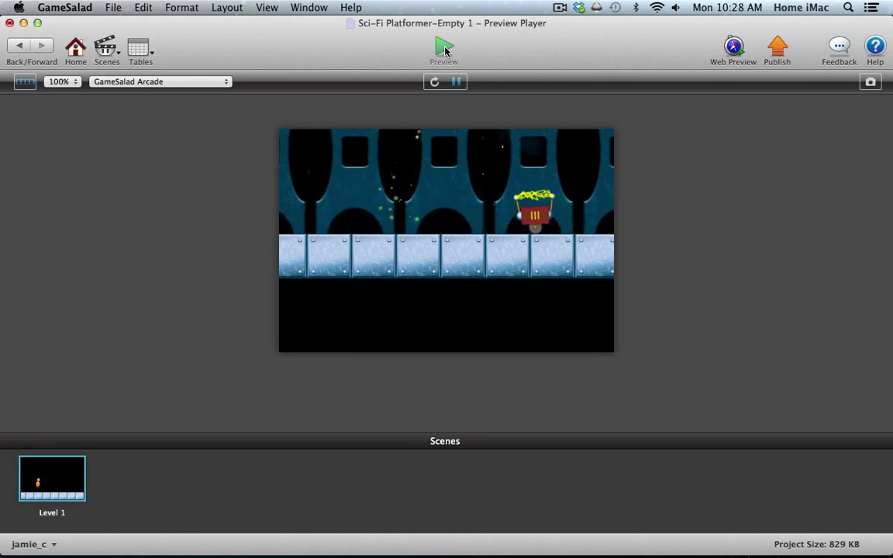
{"action": "key", "text": "Left"}
{"action": "key", "text": "Right"}
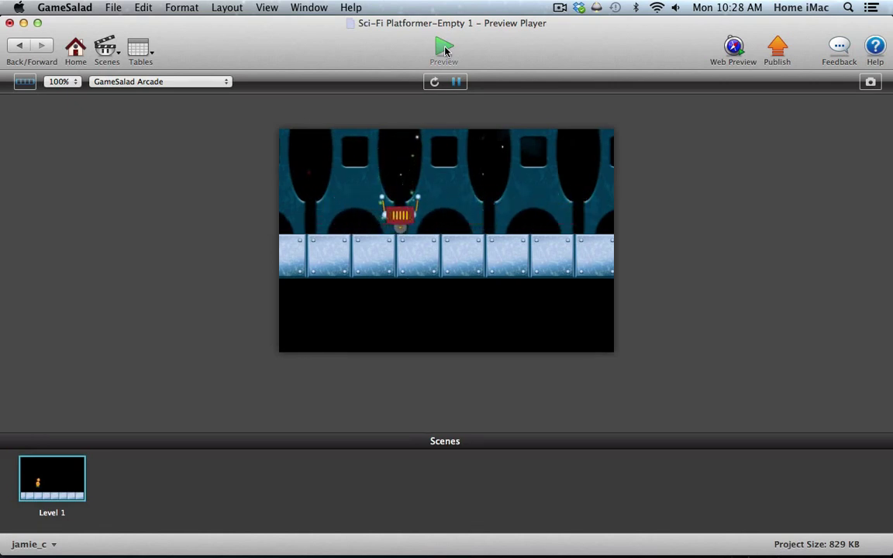
{"action": "key", "text": "Left"}
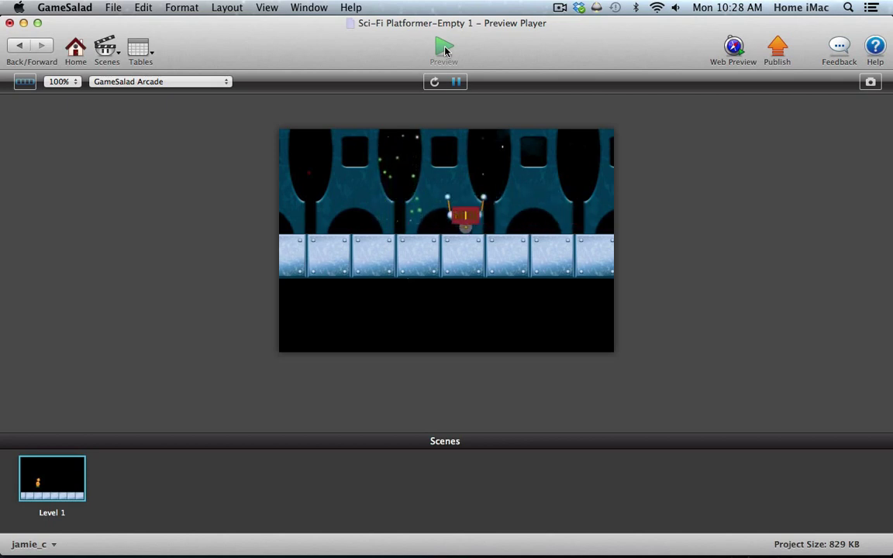
{"action": "key", "text": "Right"}
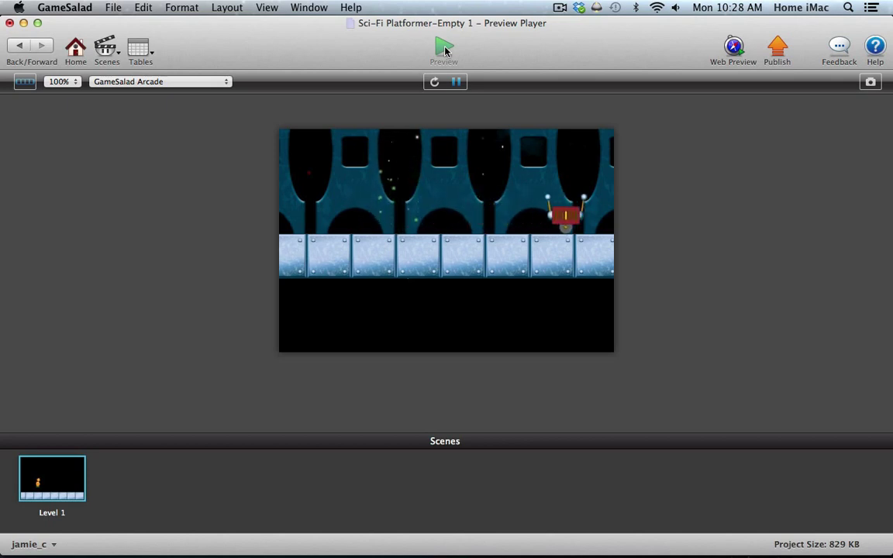
{"action": "key", "text": "Left"}
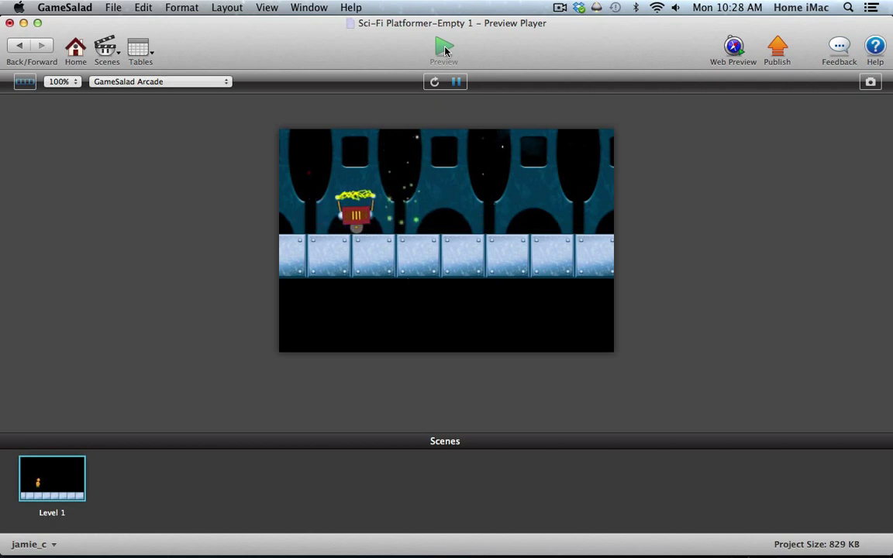
{"action": "key", "text": "Right"}
{"action": "key", "text": "Left"}
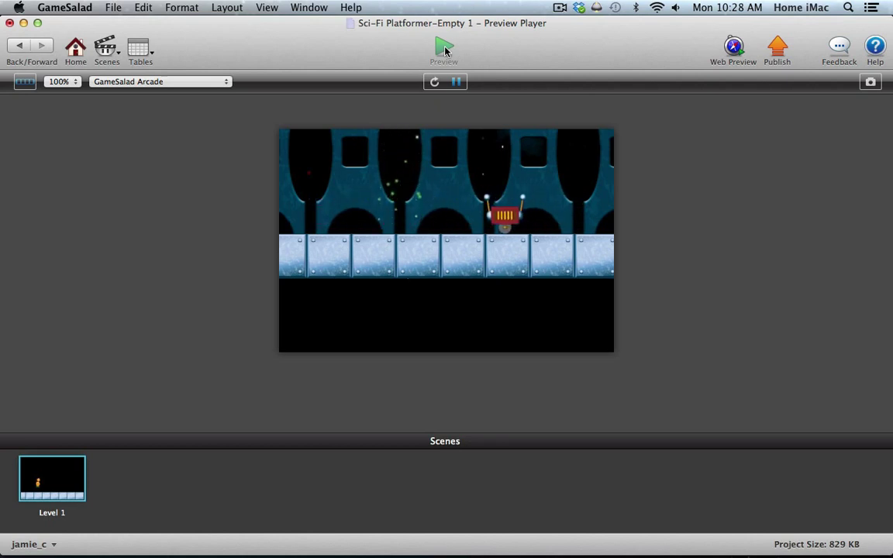
{"action": "key", "text": "Right"}
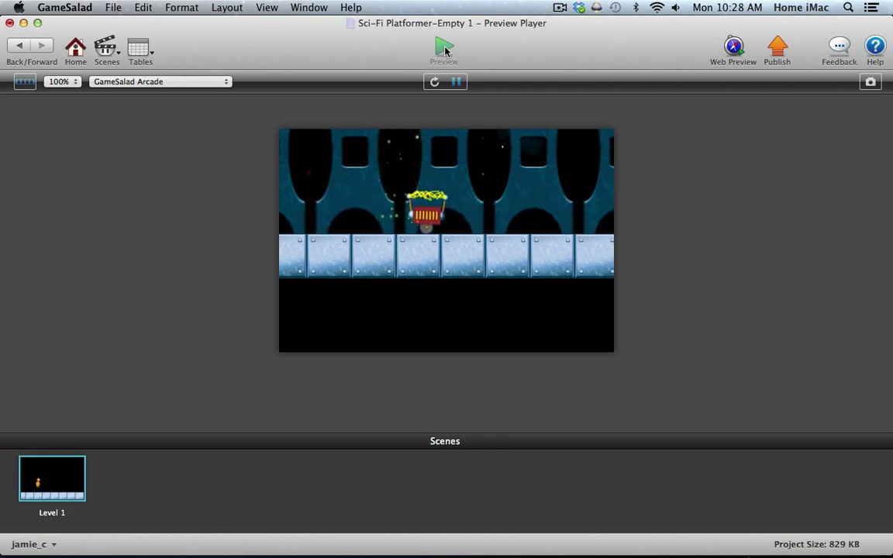
{"action": "left_click", "coordinate": [17, 47]}
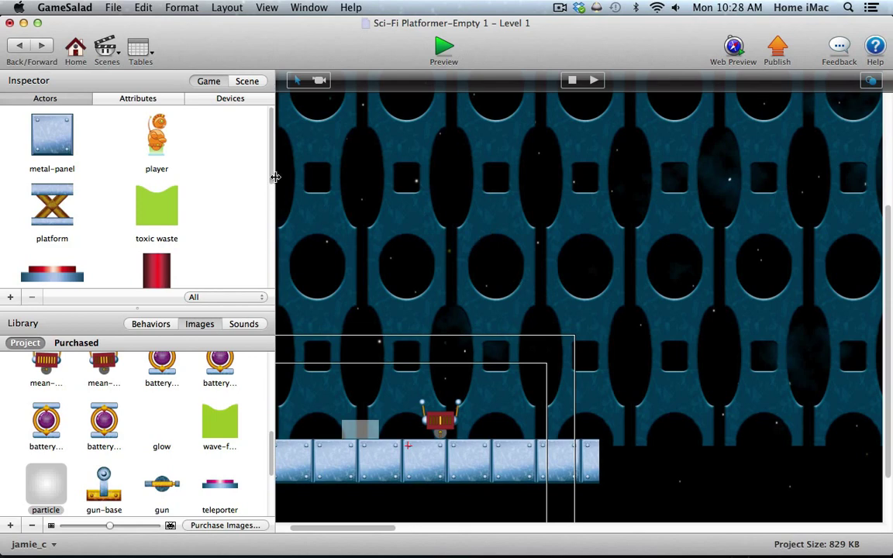
Remove the bubbles actor, the red enemy robot and the metal-panel floor from the Level 1 scene
{"action": "mouse_move", "coordinate": [270, 155]}
{"action": "left_mouse_down"}
{"action": "mouse_move", "coordinate": [270, 267]}
{"action": "mouse_move", "coordinate": [264, 140]}
{"action": "left_mouse_up"}
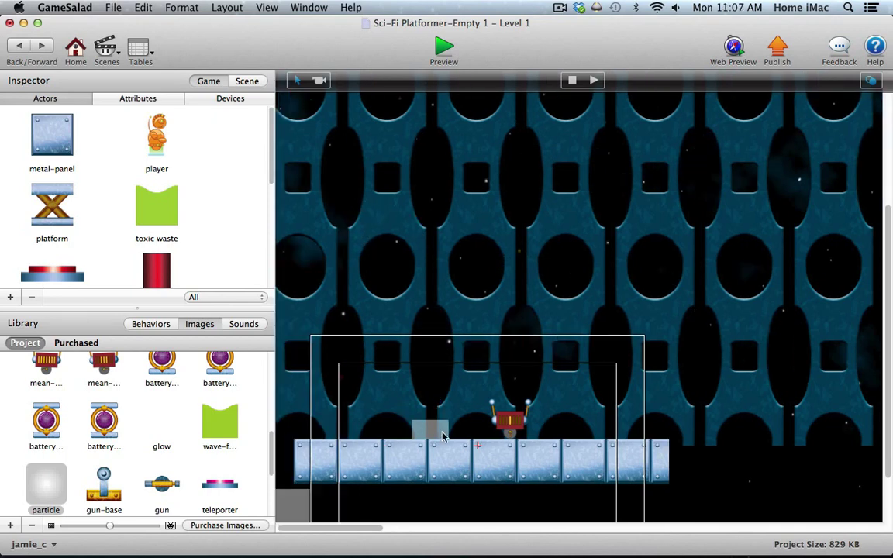
{"action": "key", "text": "super+z"}
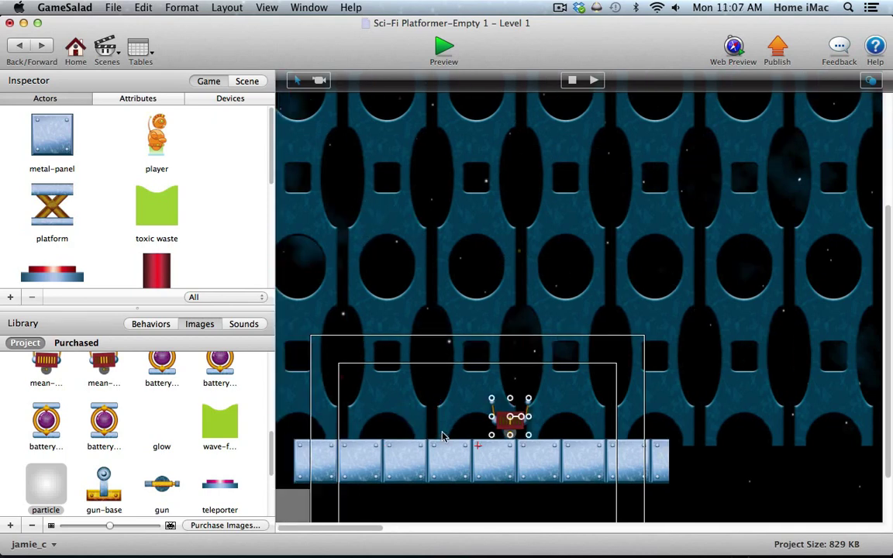
{"action": "key", "text": "super+z"}
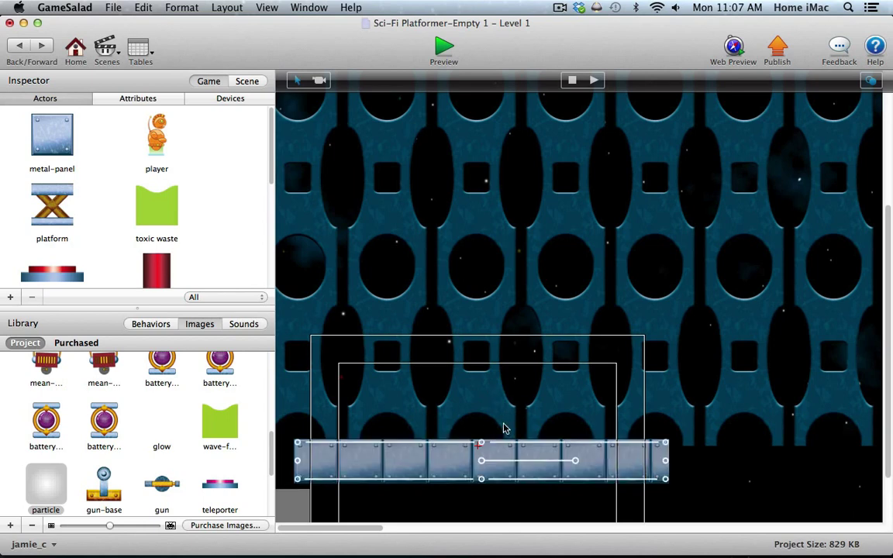
{"action": "key", "text": "super+z"}
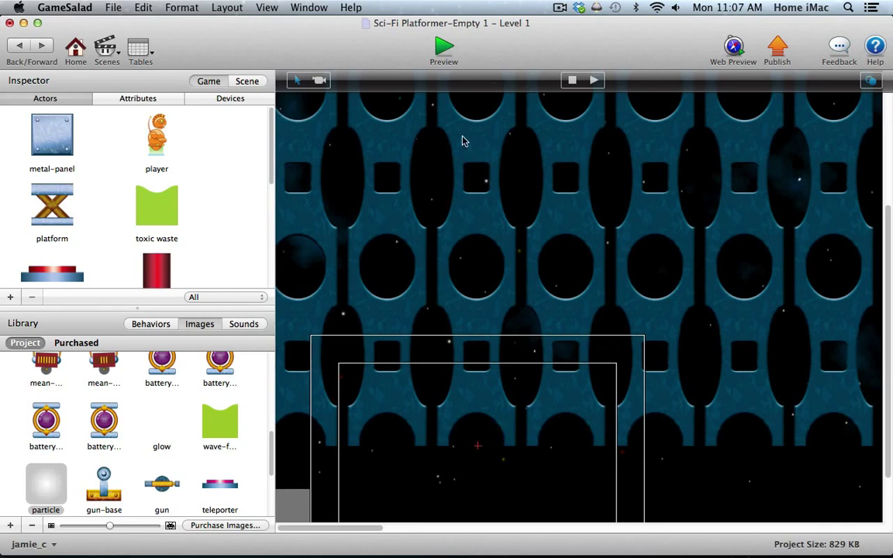
Place a metal-panel actor near the left edge of the upper part of Level 1 and move it down a little
{"action": "scroll", "coordinate": [500, 300], "scroll_direction": "up", "scroll_amount": 3}
{"action": "scroll", "coordinate": [500, 300], "scroll_direction": "up", "scroll_amount": 5}
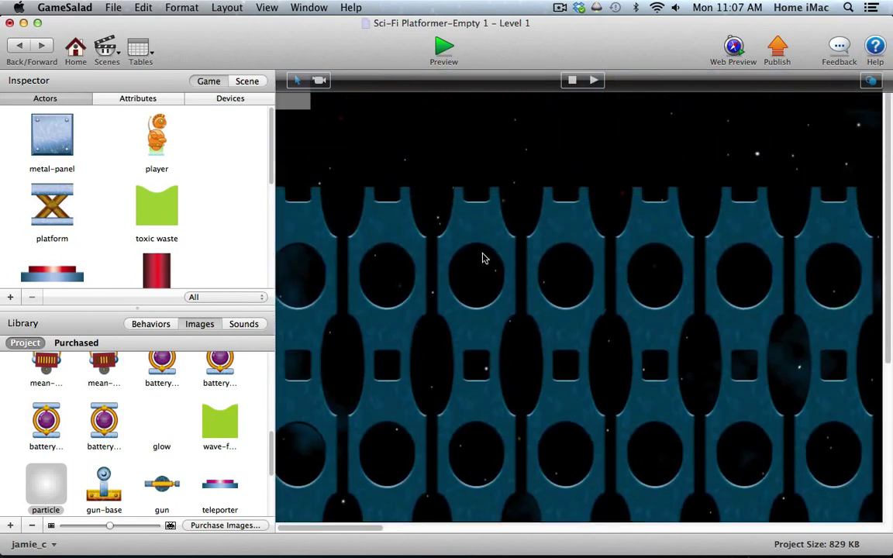
{"action": "left_click", "coordinate": [55, 144]}
{"action": "left_click_drag", "start_coordinate": [54, 140], "coordinate": [353, 248]}
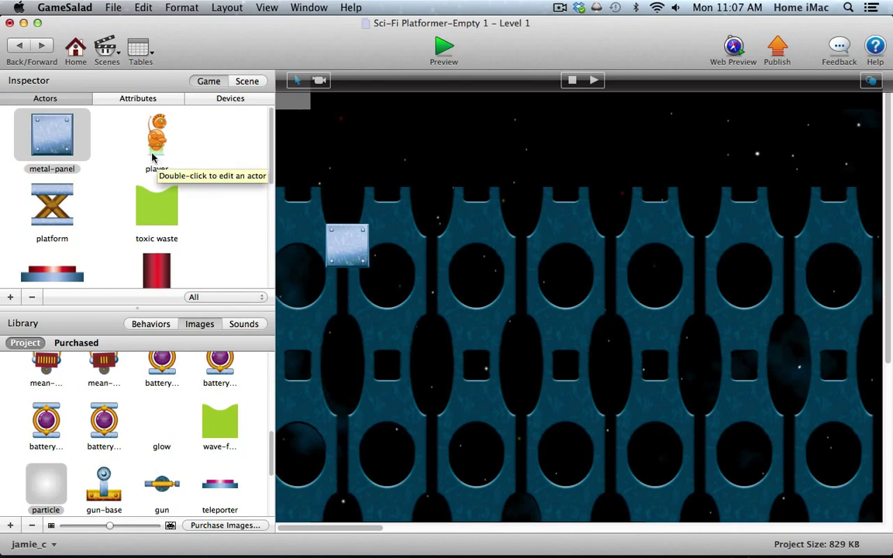
{"action": "left_click", "coordinate": [347, 252]}
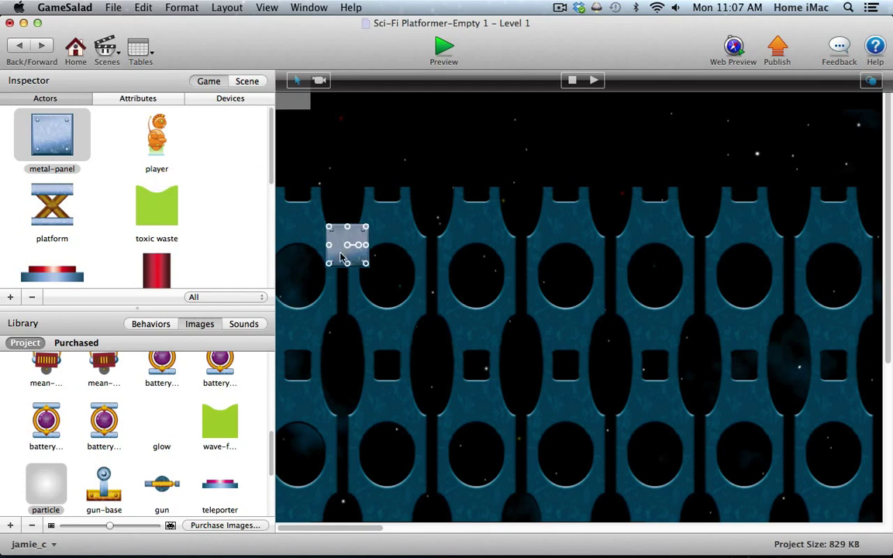
{"action": "left_click_drag", "start_coordinate": [341, 258], "coordinate": [357, 355]}
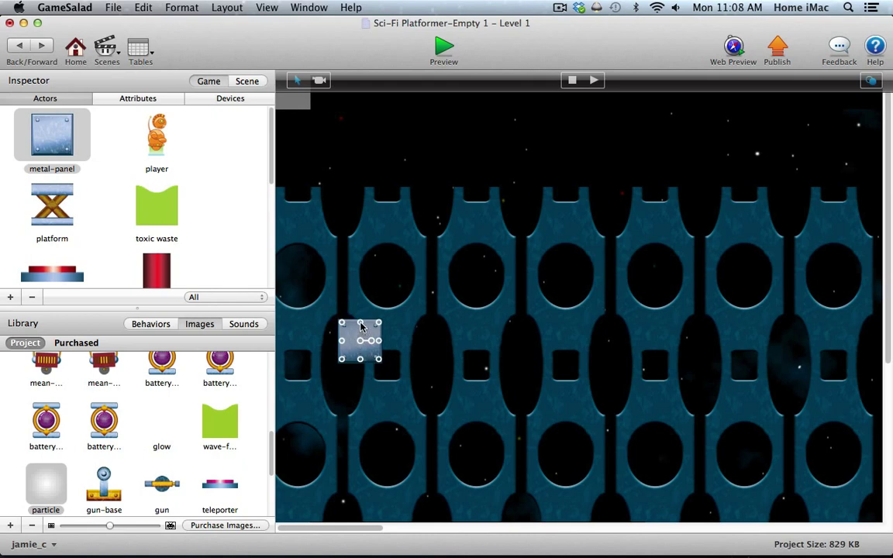
Stretch the metal panel vertically into a tall wall about 640 pixels high, shifting it down and slightly left
{"action": "left_click_drag", "start_coordinate": [360, 326], "coordinate": [369, 104]}
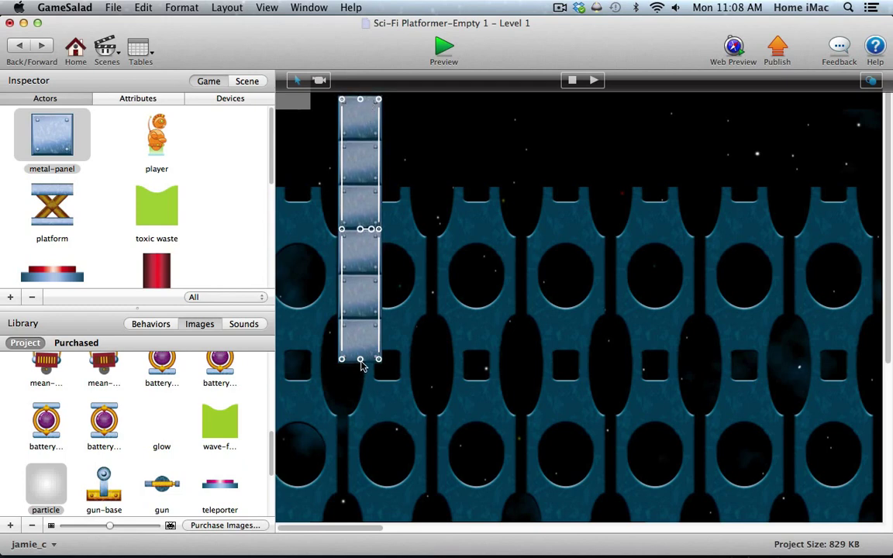
{"action": "left_click_drag", "start_coordinate": [360, 359], "coordinate": [369, 499]}
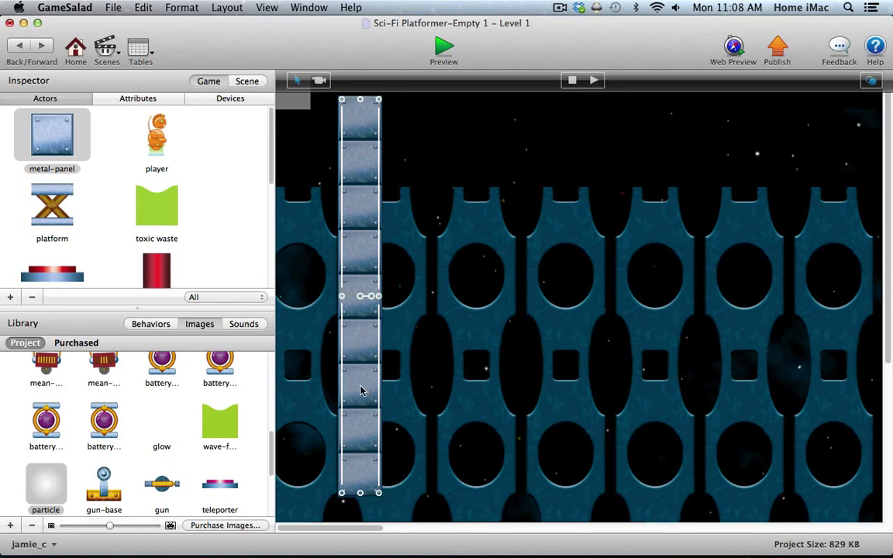
{"action": "left_click_drag", "start_coordinate": [360, 339], "coordinate": [360, 410]}
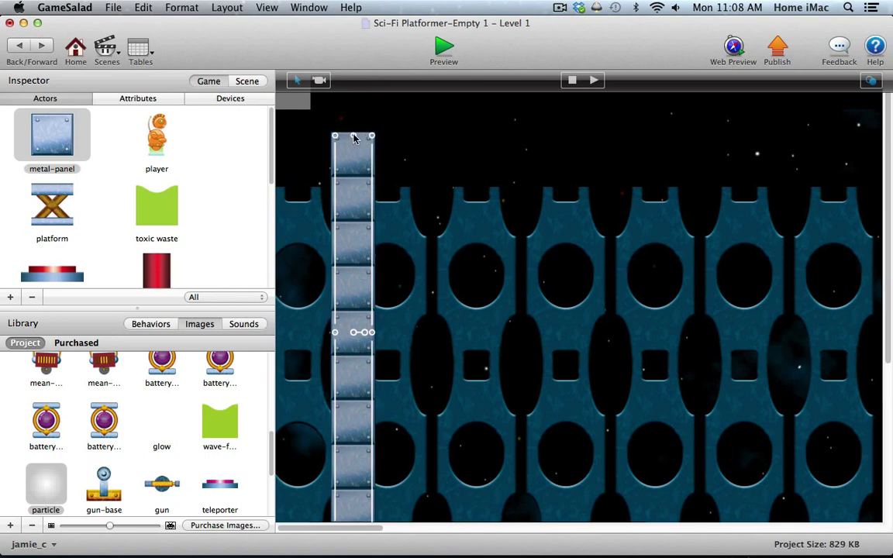
{"action": "mouse_move", "coordinate": [354, 138]}
{"action": "left_mouse_down"}
{"action": "mouse_move", "coordinate": [360, 115]}
{"action": "mouse_move", "coordinate": [343, 140]}
{"action": "mouse_move", "coordinate": [350, 150]}
{"action": "mouse_move", "coordinate": [353, 132]}
{"action": "left_mouse_up"}
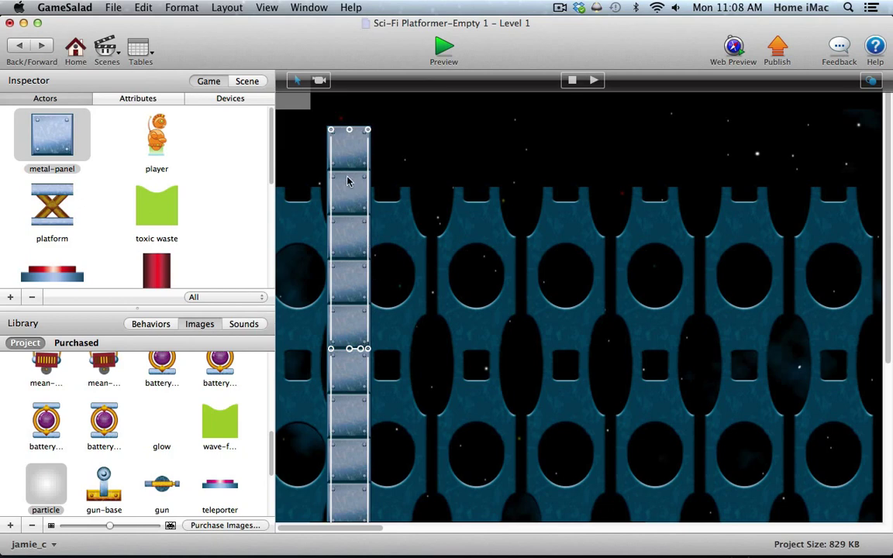
{"action": "scroll", "coordinate": [353, 220], "scroll_direction": "down", "scroll_amount": 3}
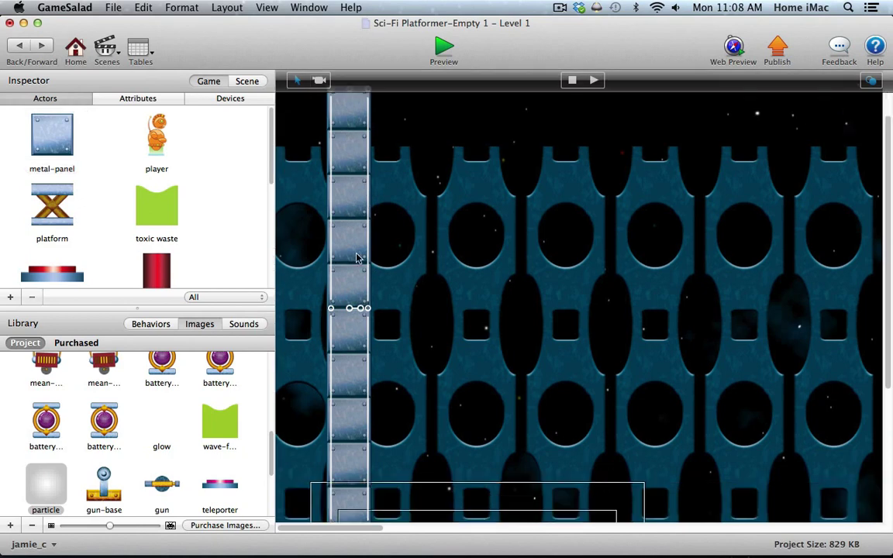
Set the tall metal-panel wall's height to exactly 640 and return to the Level 1 scene
{"action": "double_click", "coordinate": [357, 258]}
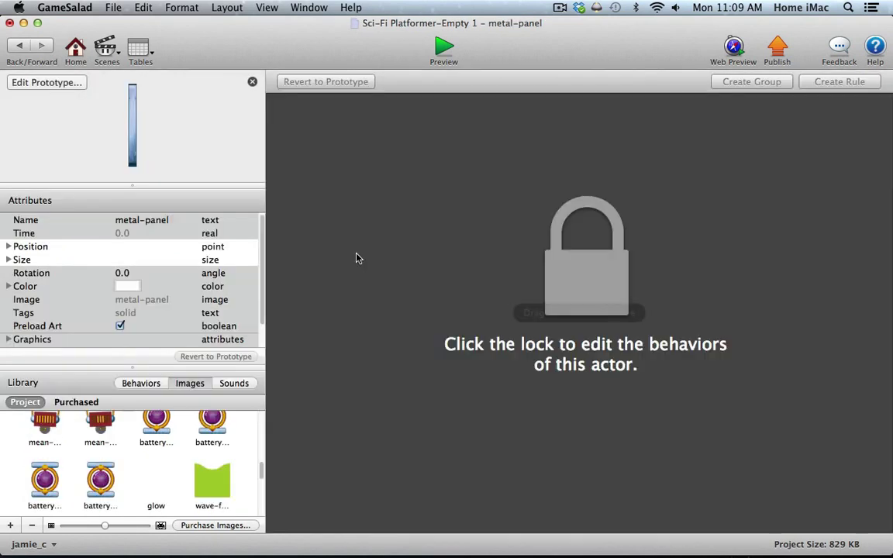
{"action": "left_click", "coordinate": [8, 261]}
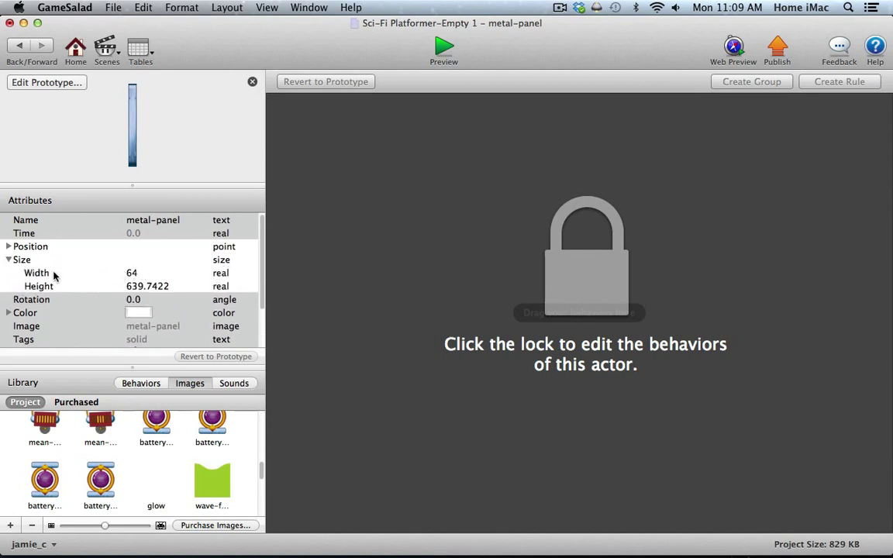
{"action": "left_click", "coordinate": [134, 286]}
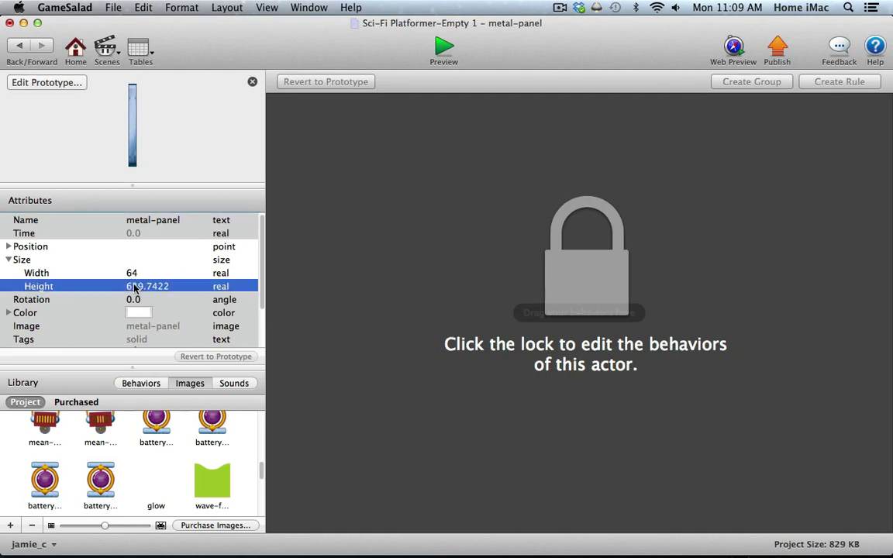
{"action": "left_click", "coordinate": [134, 286]}
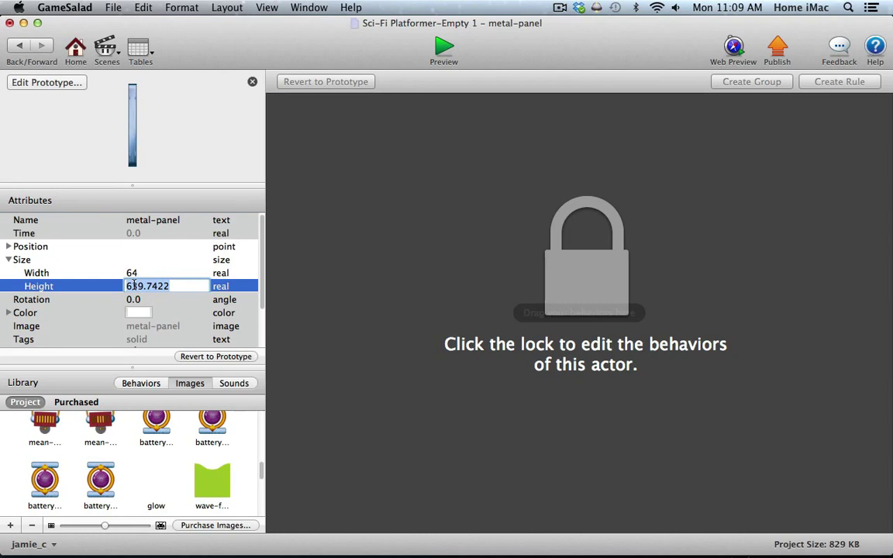
{"action": "type", "text": "6"}
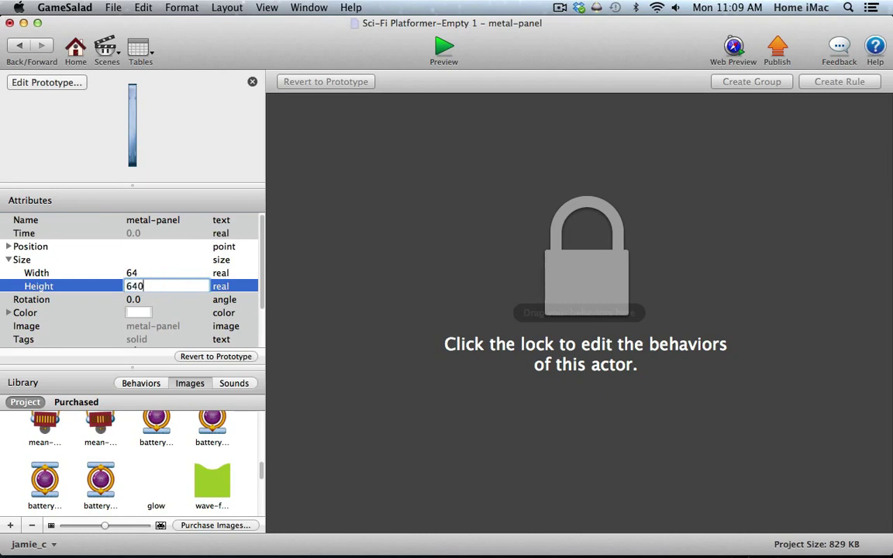
{"action": "type", "text": "40"}
{"action": "key", "text": "Tab"}
{"action": "left_click", "coordinate": [24, 48]}
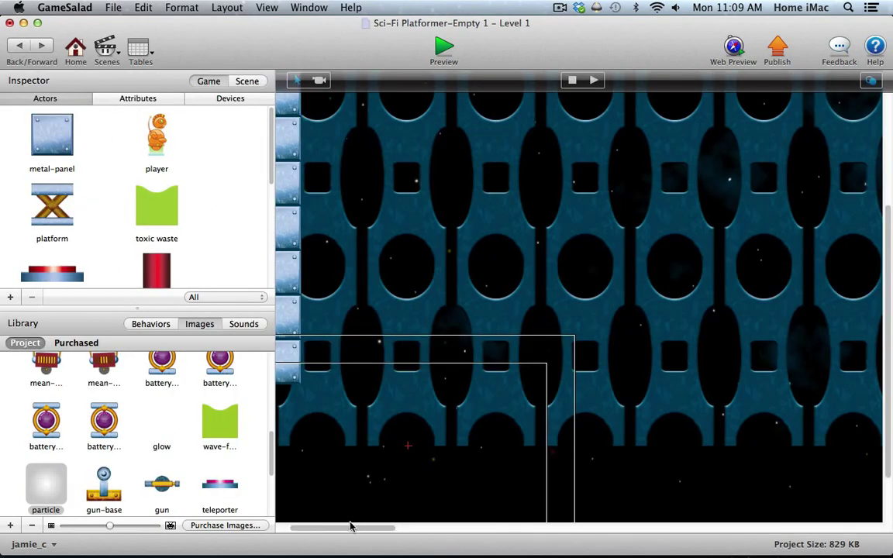
Move the tall metal-panel wall further down and slightly right in Level 1
{"action": "left_click_drag", "start_coordinate": [353, 527], "coordinate": [328, 527]}
{"action": "left_click", "coordinate": [355, 309]}
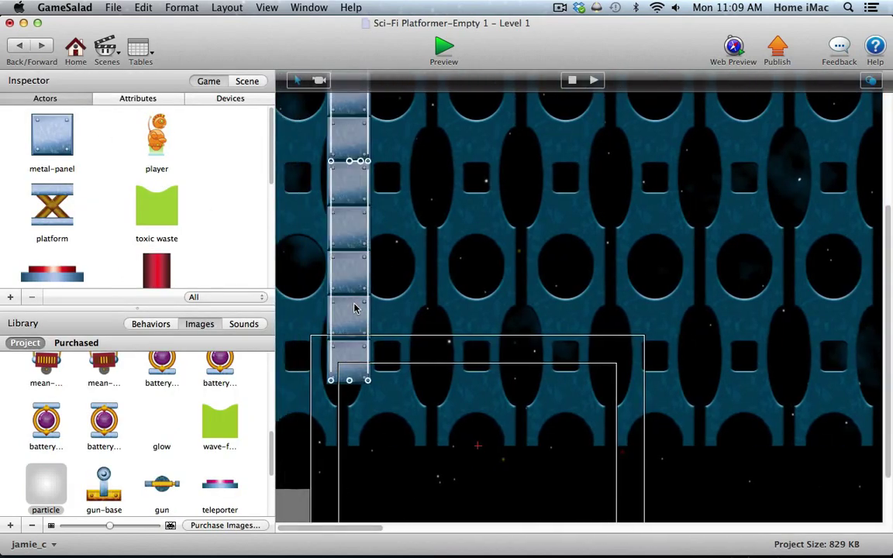
{"action": "scroll", "coordinate": [355, 309], "scroll_direction": "up", "scroll_amount": 5}
{"action": "left_click", "coordinate": [354, 308]}
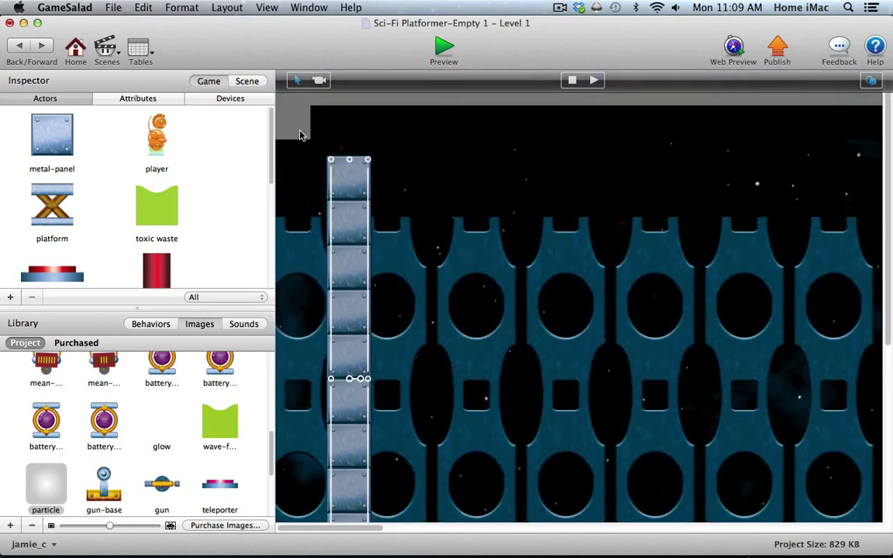
{"action": "left_click", "coordinate": [302, 136]}
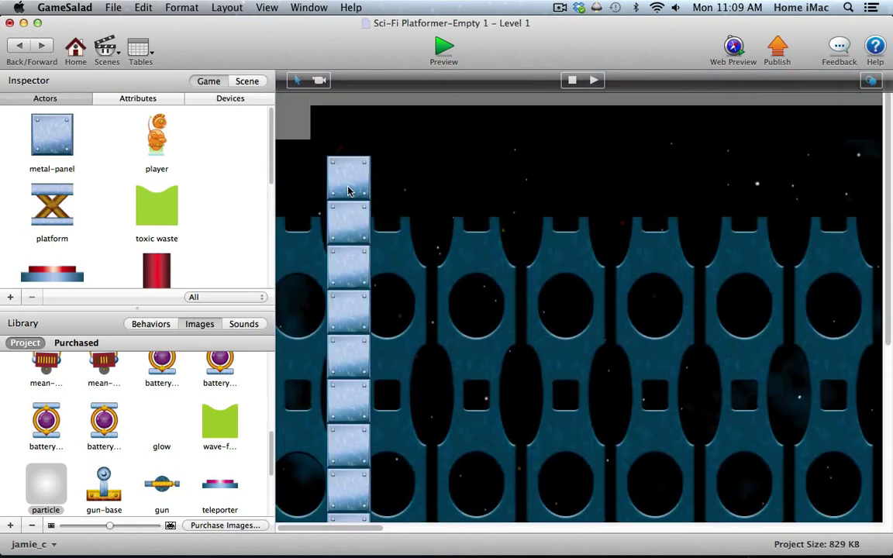
{"action": "left_click", "coordinate": [348, 192]}
{"action": "scroll", "coordinate": [348, 191], "scroll_direction": "down", "scroll_amount": 5}
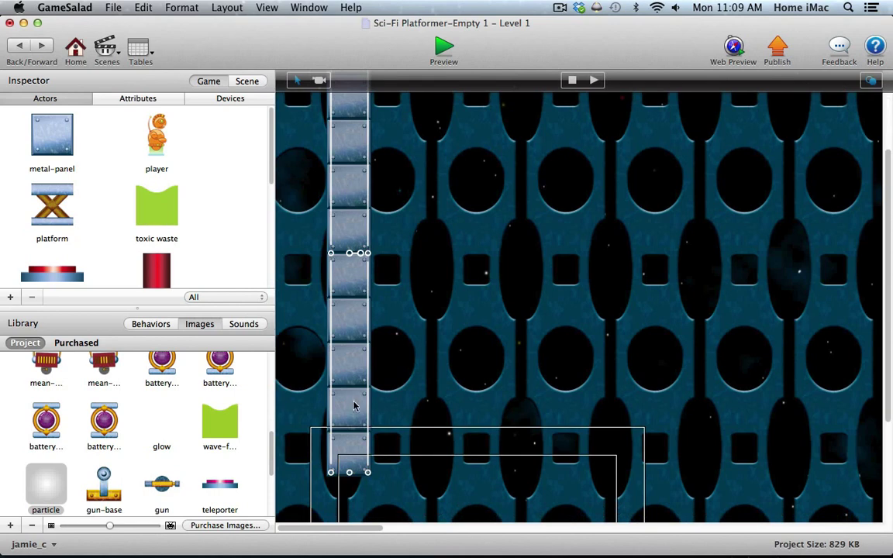
{"action": "scroll", "coordinate": [347, 177], "scroll_direction": "up", "scroll_amount": 4}
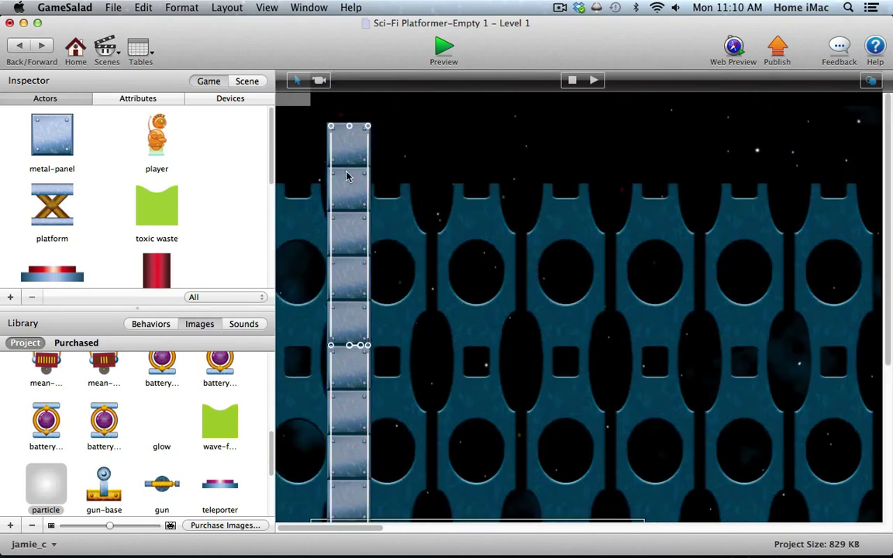
{"action": "left_click_drag", "start_coordinate": [346, 174], "coordinate": [352, 245]}
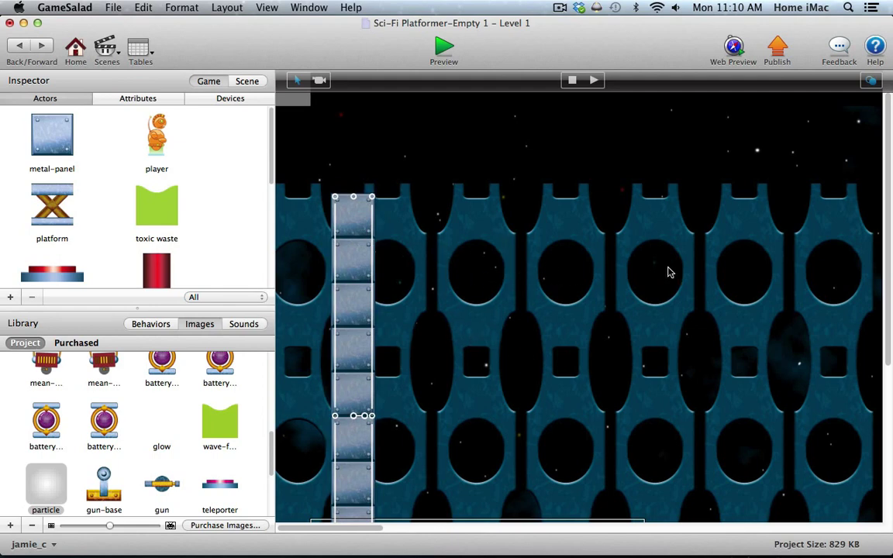
Nudge the tall wall up and slightly right so its ends line up with the blue wall-panel background
{"action": "left_click_drag", "start_coordinate": [890, 209], "coordinate": [891, 316]}
{"action": "scroll", "coordinate": [548, 328], "scroll_direction": "up", "scroll_amount": 5}
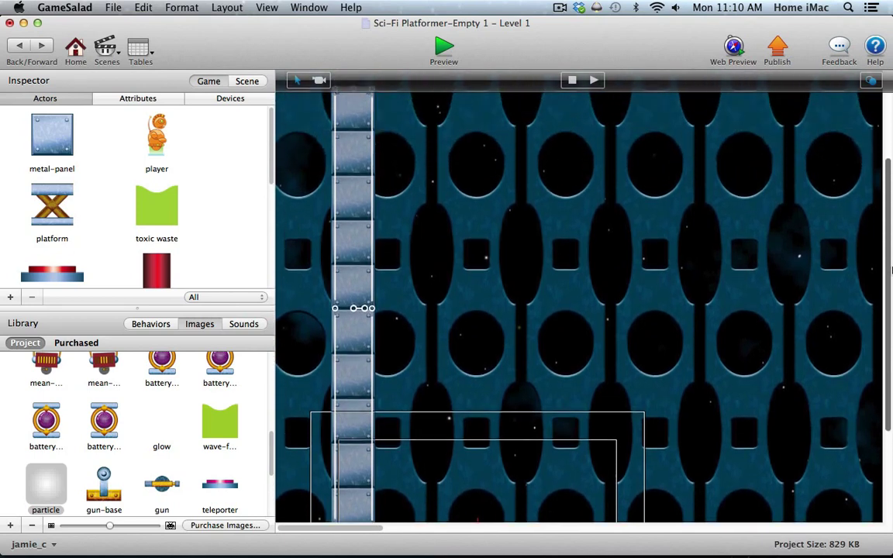
{"action": "left_click_drag", "start_coordinate": [358, 304], "coordinate": [358, 293]}
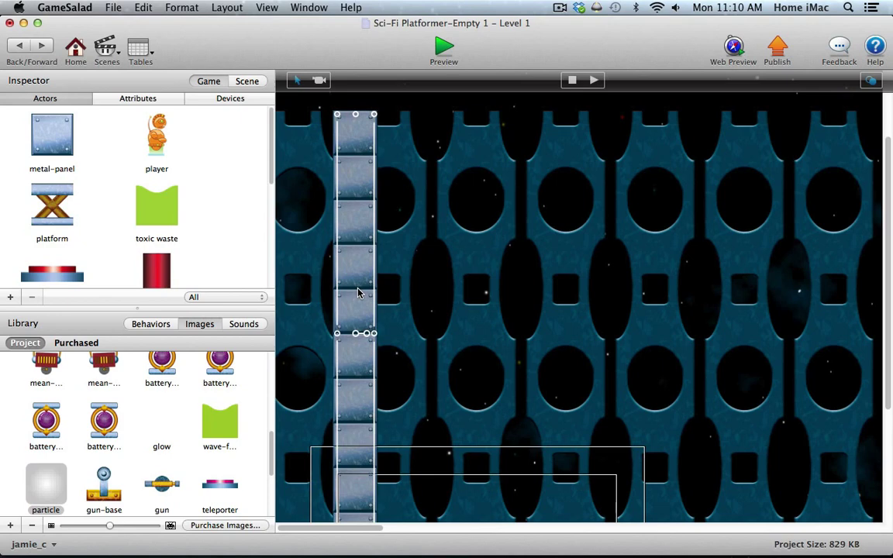
{"action": "scroll", "coordinate": [620, 310], "scroll_direction": "down", "scroll_amount": 8}
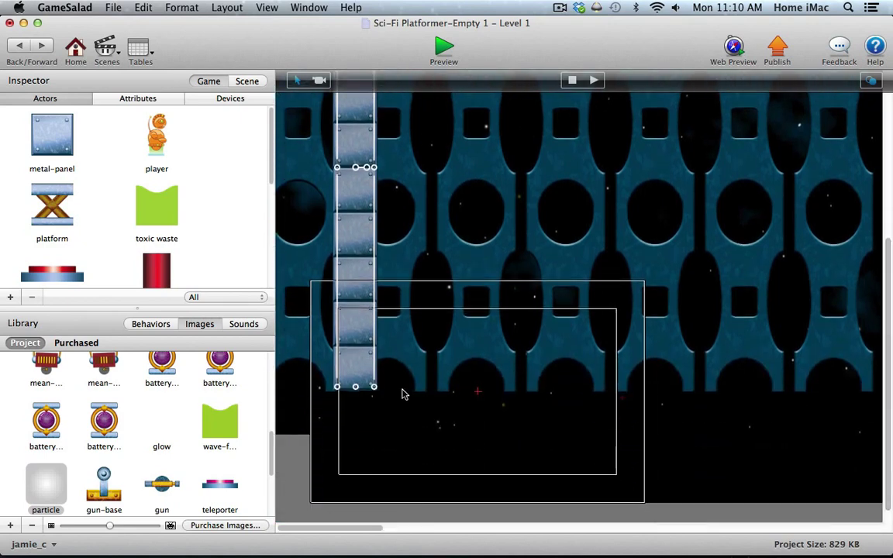
{"action": "scroll", "coordinate": [409, 331], "scroll_direction": "up", "scroll_amount": 3}
{"action": "scroll", "coordinate": [408, 331], "scroll_direction": "up", "scroll_amount": 4}
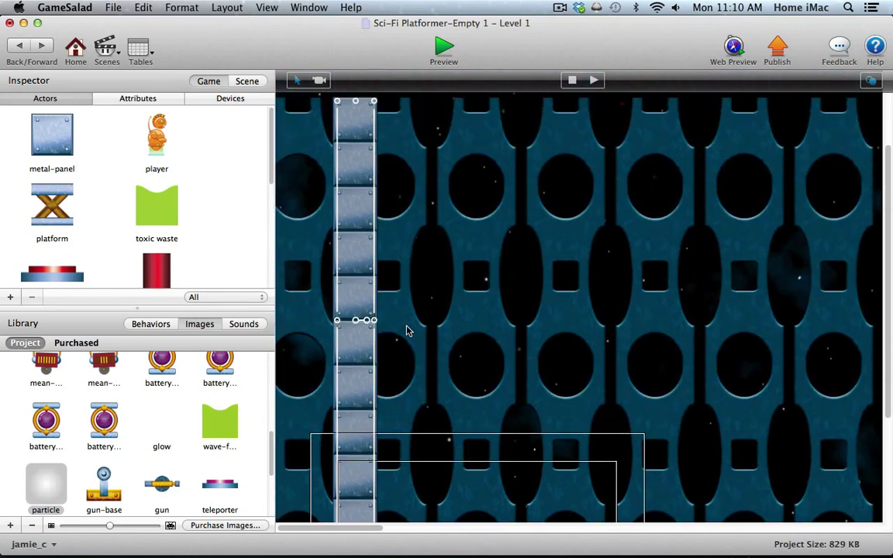
{"action": "scroll", "coordinate": [404, 242], "scroll_direction": "up", "scroll_amount": 5}
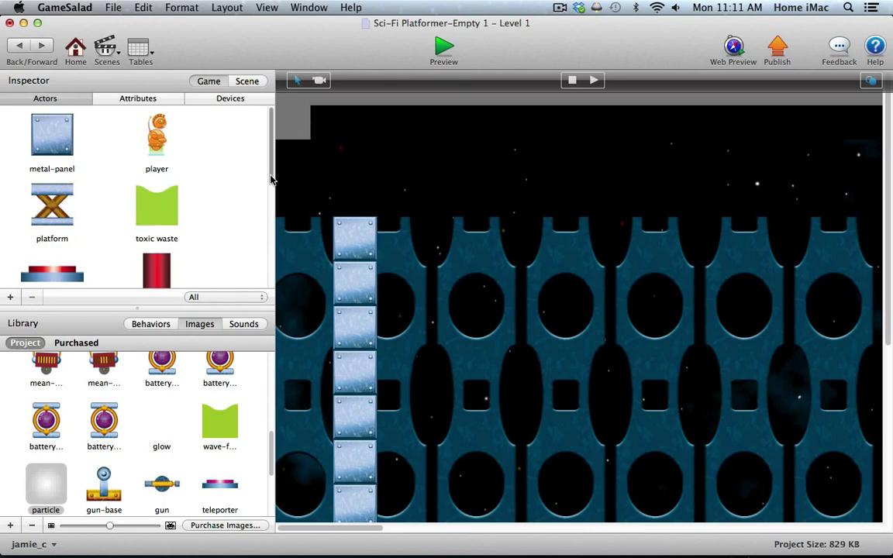
Place another metal-panel actor to the right of the tall wall
{"action": "scroll", "coordinate": [271, 194], "scroll_direction": "down", "scroll_amount": 3}
{"action": "scroll", "coordinate": [271, 205], "scroll_direction": "down", "scroll_amount": 8}
{"action": "scroll", "coordinate": [272, 227], "scroll_direction": "up", "scroll_amount": 5}
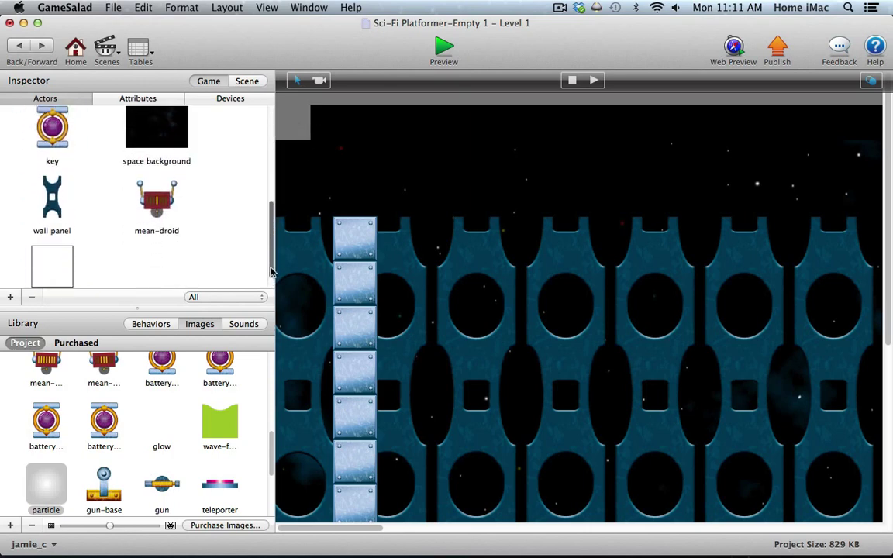
{"action": "scroll", "coordinate": [271, 205], "scroll_direction": "up", "scroll_amount": 4}
{"action": "left_click_drag", "start_coordinate": [52, 136], "coordinate": [443, 468]}
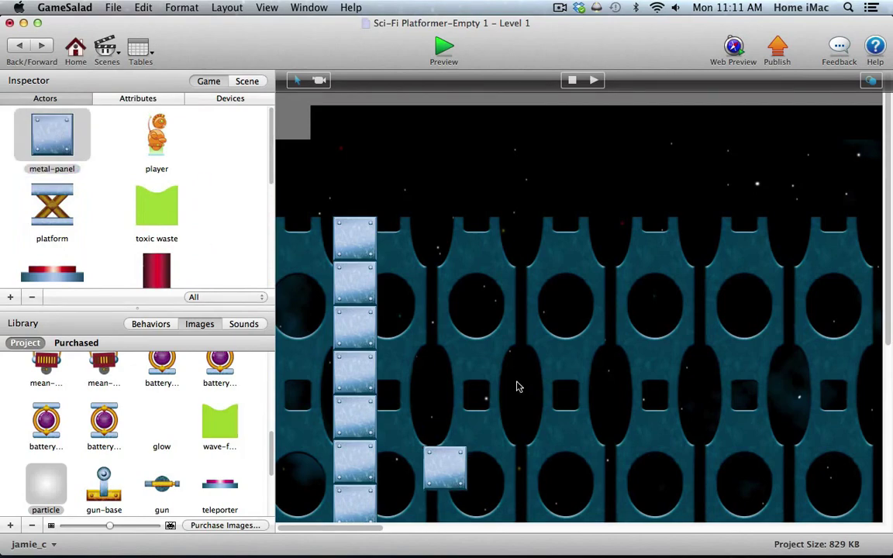
{"action": "scroll", "coordinate": [446, 293], "scroll_direction": "down", "scroll_amount": 5}
Set the new metal panel's width to 704 and height to 256, and return to the scene
{"action": "double_click", "coordinate": [446, 293]}
{"action": "left_click", "coordinate": [9, 259]}
{"action": "left_click", "coordinate": [148, 273]}
{"action": "left_click", "coordinate": [147, 273]}
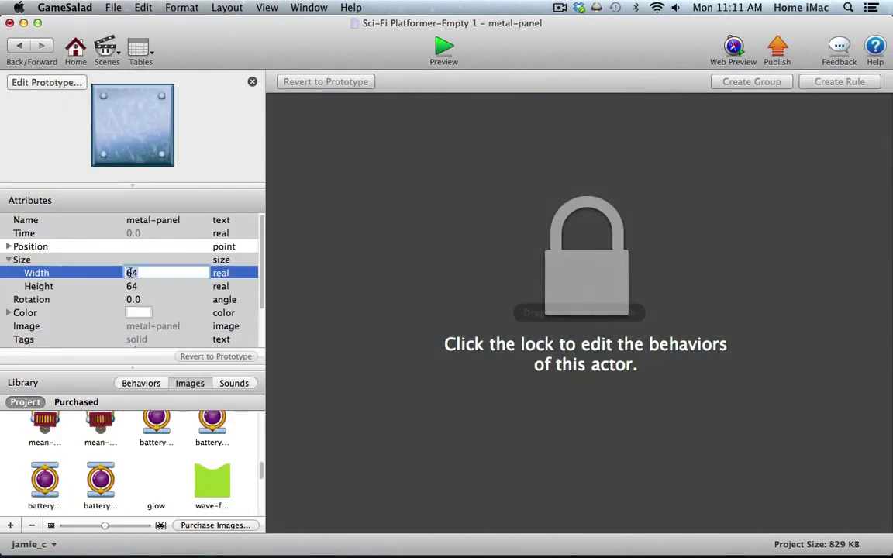
{"action": "type", "text": "704"}
{"action": "key", "text": "Tab"}
{"action": "type", "text": "256"}
{"action": "key", "text": "Tab"}
{"action": "left_click", "coordinate": [19, 45]}
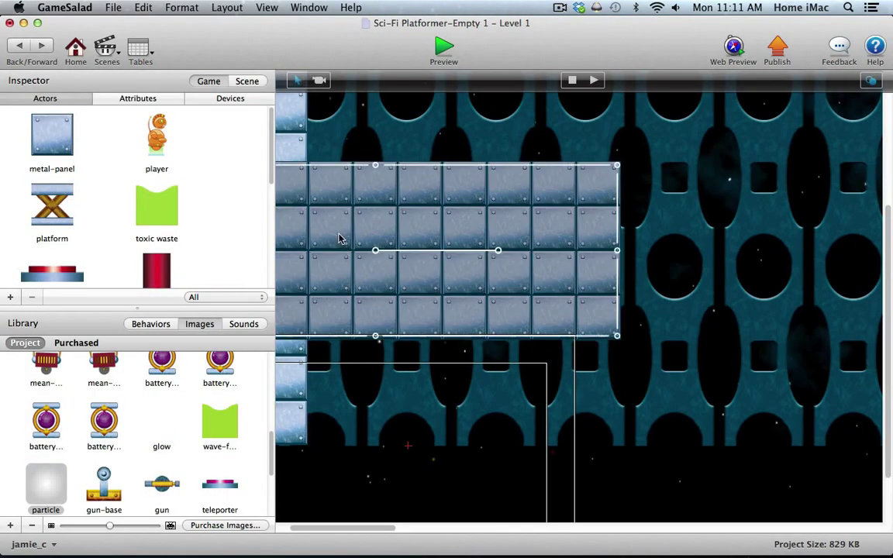
Move the 704 by 256 block flush against the tall wall's right side with their bottom edges aligned
{"action": "left_click_drag", "start_coordinate": [369, 293], "coordinate": [331, 295]}
{"action": "scroll", "coordinate": [361, 313], "scroll_direction": "left", "scroll_amount": 3}
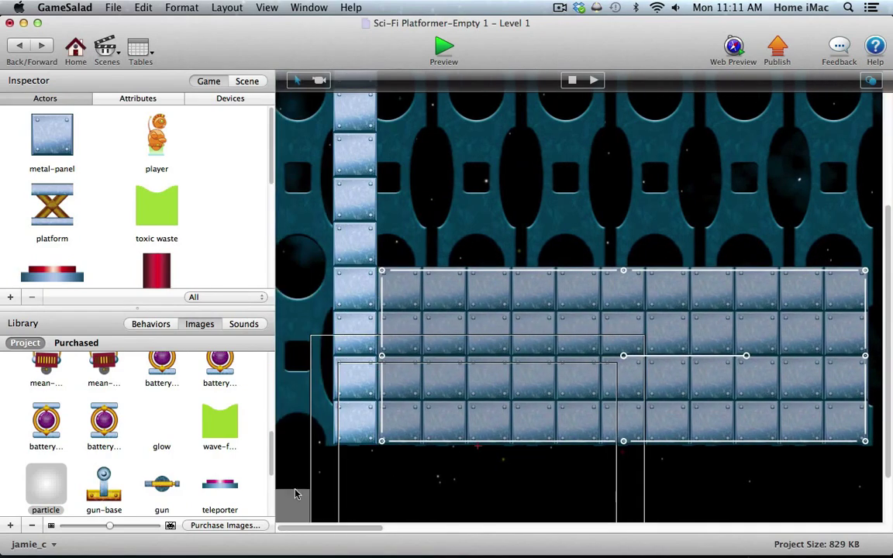
{"action": "left_click", "coordinate": [361, 409]}
Place a new metal panel above the floor block and set its width to 256
{"action": "double_click", "coordinate": [52, 136]}
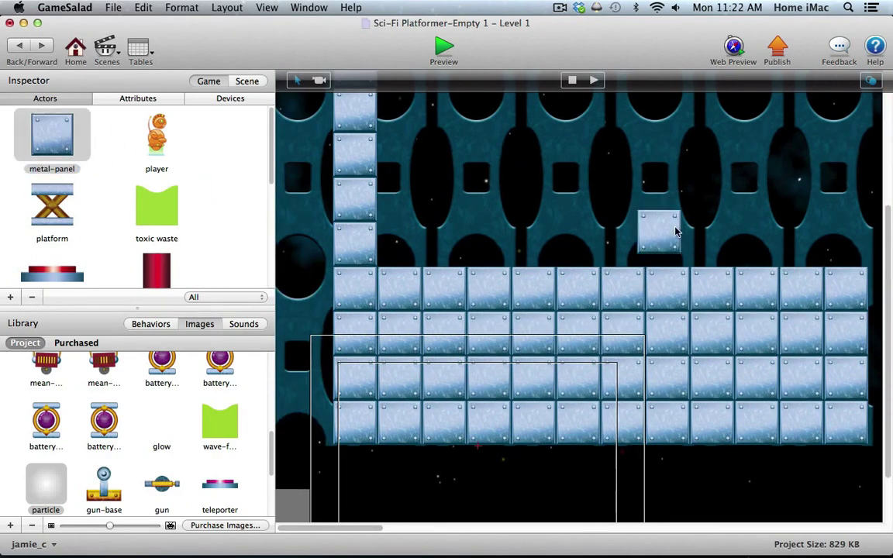
{"action": "left_click", "coordinate": [8, 260]}
{"action": "double_click", "coordinate": [127, 276]}
{"action": "type", "text": "256"}
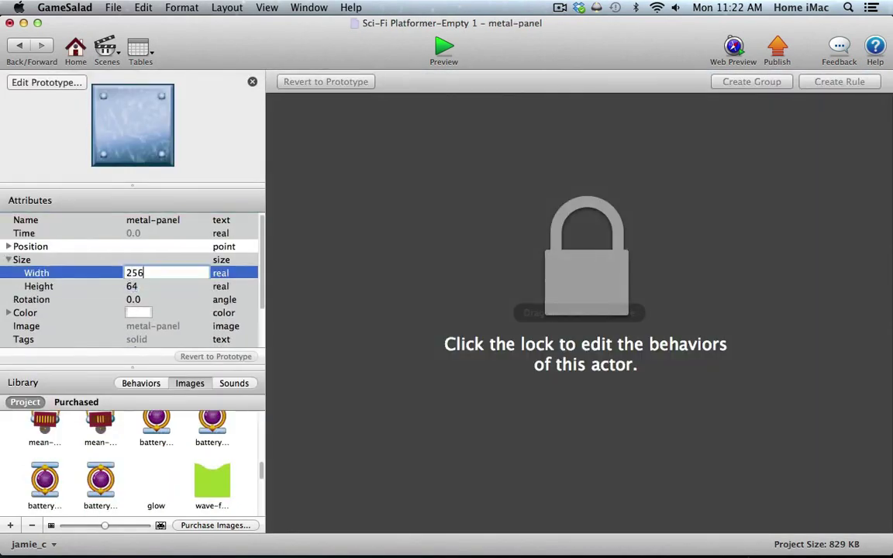
{"action": "left_click", "coordinate": [20, 45]}
Move the 256-wide panel onto the floor block's right end and stack a single metal panel on its right end
{"action": "scroll", "coordinate": [520, 266], "scroll_direction": "right", "scroll_amount": 5}
{"action": "left_click_drag", "start_coordinate": [457, 233], "coordinate": [580, 248]}
{"action": "left_click", "coordinate": [686, 504]}
{"action": "left_click_drag", "start_coordinate": [89, 141], "coordinate": [645, 203]}
Add a 512 by 192 metal-panel block flush against the floor block's right end, with bottom edges aligned
{"action": "left_click", "coordinate": [702, 400]}
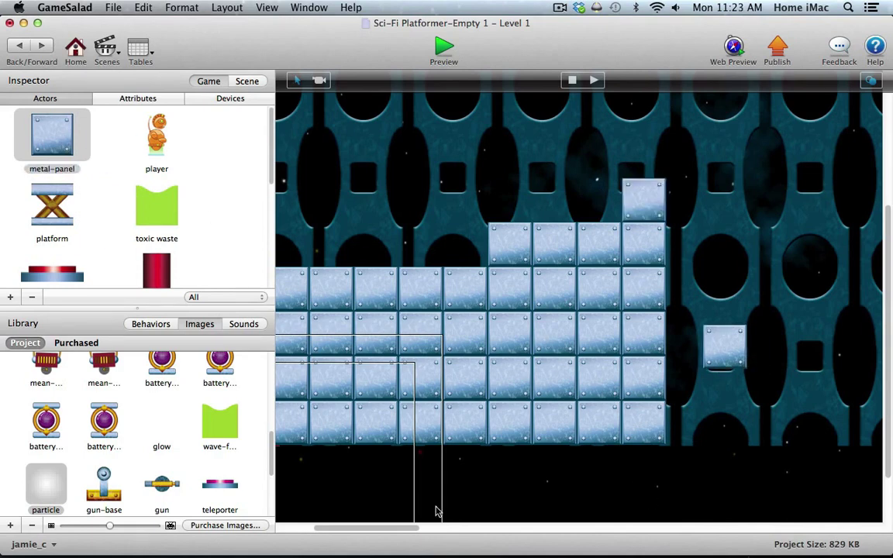
{"action": "left_click_drag", "start_coordinate": [415, 528], "coordinate": [465, 528]}
{"action": "double_click", "coordinate": [425, 343]}
{"action": "left_click", "coordinate": [132, 273]}
{"action": "type", "text": "5"}
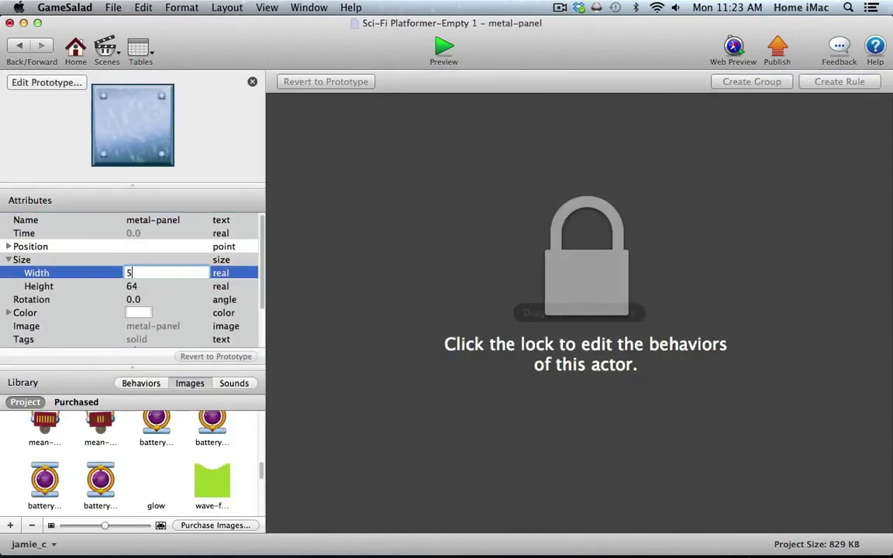
{"action": "type", "text": "12"}
{"action": "key", "text": "Tab"}
{"action": "type", "text": "192"}
{"action": "key", "text": "Tab"}
{"action": "left_click", "coordinate": [20, 46]}
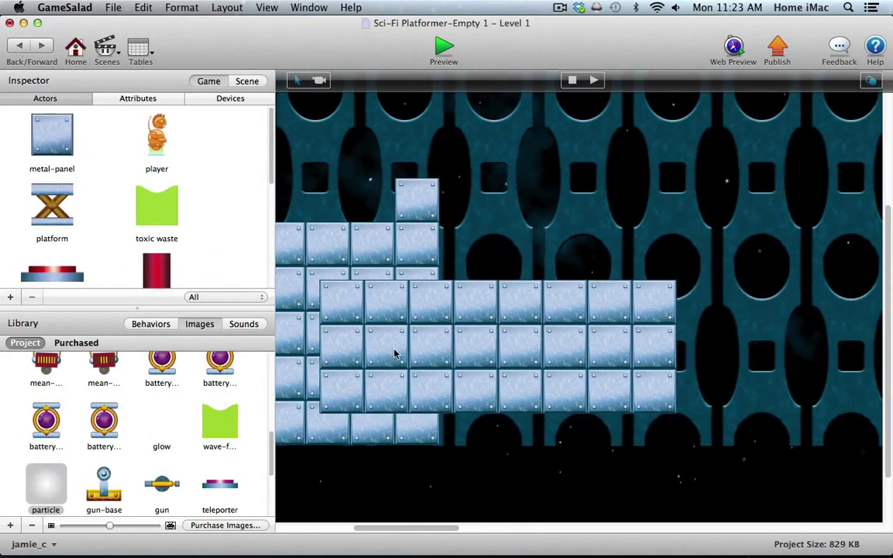
{"action": "left_click_drag", "start_coordinate": [394, 353], "coordinate": [517, 380]}
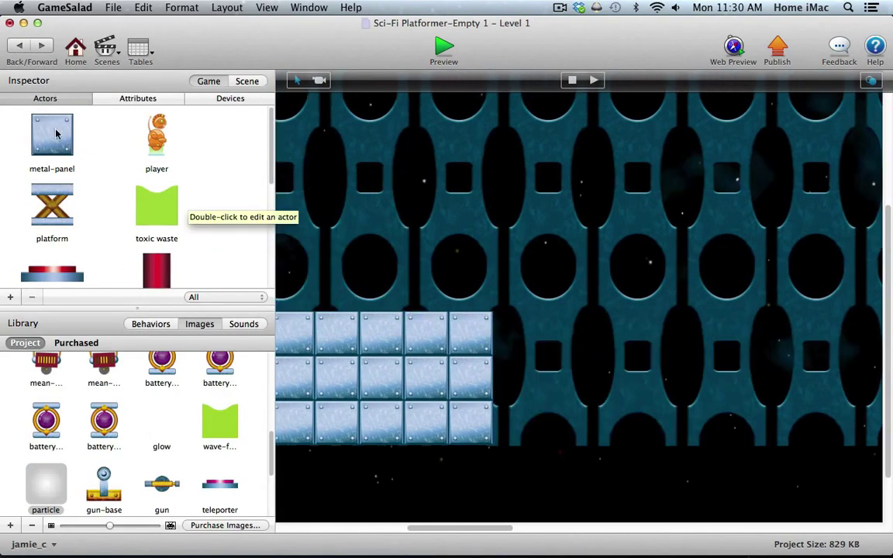
Place a new metal panel near the 512-wide block's right end and set its width and height to 256
{"action": "double_click", "coordinate": [53, 130]}
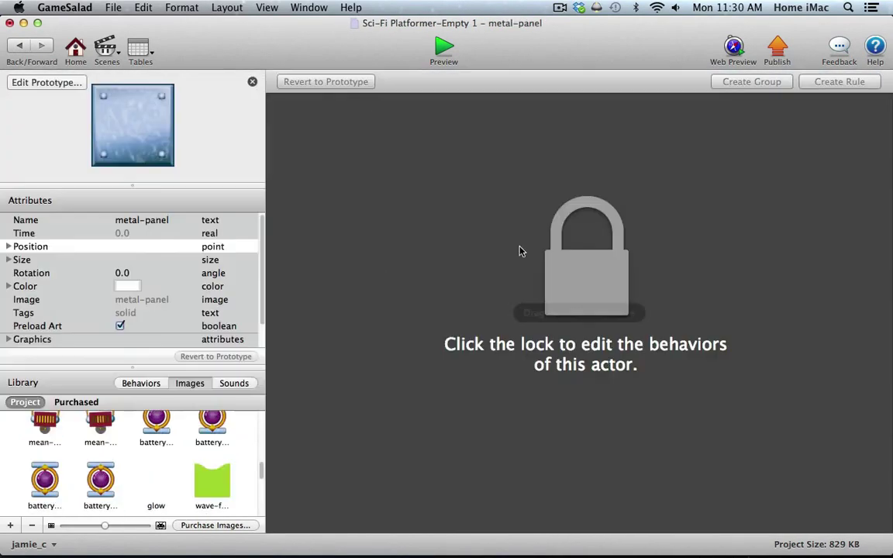
{"action": "left_click", "coordinate": [9, 260]}
{"action": "double_click", "coordinate": [124, 273]}
{"action": "type", "text": "256"}
{"action": "key", "text": "Tab"}
{"action": "type", "text": "256"}
{"action": "key", "text": "Tab"}
{"action": "left_click", "coordinate": [19, 46]}
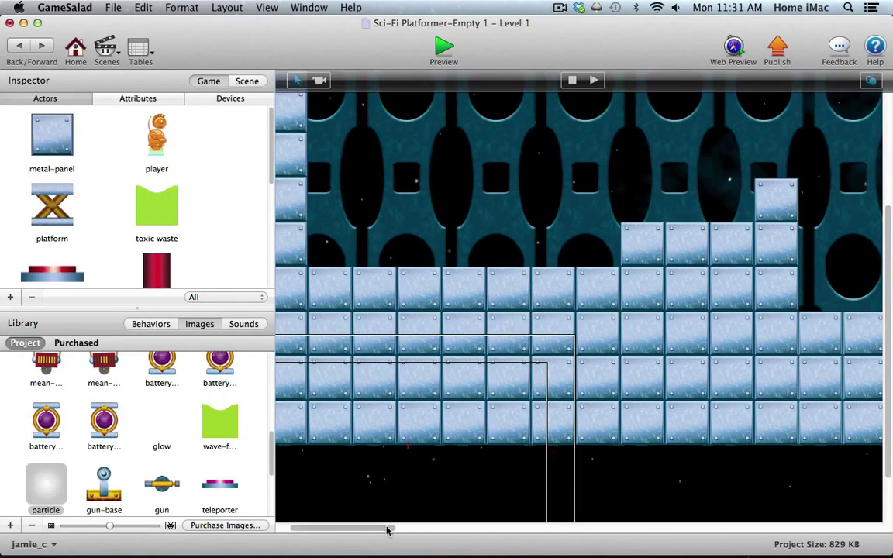
Move the 256 by 256 block flush against the 512-wide block's right end with their top edges aligned
{"action": "left_click_drag", "start_coordinate": [388, 529], "coordinate": [507, 529]}
{"action": "left_click_drag", "start_coordinate": [456, 306], "coordinate": [517, 378]}
{"action": "left_click", "coordinate": [508, 508]}
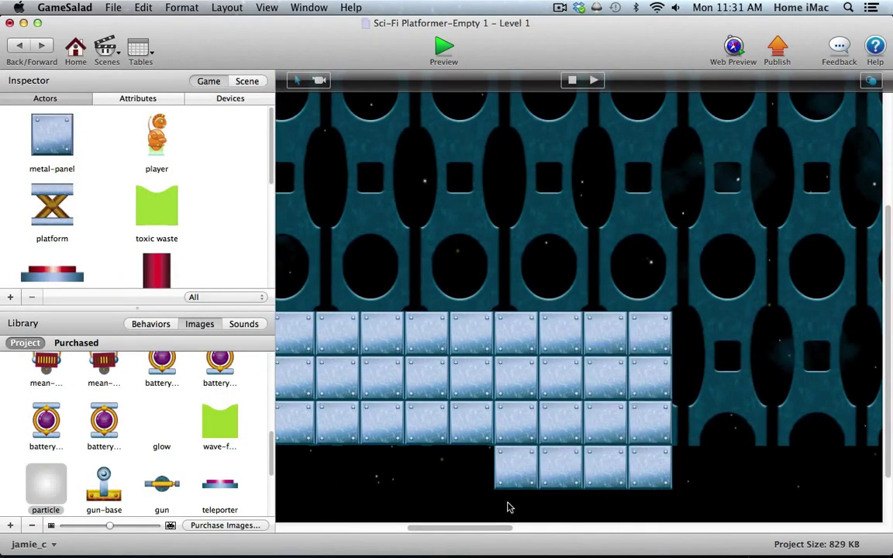
Place a new metal panel above the 256 by 256 block and set its width to 192
{"action": "left_click_drag", "start_coordinate": [67, 140], "coordinate": [527, 256]}
{"action": "double_click", "coordinate": [527, 256]}
{"action": "left_click", "coordinate": [9, 259]}
{"action": "double_click", "coordinate": [128, 273]}
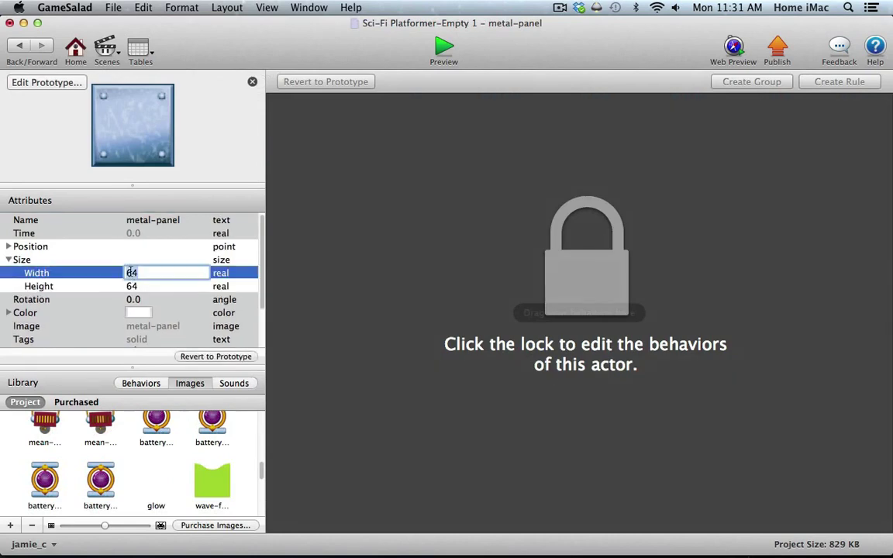
{"action": "type", "text": "192"}
{"action": "key", "text": "Tab"}
{"action": "left_click", "coordinate": [19, 46]}
Move the 192-wide panel on top of the 256 by 256 block, flush with its left edge
{"action": "left_click_drag", "start_coordinate": [403, 528], "coordinate": [446, 527]}
{"action": "left_click_drag", "start_coordinate": [461, 256], "coordinate": [517, 296]}
{"action": "left_click", "coordinate": [507, 515]}
Place a new metal panel above the 192-wide panel and set its width to 128
{"action": "double_click", "coordinate": [70, 130]}
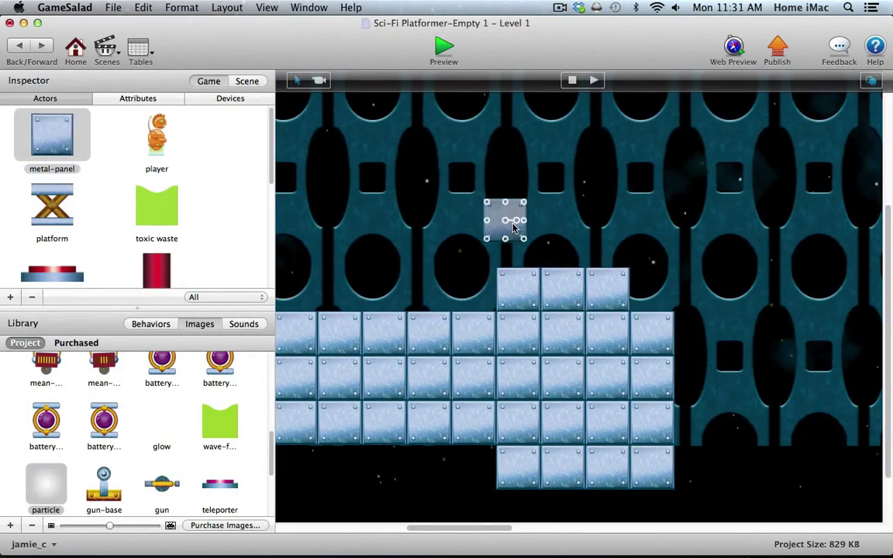
{"action": "type", "text": "128"}
{"action": "key", "text": "Tab"}
{"action": "left_click", "coordinate": [20, 46]}
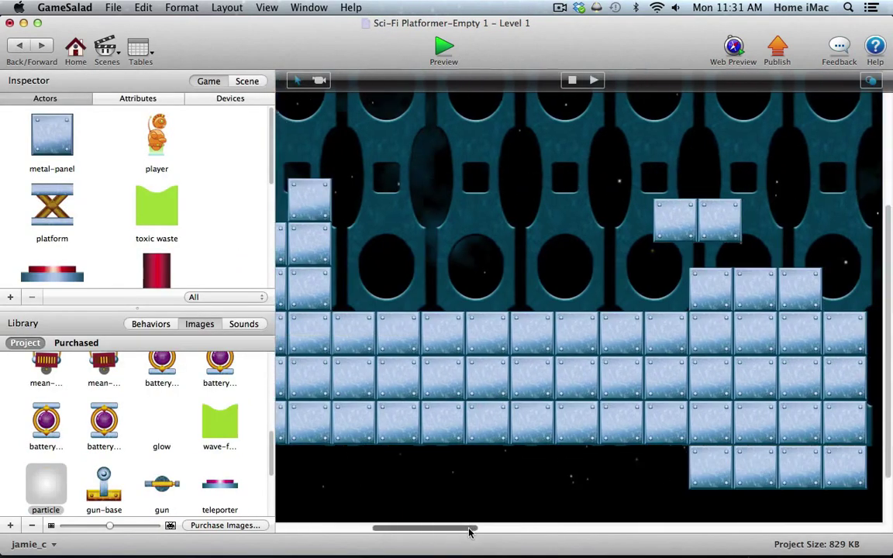
Move the 128-wide panel onto the 192-wide one, aligned left, and top it with a single metal panel
{"action": "left_click", "coordinate": [564, 244]}
{"action": "left_click", "coordinate": [466, 452]}
{"action": "left_click_drag", "start_coordinate": [52, 136], "coordinate": [568, 196]}
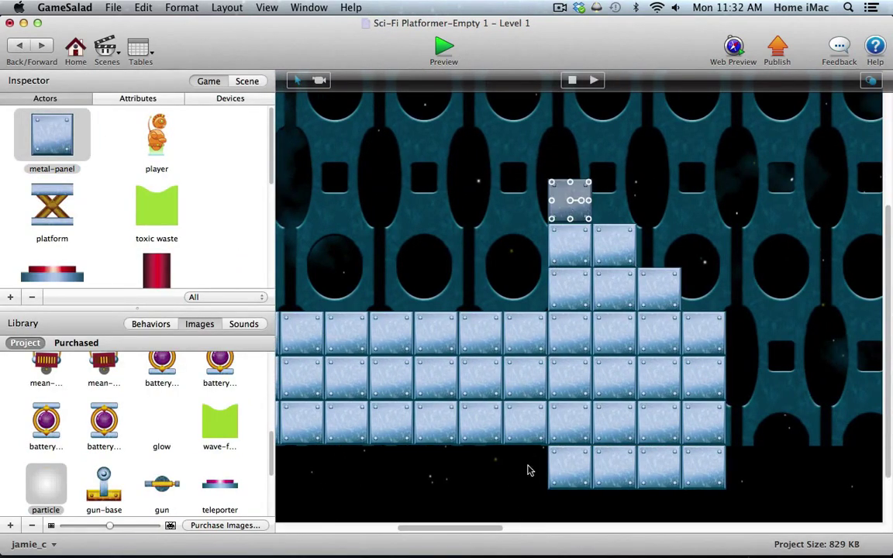
Add a single metal panel to the right end of the stepped wall's lowest row
{"action": "left_click_drag", "start_coordinate": [775, 371], "coordinate": [769, 434]}
{"action": "scroll", "coordinate": [522, 514], "scroll_direction": "right", "scroll_amount": 5}
{"action": "scroll", "coordinate": [810, 439], "scroll_direction": "down", "scroll_amount": 2}
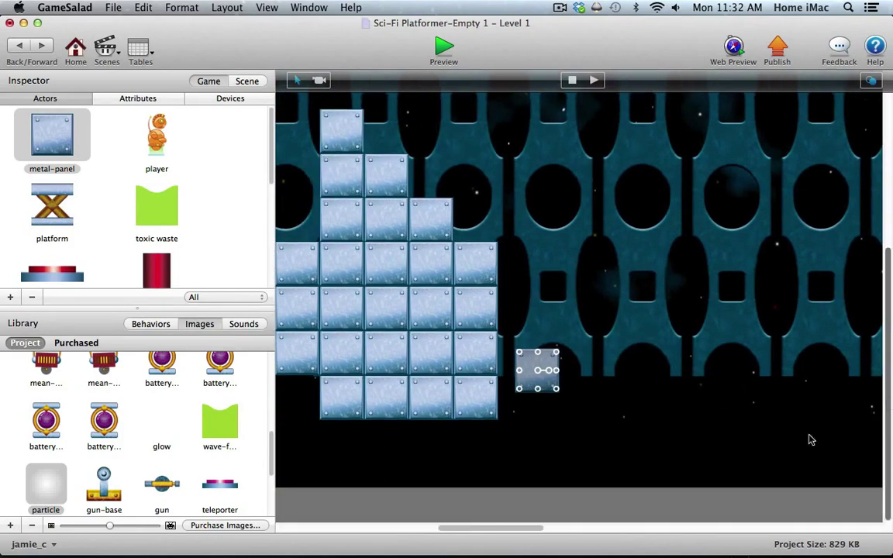
Place a new metal panel below the stepped wall's lowest row and set its width to 3140
{"action": "left_click_drag", "start_coordinate": [526, 378], "coordinate": [463, 451]}
{"action": "scroll", "coordinate": [543, 450], "scroll_direction": "left", "scroll_amount": 2}
{"action": "left_click", "coordinate": [552, 463]}
{"action": "double_click", "coordinate": [462, 450]}
{"action": "left_click", "coordinate": [8, 260]}
{"action": "double_click", "coordinate": [130, 273]}
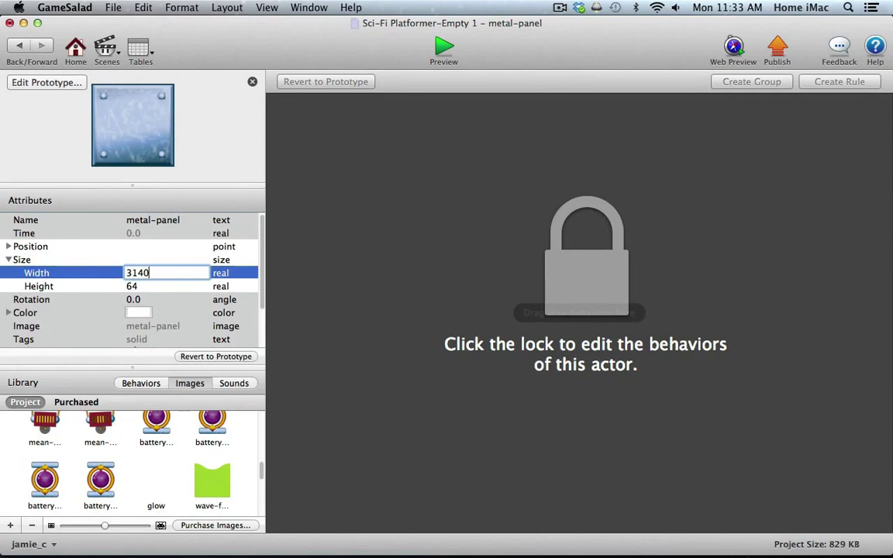
{"action": "type", "text": "3140"}
{"action": "key", "text": "Tab"}
{"action": "left_click", "coordinate": [20, 46]}
Move the 3140-wide panel directly beneath the stepped wall's lowest row, flush with its left edge
{"action": "scroll", "coordinate": [314, 457], "scroll_direction": "left", "scroll_amount": 5}
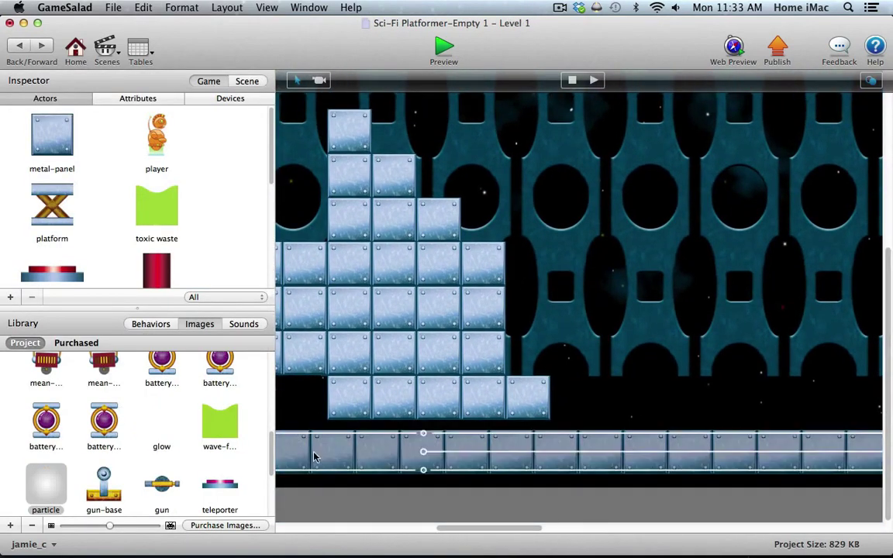
{"action": "left_click_drag", "start_coordinate": [314, 458], "coordinate": [347, 442]}
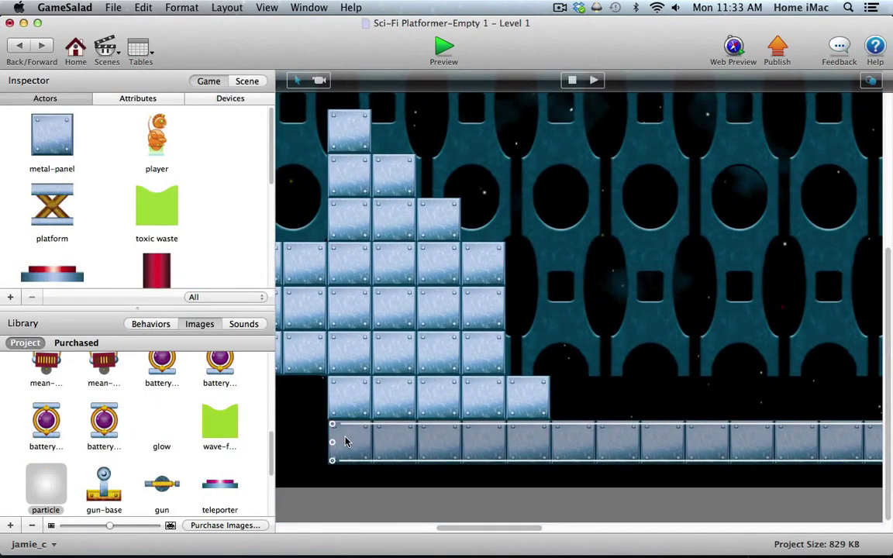
{"action": "left_click", "coordinate": [349, 483]}
Add another long metal-panel strip on top of the 3140-wide floor, leaving a wide gap after the stepped wall
{"action": "left_click_drag", "start_coordinate": [52, 135], "coordinate": [803, 357]}
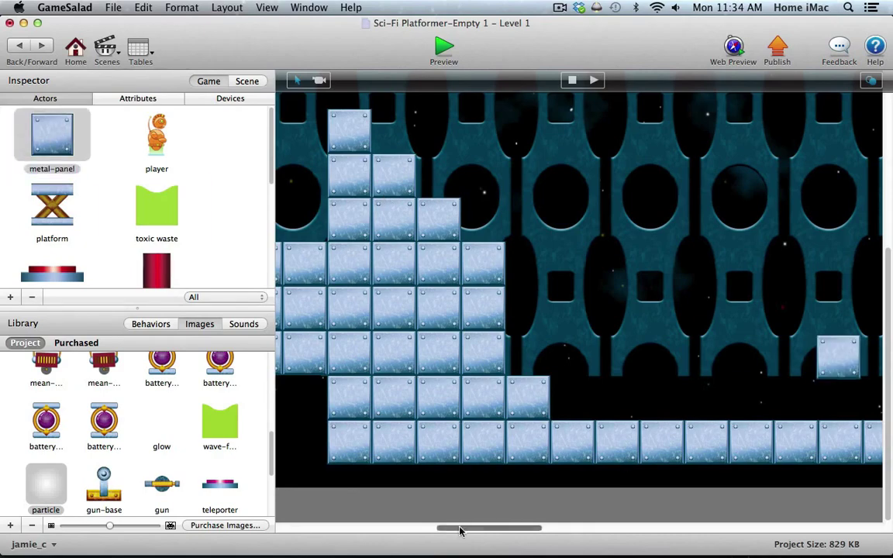
{"action": "scroll", "coordinate": [534, 358], "scroll_direction": "right", "scroll_amount": 10}
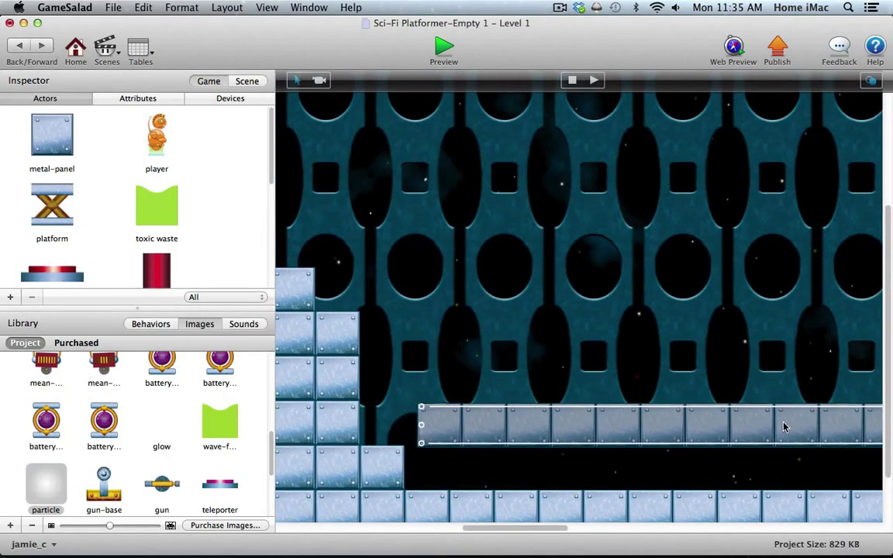
{"action": "scroll", "coordinate": [589, 387], "scroll_direction": "down", "scroll_amount": 3}
{"action": "scroll", "coordinate": [589, 387], "scroll_direction": "right", "scroll_amount": 3}
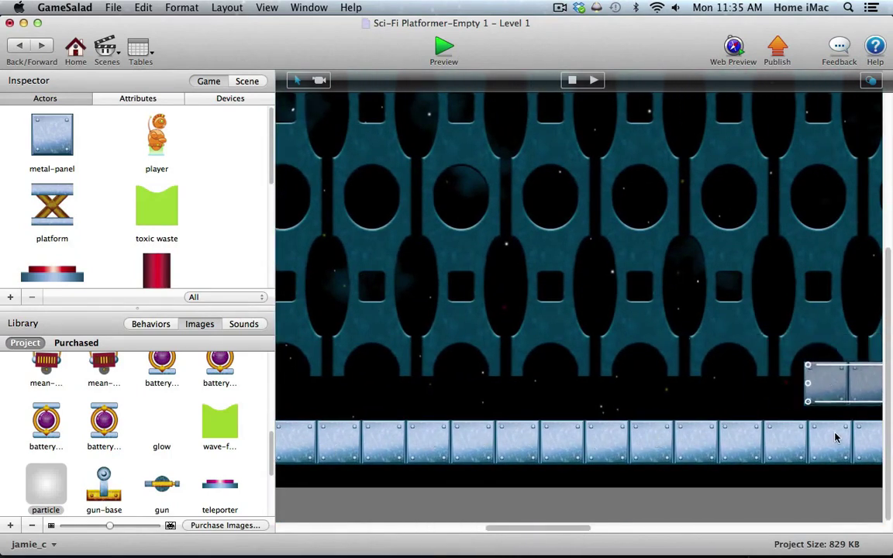
{"action": "left_click_drag", "start_coordinate": [578, 528], "coordinate": [658, 527]}
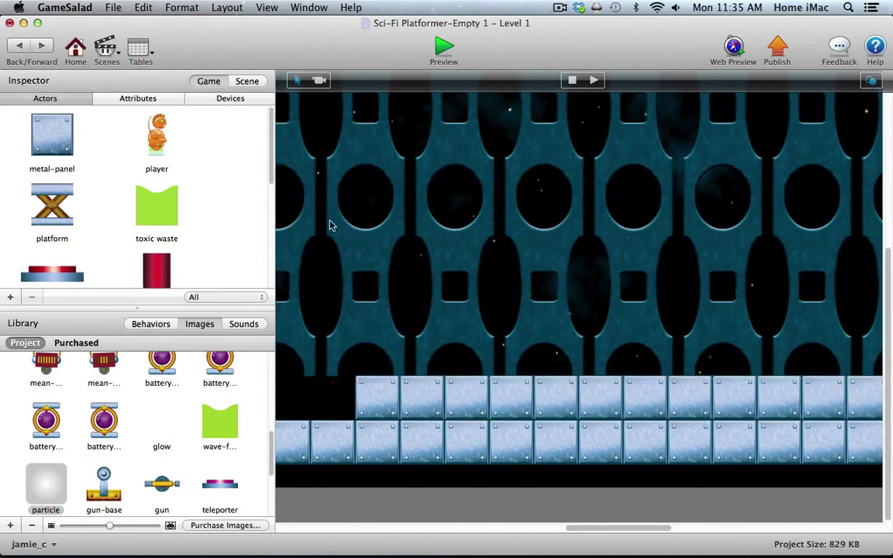
Place a new metal panel above the second floor layer and set its width to 256
{"action": "left_click_drag", "start_coordinate": [52, 136], "coordinate": [435, 309]}
{"action": "double_click", "coordinate": [434, 309]}
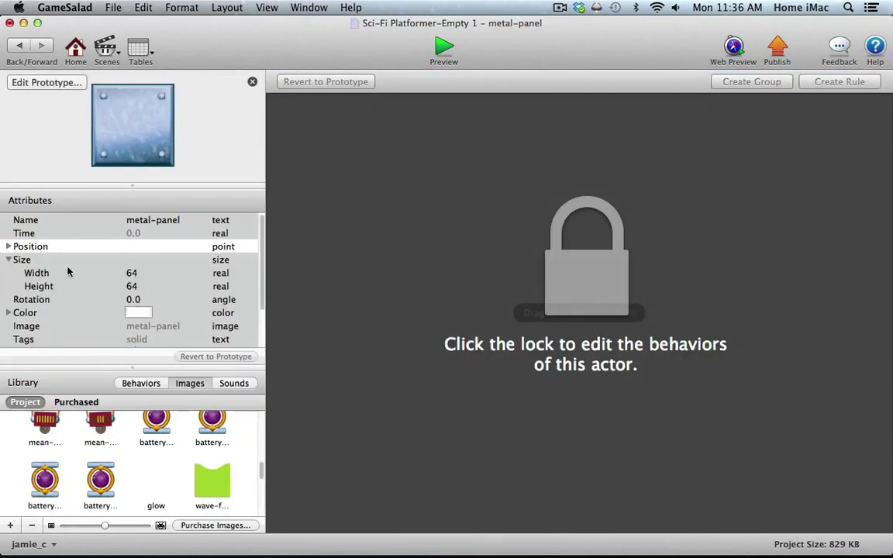
{"action": "double_click", "coordinate": [128, 273]}
{"action": "type", "text": "256"}
{"action": "key", "text": "Tab"}
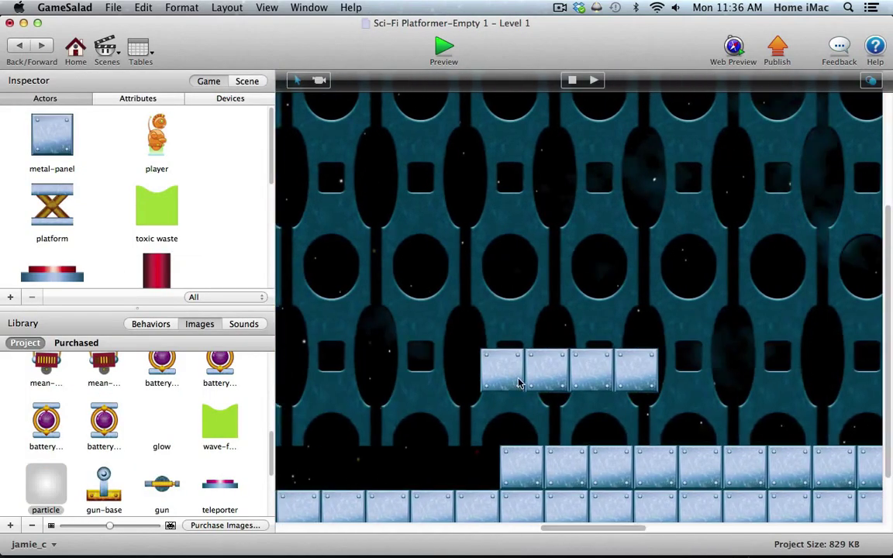
Move the 256-wide panel onto the second floor layer, one panel in from its left edge
{"action": "left_click_drag", "start_coordinate": [502, 372], "coordinate": [569, 426]}
{"action": "left_click", "coordinate": [491, 473]}
{"action": "left_click", "coordinate": [537, 498]}
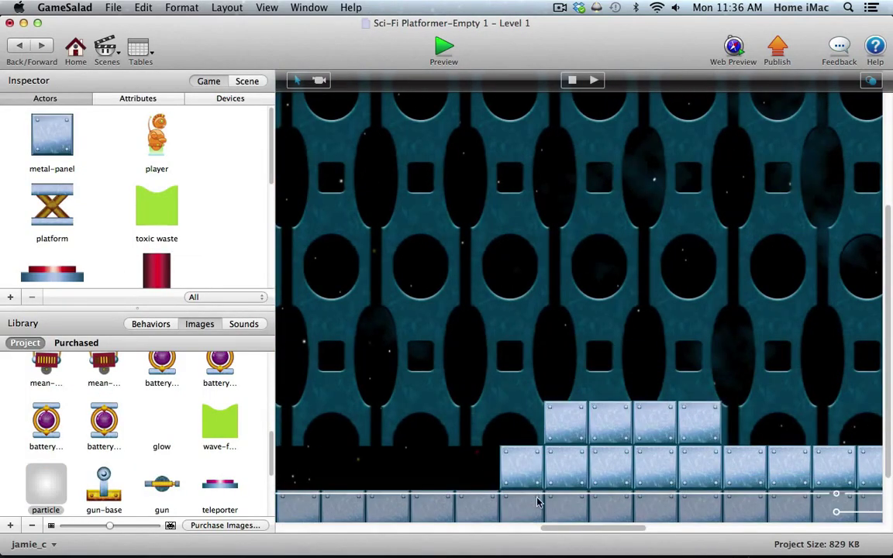
Place a new metal panel to the right of the 256-wide one and set its width to 1350
{"action": "left_click_drag", "start_coordinate": [581, 529], "coordinate": [593, 529]}
{"action": "left_click_drag", "start_coordinate": [886, 358], "coordinate": [886, 397]}
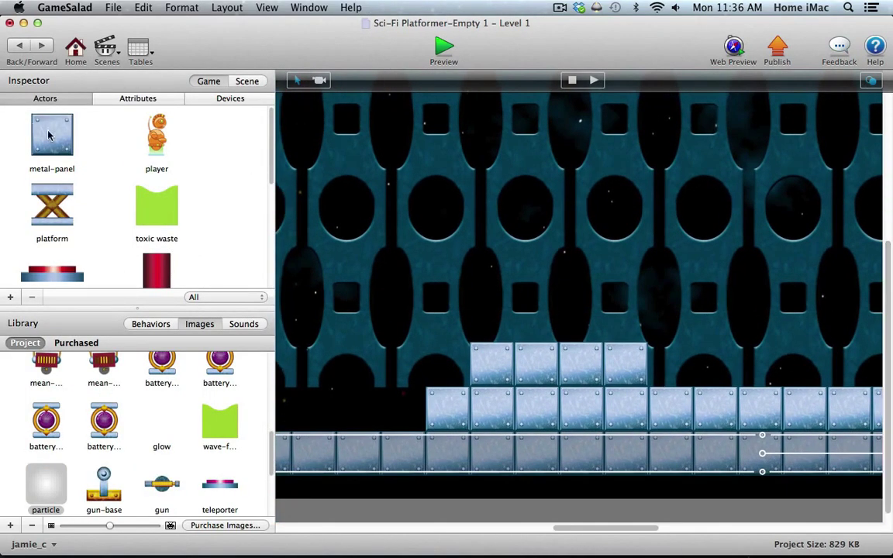
{"action": "left_click_drag", "start_coordinate": [48, 135], "coordinate": [755, 310]}
{"action": "double_click", "coordinate": [756, 310]}
{"action": "left_click", "coordinate": [9, 260]}
{"action": "left_click", "coordinate": [139, 273]}
{"action": "type", "text": "1350"}
{"action": "key", "text": "Return"}
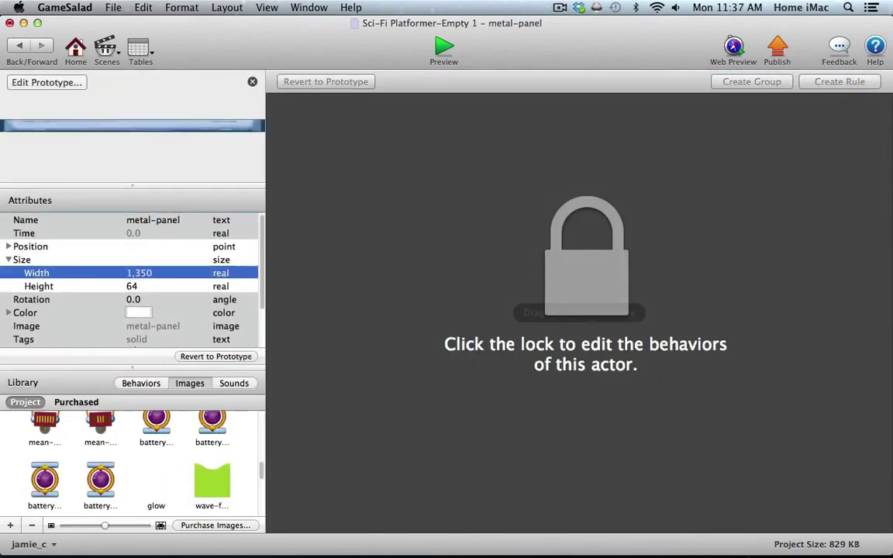
{"action": "left_click", "coordinate": [19, 45]}
Move the 1350-wide panel onto the second floor layer, leaving a five-panel gap after the 256-wide panel
{"action": "scroll", "coordinate": [578, 310], "scroll_direction": "up", "scroll_amount": 10}
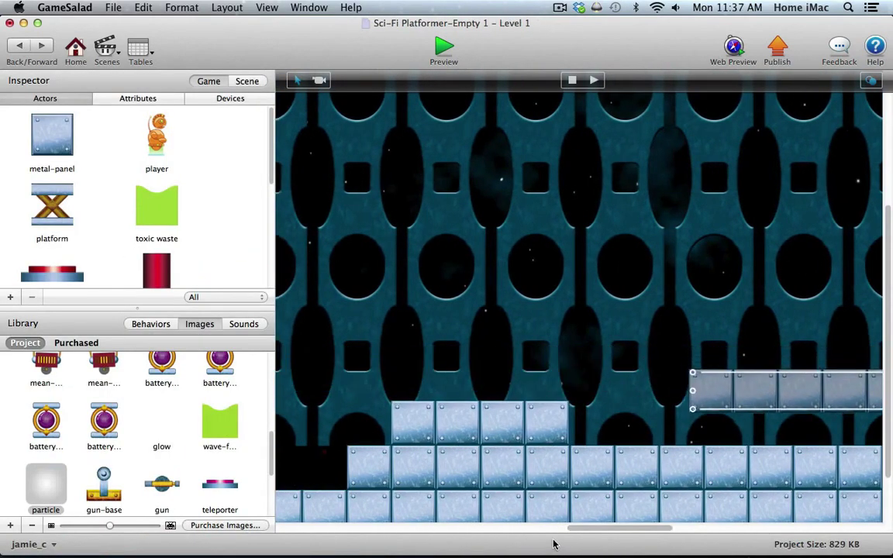
{"action": "scroll", "coordinate": [554, 517], "scroll_direction": "right", "scroll_amount": 8}
{"action": "left_click_drag", "start_coordinate": [469, 403], "coordinate": [570, 438]}
{"action": "left_click", "coordinate": [562, 513]}
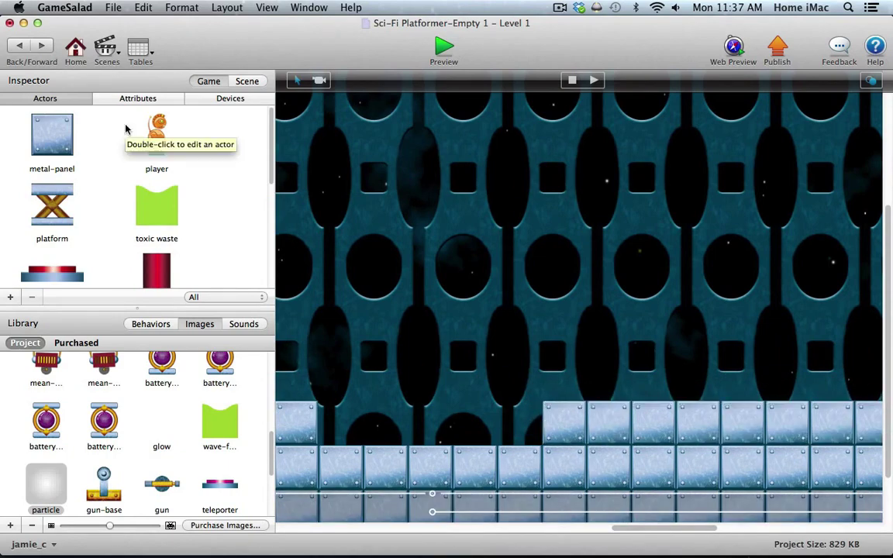
Place a new metal panel above the 1350-wide strip and set its width to 1860
{"action": "left_click", "coordinate": [52, 138]}
{"action": "left_click_drag", "start_coordinate": [52, 138], "coordinate": [634, 348]}
{"action": "double_click", "coordinate": [634, 349]}
{"action": "left_click", "coordinate": [9, 260]}
{"action": "double_click", "coordinate": [132, 273]}
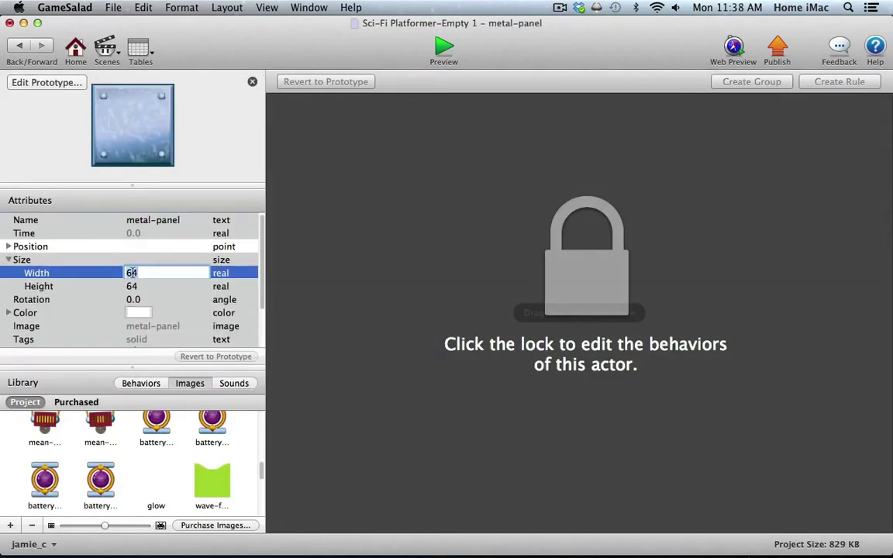
{"action": "type", "text": "1860"}
{"action": "key", "text": "Tab"}
{"action": "left_click", "coordinate": [20, 46]}
Move the 1860-wide panel on top to bridge the gap, starting one panel in from the 256-wide panel's left edge
{"action": "scroll", "coordinate": [577, 530], "scroll_direction": "up", "scroll_amount": 5}
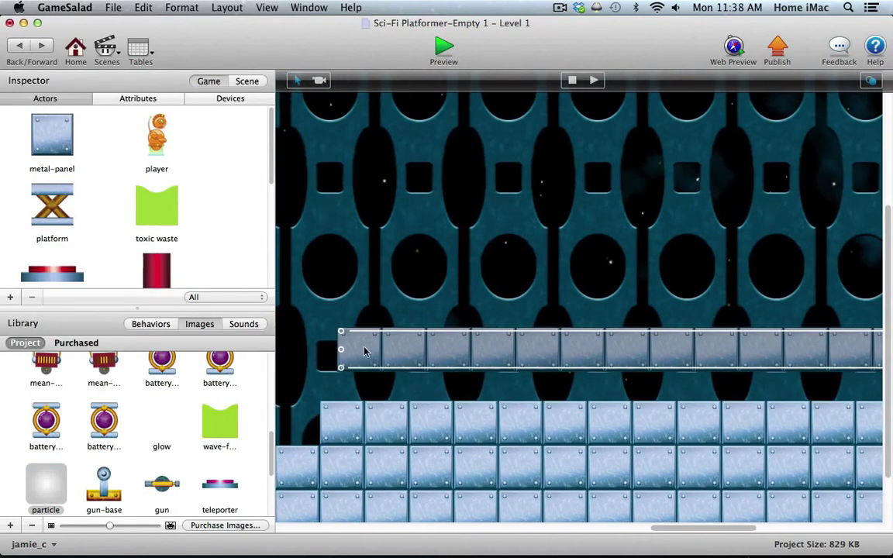
{"action": "left_click_drag", "start_coordinate": [365, 350], "coordinate": [406, 379]}
{"action": "scroll", "coordinate": [317, 380], "scroll_direction": "left", "scroll_amount": 10}
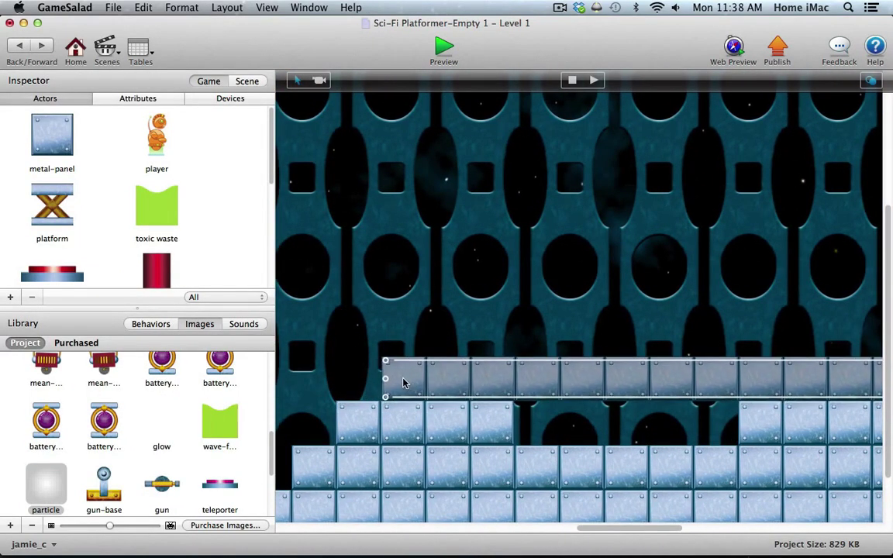
{"action": "left_click", "coordinate": [360, 503]}
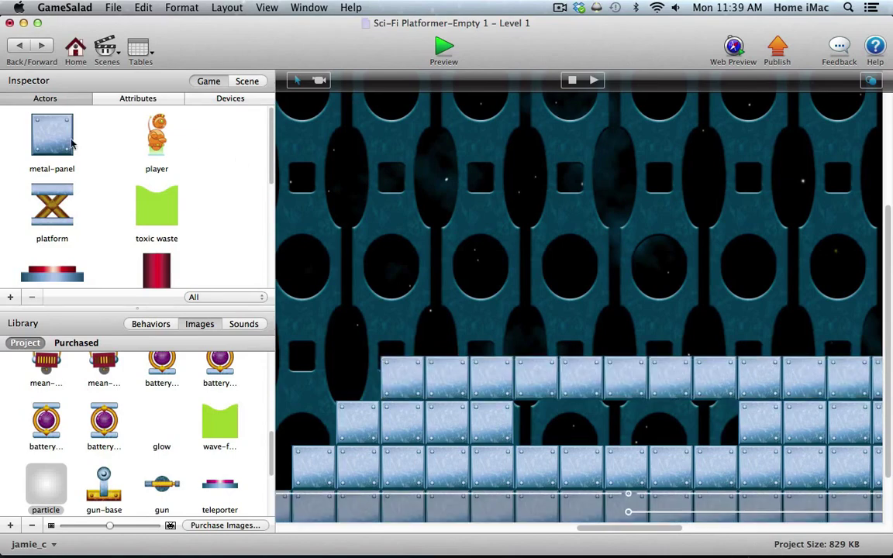
Place a new metal panel to the left of the stepped floor layers and set its width to 192
{"action": "left_click_drag", "start_coordinate": [72, 144], "coordinate": [318, 259]}
{"action": "double_click", "coordinate": [318, 259]}
{"action": "left_click", "coordinate": [8, 260]}
{"action": "double_click", "coordinate": [135, 273]}
{"action": "type", "text": "192"}
{"action": "key", "text": "Tab"}
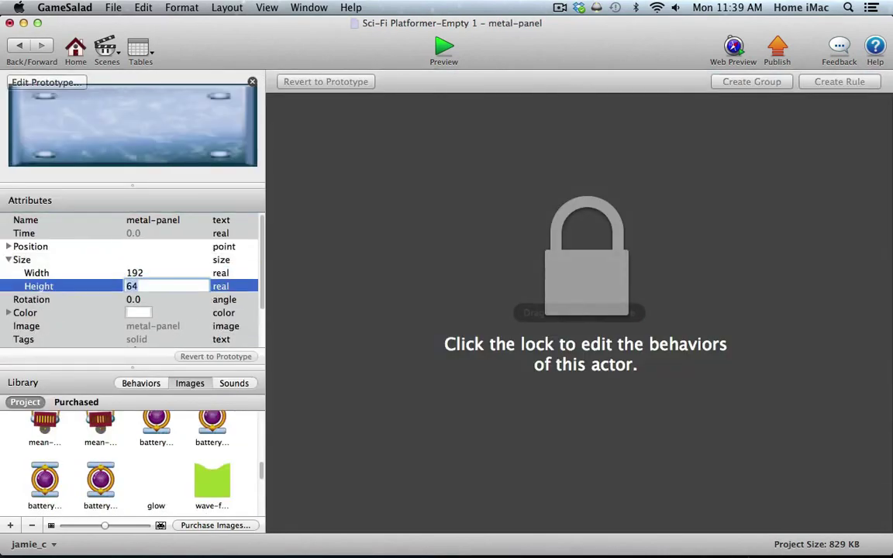
{"action": "left_click", "coordinate": [20, 45]}
Move the 192-wide panel above the low floor as a floating platform before the steps
{"action": "scroll", "coordinate": [520, 294], "scroll_direction": "up", "scroll_amount": 5}
{"action": "scroll", "coordinate": [519, 295], "scroll_direction": "left", "scroll_amount": 3}
{"action": "left_click_drag", "start_coordinate": [644, 251], "coordinate": [536, 404]}
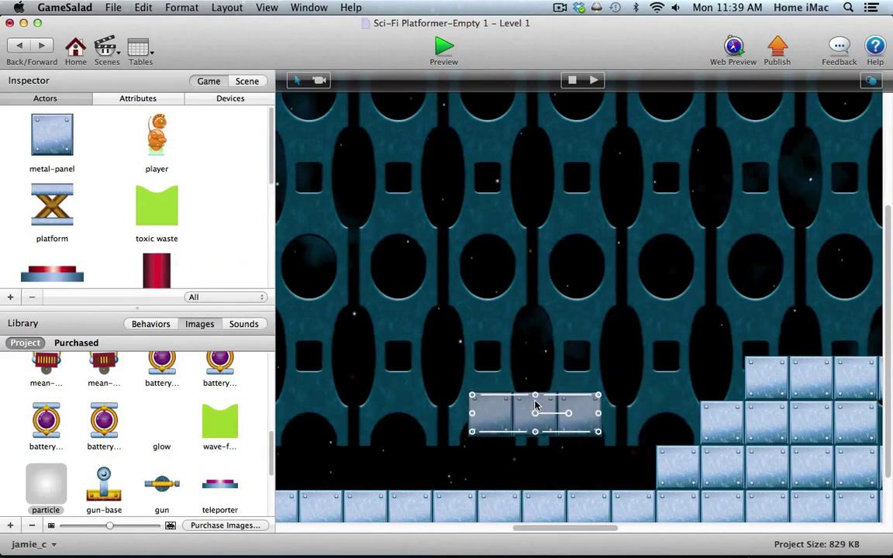
{"action": "left_click", "coordinate": [553, 508]}
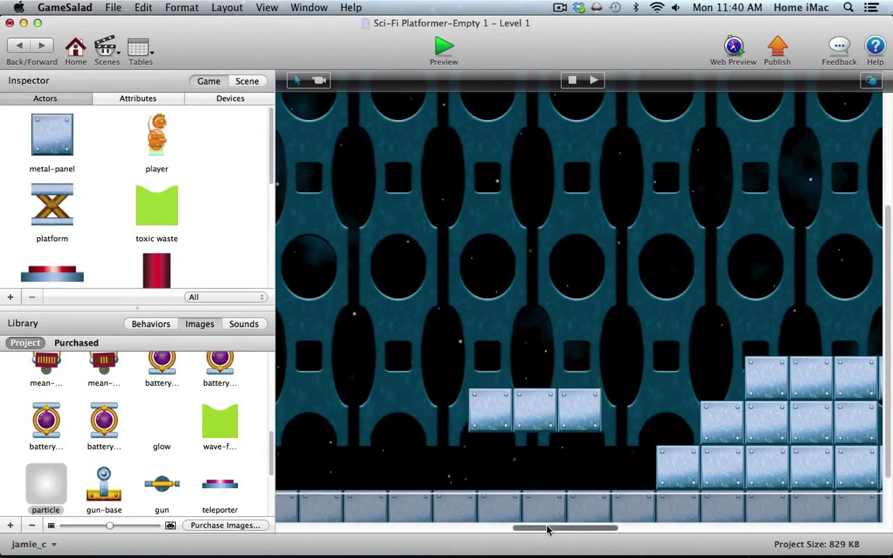
Create a ceiling block five panels wide with a height of 192 and fit it against the left wall's upper end
{"action": "scroll", "coordinate": [494, 390], "scroll_direction": "left", "scroll_amount": 10}
{"action": "left_click_drag", "start_coordinate": [52, 140], "coordinate": [496, 232]}
{"action": "double_click", "coordinate": [496, 233]}
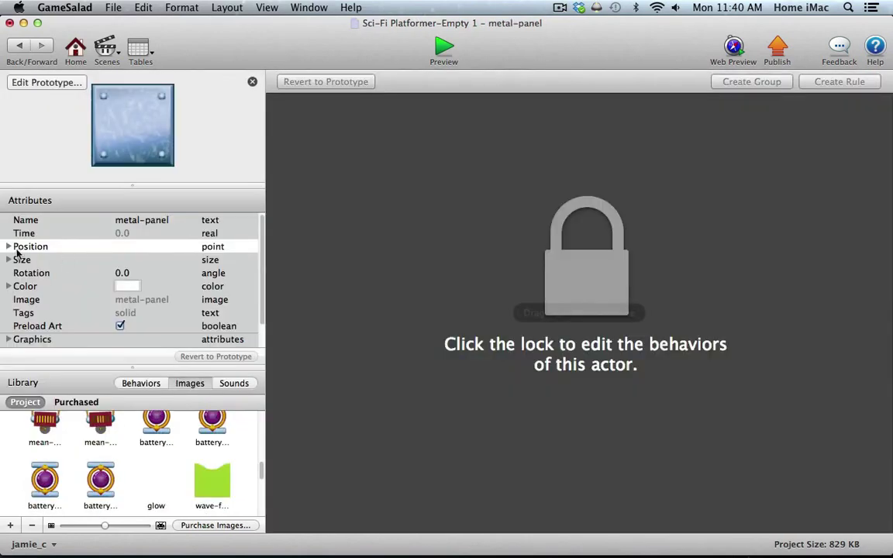
{"action": "left_click", "coordinate": [9, 259]}
{"action": "key", "text": "Tab"}
{"action": "type", "text": "192"}
{"action": "left_click", "coordinate": [20, 46]}
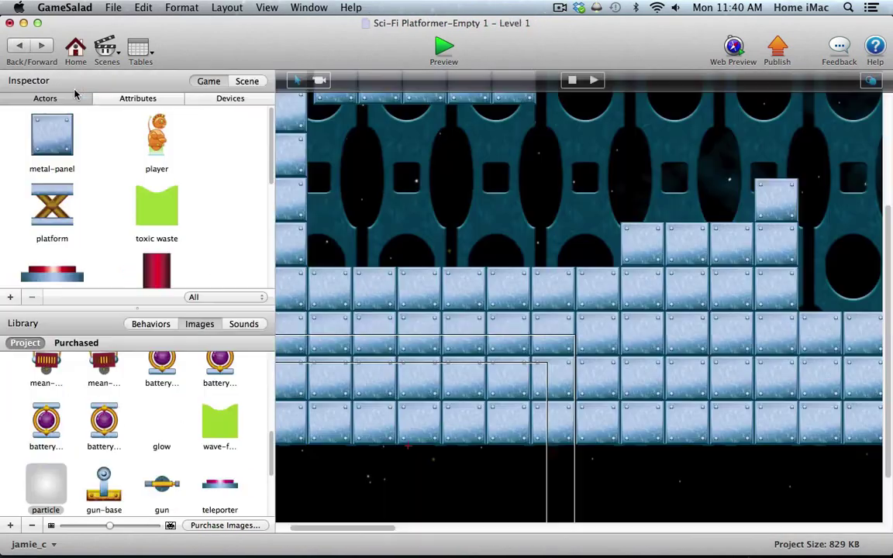
{"action": "scroll", "coordinate": [388, 291], "scroll_direction": "up", "scroll_amount": 5}
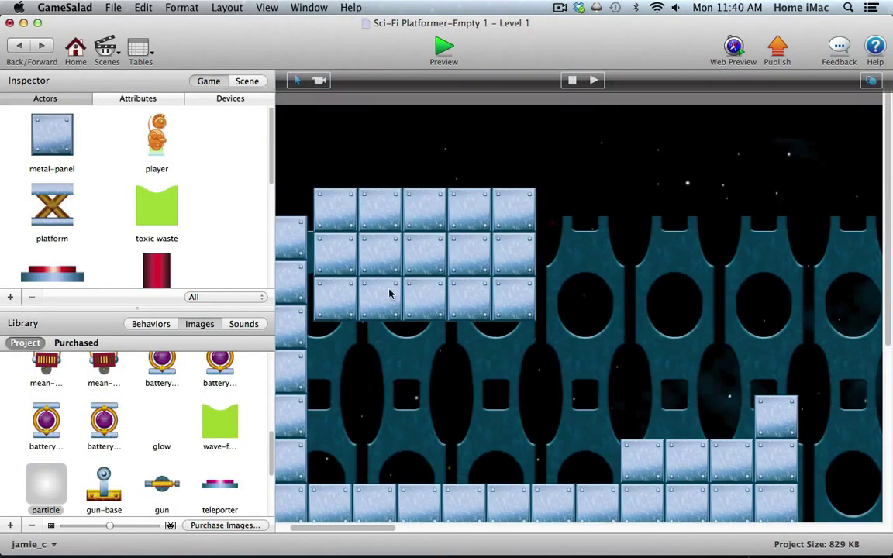
{"action": "left_click", "coordinate": [355, 116]}
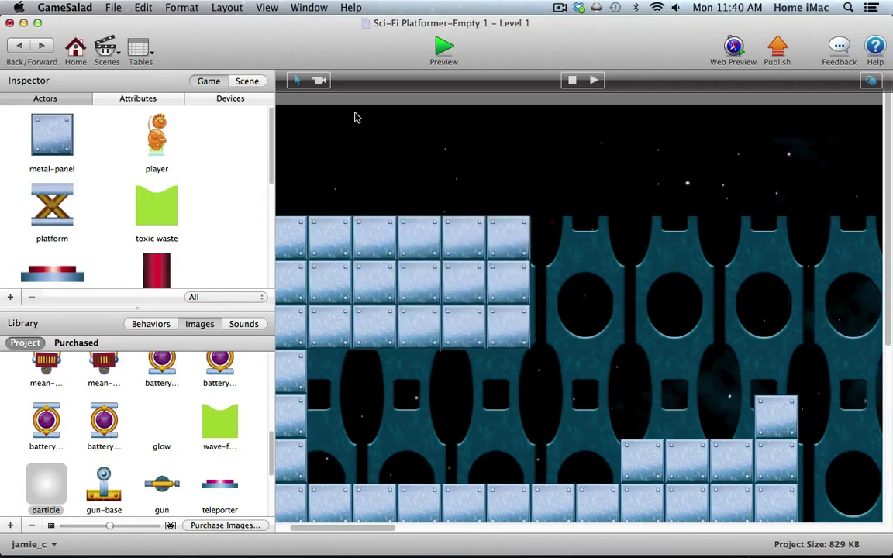
Place a new metal panel above the ceiling block and set its size to 2048 by 192
{"action": "double_click", "coordinate": [357, 199]}
{"action": "type", "text": "20"}
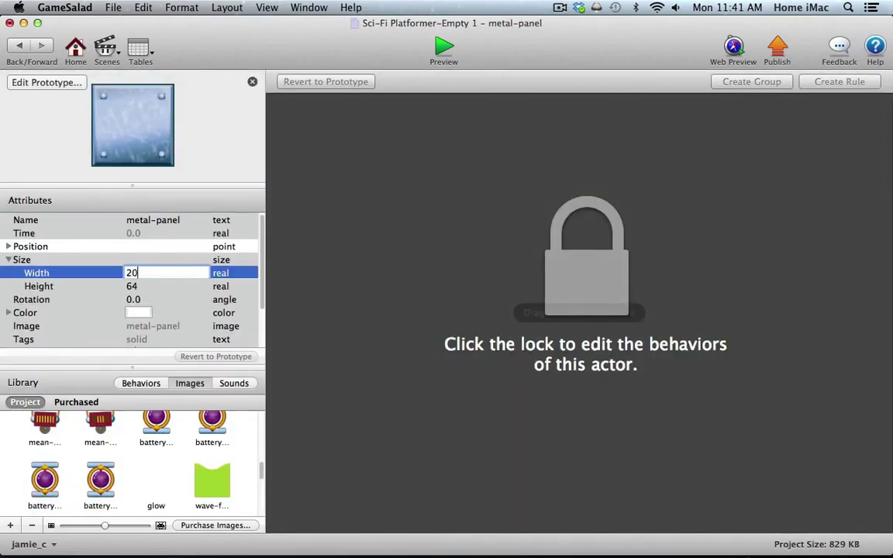
{"action": "type", "text": "48"}
{"action": "key", "text": "Tab"}
{"action": "type", "text": "192"}
{"action": "key", "text": "Tab"}
{"action": "left_click", "coordinate": [19, 45]}
Move the 2048 by 192 block against the first ceiling block's right side, one panel higher
{"action": "scroll", "coordinate": [406, 407], "scroll_direction": "up", "scroll_amount": 3}
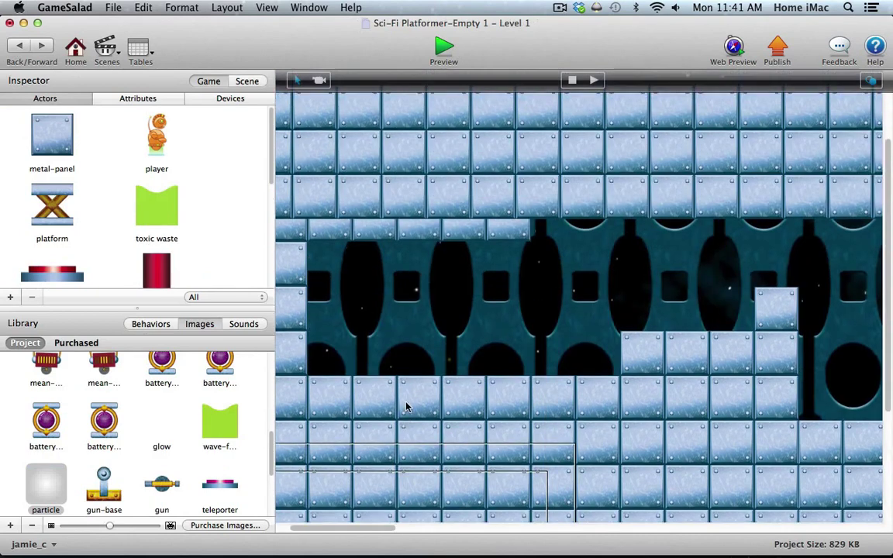
{"action": "scroll", "coordinate": [406, 407], "scroll_direction": "up", "scroll_amount": 2}
{"action": "left_click_drag", "start_coordinate": [663, 243], "coordinate": [562, 210]}
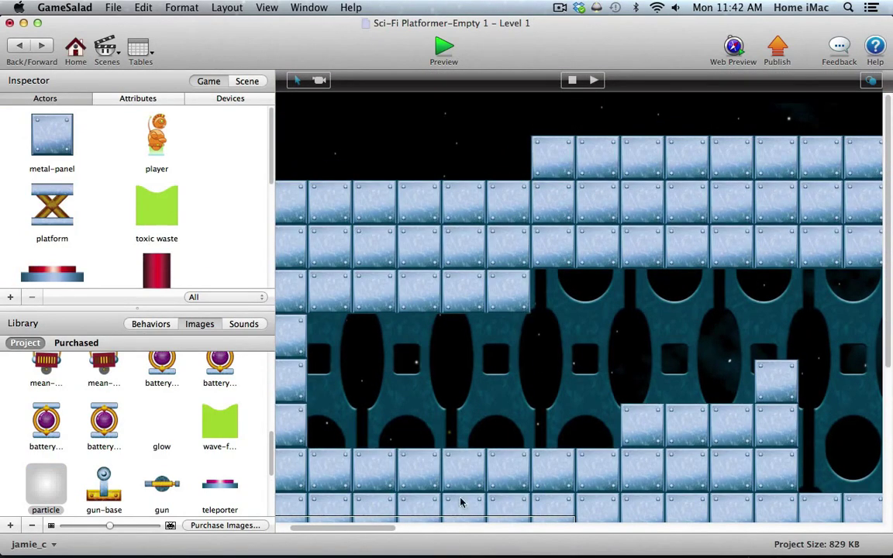
Place a new metal panel beyond the right end of the 2048-wide ceiling block and size it 384 by 192
{"action": "left_click_drag", "start_coordinate": [391, 527], "coordinate": [671, 526]}
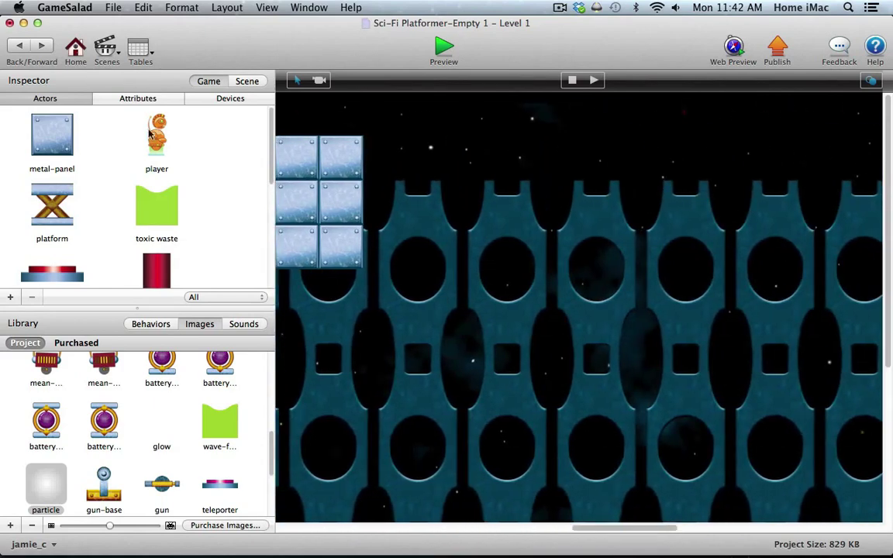
{"action": "left_click_drag", "start_coordinate": [51, 140], "coordinate": [480, 279]}
{"action": "double_click", "coordinate": [481, 279]}
{"action": "left_click", "coordinate": [9, 260]}
{"action": "left_click", "coordinate": [132, 273]}
{"action": "type", "text": "384"}
{"action": "key", "text": "Tab"}
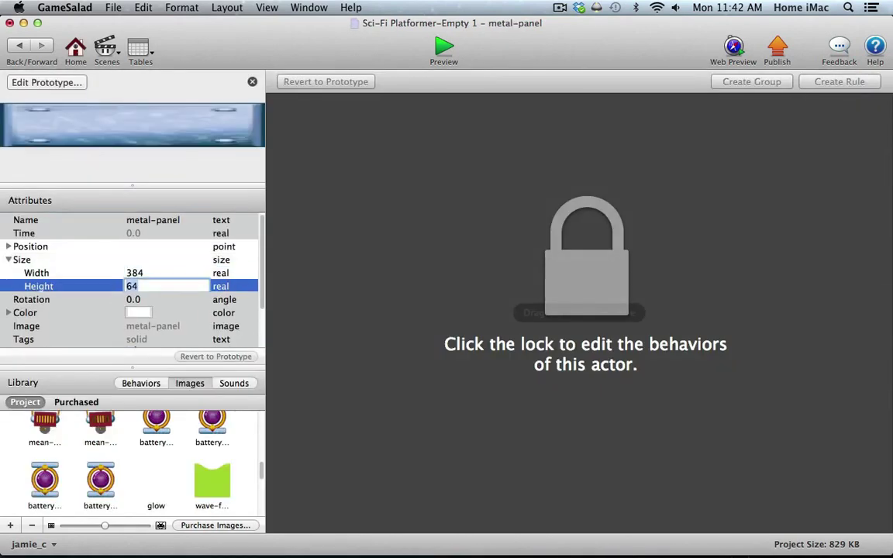
{"action": "type", "text": "192"}
{"action": "key", "text": "Tab"}
{"action": "left_click", "coordinate": [19, 46]}
Move the 384 by 192 block to the 2048-wide ceiling's right end, two panels lower
{"action": "scroll", "coordinate": [533, 335], "scroll_direction": "right", "scroll_amount": 5}
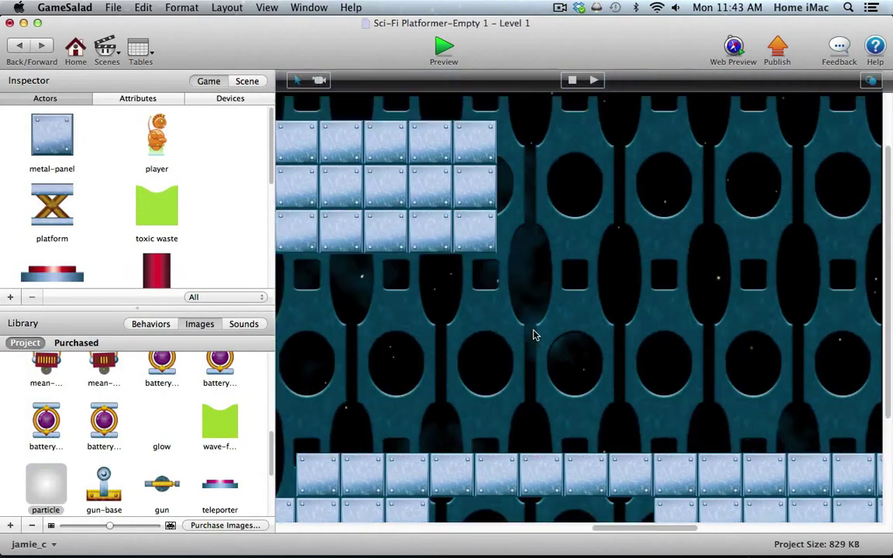
{"action": "scroll", "coordinate": [533, 335], "scroll_direction": "right", "scroll_amount": 2}
{"action": "scroll", "coordinate": [533, 335], "scroll_direction": "up", "scroll_amount": 2}
{"action": "left_click_drag", "start_coordinate": [422, 279], "coordinate": [445, 293]}
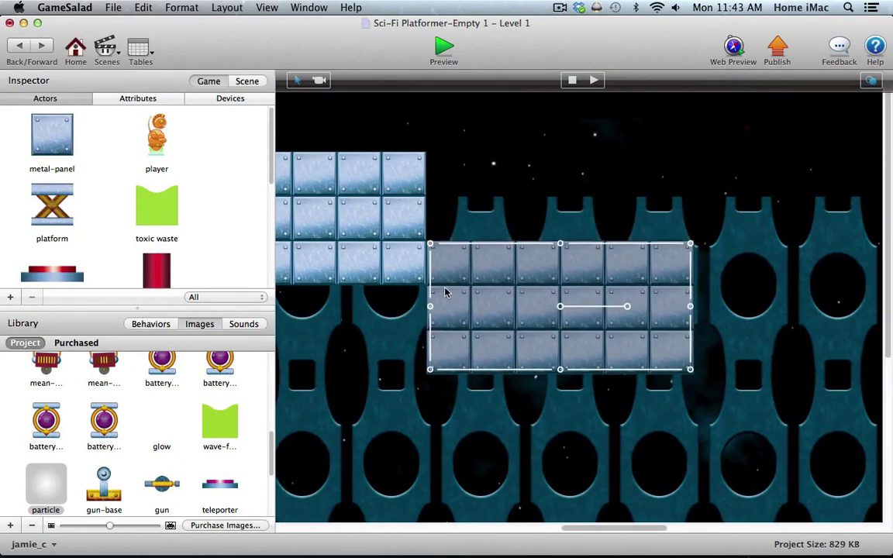
{"action": "left_click", "coordinate": [446, 292]}
{"action": "left_click", "coordinate": [478, 103]}
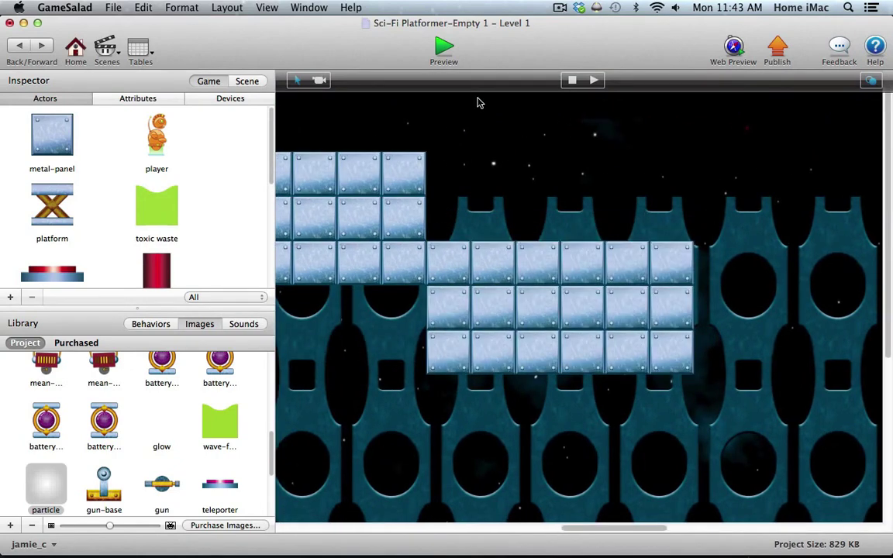
Place a new metal panel near the 384 by 192 ceiling block and enlarge it into a long block five panels high
{"action": "double_click", "coordinate": [69, 139]}
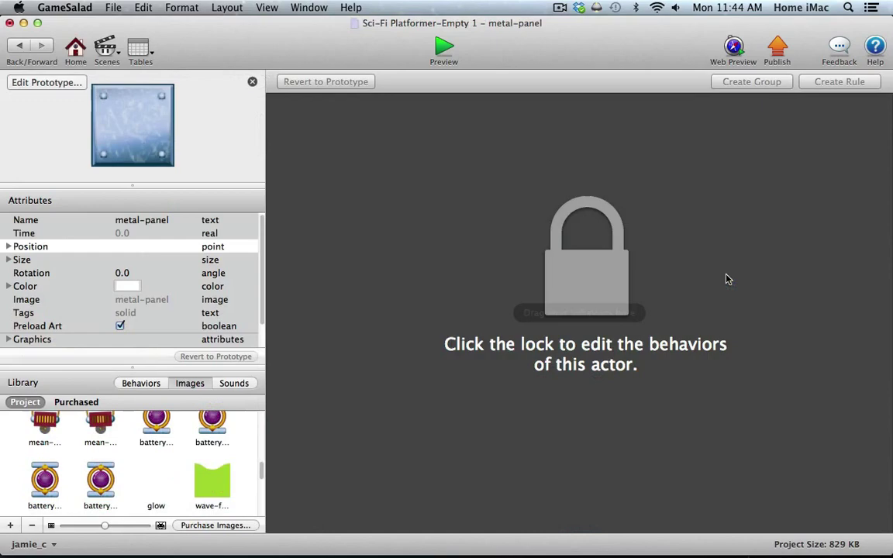
{"action": "left_click", "coordinate": [9, 260]}
{"action": "double_click", "coordinate": [130, 273]}
{"action": "key", "text": "Tab"}
{"action": "left_click", "coordinate": [20, 45]}
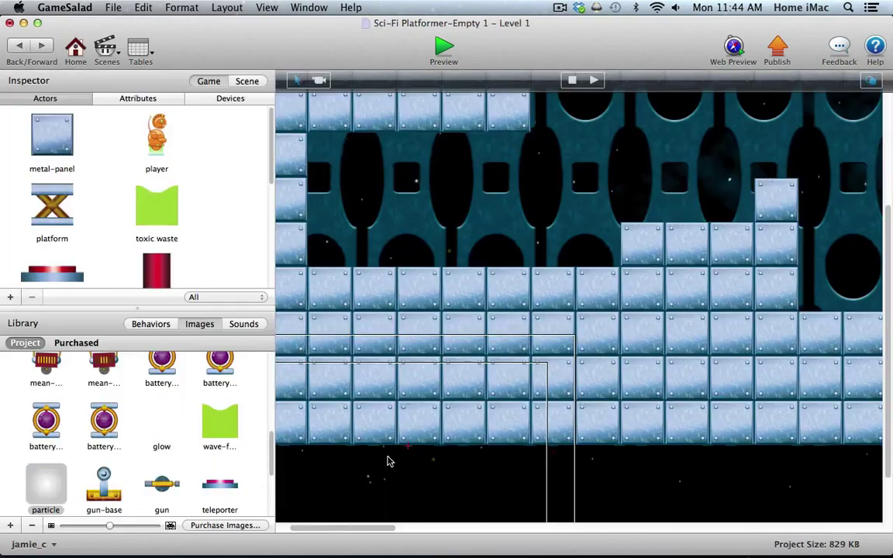
{"action": "scroll", "coordinate": [604, 531], "scroll_direction": "right", "scroll_amount": 5}
{"action": "scroll", "coordinate": [465, 310], "scroll_direction": "up", "scroll_amount": 5}
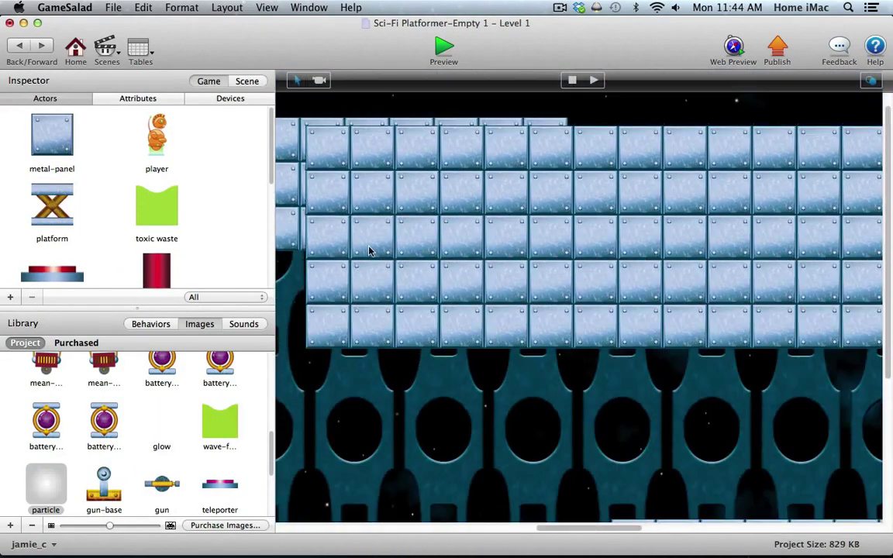
Move the five-panel-high block against the right end of the 384 by 192 ceiling block with their top edges aligned
{"action": "left_click_drag", "start_coordinate": [671, 211], "coordinate": [579, 254]}
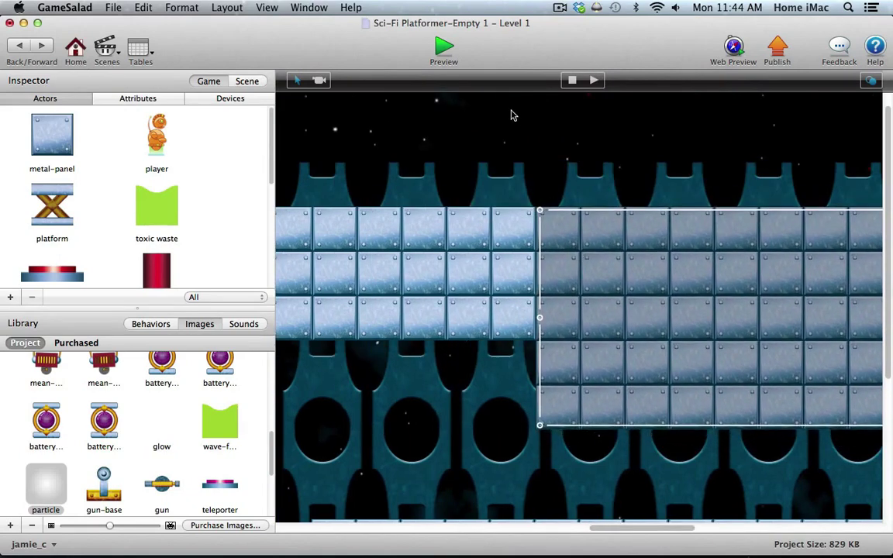
{"action": "scroll", "coordinate": [512, 114], "scroll_direction": "up", "scroll_amount": 2}
{"action": "scroll", "coordinate": [430, 279], "scroll_direction": "down", "scroll_amount": 8}
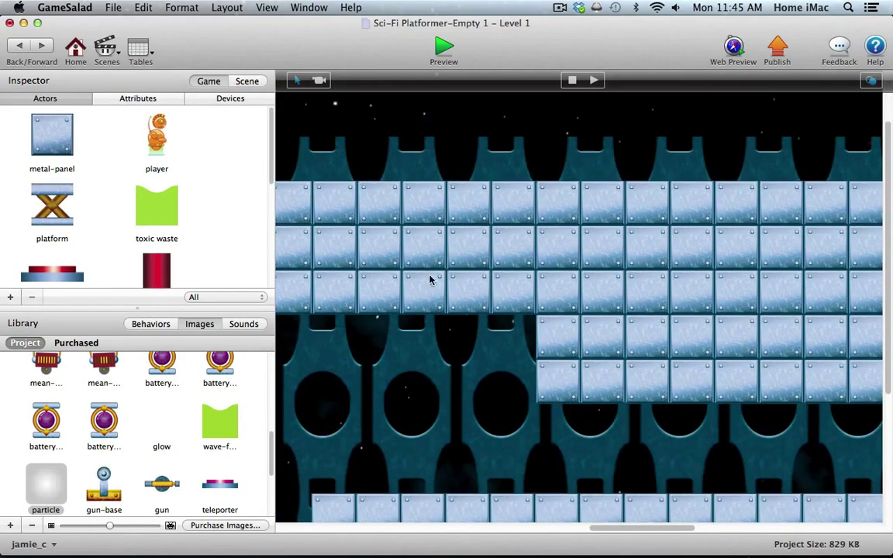
Add a metal panel with a width of 640 and attach it to the underside of the 2048-wide ceiling, just past the stepped platform's peak
{"action": "left_click_drag", "start_coordinate": [597, 528], "coordinate": [465, 524]}
{"action": "left_click_drag", "start_coordinate": [29, 127], "coordinate": [434, 203]}
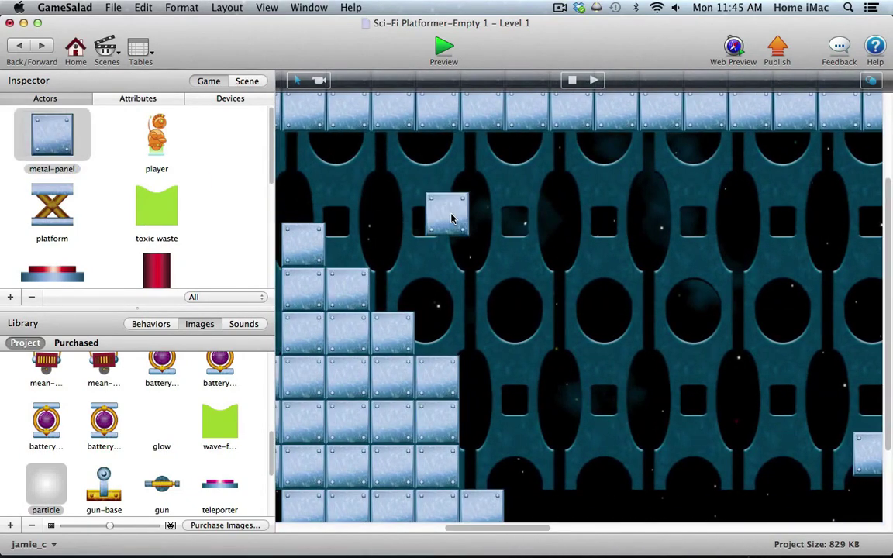
{"action": "double_click", "coordinate": [434, 203]}
{"action": "left_click", "coordinate": [8, 260]}
{"action": "left_click", "coordinate": [133, 273]}
{"action": "type", "text": "640"}
{"action": "key", "text": "Tab"}
{"action": "left_click", "coordinate": [20, 45]}
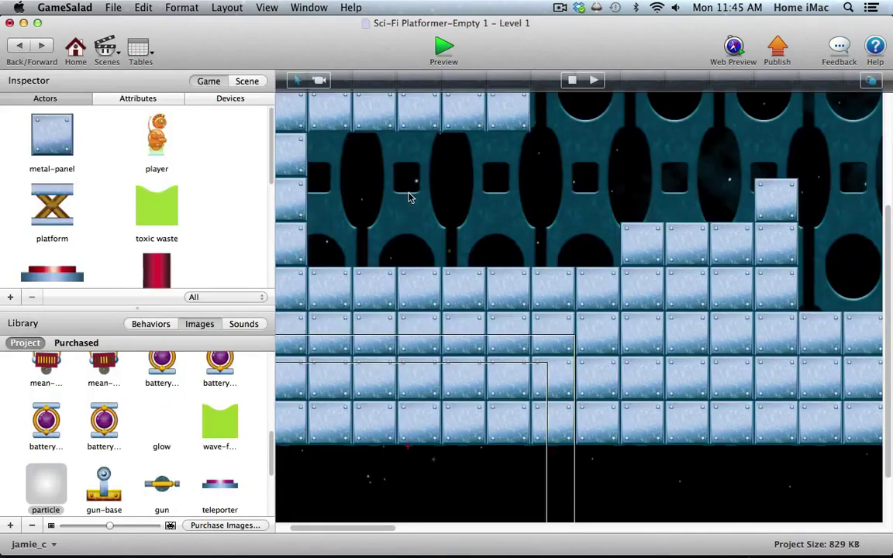
{"action": "scroll", "coordinate": [409, 193], "scroll_direction": "up", "scroll_amount": 5}
{"action": "left_click_drag", "start_coordinate": [368, 262], "coordinate": [574, 209]}
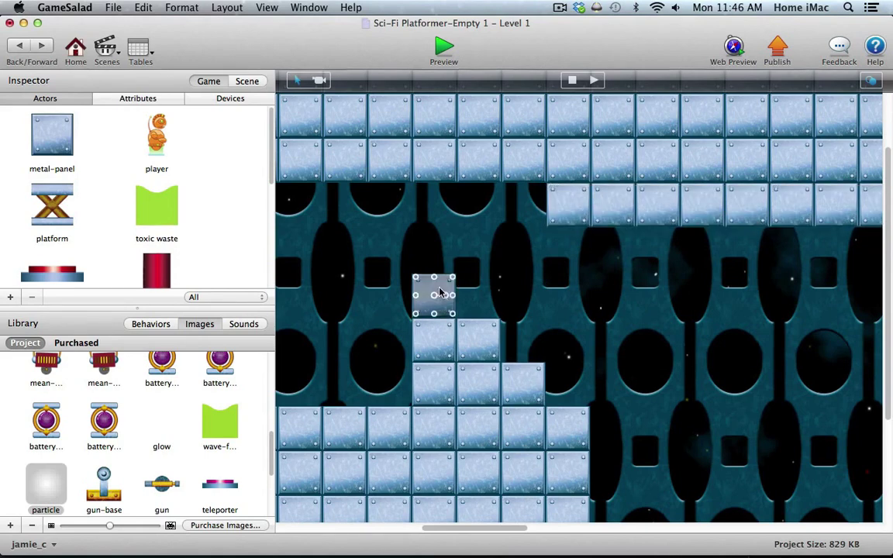
Review the level from its starting room across the pit and stepped platforms to the lower floor section
{"action": "left_click_drag", "start_coordinate": [495, 529], "coordinate": [341, 537]}
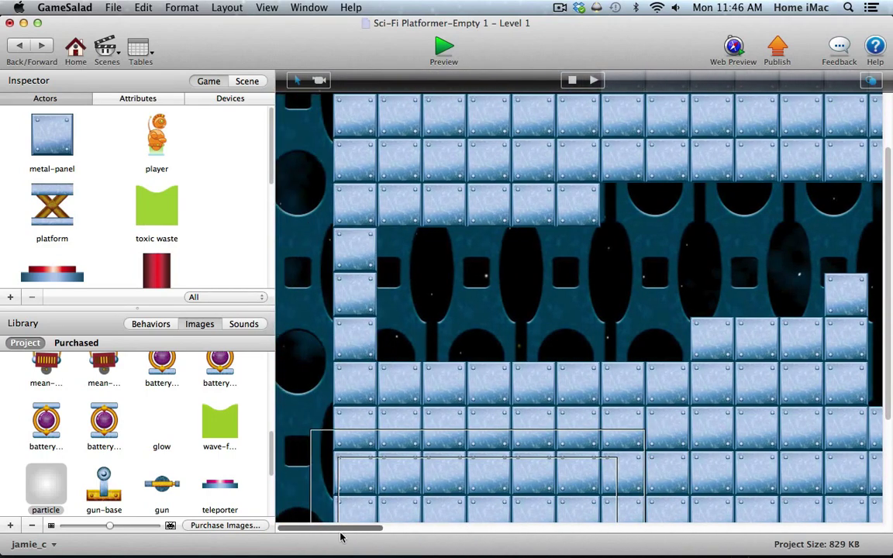
{"action": "left_click_drag", "start_coordinate": [888, 241], "coordinate": [888, 194]}
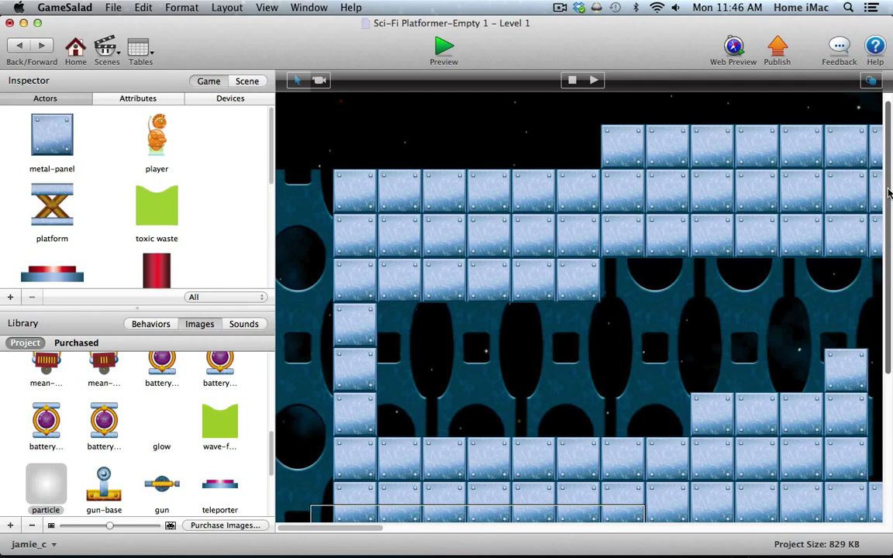
{"action": "scroll", "coordinate": [888, 194], "scroll_direction": "down", "scroll_amount": 5}
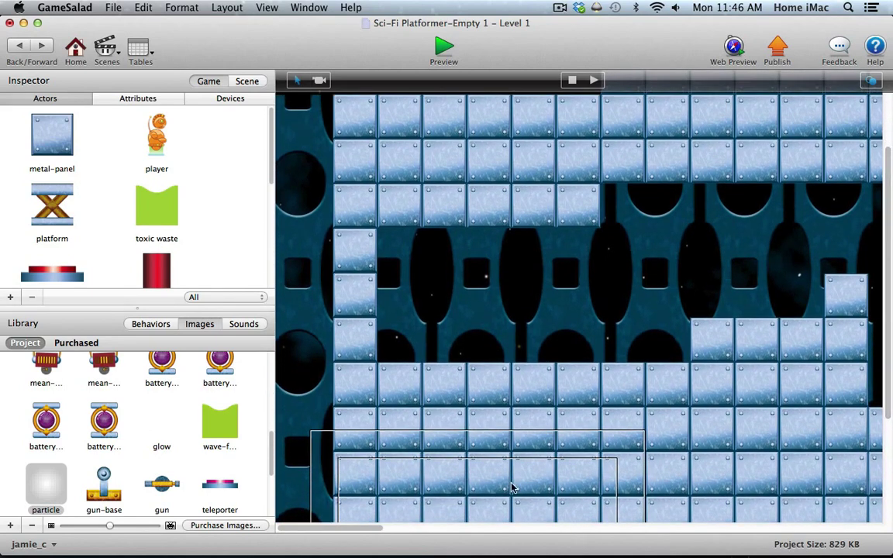
{"action": "left_click_drag", "start_coordinate": [339, 530], "coordinate": [507, 528]}
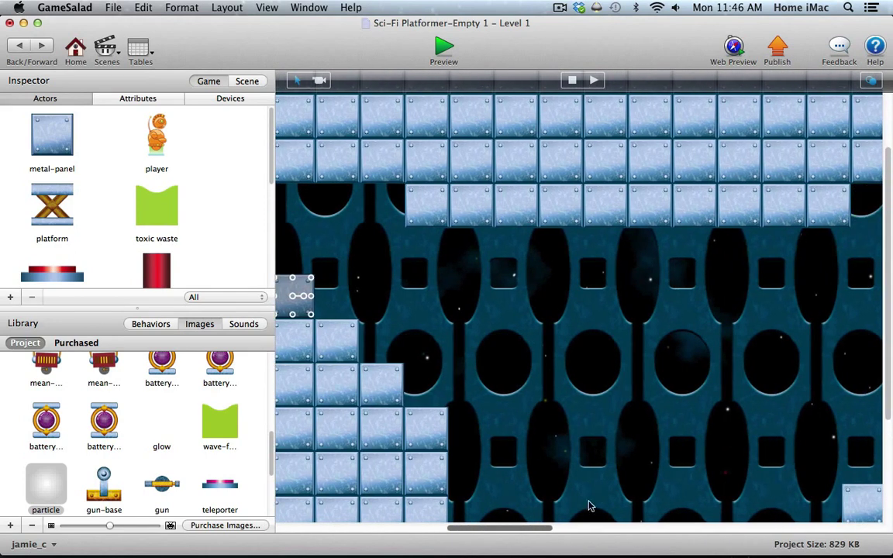
{"action": "scroll", "coordinate": [887, 333], "scroll_direction": "down", "scroll_amount": 7}
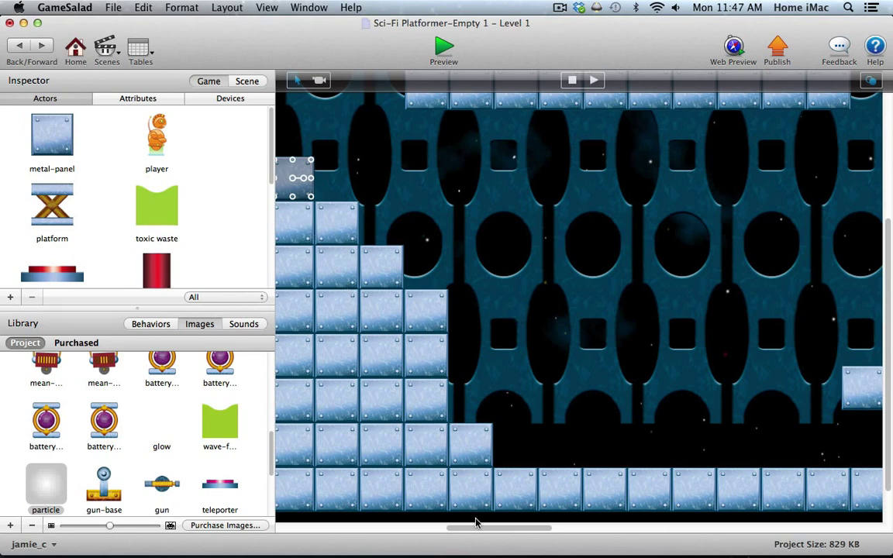
{"action": "left_click_drag", "start_coordinate": [476, 525], "coordinate": [404, 530]}
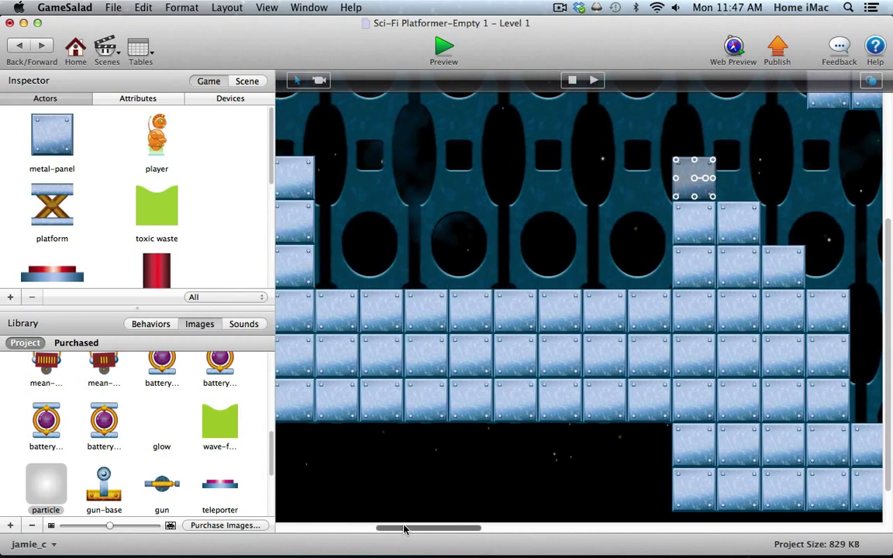
{"action": "scroll", "coordinate": [465, 481], "scroll_direction": "up", "scroll_amount": 7}
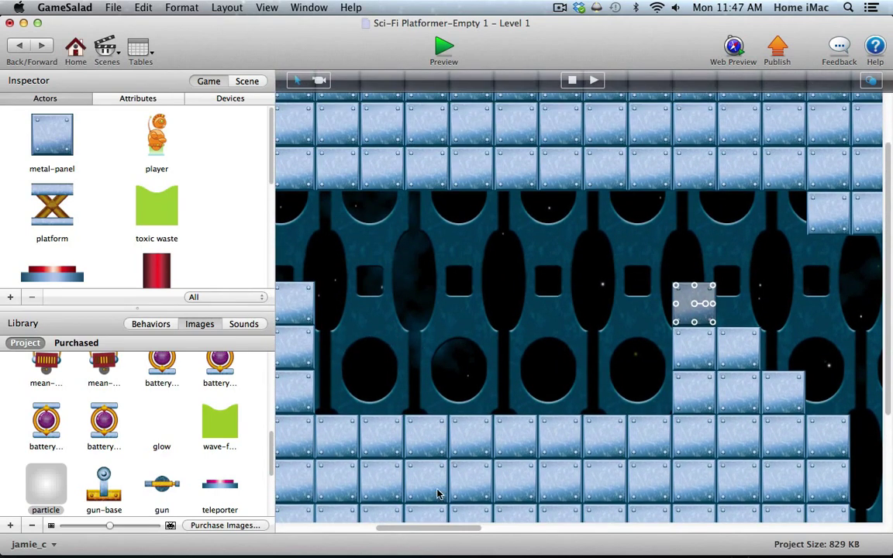
{"action": "left_click_drag", "start_coordinate": [438, 530], "coordinate": [480, 512]}
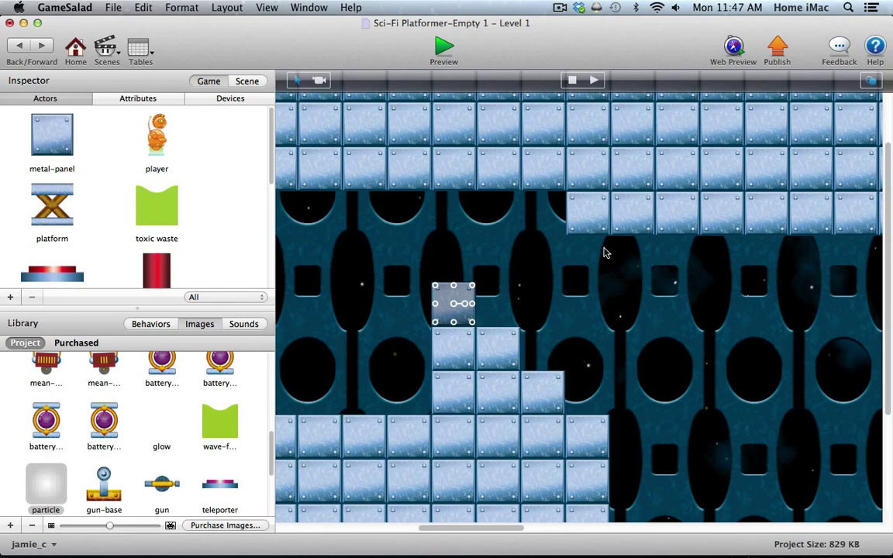
{"action": "left_click_drag", "start_coordinate": [489, 528], "coordinate": [592, 527]}
{"action": "scroll", "coordinate": [500, 356], "scroll_direction": "down", "scroll_amount": 5}
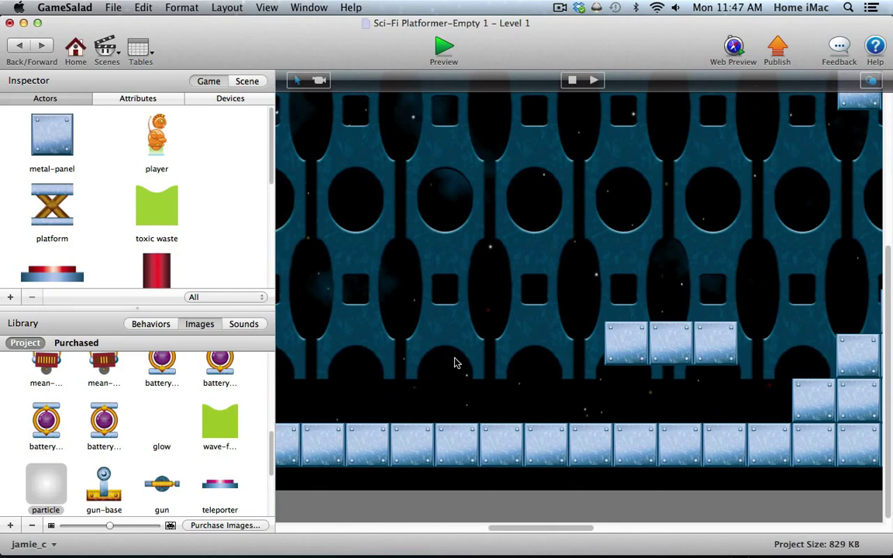
Stretch the teal background's bottom edge down to meet the lower floor panels
{"action": "left_click", "coordinate": [448, 326]}
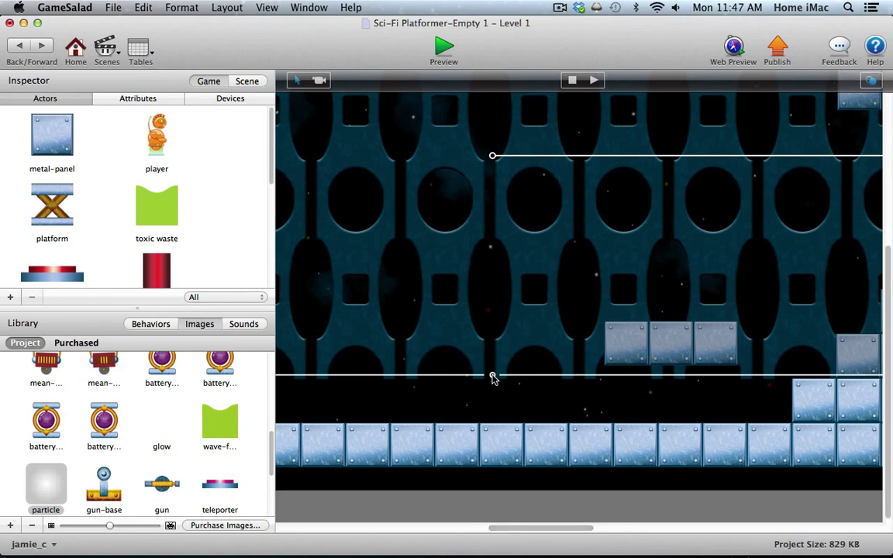
{"action": "left_click_drag", "start_coordinate": [493, 377], "coordinate": [490, 426]}
{"action": "left_click_drag", "start_coordinate": [490, 471], "coordinate": [492, 502]}
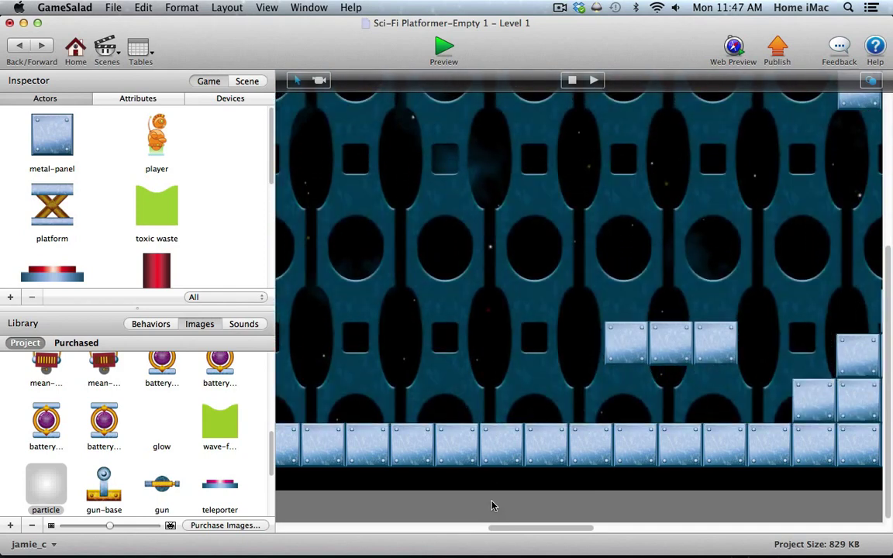
Examine the ceilings along the whole level, and the corridor, floor rows and block ends at the level's far end
{"action": "scroll", "coordinate": [509, 395], "scroll_direction": "up", "scroll_amount": 2}
{"action": "scroll", "coordinate": [509, 395], "scroll_direction": "up", "scroll_amount": 10}
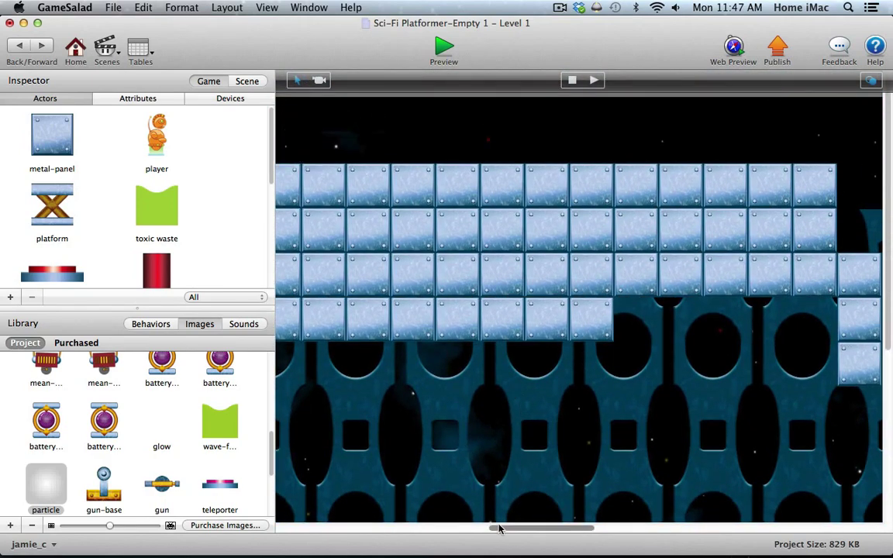
{"action": "left_click_drag", "start_coordinate": [498, 528], "coordinate": [330, 528]}
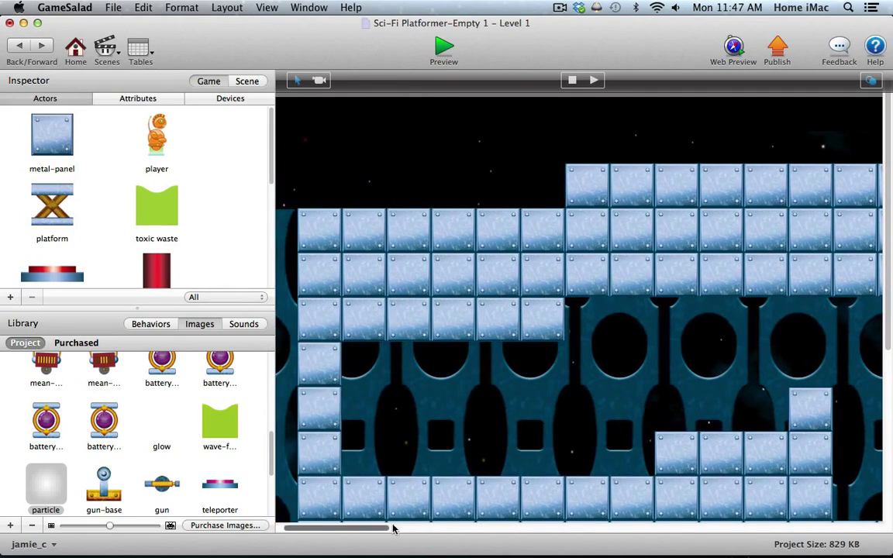
{"action": "left_click_drag", "start_coordinate": [393, 528], "coordinate": [862, 468]}
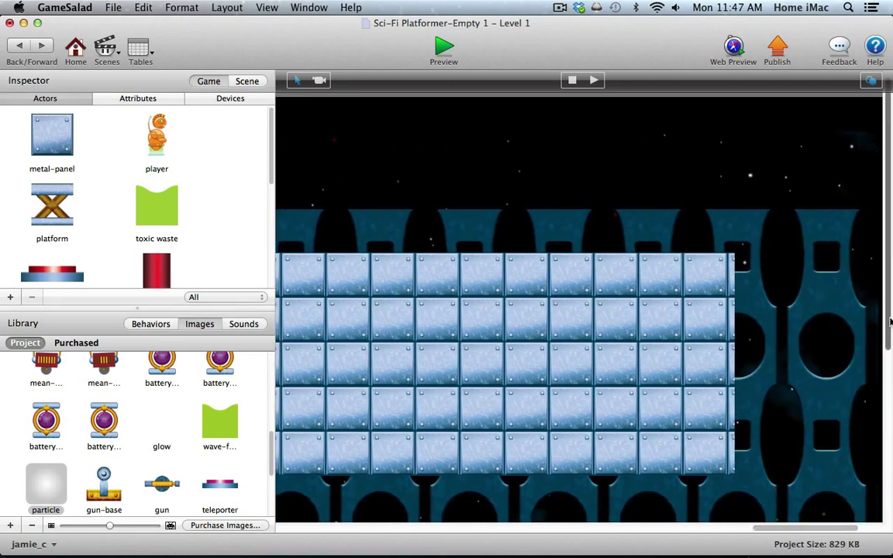
{"action": "left_click_drag", "start_coordinate": [886, 308], "coordinate": [807, 407]}
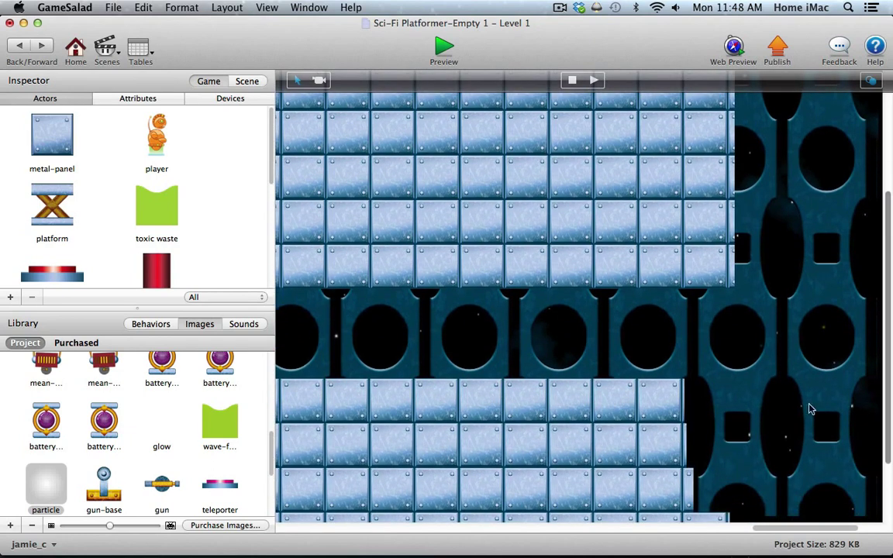
{"action": "scroll", "coordinate": [892, 410], "scroll_direction": "down", "scroll_amount": 5}
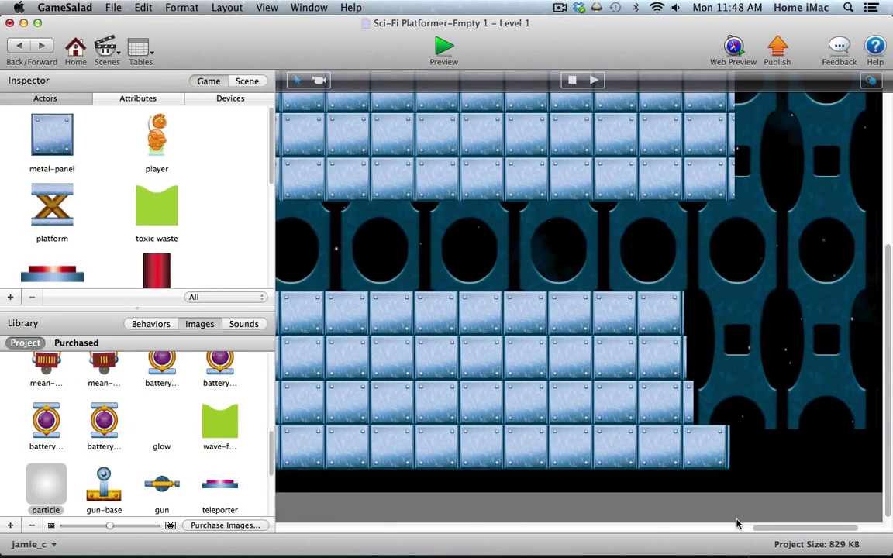
{"action": "left_click_drag", "start_coordinate": [764, 528], "coordinate": [614, 527]}
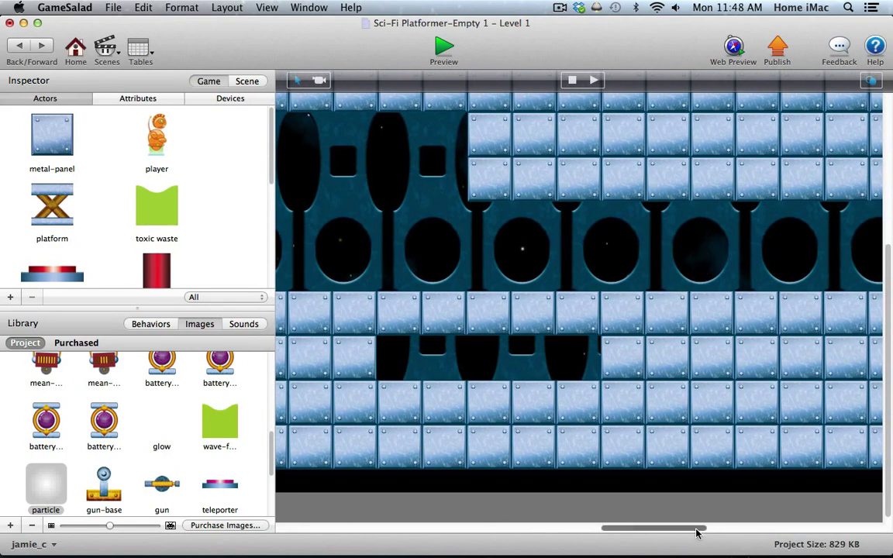
{"action": "scroll", "coordinate": [632, 479], "scroll_direction": "right", "scroll_amount": 5}
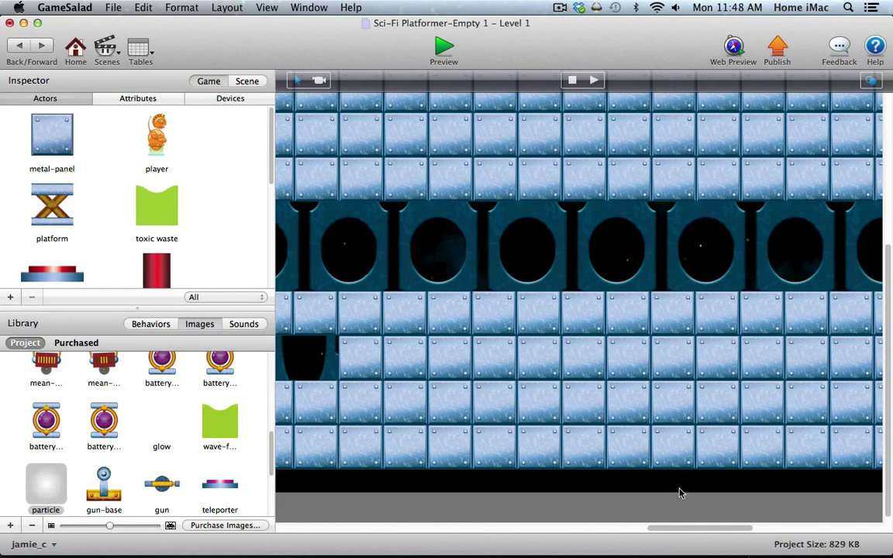
{"action": "scroll", "coordinate": [698, 496], "scroll_direction": "right", "scroll_amount": 10}
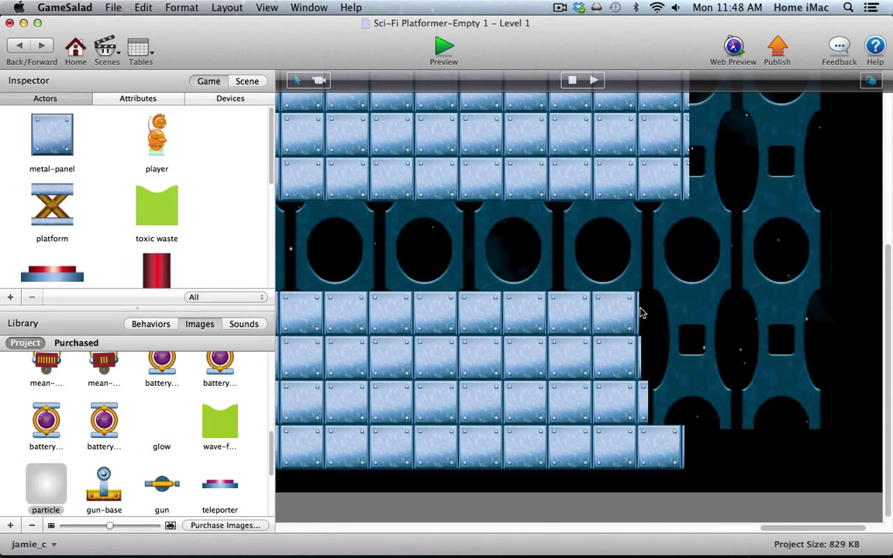
Place toxic waste in the pit before the stepped platform and stretch it eight panels wide to fill the pit from wall to wall
{"action": "left_click_drag", "start_coordinate": [789, 530], "coordinate": [391, 530]}
{"action": "scroll", "coordinate": [468, 383], "scroll_direction": "up", "scroll_amount": 5}
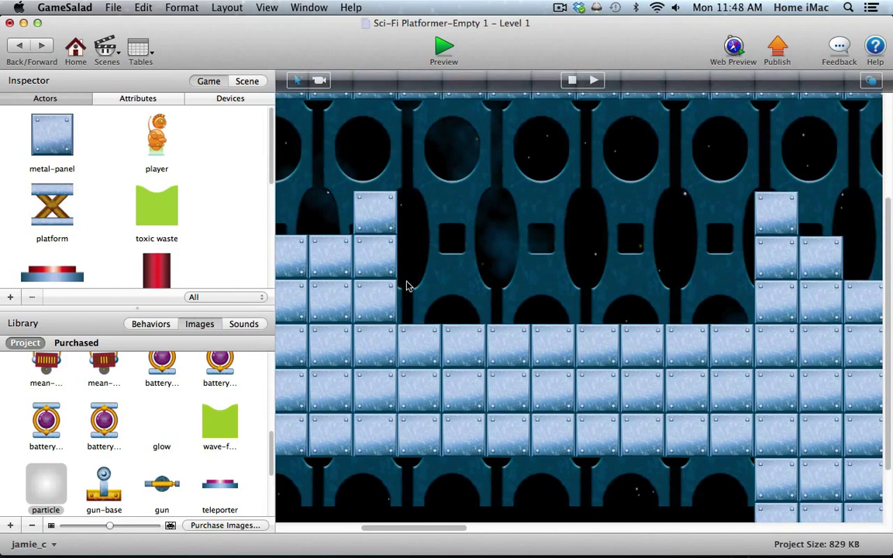
{"action": "left_click", "coordinate": [160, 213]}
{"action": "left_click_drag", "start_coordinate": [152, 210], "coordinate": [410, 308]}
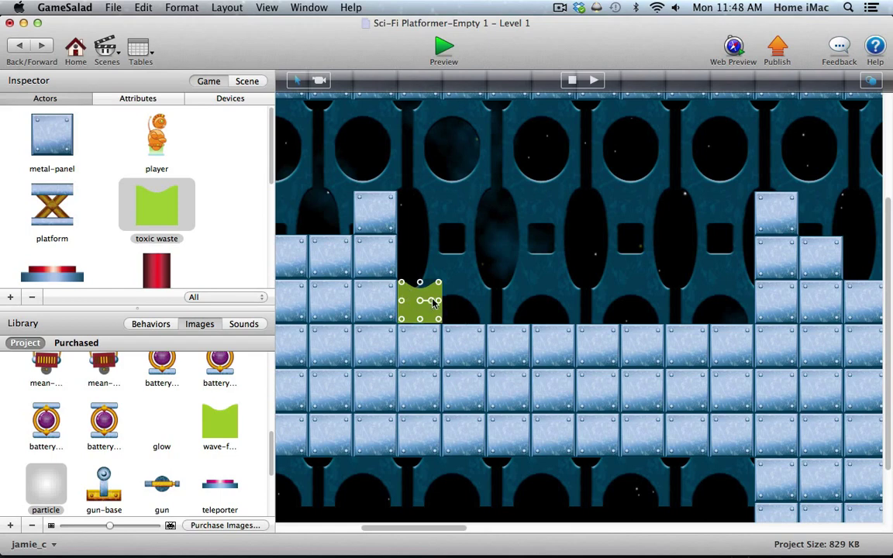
{"action": "left_click_drag", "start_coordinate": [439, 301], "coordinate": [750, 306]}
{"action": "left_click", "coordinate": [738, 358]}
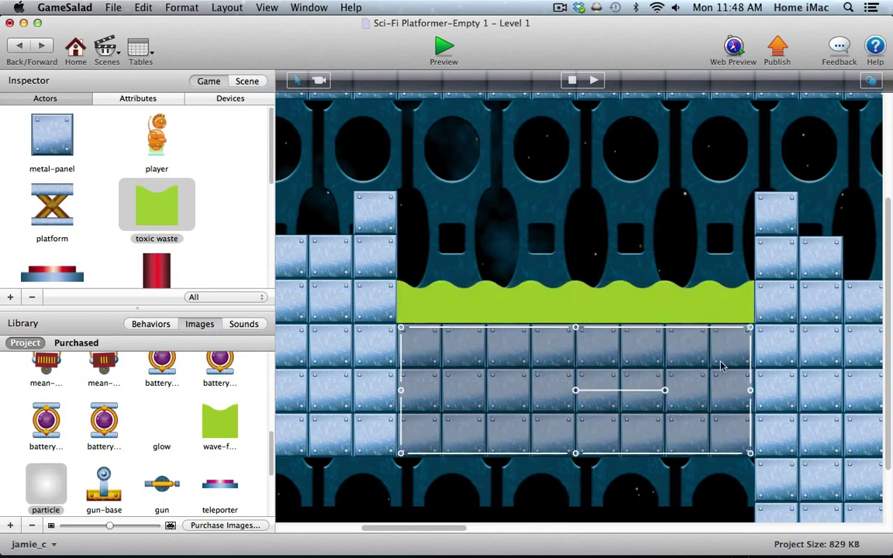
{"action": "left_click", "coordinate": [489, 302]}
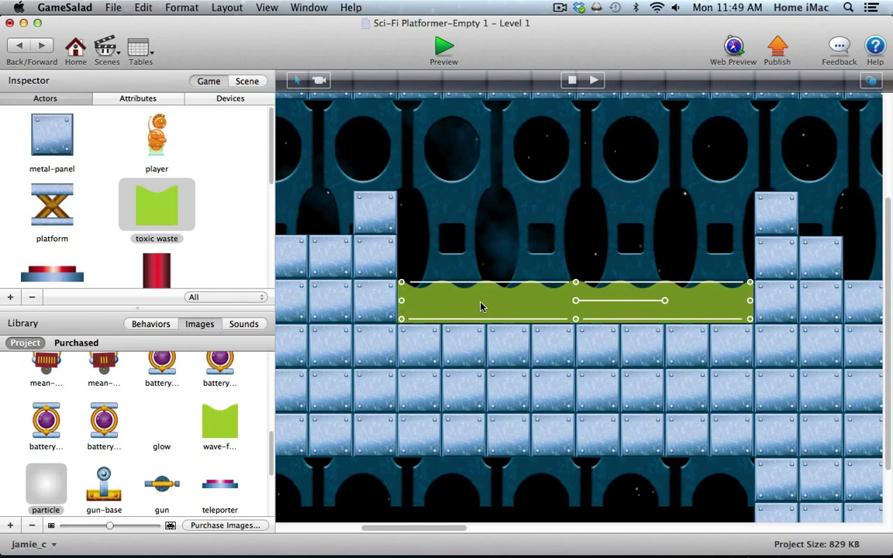
Set the toxic waste actor's color alpha to .5 and return to the Level 1 scene
{"action": "left_click", "coordinate": [223, 230]}
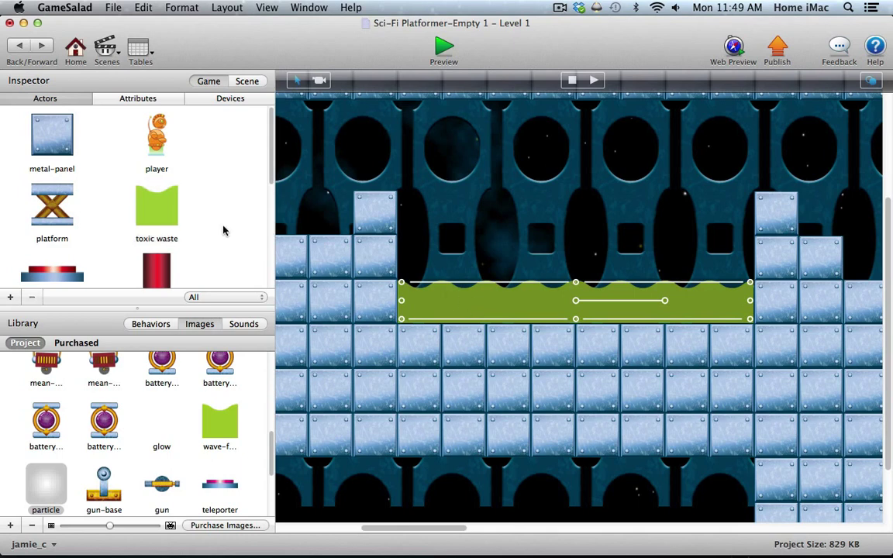
{"action": "double_click", "coordinate": [172, 217]}
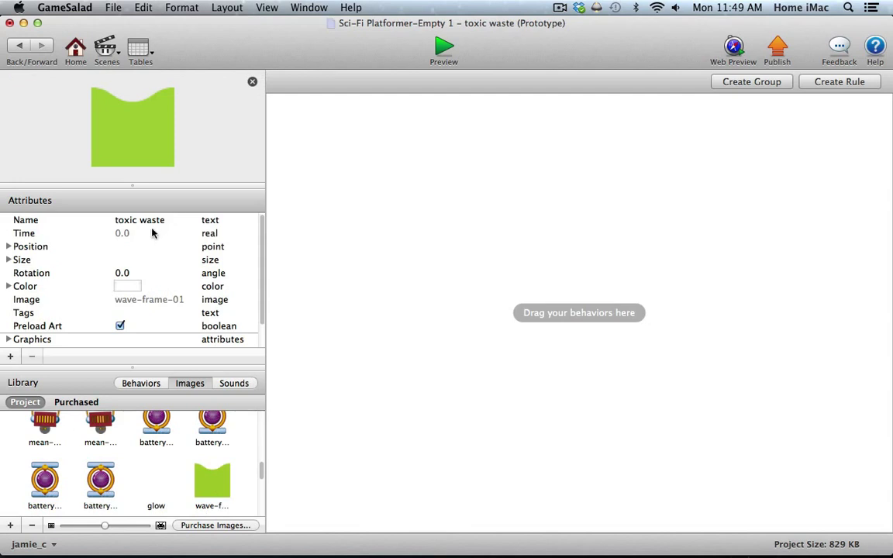
{"action": "left_click", "coordinate": [9, 286]}
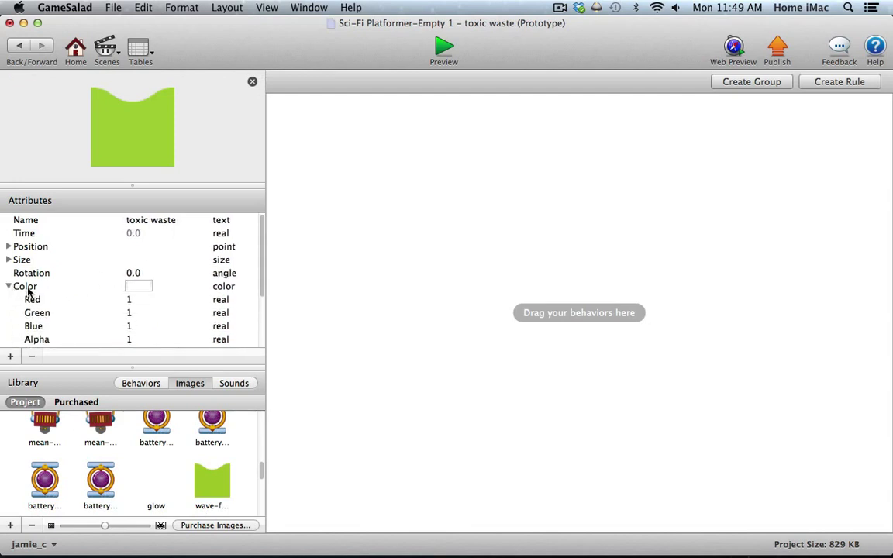
{"action": "left_click", "coordinate": [130, 339]}
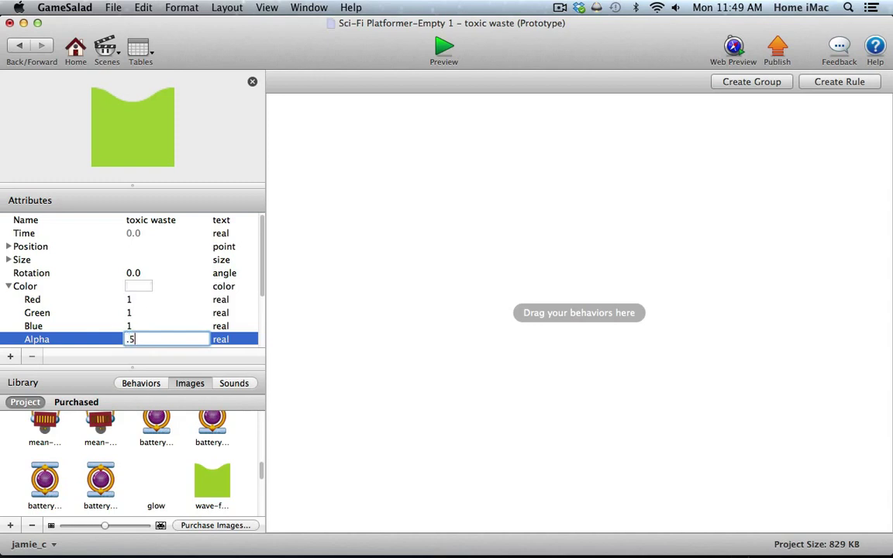
{"action": "key", "text": "Return"}
{"action": "left_click", "coordinate": [23, 46]}
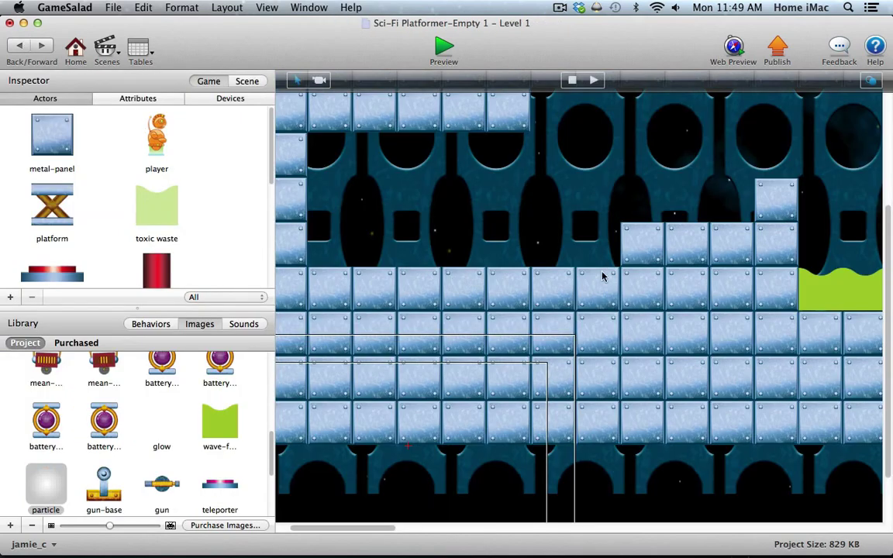
Replace the opaque toxic waste in the pit with a new semi-transparent one stretched eight panels wide from wall to wall
{"action": "left_click_drag", "start_coordinate": [380, 532], "coordinate": [454, 529]}
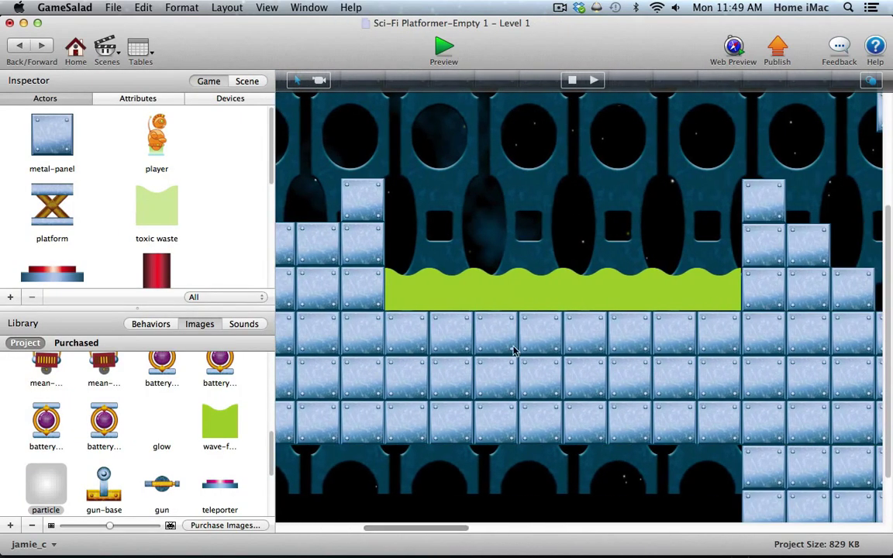
{"action": "left_click", "coordinate": [512, 296]}
{"action": "key", "text": "Delete"}
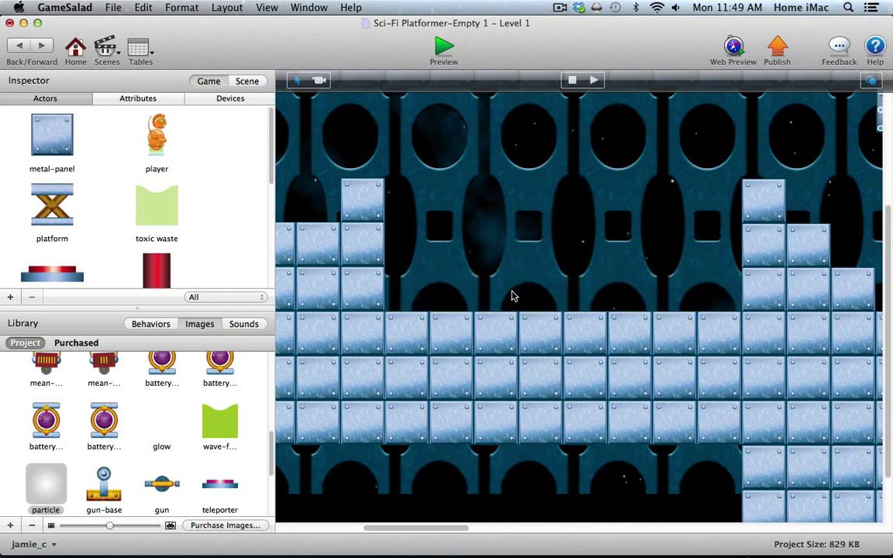
{"action": "left_click", "coordinate": [165, 208]}
{"action": "left_click_drag", "start_coordinate": [165, 207], "coordinate": [404, 302]}
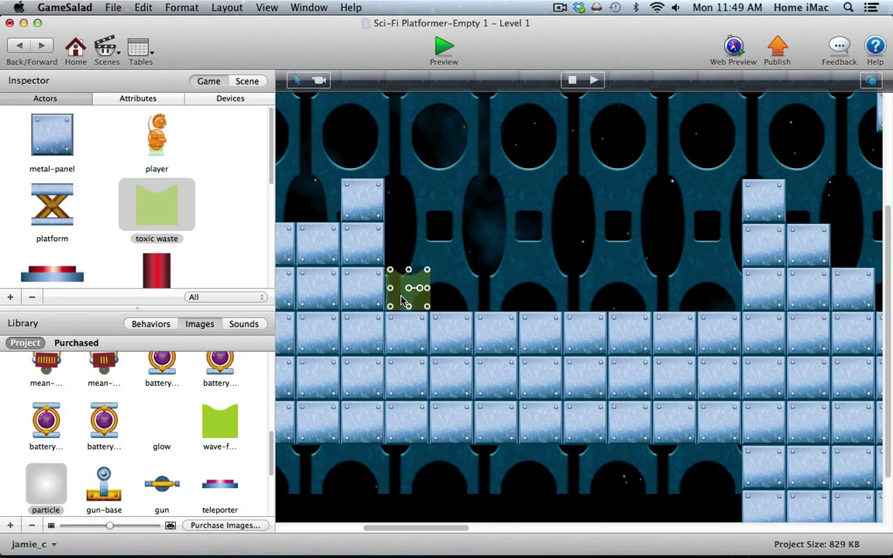
{"action": "left_click_drag", "start_coordinate": [427, 289], "coordinate": [739, 290]}
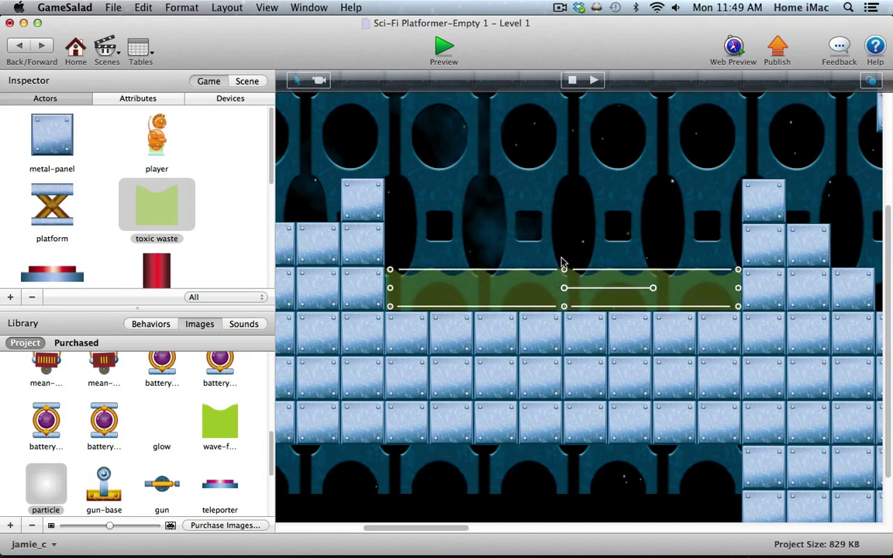
{"action": "left_click", "coordinate": [362, 200]}
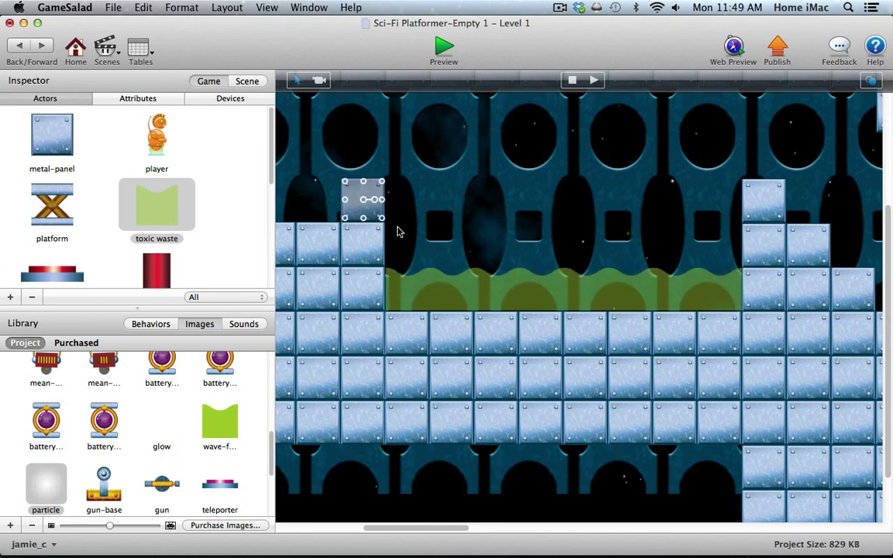
{"action": "left_click", "coordinate": [493, 293]}
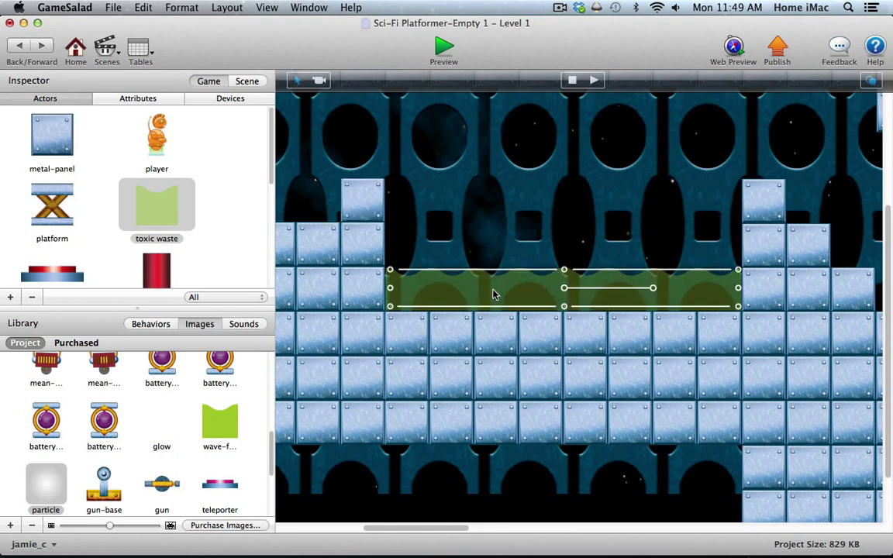
Place a platform above the toxic waste pit and stretch it eight panels wide between the single raised panels on both sides
{"action": "left_click", "coordinate": [370, 202]}
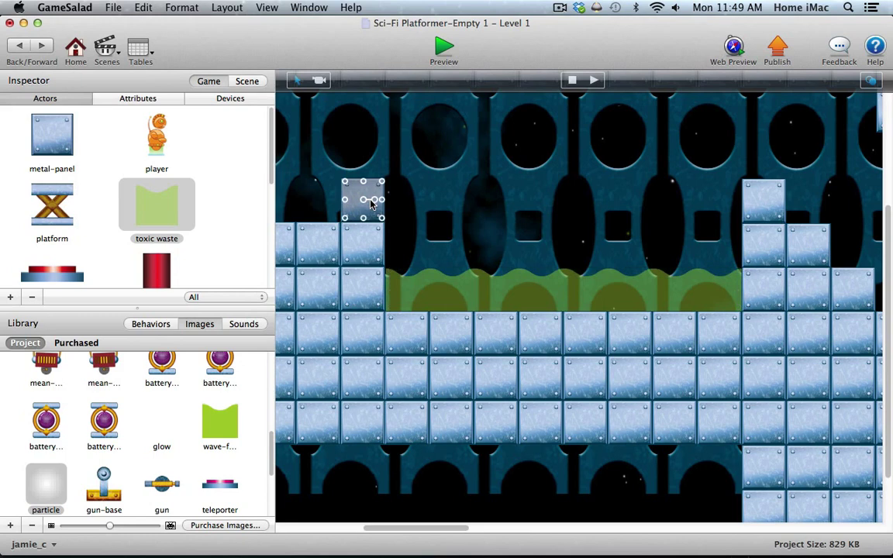
{"action": "left_click", "coordinate": [374, 242]}
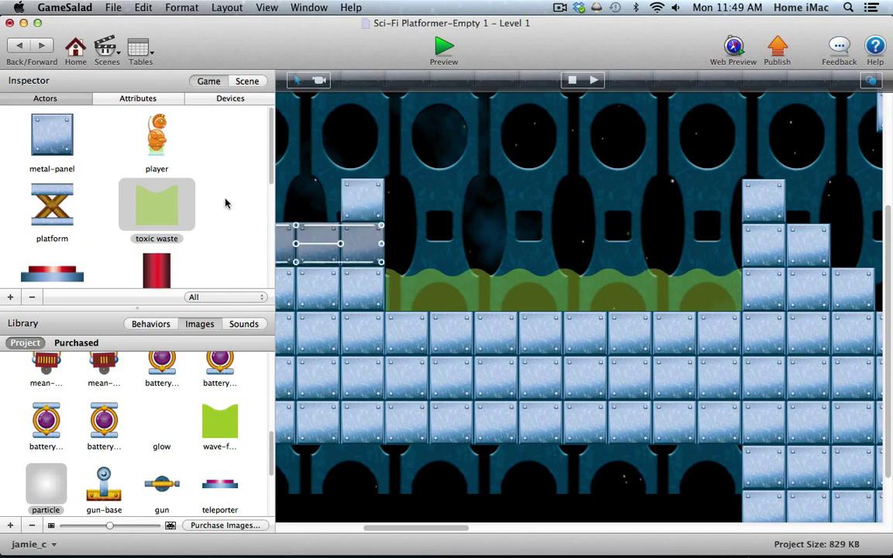
{"action": "left_click", "coordinate": [54, 198]}
{"action": "left_click_drag", "start_coordinate": [51, 198], "coordinate": [738, 200]}
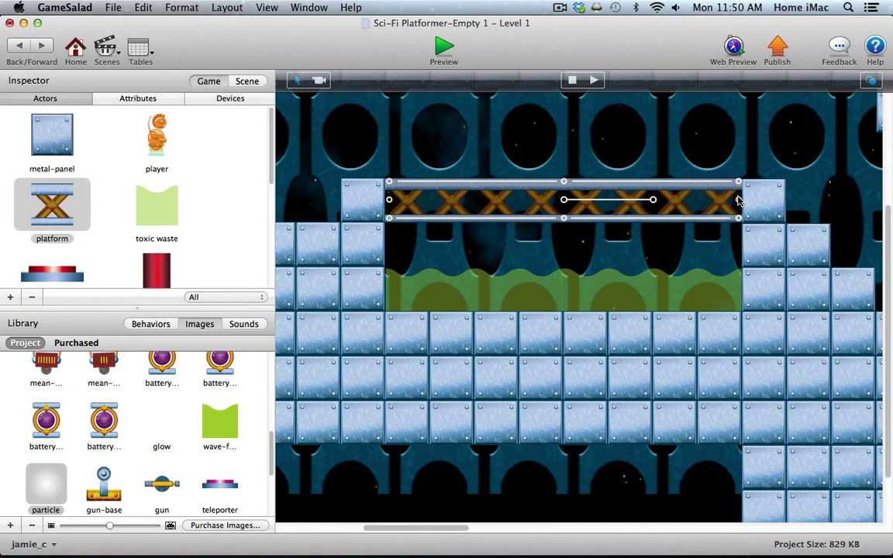
Examine the platform bridge, the toxic waste below it and the stepped panels on both sides of the pit
{"action": "left_click", "coordinate": [767, 299]}
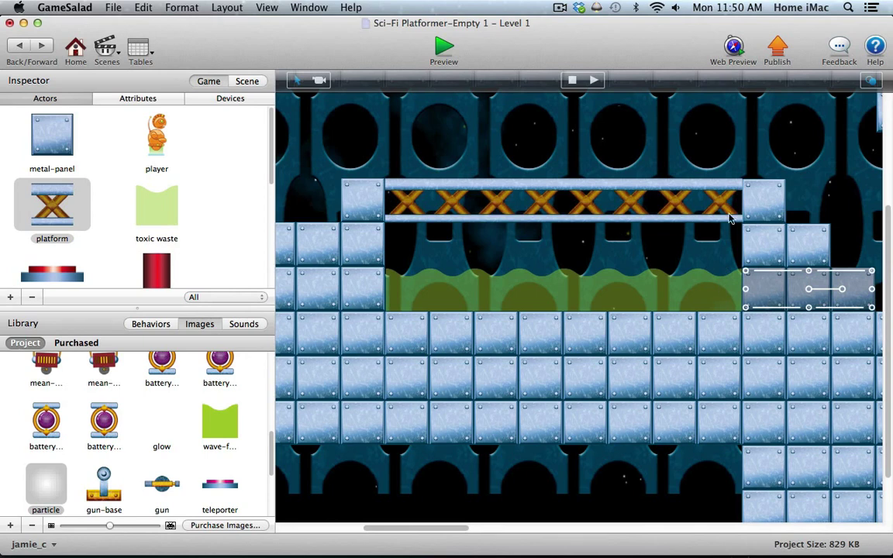
{"action": "left_click", "coordinate": [765, 201]}
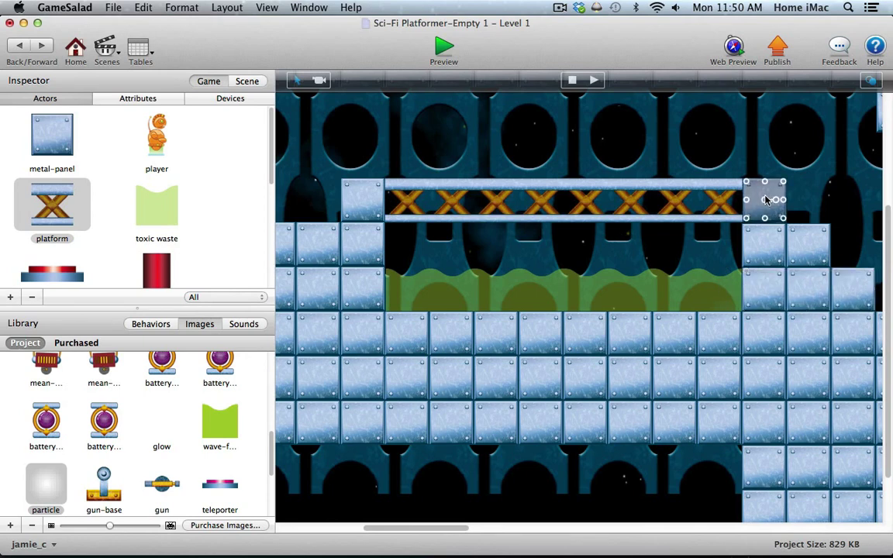
{"action": "left_click", "coordinate": [762, 254]}
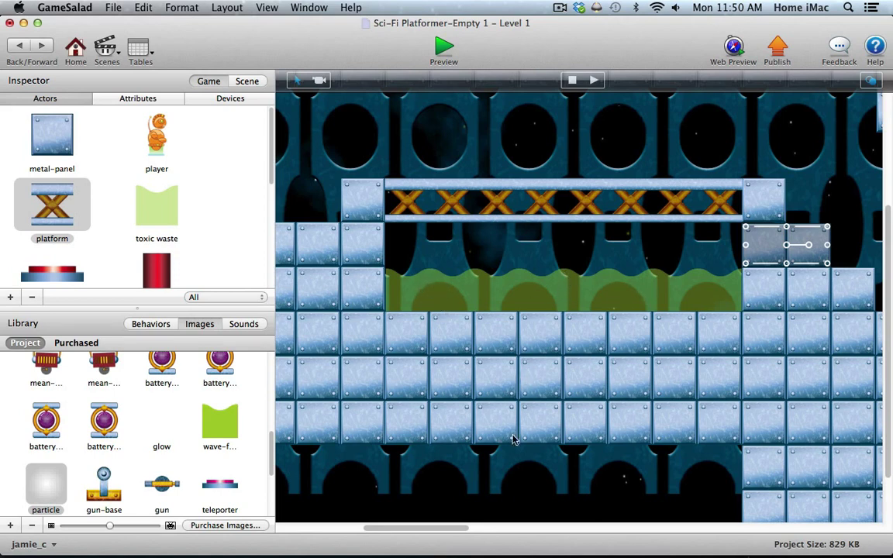
{"action": "scroll", "coordinate": [449, 532], "scroll_direction": "left", "scroll_amount": 5}
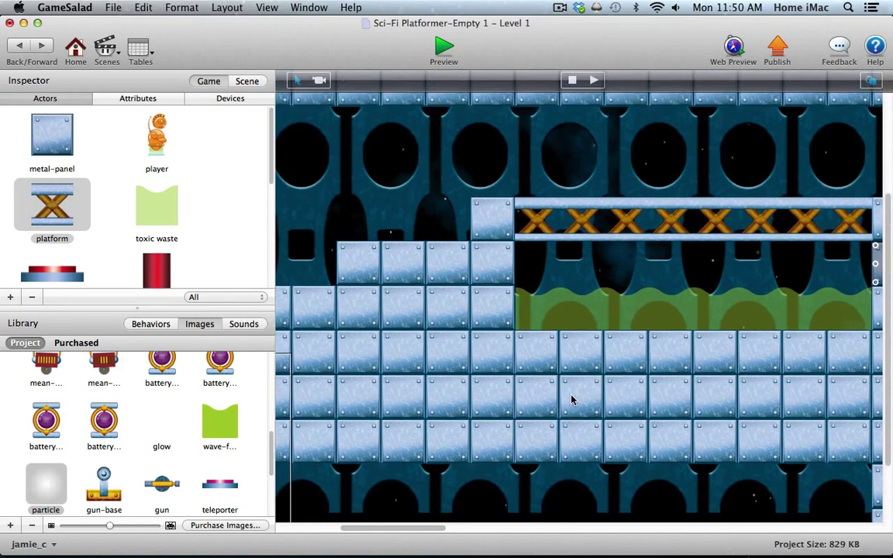
{"action": "scroll", "coordinate": [572, 399], "scroll_direction": "up", "scroll_amount": 2}
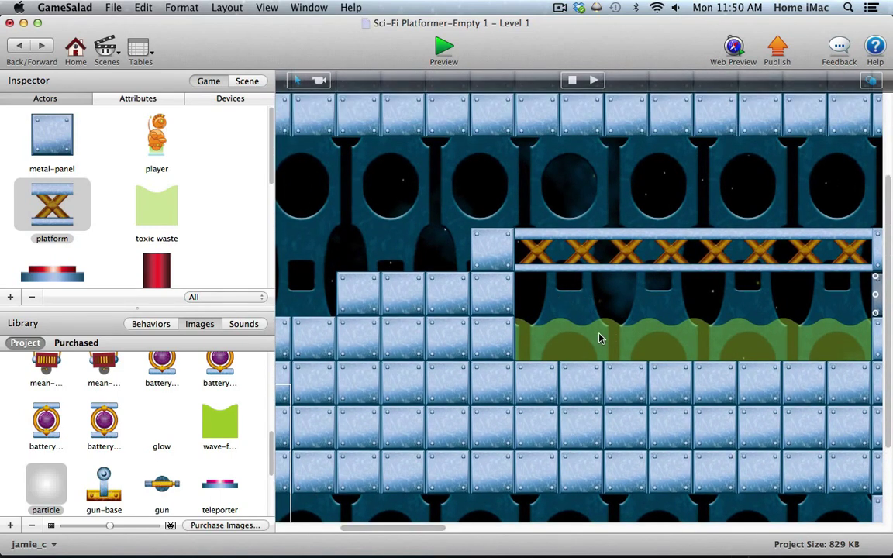
{"action": "scroll", "coordinate": [427, 527], "scroll_direction": "right", "scroll_amount": 3}
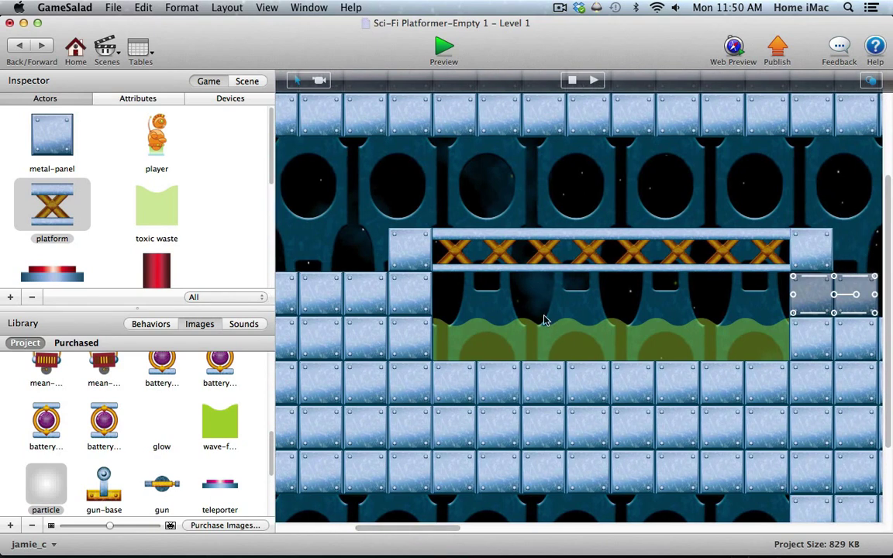
{"action": "left_click", "coordinate": [503, 249]}
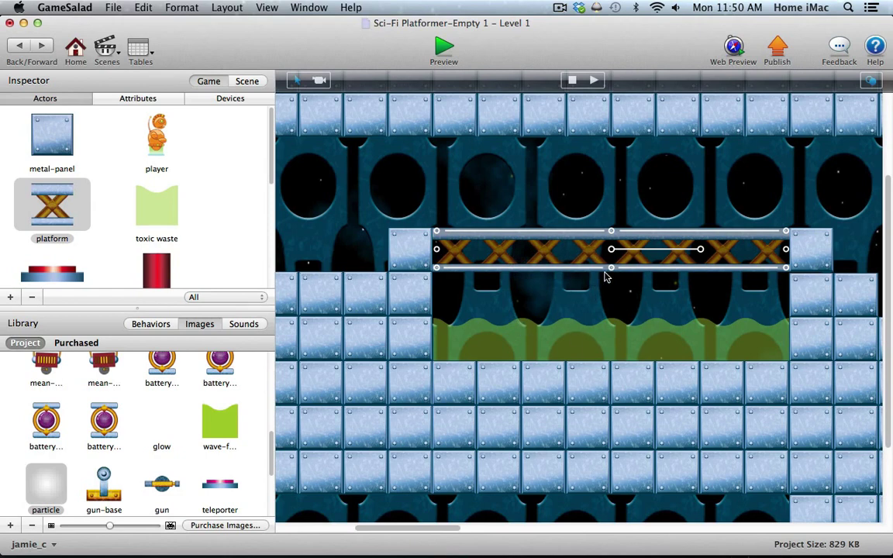
Place a key on the first panel of the floating three-panel block further along the level
{"action": "left_click_drag", "start_coordinate": [404, 528], "coordinate": [558, 527]}
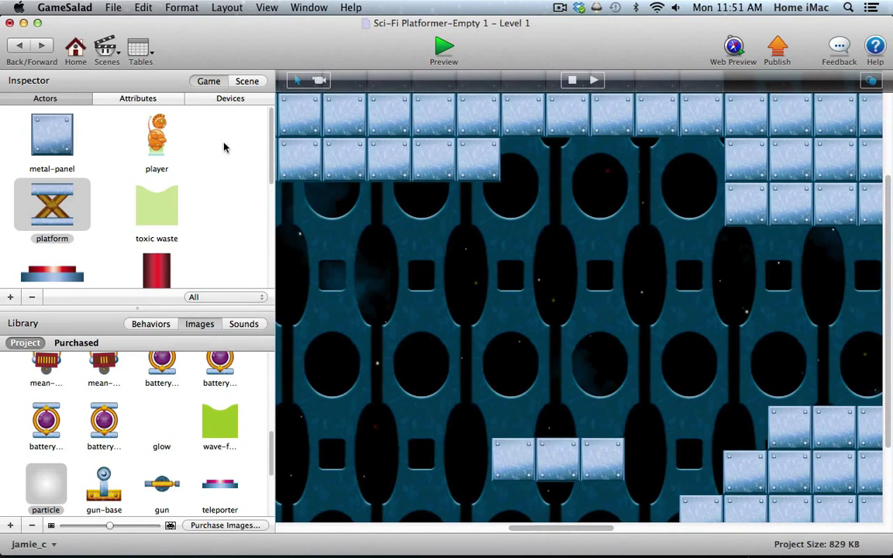
{"action": "left_click_drag", "start_coordinate": [271, 139], "coordinate": [270, 194]}
{"action": "left_click", "coordinate": [57, 205]}
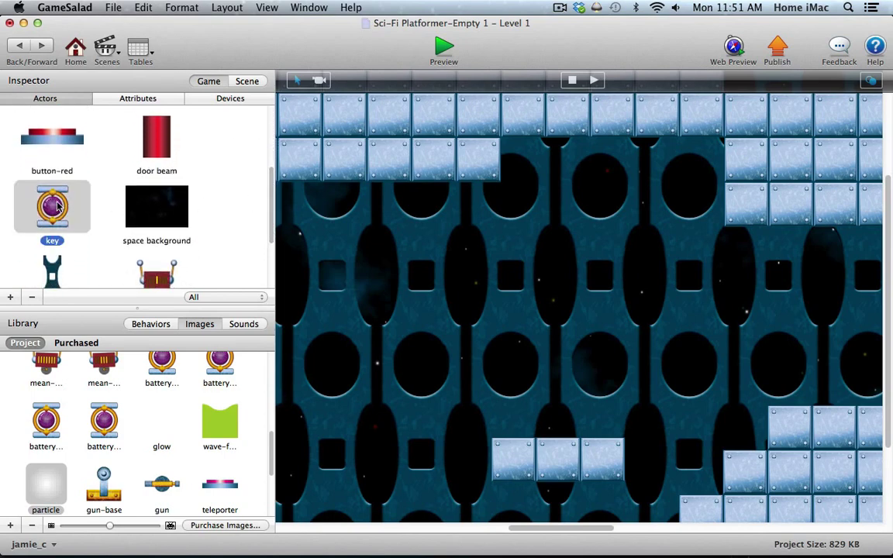
{"action": "left_click_drag", "start_coordinate": [57, 208], "coordinate": [517, 412]}
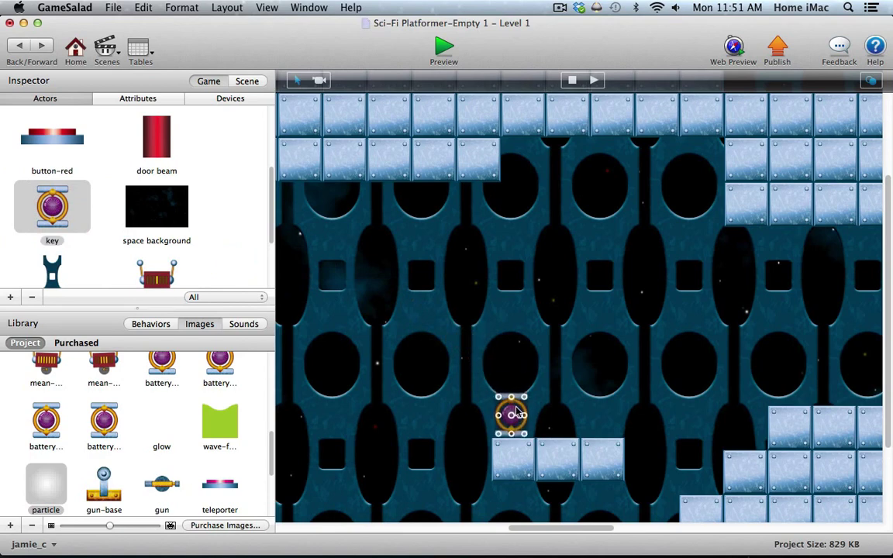
{"action": "left_click", "coordinate": [525, 449]}
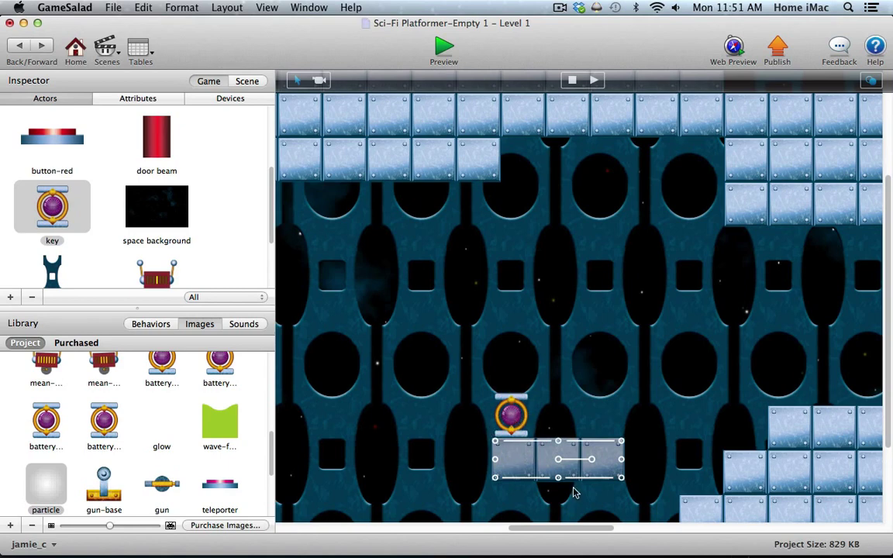
Place toxic waste in the gap beneath the raised corridor floor and stretch it five panels wide to fill the gap
{"action": "left_click_drag", "start_coordinate": [549, 528], "coordinate": [624, 532]}
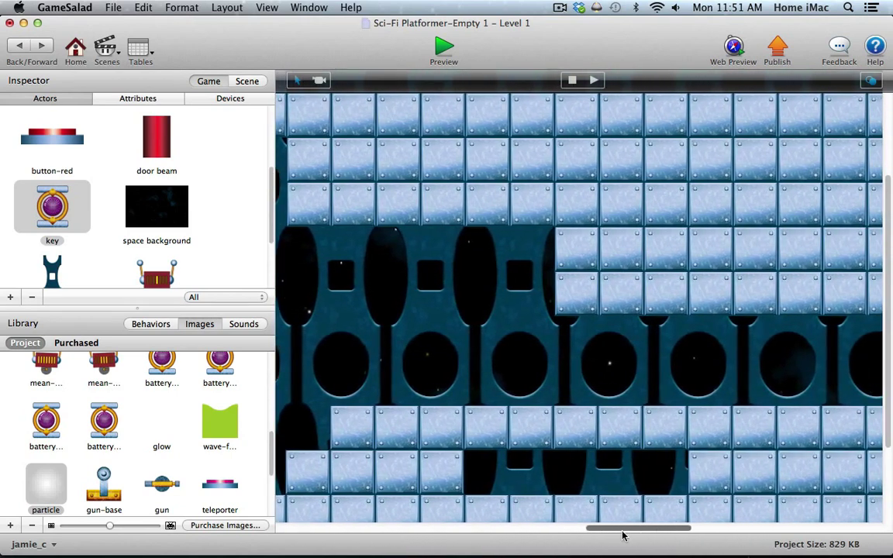
{"action": "left_click", "coordinate": [200, 198]}
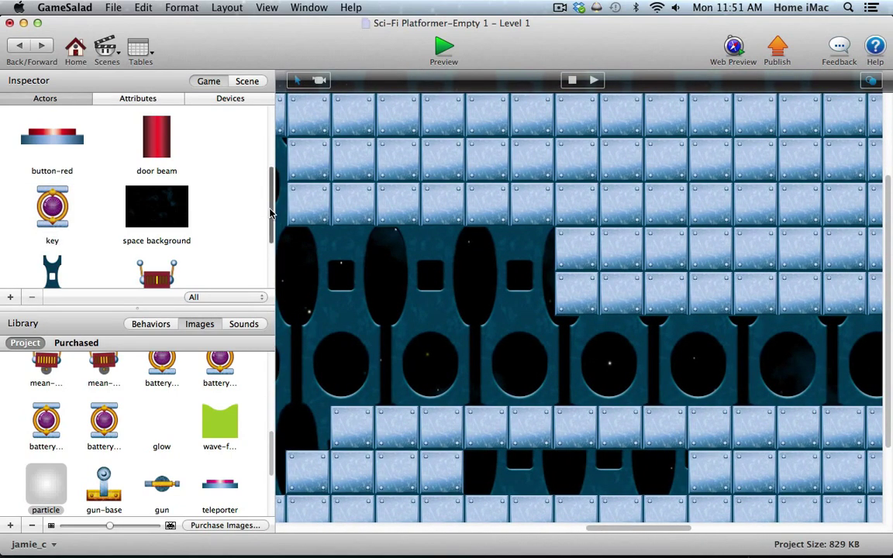
{"action": "scroll", "coordinate": [273, 232], "scroll_direction": "down", "scroll_amount": 2}
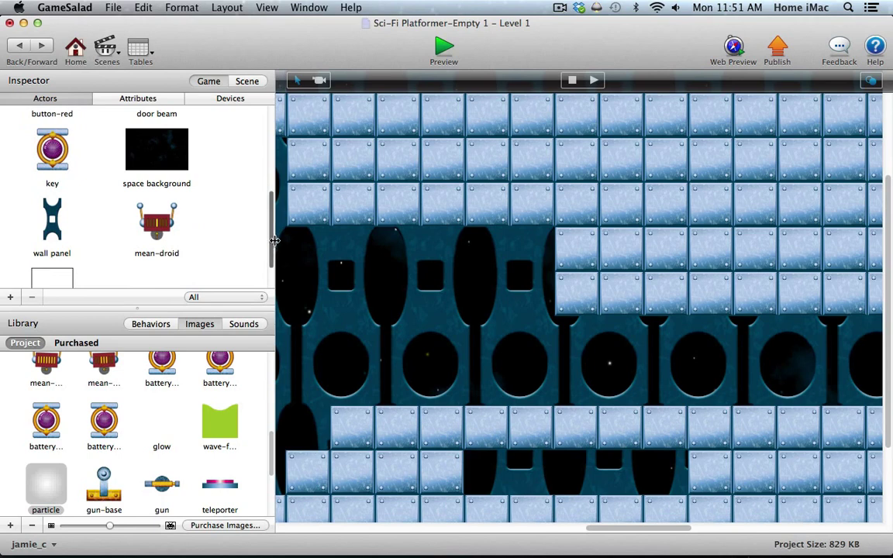
{"action": "scroll", "coordinate": [268, 217], "scroll_direction": "up", "scroll_amount": 5}
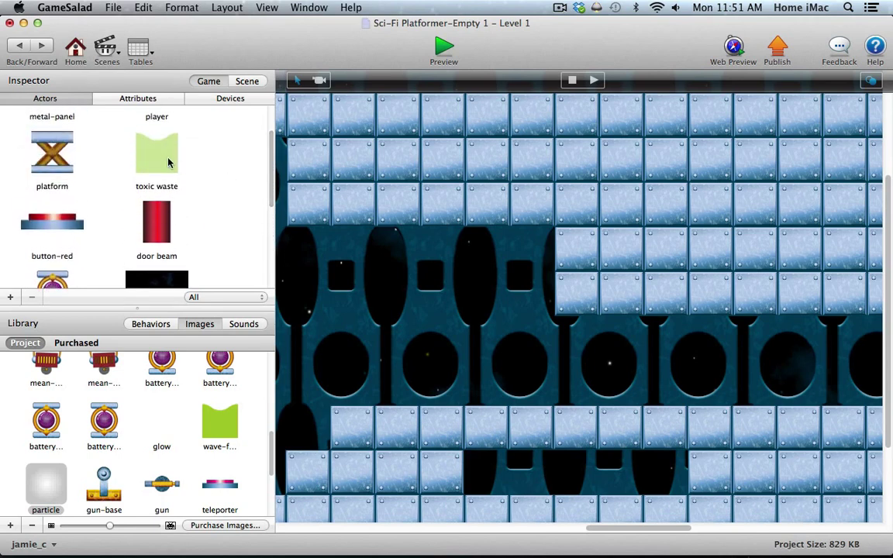
{"action": "left_click_drag", "start_coordinate": [168, 162], "coordinate": [477, 480]}
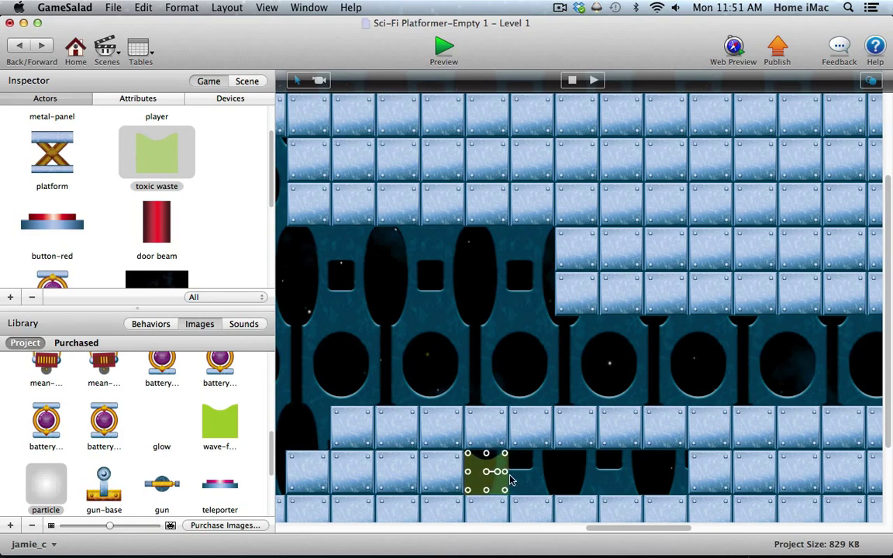
{"action": "left_click_drag", "start_coordinate": [505, 472], "coordinate": [685, 473]}
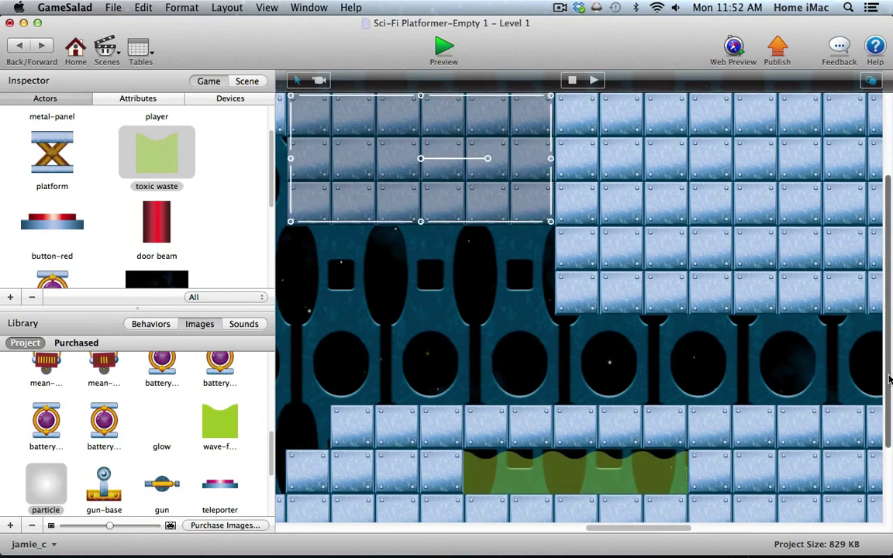
Place a button-red actor on the corridor floor just past the far end of the toxic waste gap
{"action": "scroll", "coordinate": [885, 373], "scroll_direction": "down", "scroll_amount": 3}
{"action": "left_click_drag", "start_coordinate": [597, 529], "coordinate": [553, 527]}
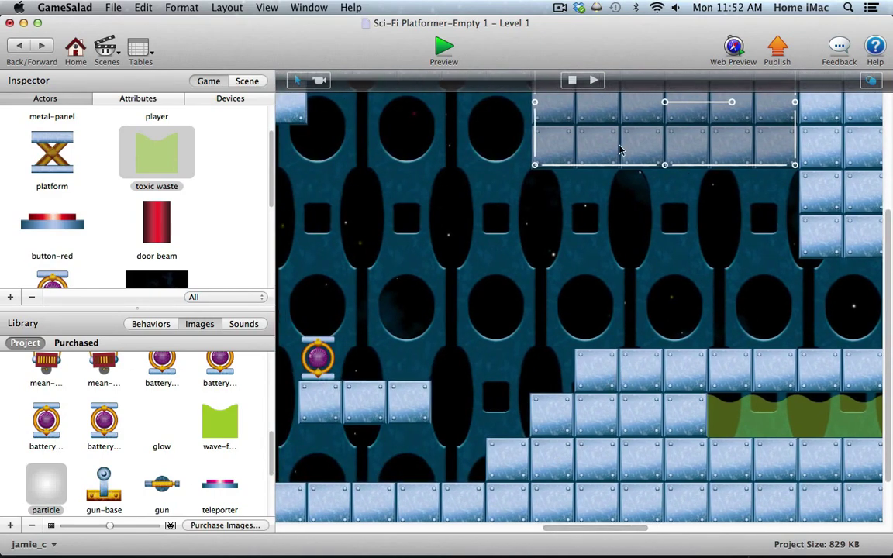
{"action": "left_click_drag", "start_coordinate": [571, 521], "coordinate": [644, 534]}
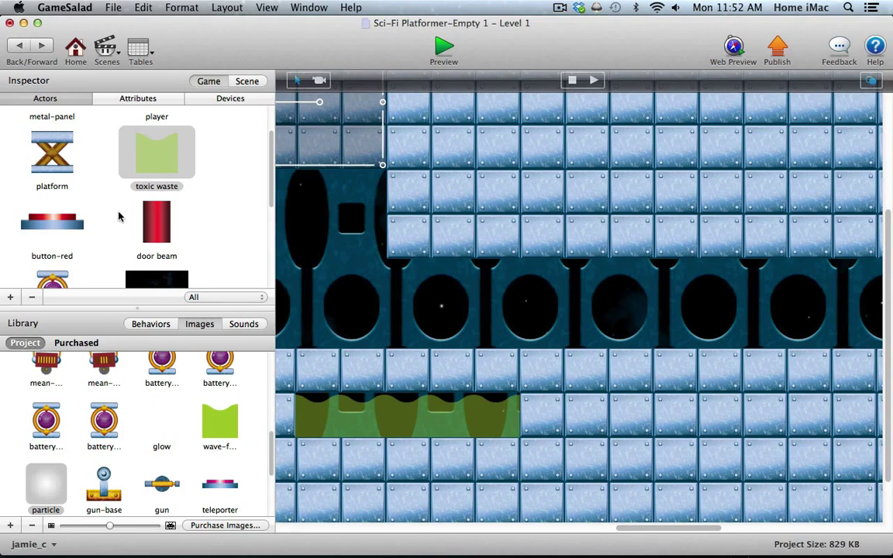
{"action": "left_click", "coordinate": [64, 225]}
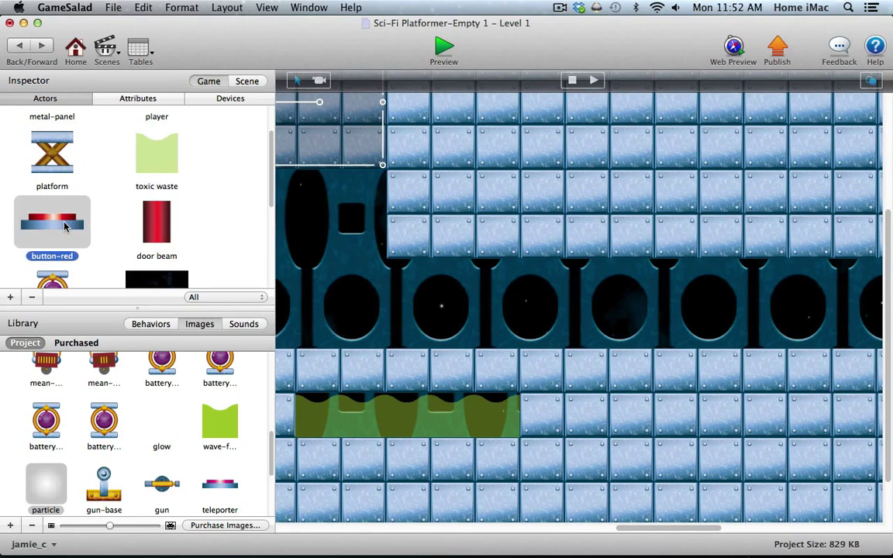
{"action": "left_click_drag", "start_coordinate": [65, 224], "coordinate": [533, 351]}
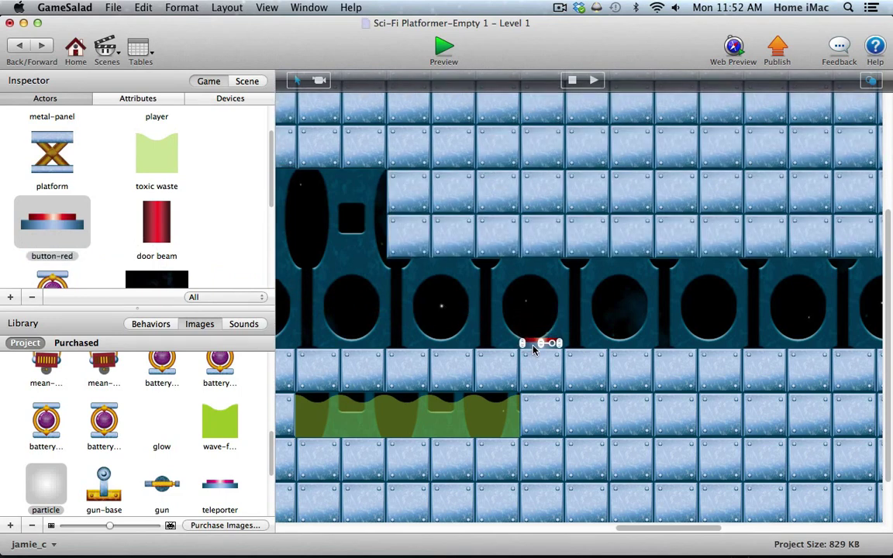
Duplicate the red button on the corridor floor and place the copy upside down on the ceiling directly above it
{"action": "left_click", "coordinate": [540, 386]}
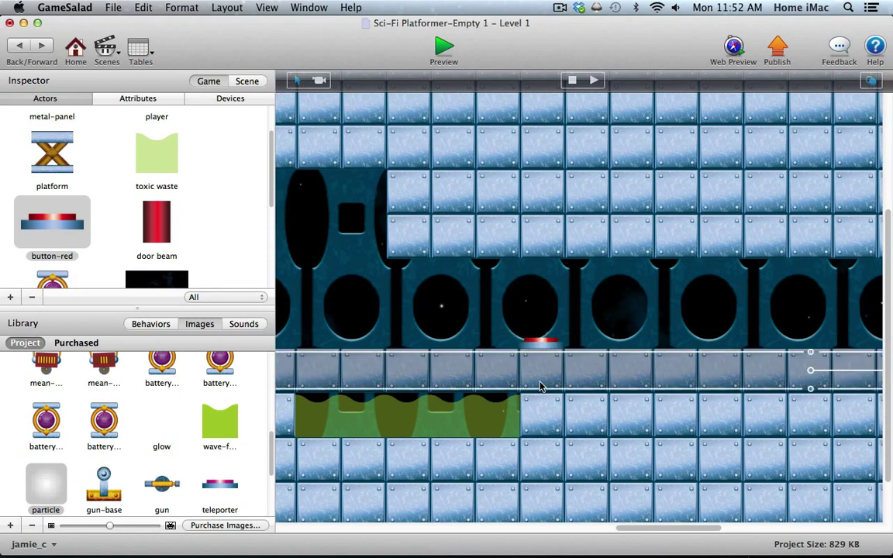
{"action": "left_click", "coordinate": [548, 421]}
{"action": "left_click", "coordinate": [546, 342]}
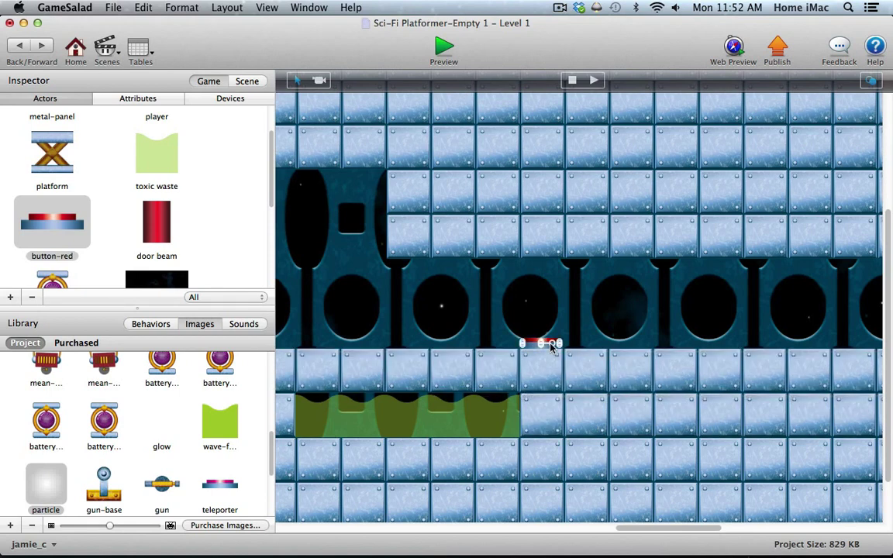
{"action": "left_click_drag", "start_coordinate": [534, 347], "coordinate": [547, 266]}
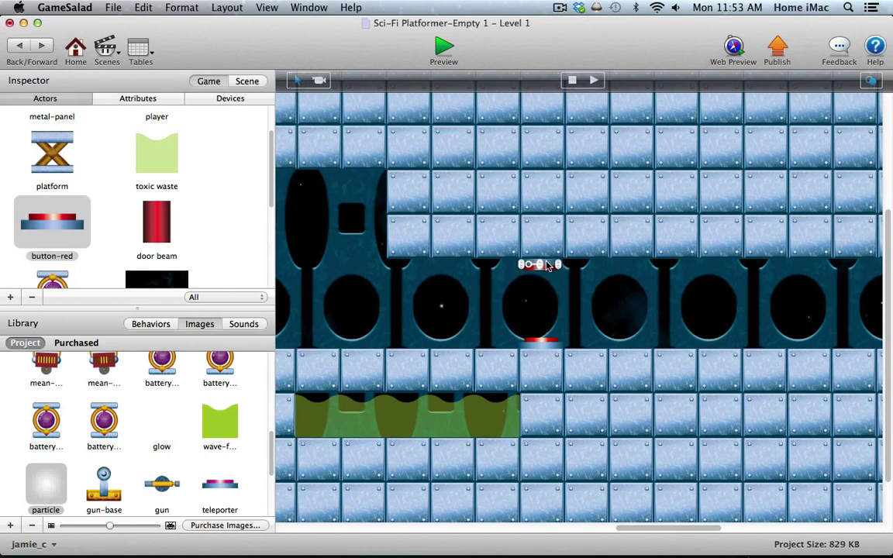
{"action": "left_click", "coordinate": [585, 415]}
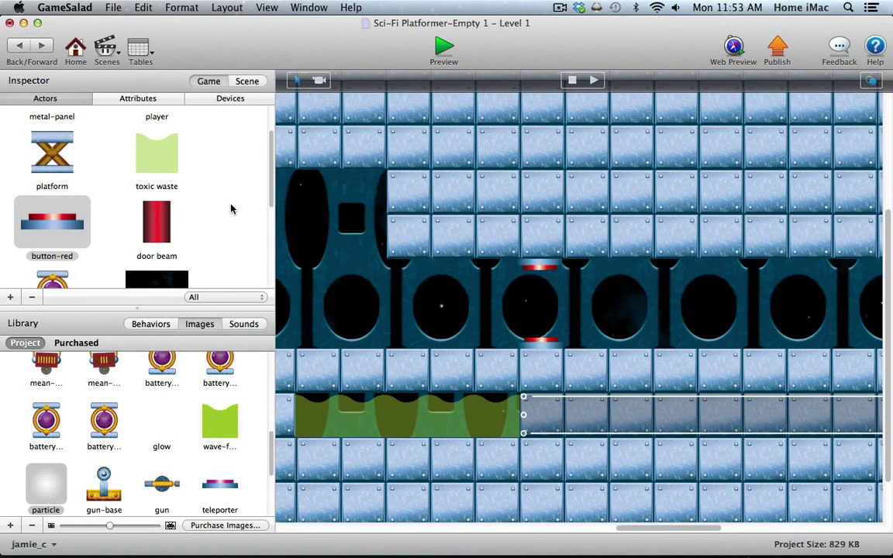
Place a door beam between the floor and ceiling buttons and stretch it to span the gap between them
{"action": "left_click_drag", "start_coordinate": [161, 227], "coordinate": [541, 277]}
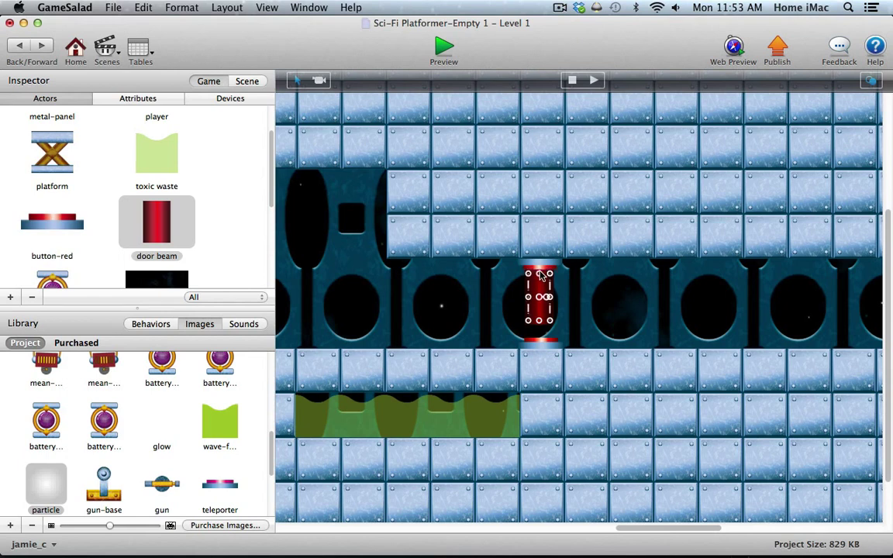
{"action": "left_click_drag", "start_coordinate": [538, 320], "coordinate": [540, 332]}
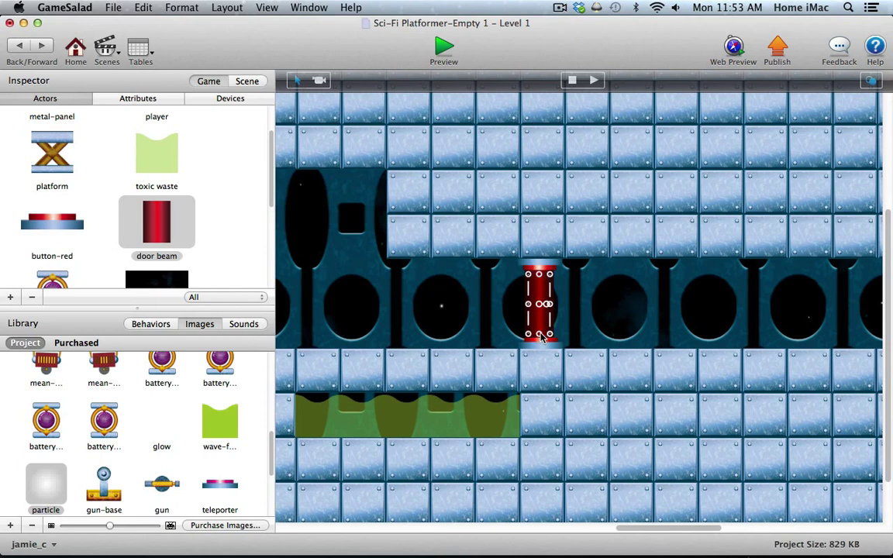
{"action": "left_click", "coordinate": [553, 422]}
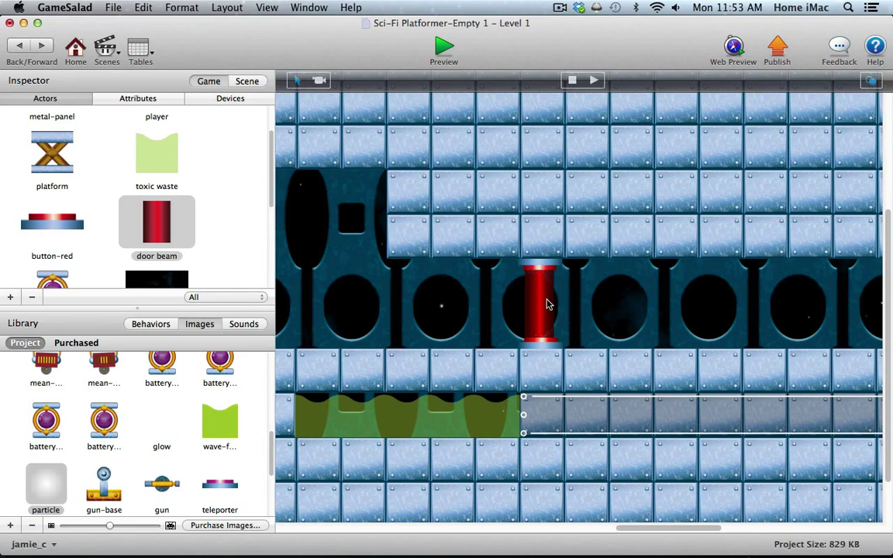
Place the player on the floor near the start of the level, beside the end wall, and preview the scene
{"action": "left_click_drag", "start_coordinate": [631, 528], "coordinate": [263, 430]}
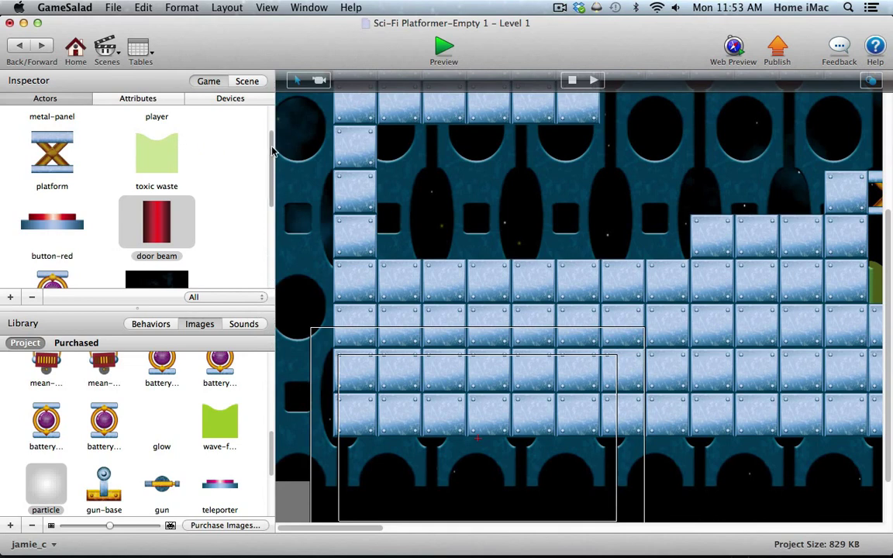
{"action": "left_click_drag", "start_coordinate": [271, 141], "coordinate": [271, 121]}
{"action": "left_click_drag", "start_coordinate": [157, 138], "coordinate": [466, 234]}
{"action": "scroll", "coordinate": [393, 204], "scroll_direction": "right", "scroll_amount": 3}
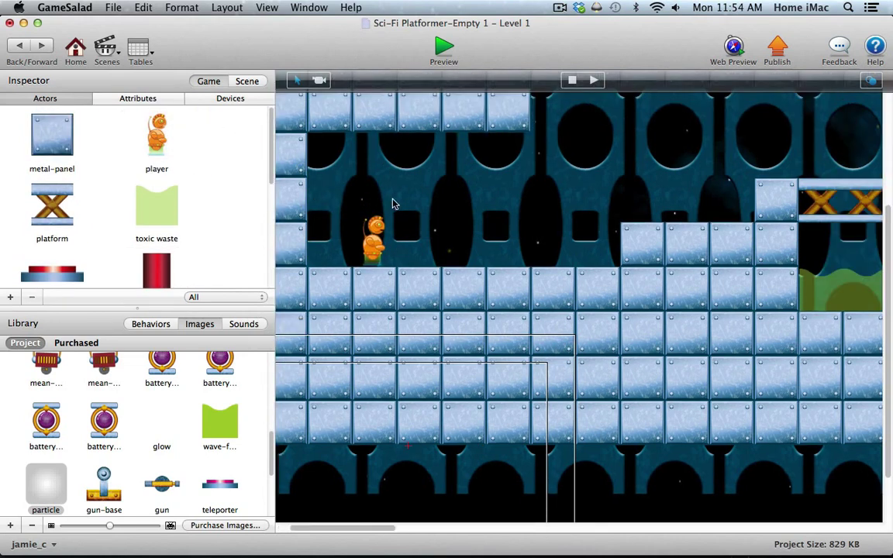
{"action": "left_click", "coordinate": [443, 49]}
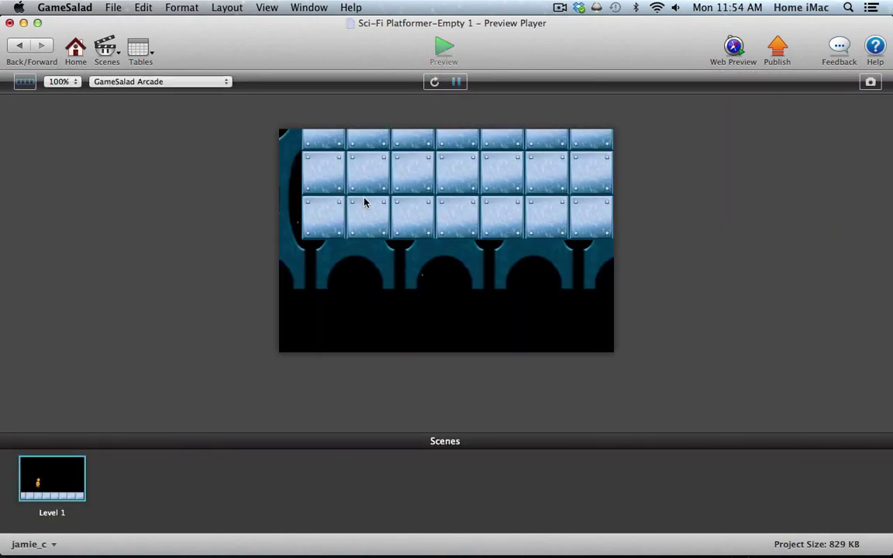
{"action": "left_click", "coordinate": [21, 48]}
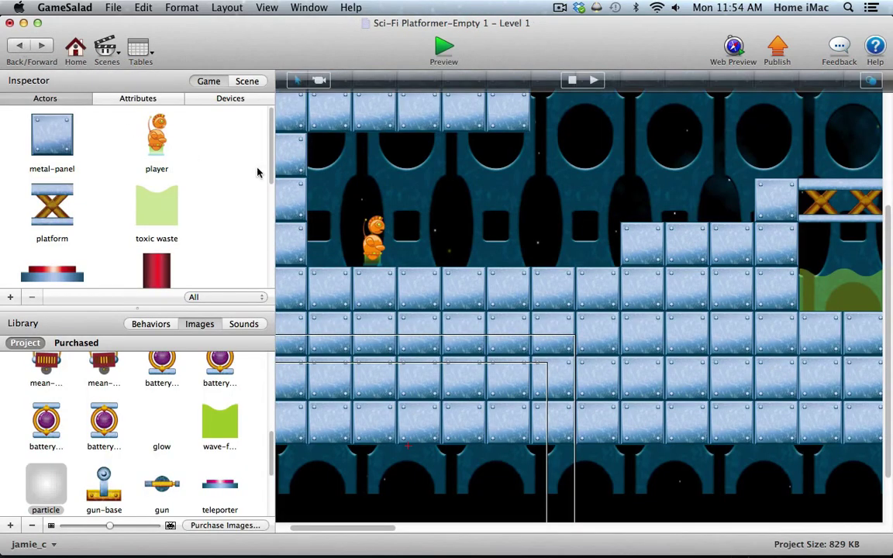
Add a Control Camera behavior at the start of the player prototype's behavior list, collapse it and preview the level
{"action": "left_click", "coordinate": [159, 138]}
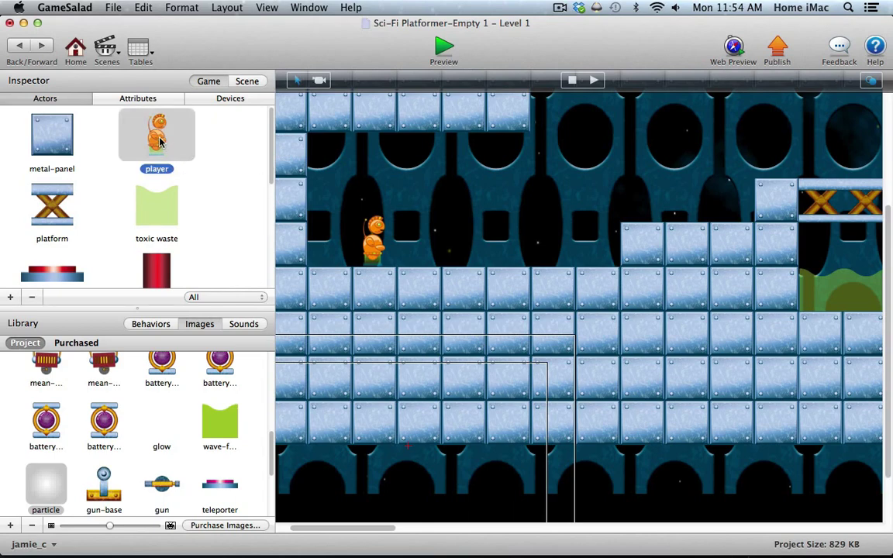
{"action": "double_click", "coordinate": [160, 140]}
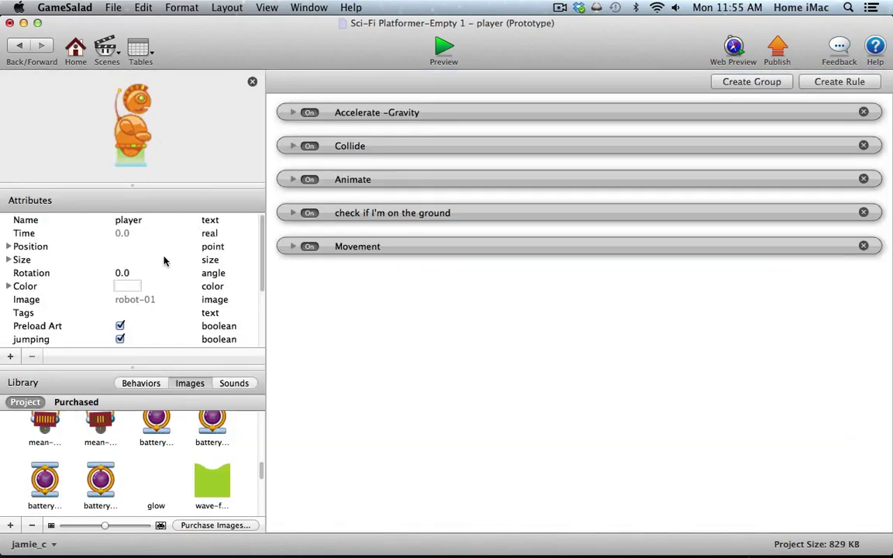
{"action": "left_click", "coordinate": [155, 383]}
{"action": "left_click_drag", "start_coordinate": [133, 368], "coordinate": [136, 239]}
{"action": "scroll", "coordinate": [118, 383], "scroll_direction": "up", "scroll_amount": 15}
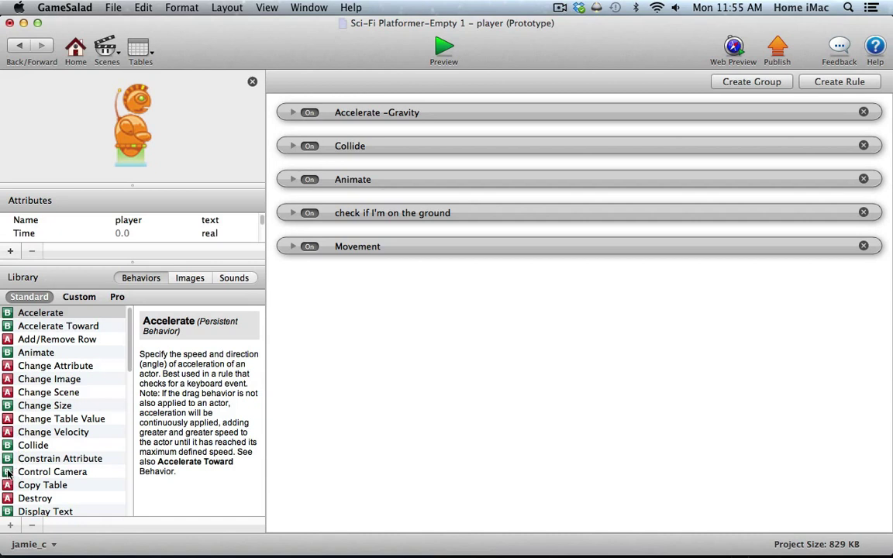
{"action": "left_click_drag", "start_coordinate": [8, 475], "coordinate": [363, 115]}
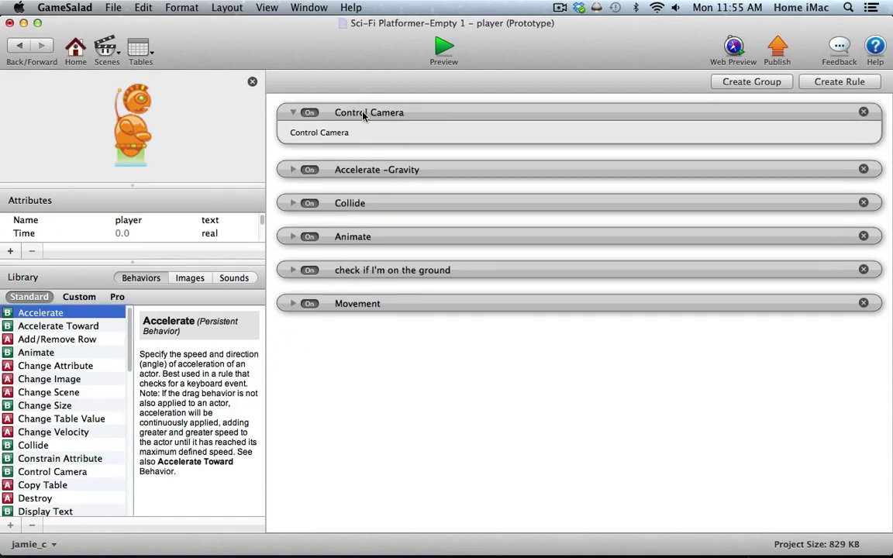
{"action": "left_click", "coordinate": [292, 113]}
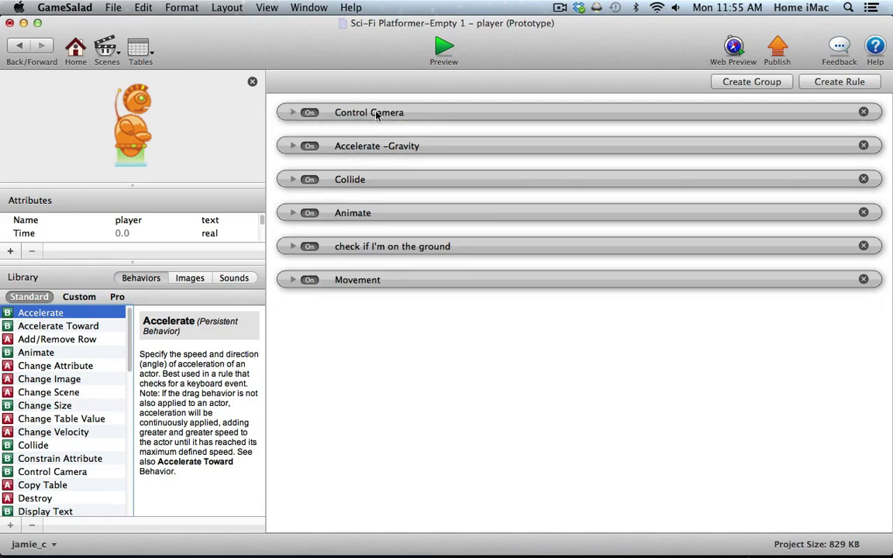
{"action": "left_click", "coordinate": [444, 48]}
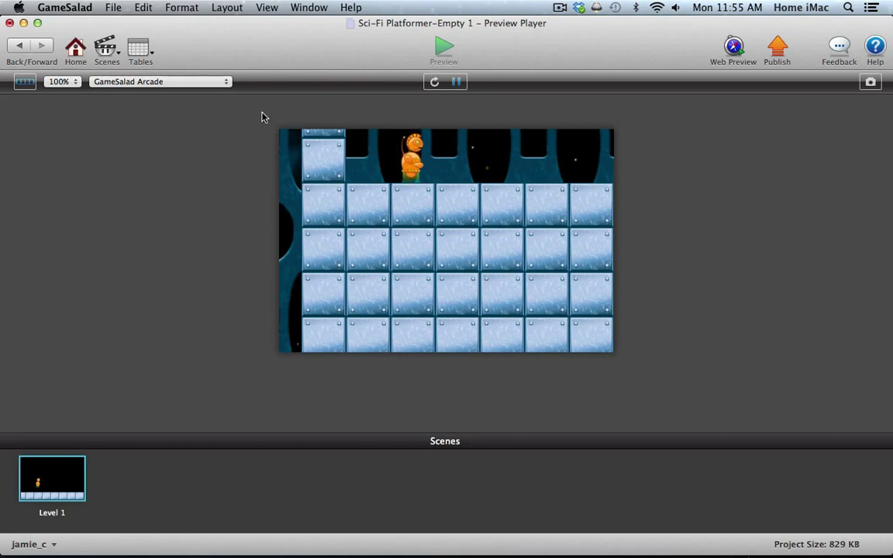
{"action": "left_click", "coordinate": [21, 48]}
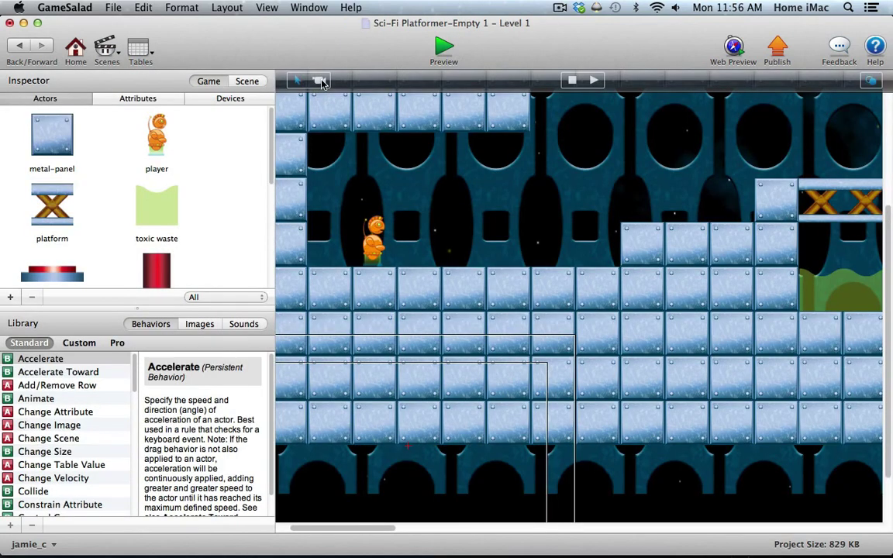
Narrow the camera's tracking area to a vertical line about two panels high, and preview the level
{"action": "left_click", "coordinate": [320, 80]}
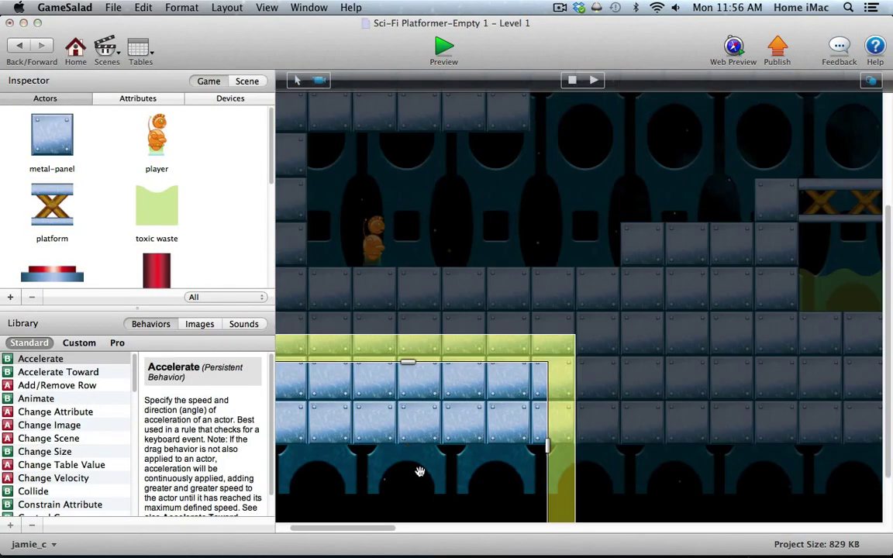
{"action": "left_click_drag", "start_coordinate": [393, 528], "coordinate": [380, 528]}
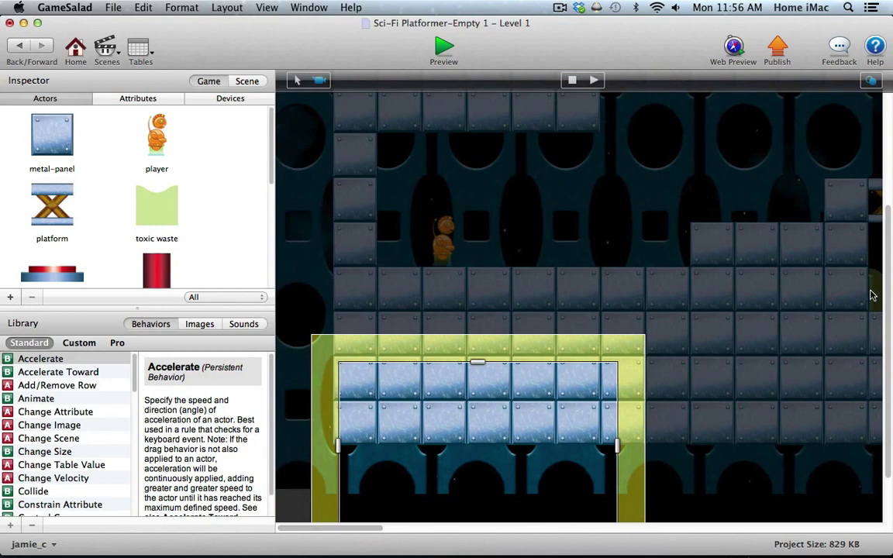
{"action": "scroll", "coordinate": [877, 354], "scroll_direction": "down", "scroll_amount": 3}
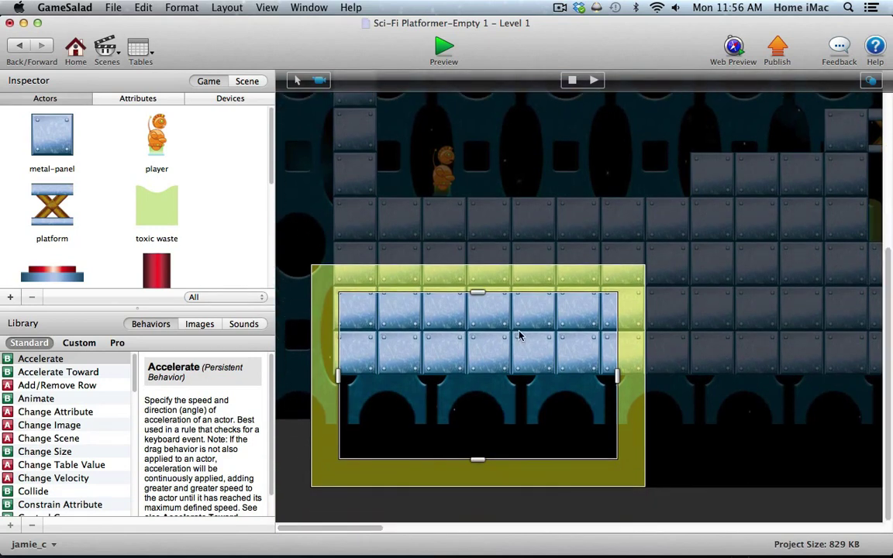
{"action": "left_click_drag", "start_coordinate": [339, 377], "coordinate": [478, 376]}
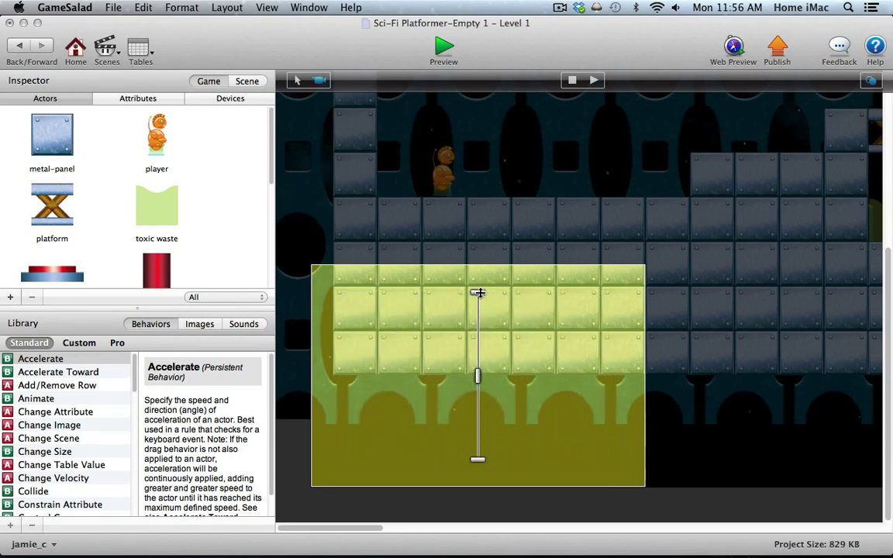
{"action": "left_click_drag", "start_coordinate": [478, 293], "coordinate": [478, 333]}
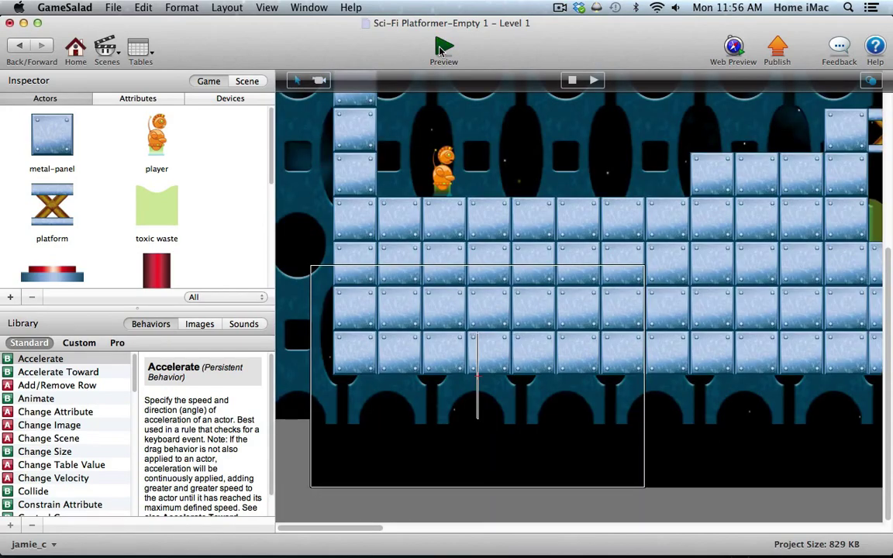
{"action": "left_click", "coordinate": [440, 49]}
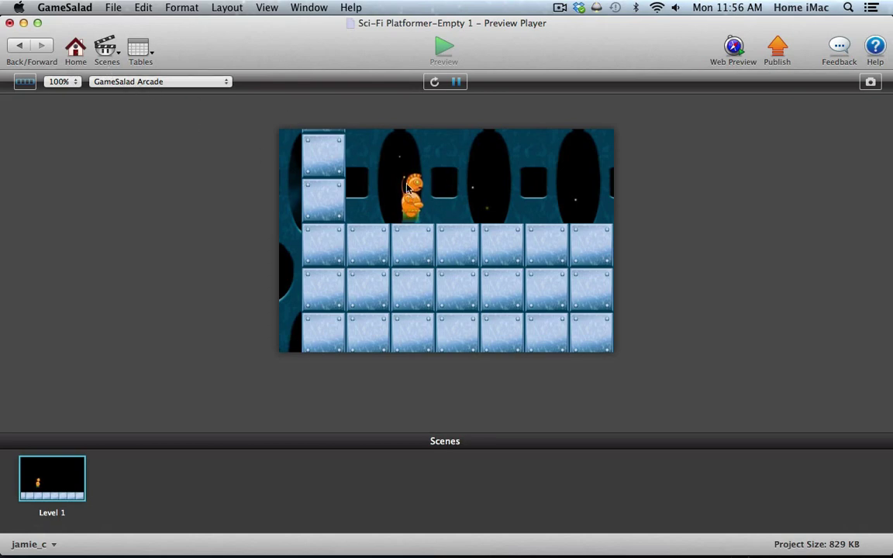
{"action": "left_click", "coordinate": [20, 46]}
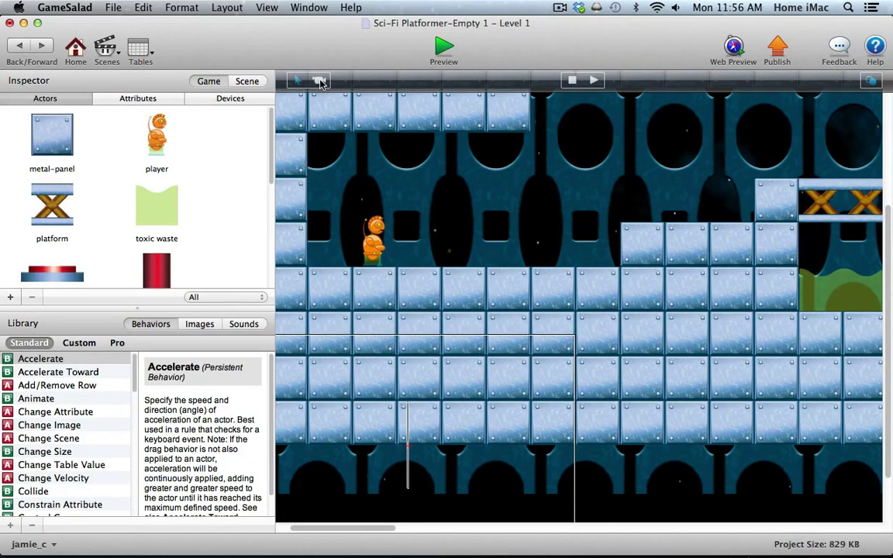
Shorten the camera's vertical tracking line to less than one panel high and preview the level
{"action": "left_click", "coordinate": [320, 83]}
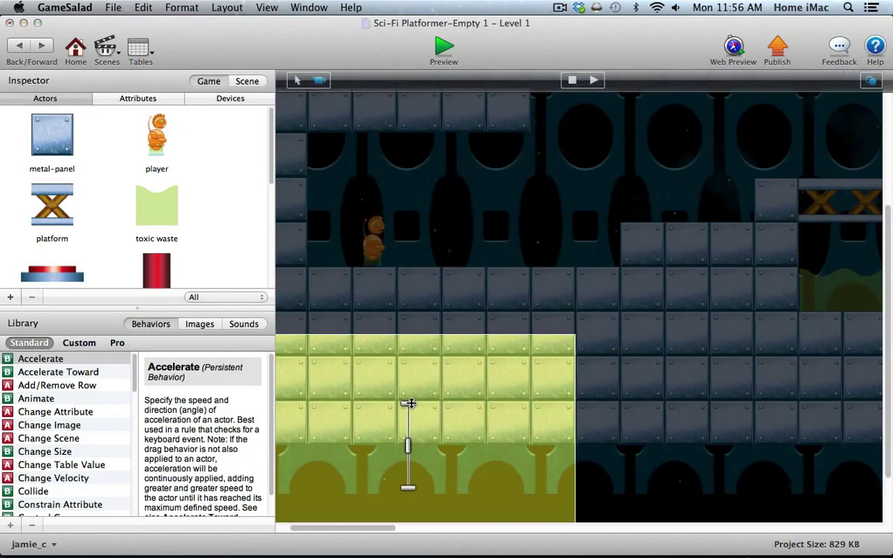
{"action": "left_click_drag", "start_coordinate": [409, 403], "coordinate": [409, 429]}
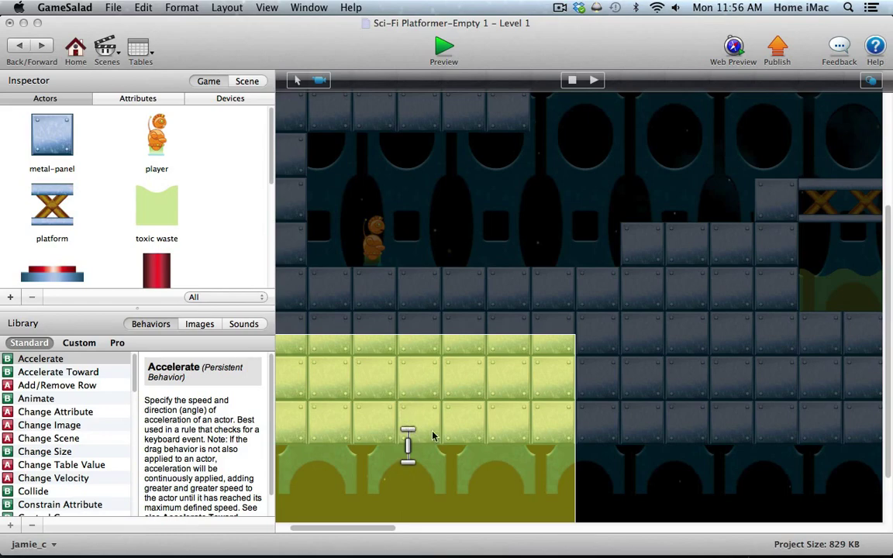
{"action": "left_click", "coordinate": [443, 48]}
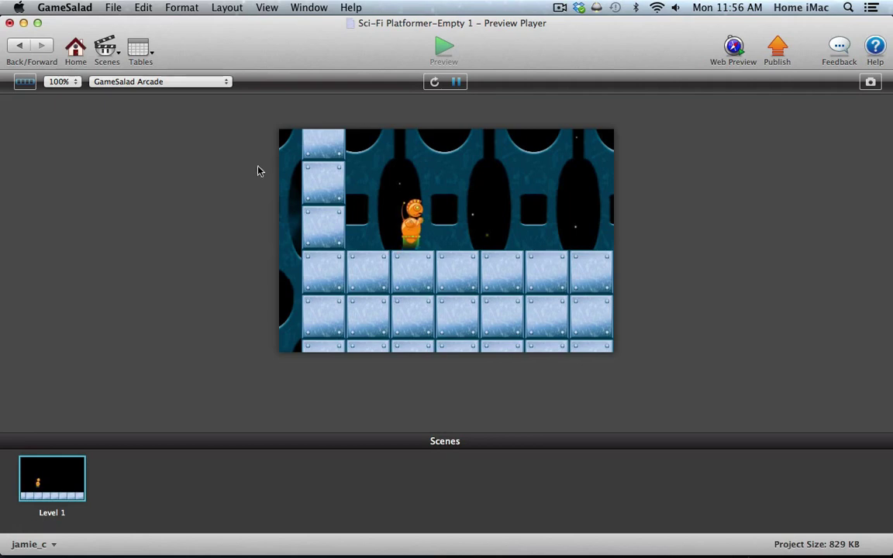
{"action": "left_click", "coordinate": [19, 45]}
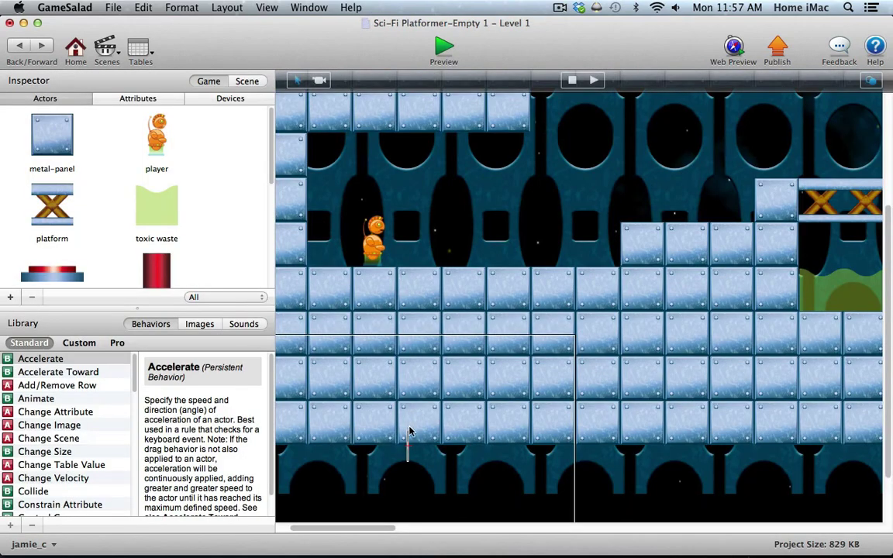
Lengthen the camera's tracking line to just under two panels high and preview the level, making the player jump and walk both ways
{"action": "left_click", "coordinate": [319, 82]}
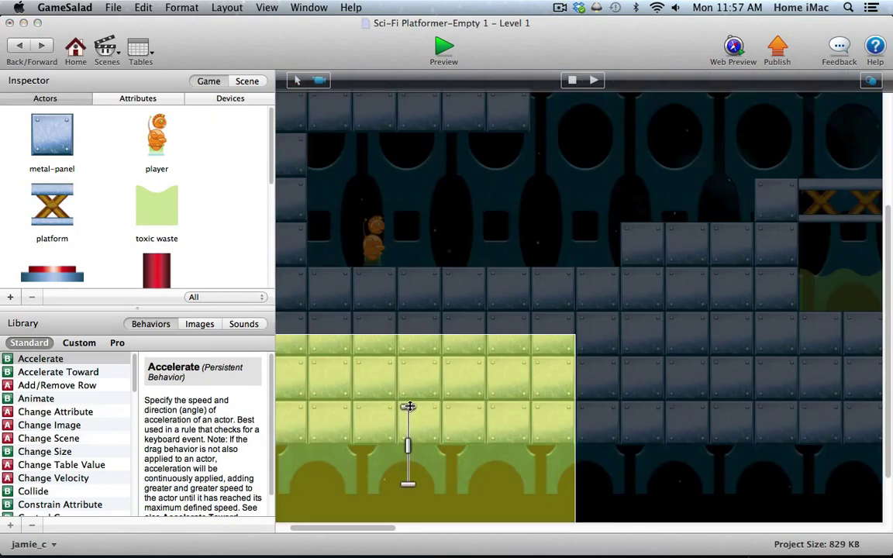
{"action": "left_click", "coordinate": [443, 50]}
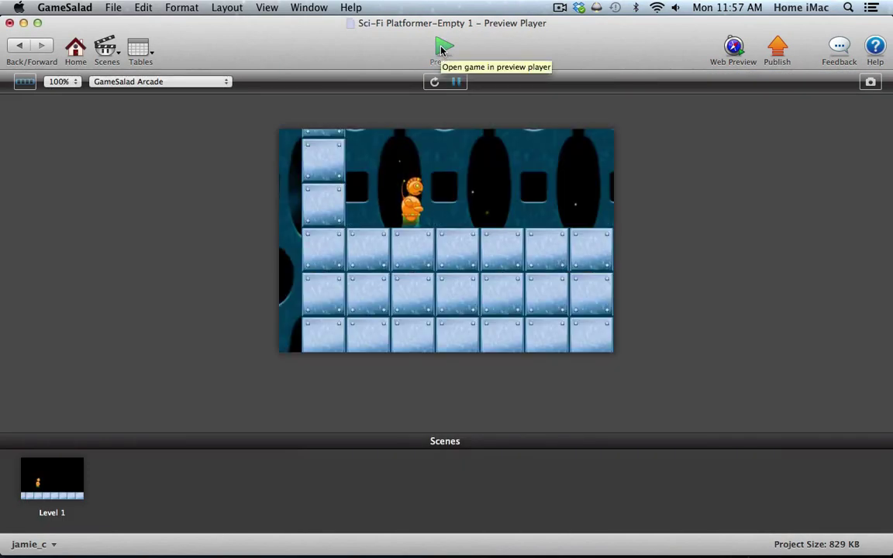
{"action": "key", "text": "Up"}
{"action": "key", "text": "Left"}
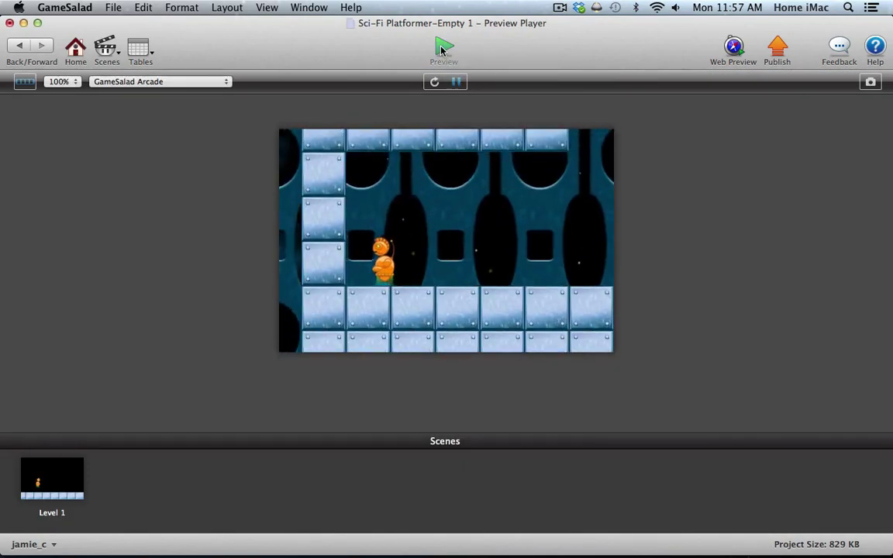
{"action": "key", "text": "Right"}
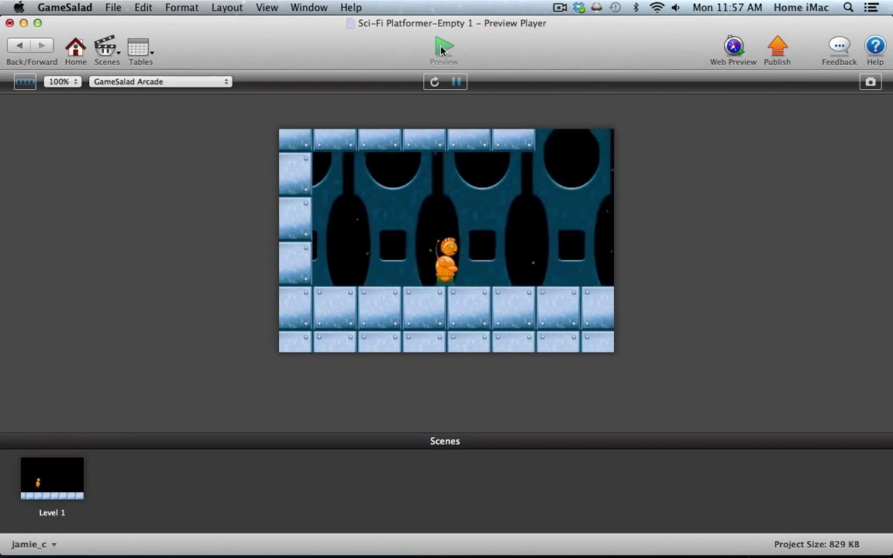
{"action": "key", "text": "Left"}
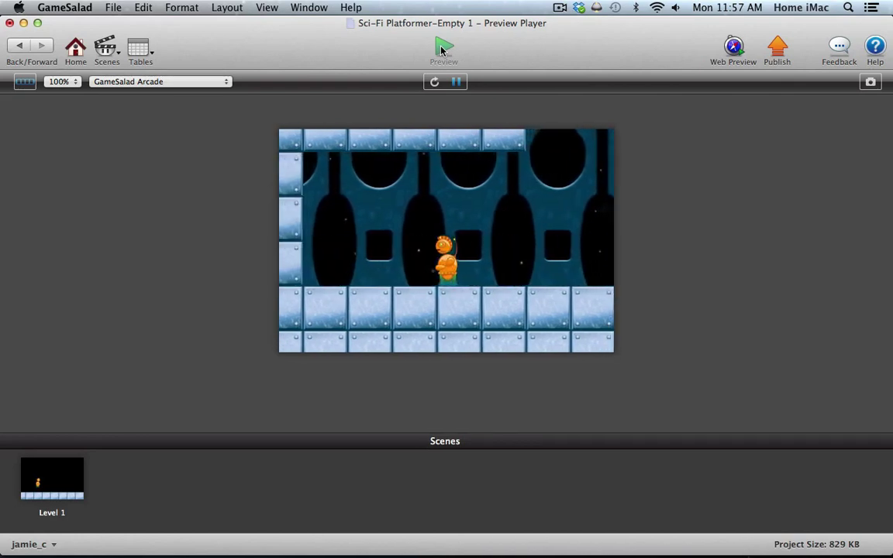
{"action": "key", "text": "Right"}
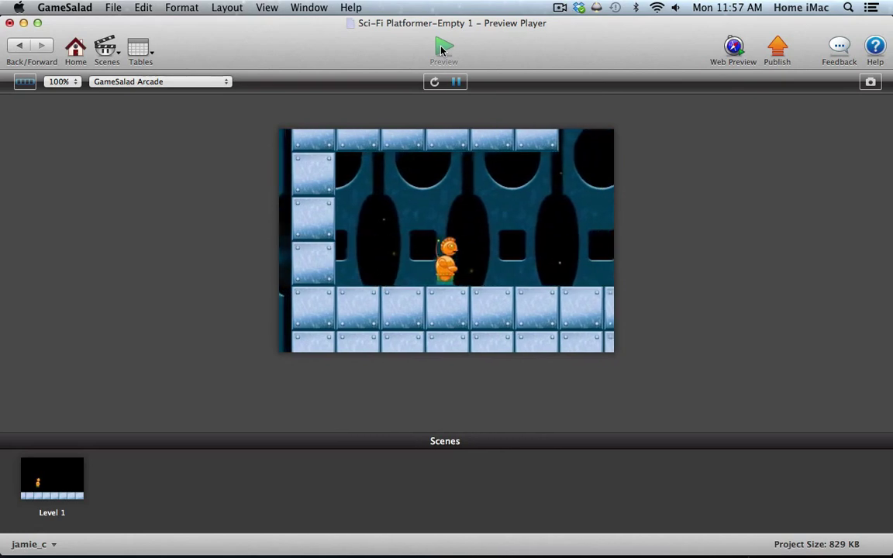
Playtest the level by walking the player to the staircase and jumping from it onto the floating platform that holds the purple key
{"action": "key", "text": "Up"}
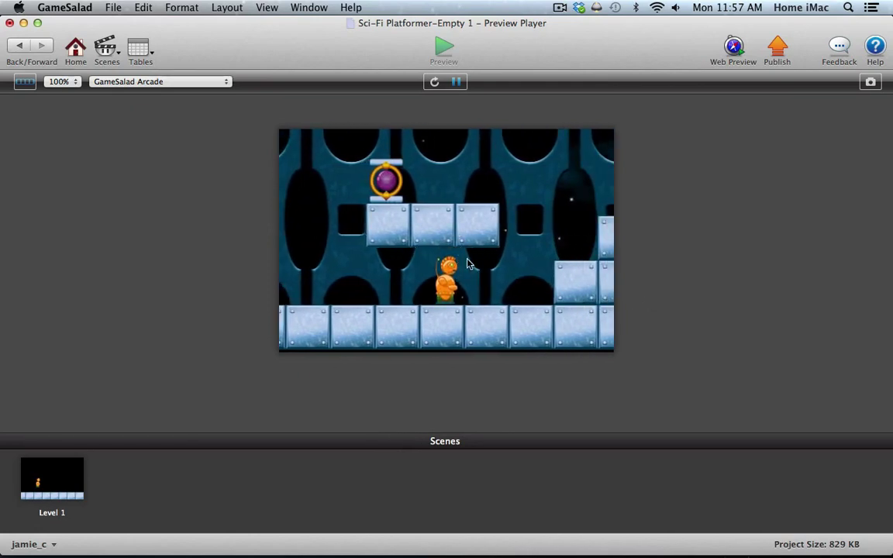
{"action": "key", "text": "Right"}
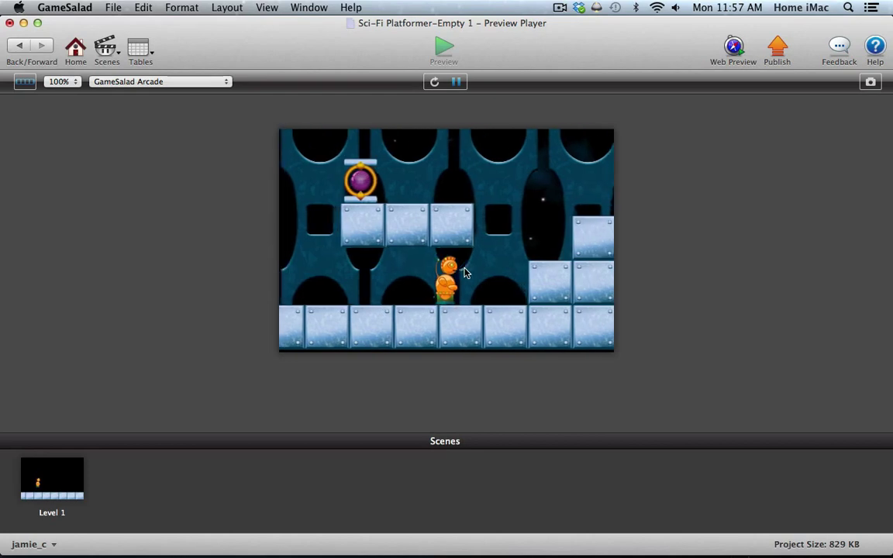
{"action": "key", "text": "Up"}
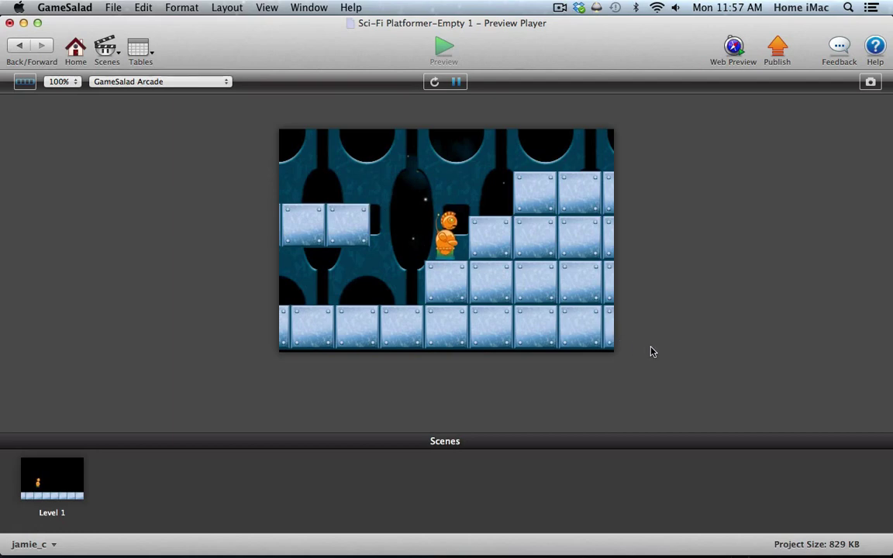
{"action": "key", "text": "Left"}
{"action": "key", "text": "Up"}
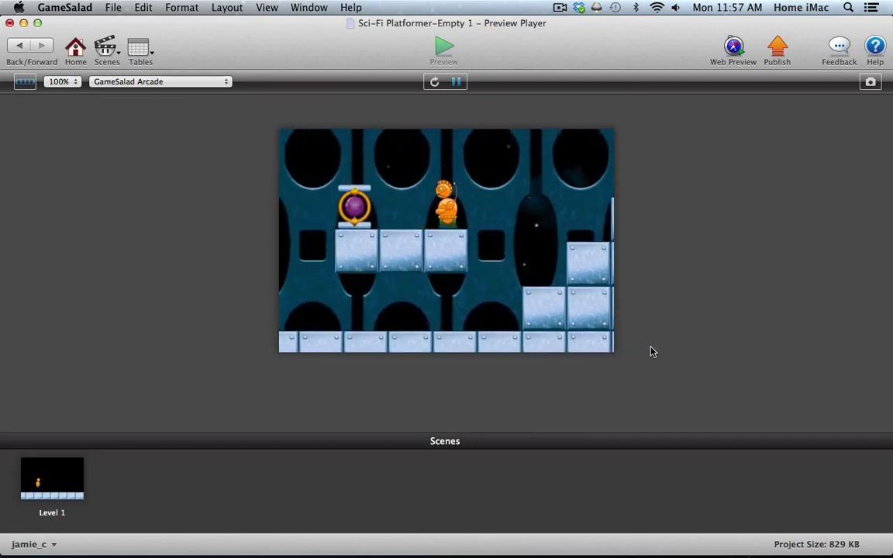
{"action": "key", "text": "Right"}
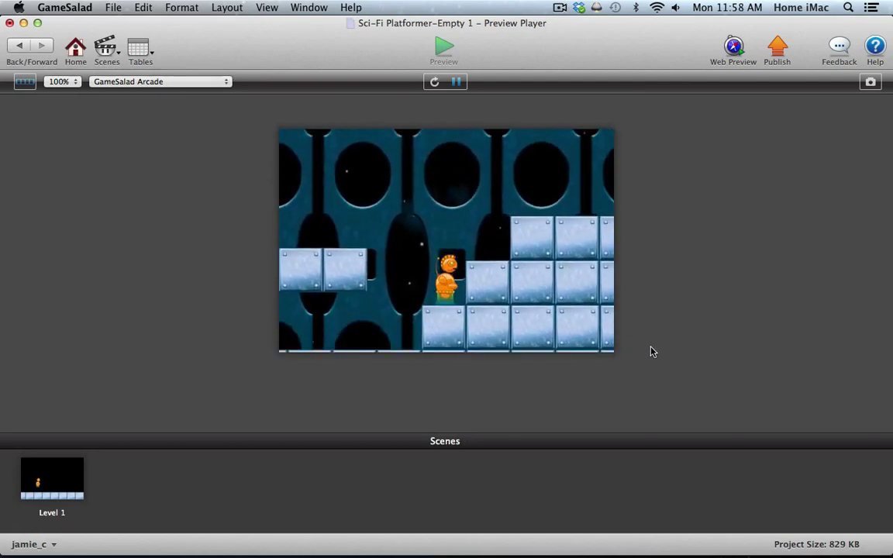
{"action": "key", "text": "Left"}
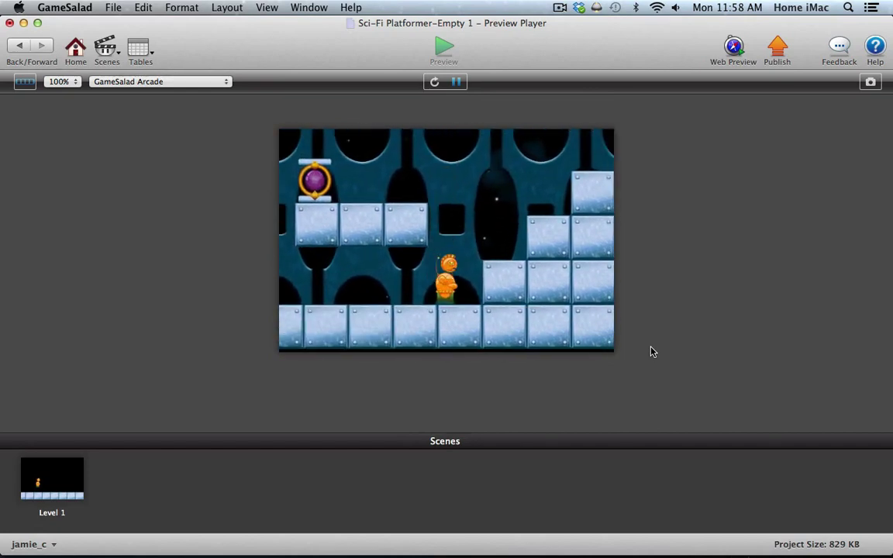
{"action": "key", "text": "Right"}
{"action": "key", "text": "Up"}
{"action": "key", "text": "Left"}
{"action": "key", "text": "Up"}
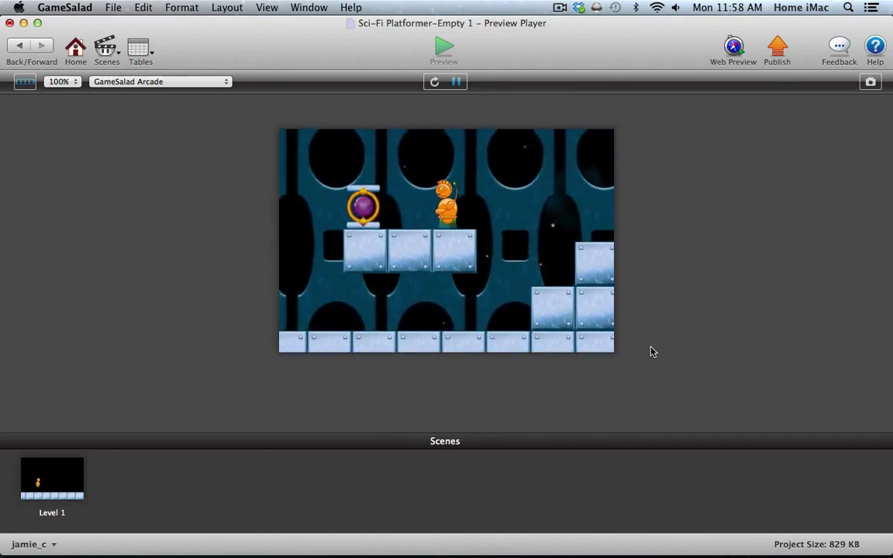
Test the camera's tracking by jumping the player back and forth between the floating platform and the staircase without taking the key
{"action": "key", "text": "Right"}
{"action": "key", "text": "Left"}
{"action": "key", "text": "Right"}
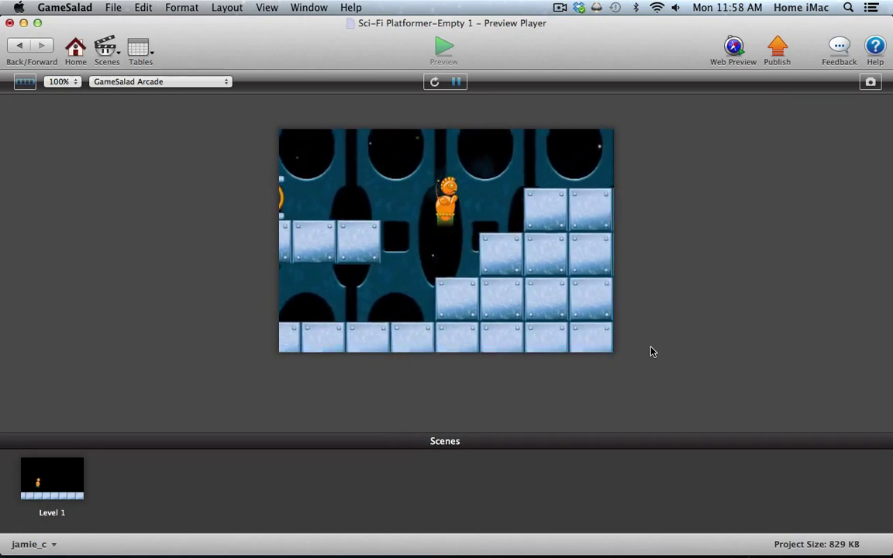
{"action": "key", "text": "Left"}
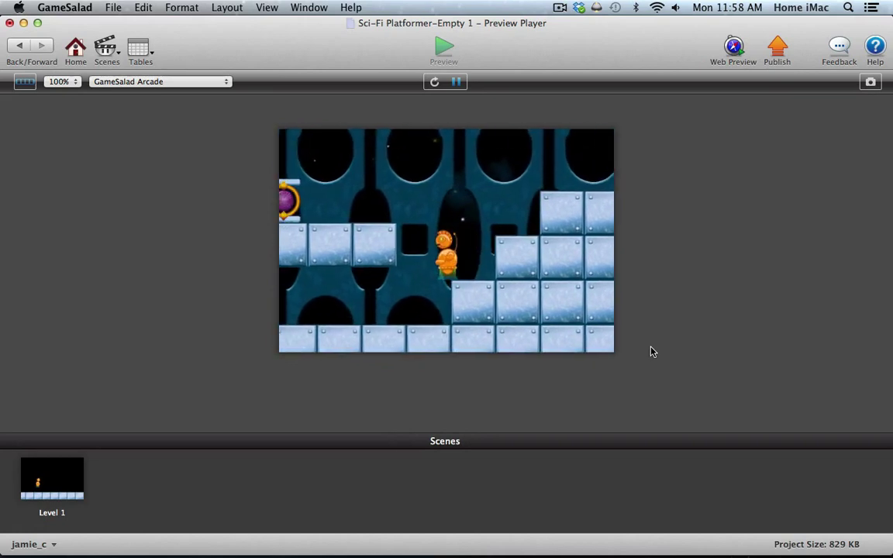
{"action": "key", "text": "Up"}
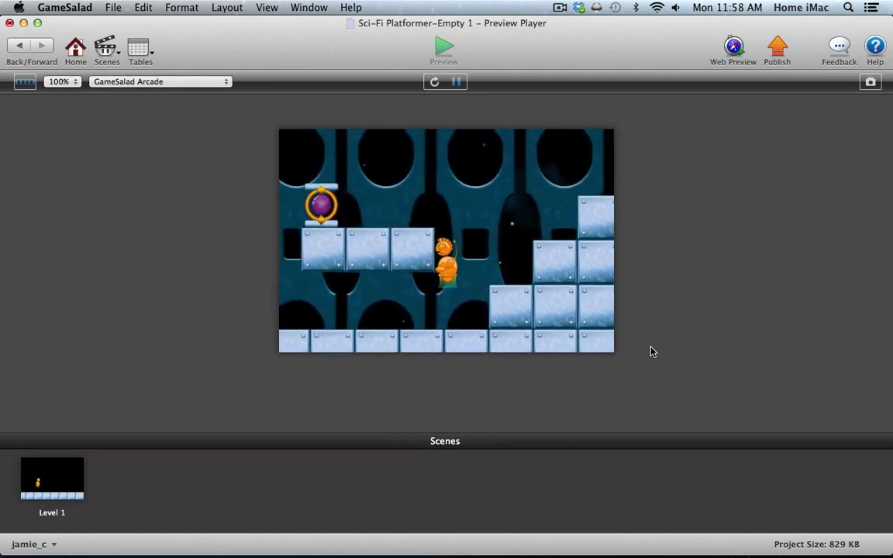
{"action": "key", "text": "Right"}
{"action": "key", "text": "Left"}
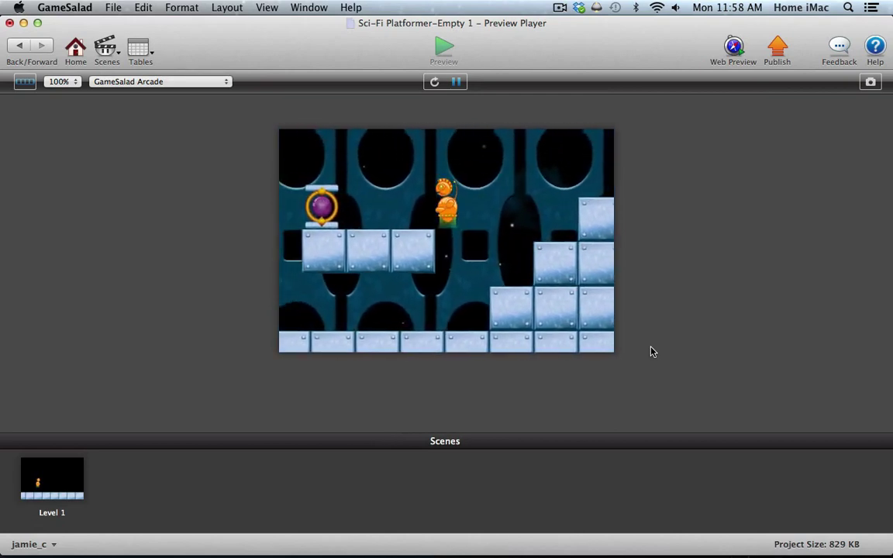
{"action": "key", "text": "Right"}
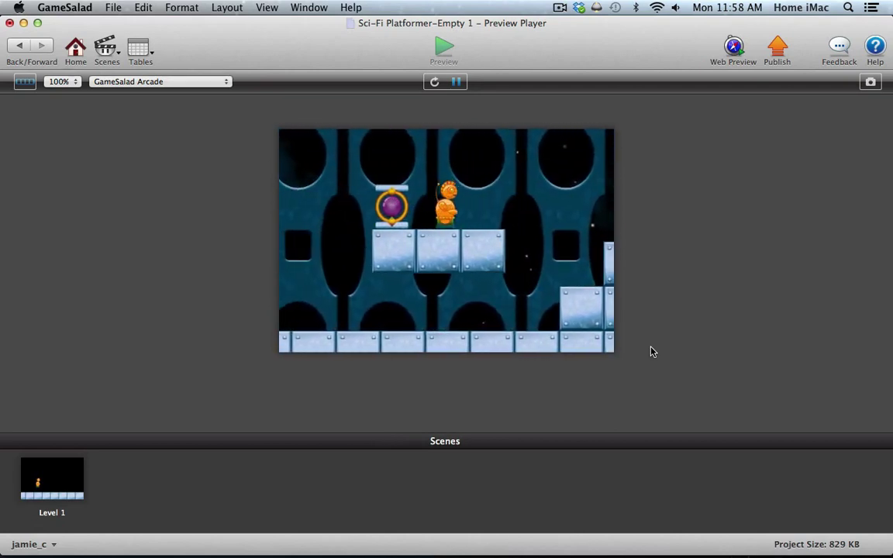
Test the locked beam door by leading the player up the staircase and over the slime pit without the key
{"action": "key", "text": "Up"}
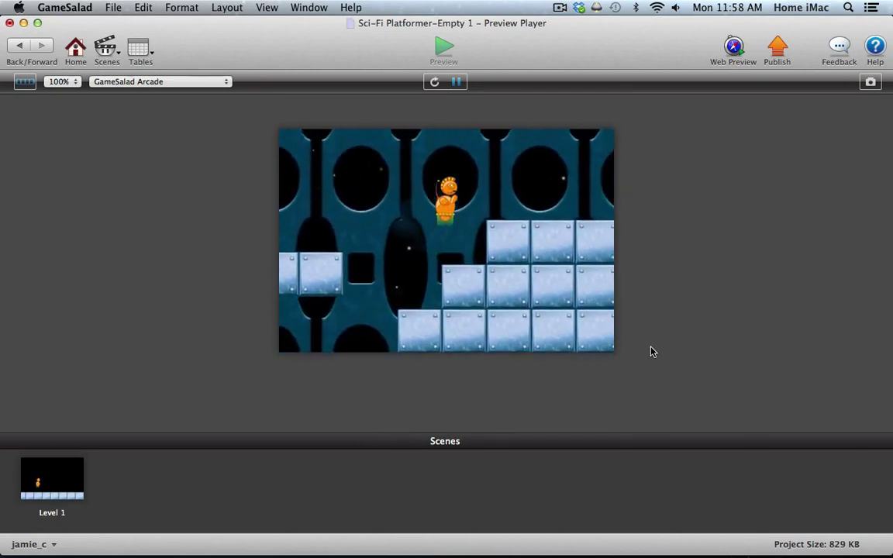
{"action": "key", "text": "Right"}
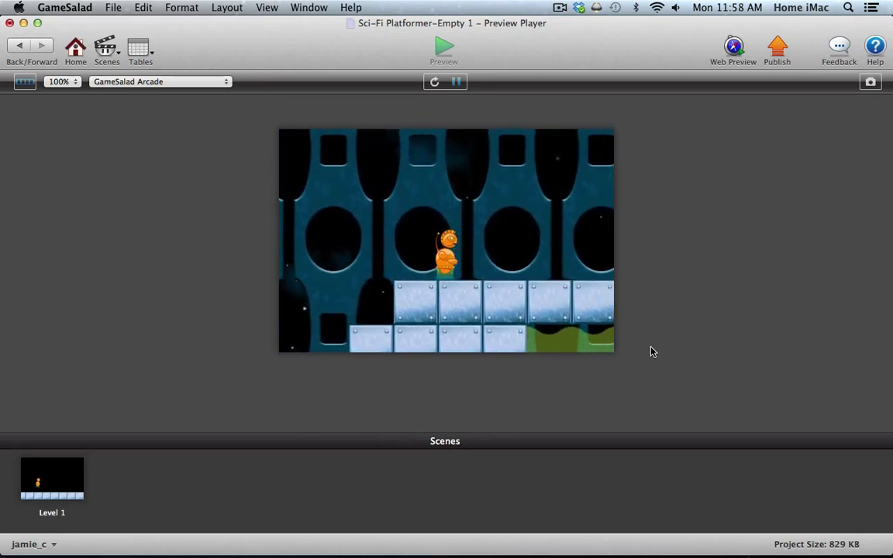
{"action": "key", "text": "Right"}
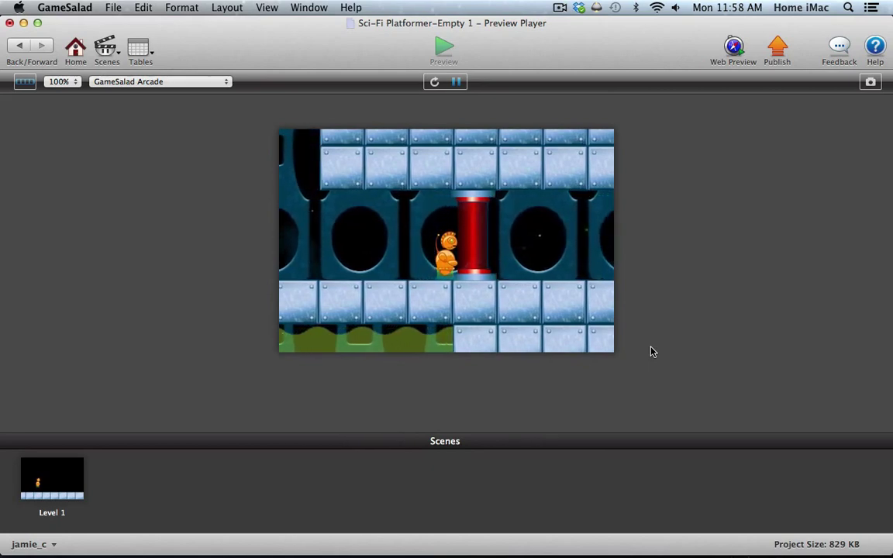
Take the player back down the staircase and jump onto the floating platform to collect the purple key
{"action": "key", "text": "Left"}
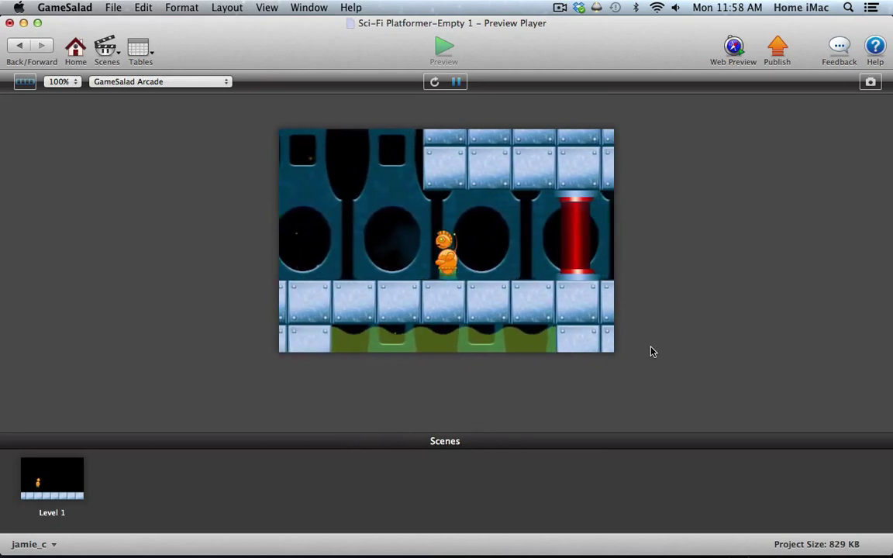
{"action": "key", "text": "Left"}
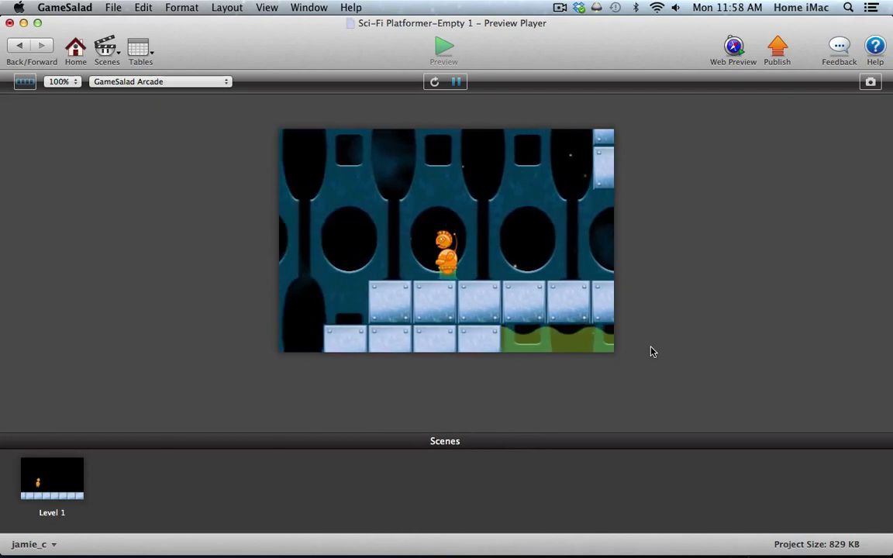
{"action": "key", "text": "Left"}
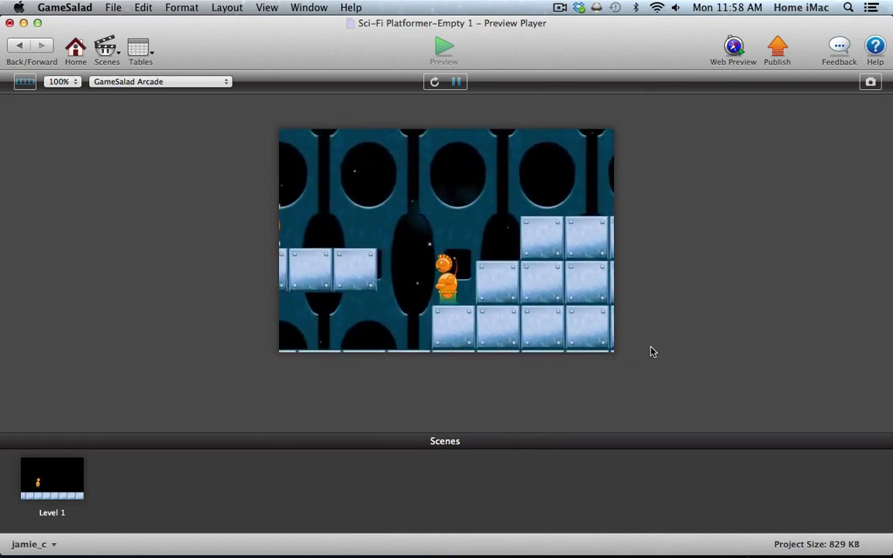
{"action": "key", "text": "Left"}
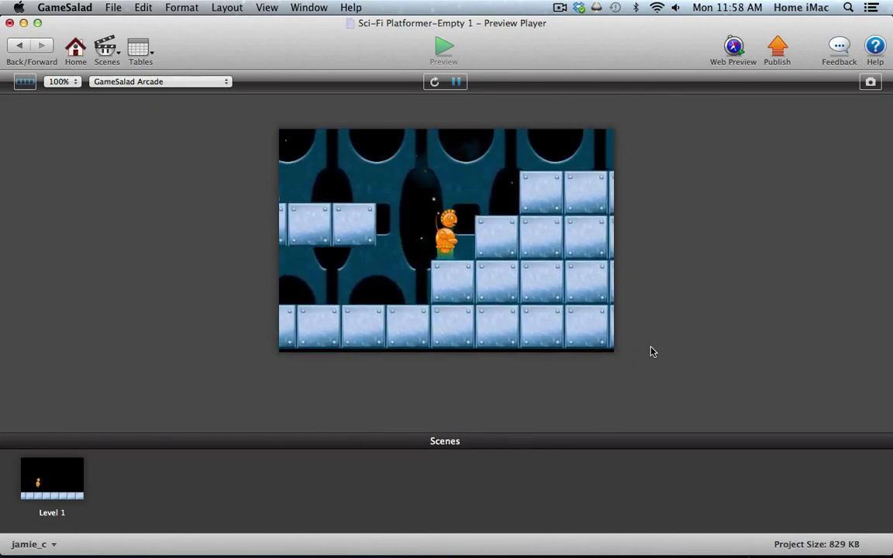
{"action": "key", "text": "Left"}
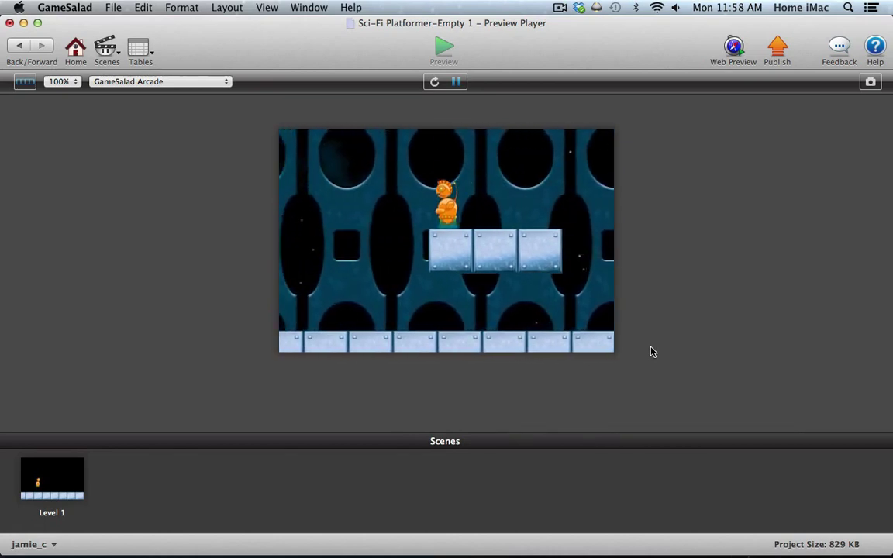
Bring the player with the key back up the staircase to the red beam door to test unlocking it
{"action": "key", "text": "Right"}
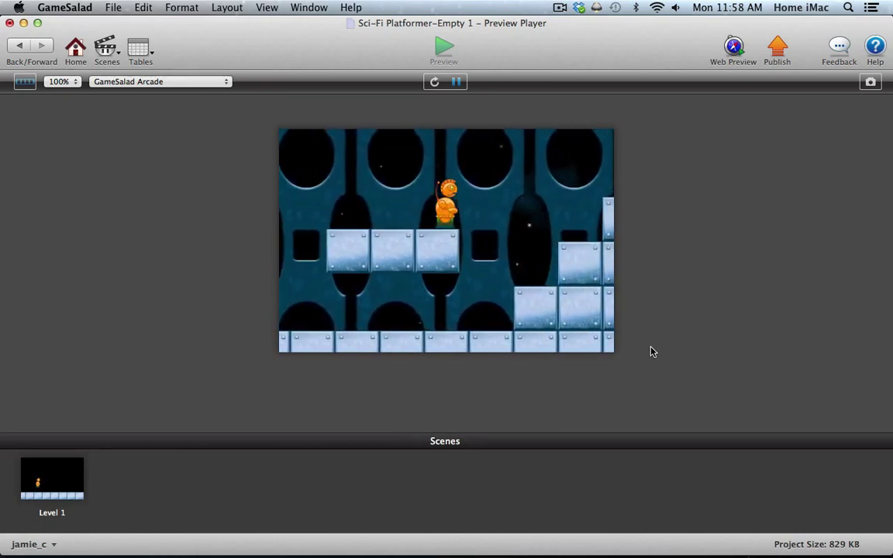
{"action": "key", "text": "Up"}
{"action": "key", "text": "Right"}
{"action": "key", "text": "Up"}
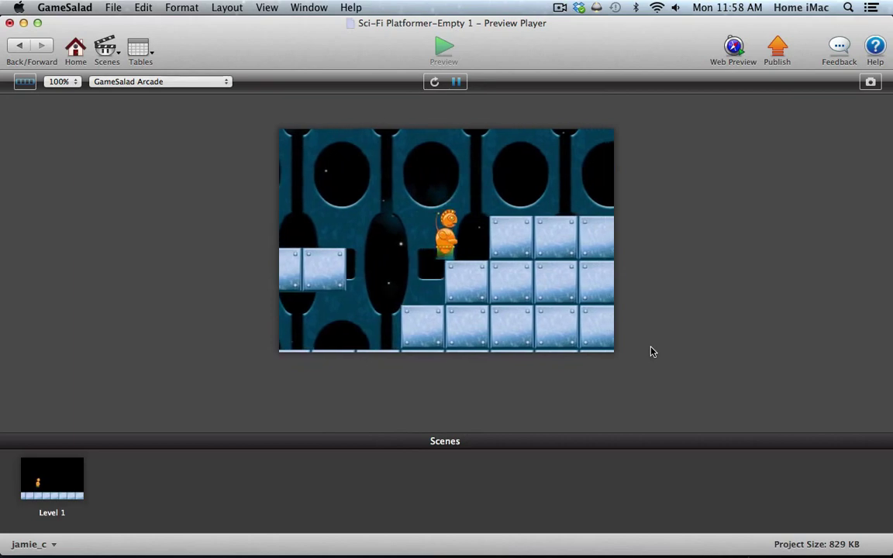
{"action": "key", "text": "Right"}
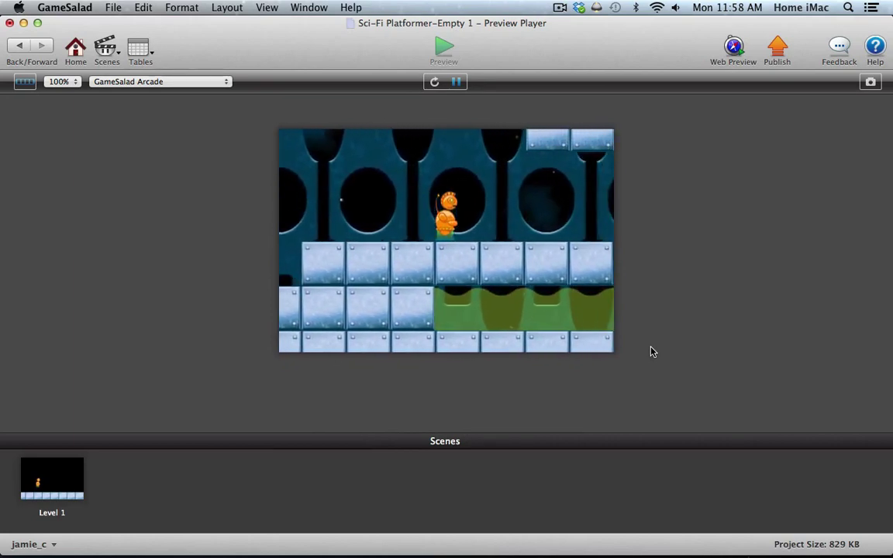
{"action": "key", "text": "Right"}
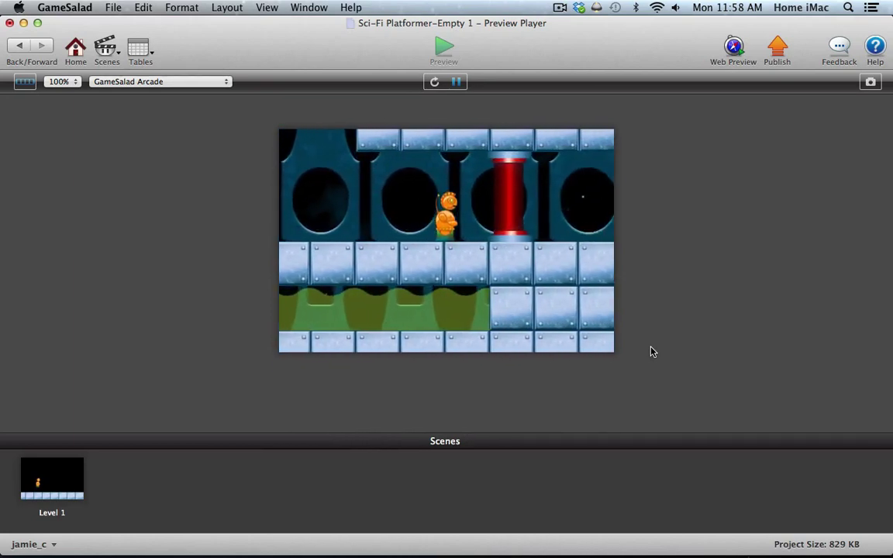
{"action": "key", "text": "Right"}
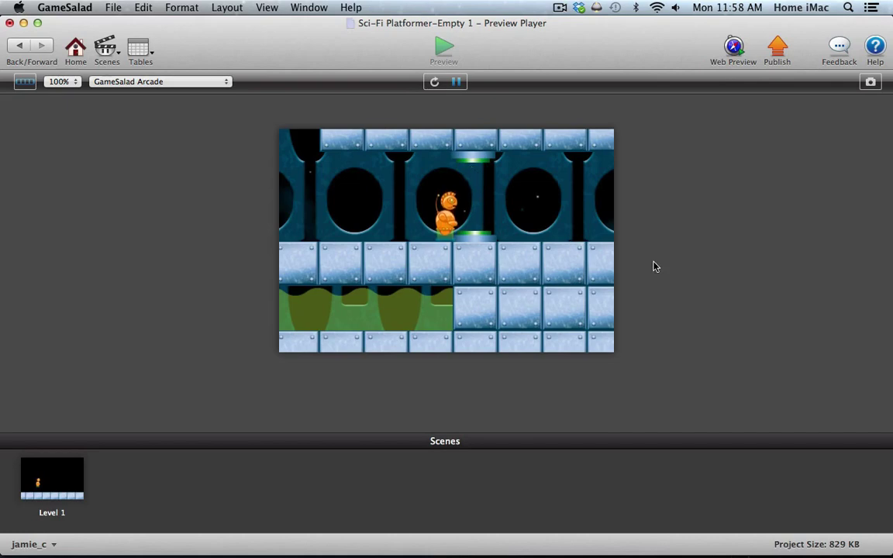
Walk the player through the unlocked door and along the corridor to the end of the floor, and turn back
{"action": "key", "text": "Right"}
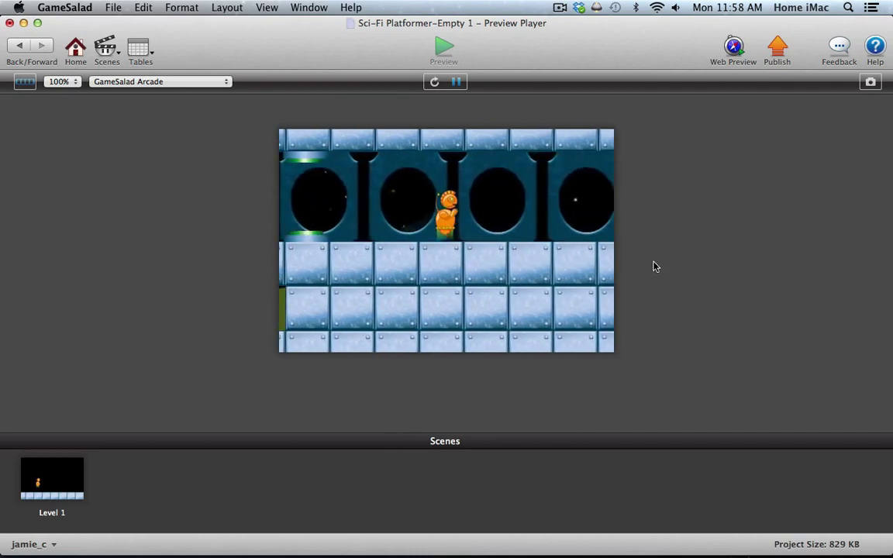
{"action": "key", "text": "Right"}
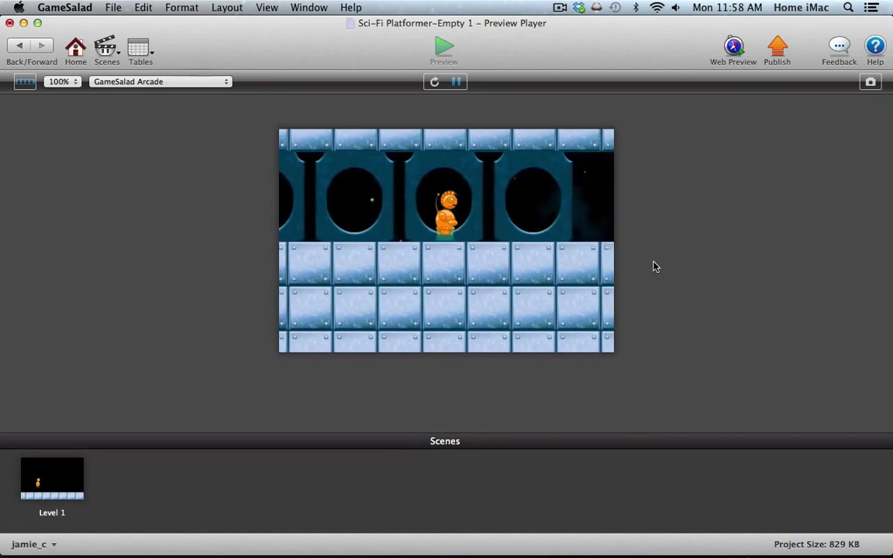
{"action": "key", "text": "Right"}
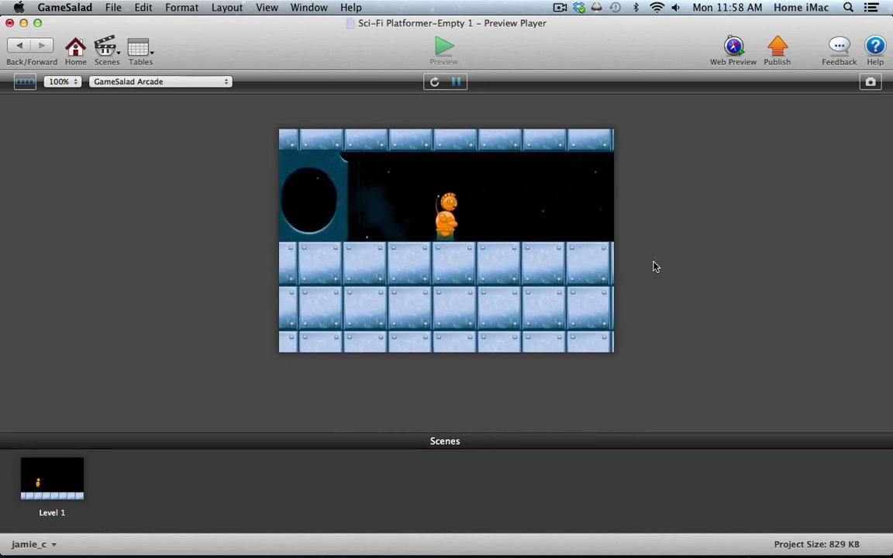
{"action": "key", "text": "Right"}
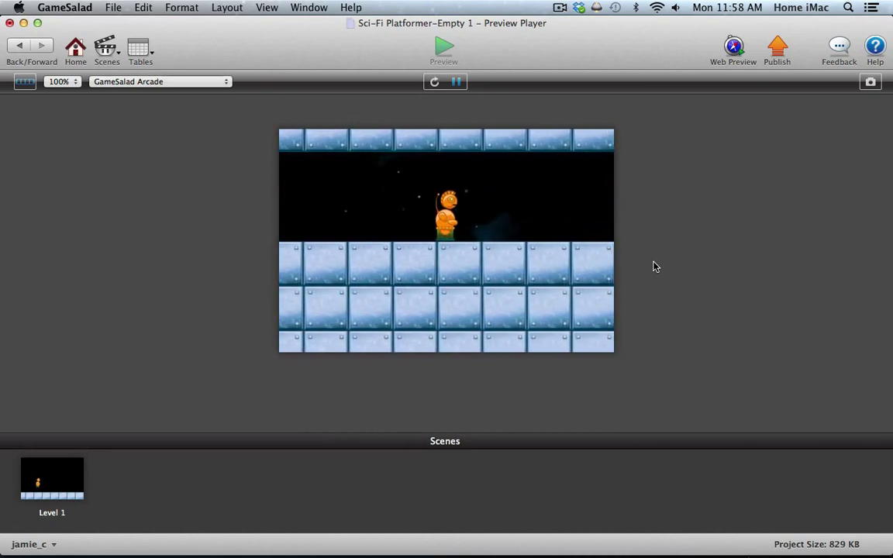
{"action": "key", "text": "Right"}
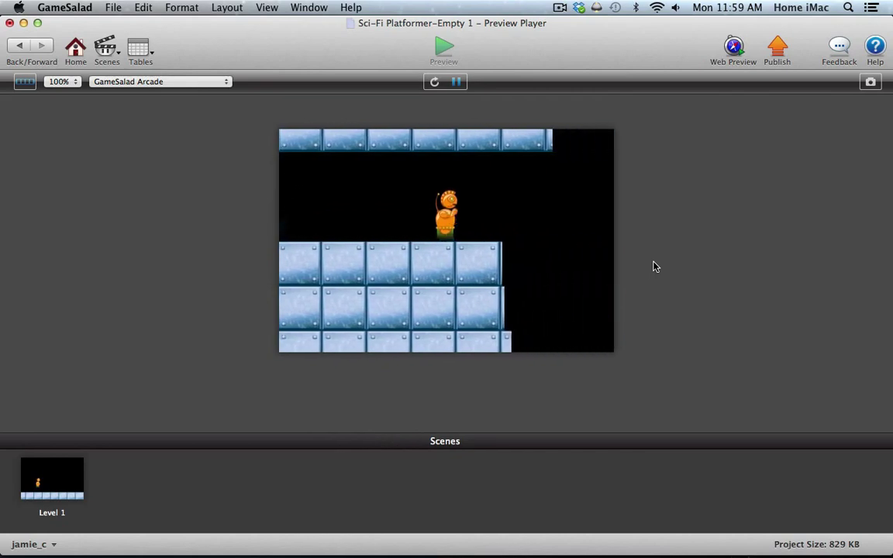
{"action": "key", "text": "Right"}
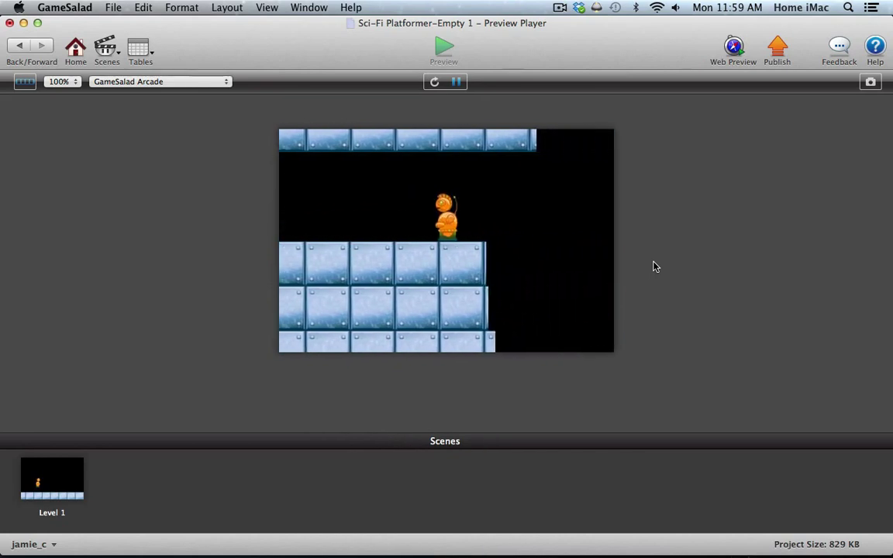
{"action": "key", "text": "Left"}
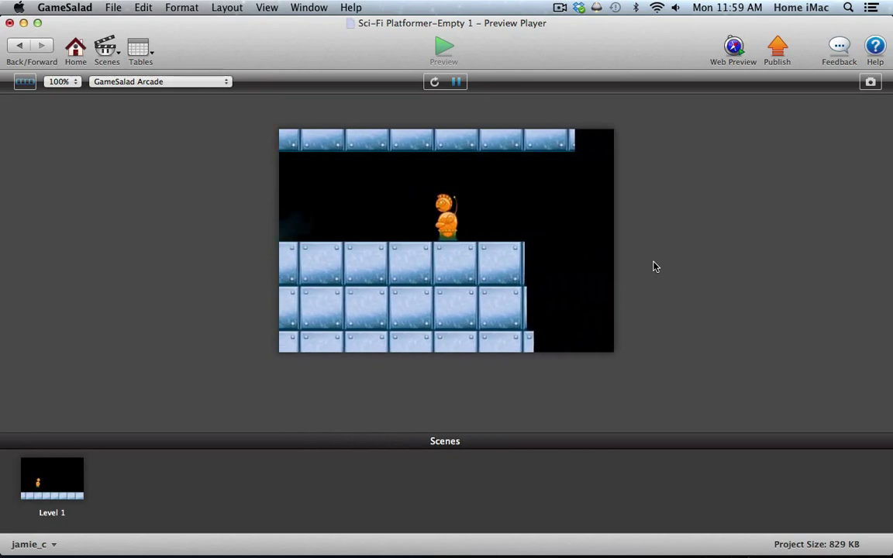